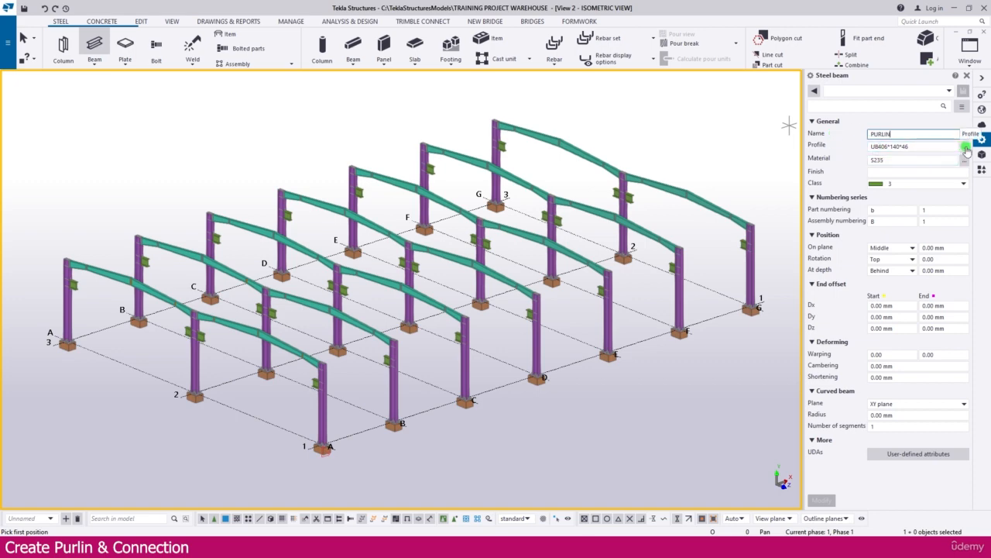
# Choose the cold rolled ZZ section as the steel beam's profile and set it to ZZ300-5-30-100
pyautogui.click(961, 148)
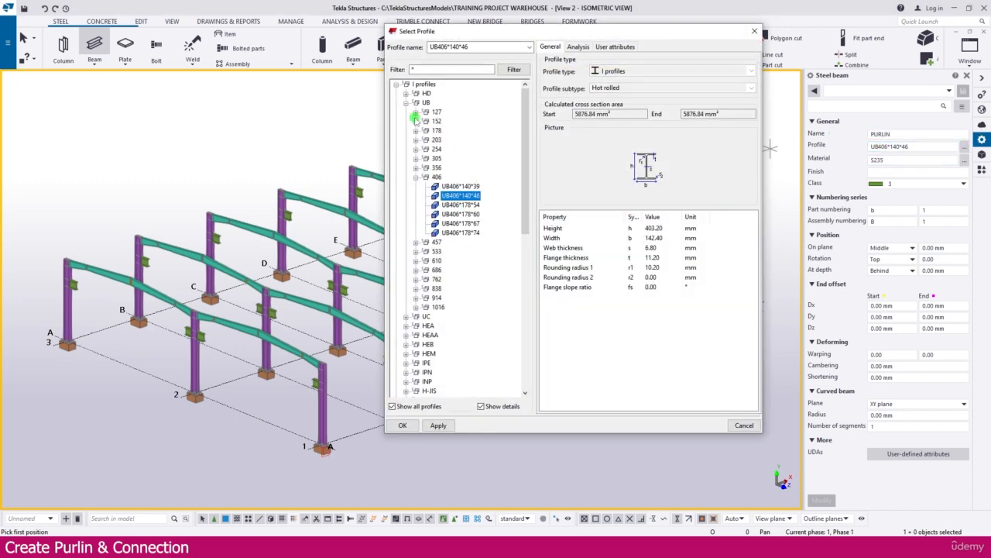
pyautogui.click(397, 84)
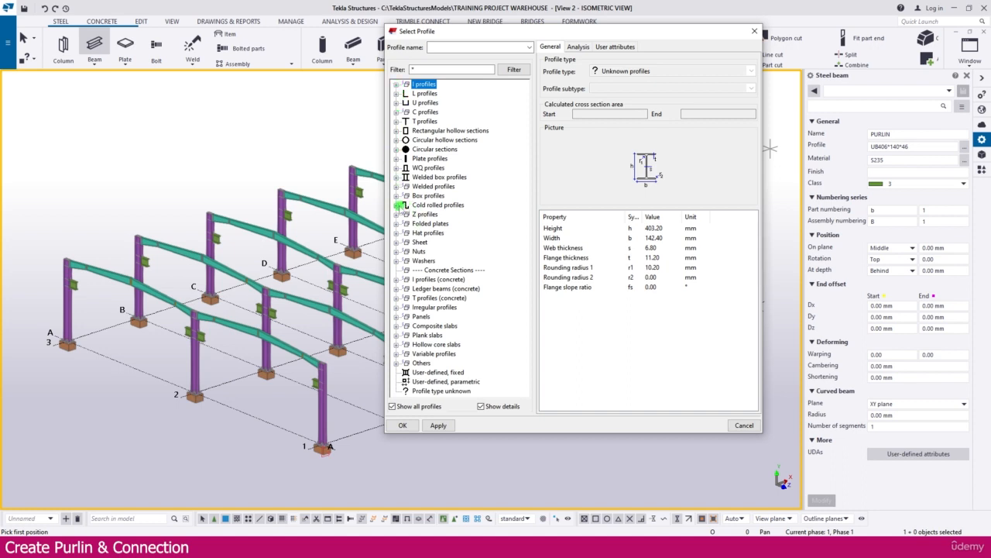
pyautogui.click(396, 206)
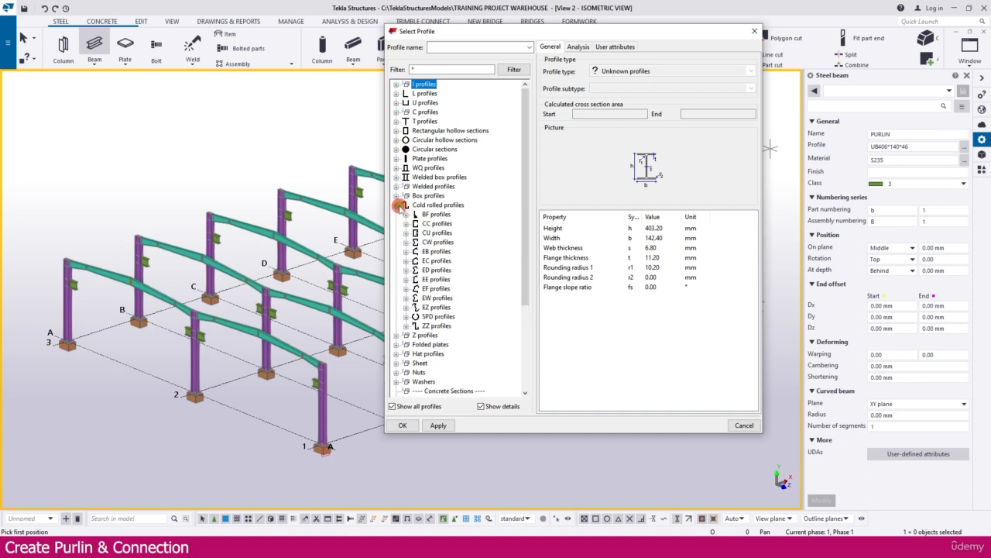
pyautogui.click(406, 326)
pyautogui.click(427, 334)
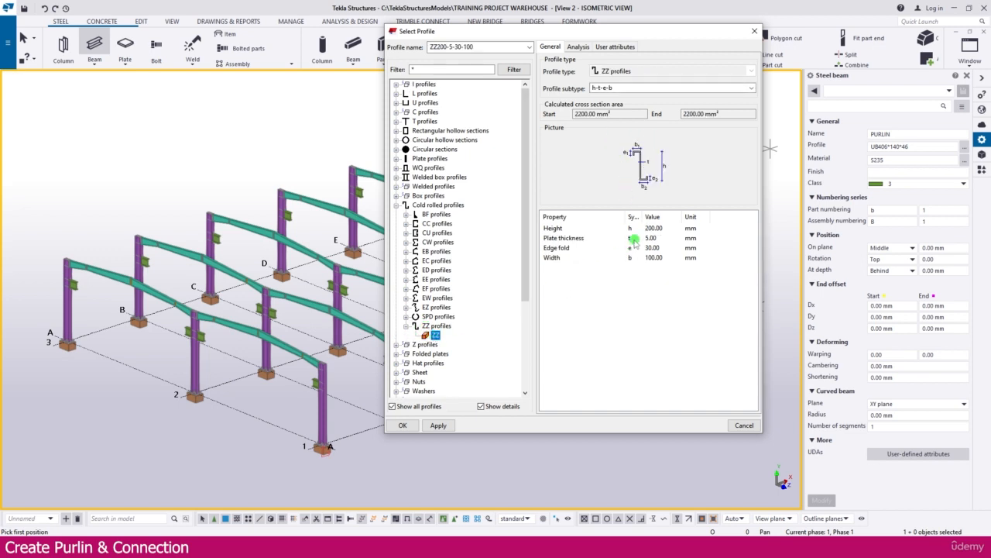
pyautogui.click(397, 345)
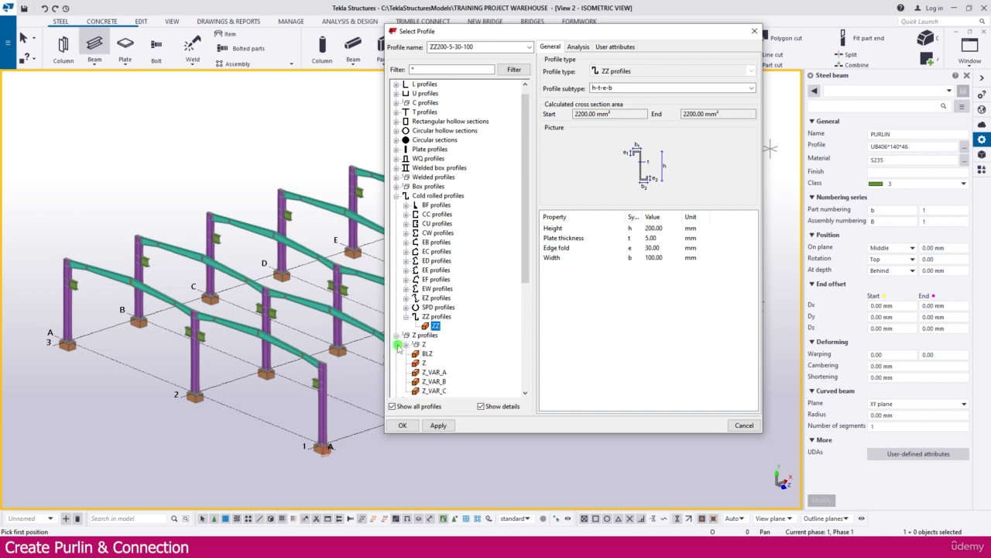
pyautogui.click(421, 307)
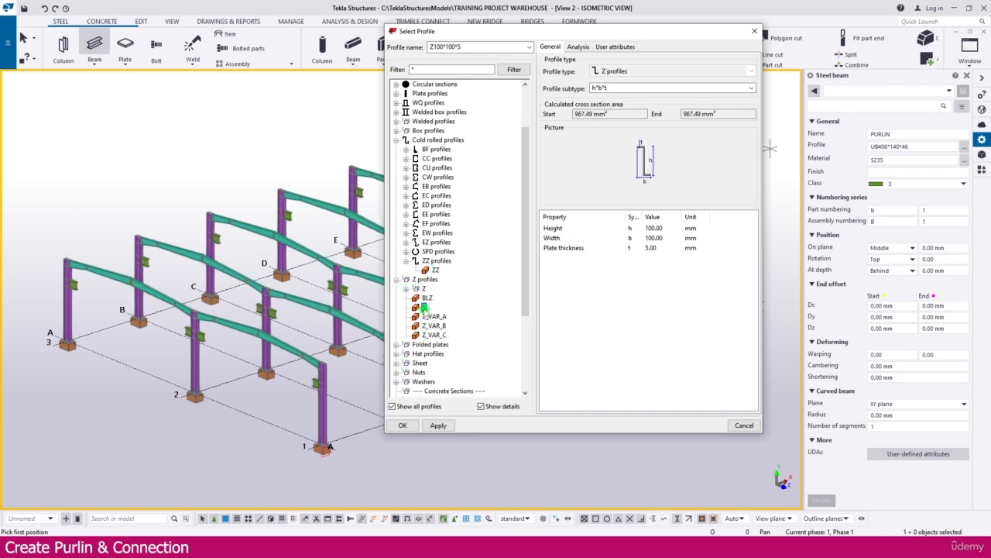
pyautogui.click(430, 270)
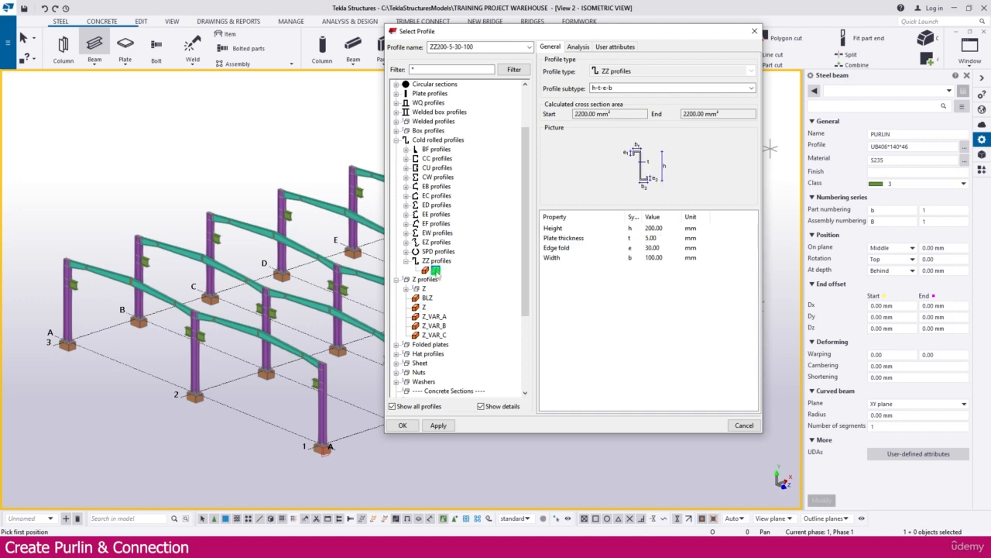
pyautogui.doubleClick(435, 271)
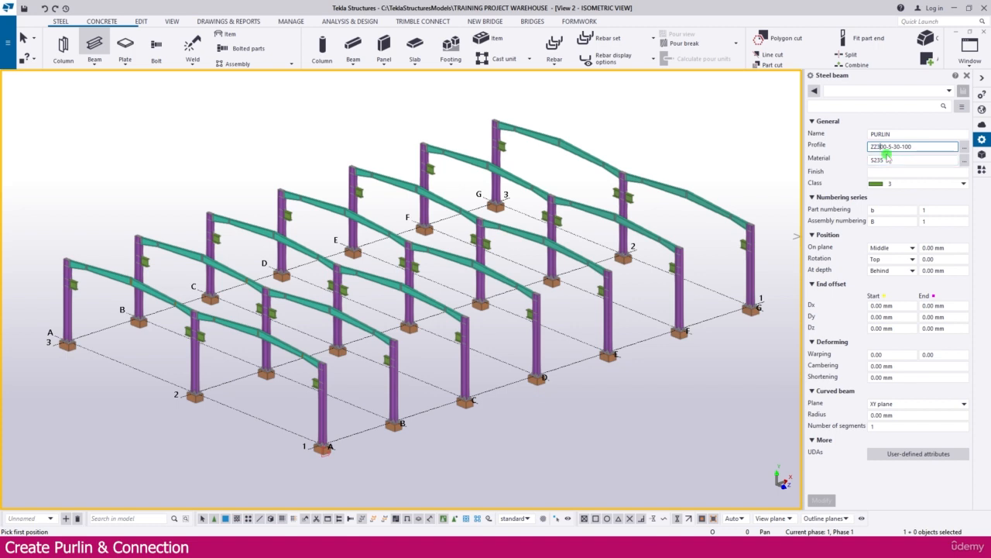
pyautogui.press('Tab')
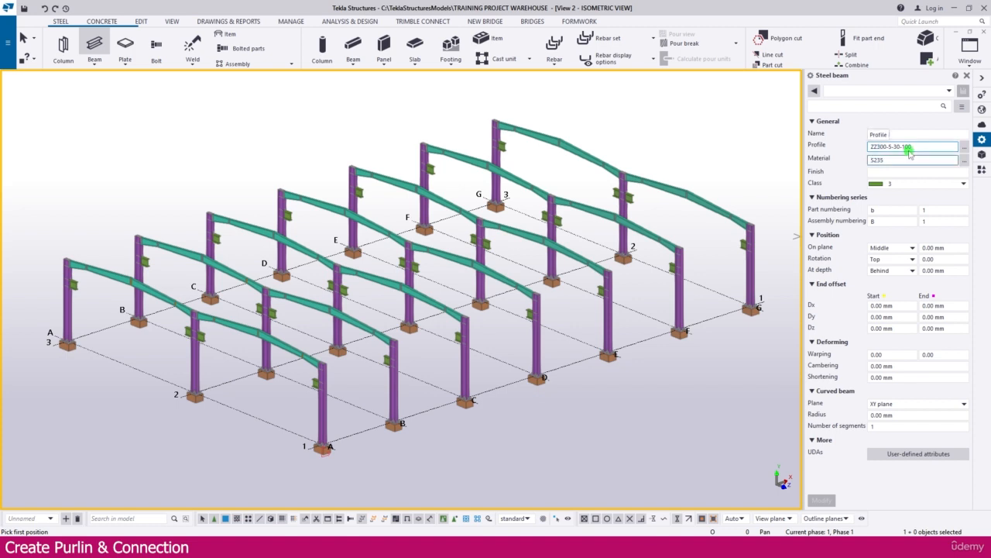
# Set the beam's part numbering prefix to Z and its assembly numbering prefix to PU
pyautogui.doubleClick(883, 210)
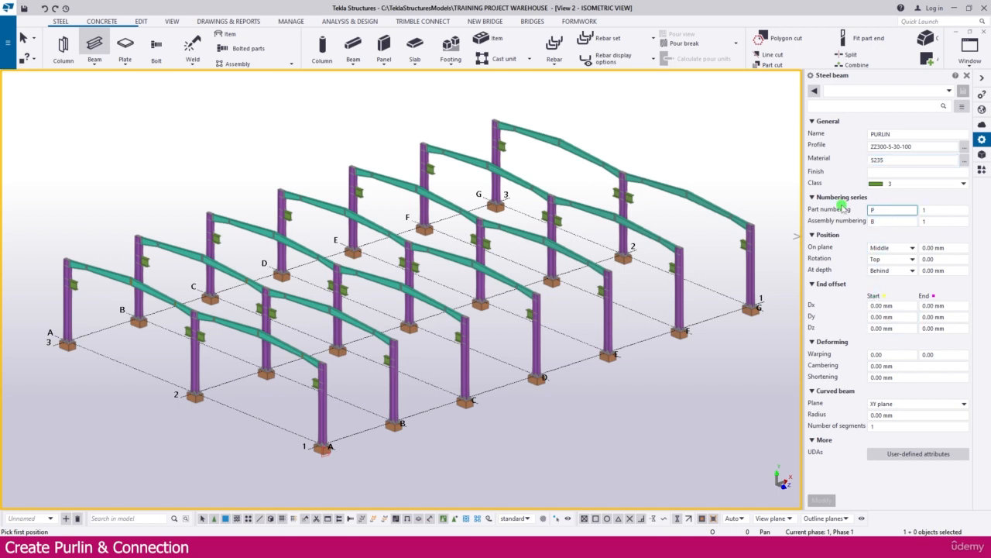
pyautogui.moveTo(885, 222); pyautogui.dragTo(824, 208)
pyautogui.write('PU')
pyautogui.press('Tab')
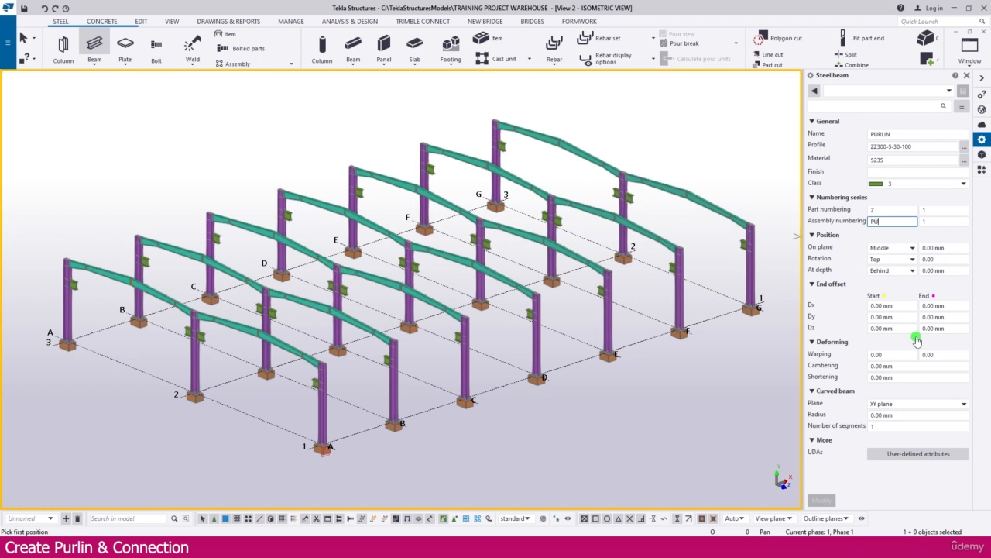
# Set the beam's material to steel grade A36
pyautogui.click(965, 161)
pyautogui.scroll(10, 159, 170)
pyautogui.click(141, 132)
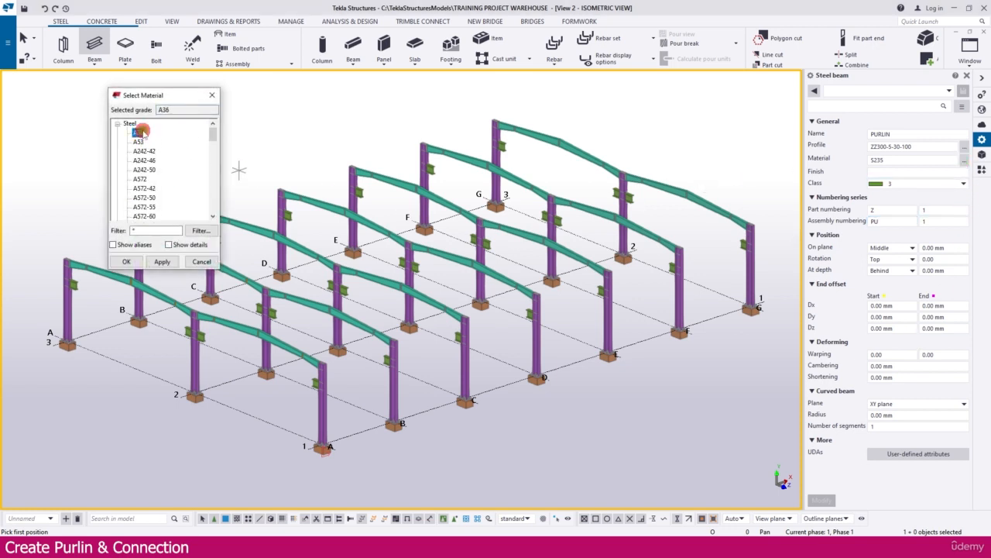
pyautogui.doubleClick(141, 132)
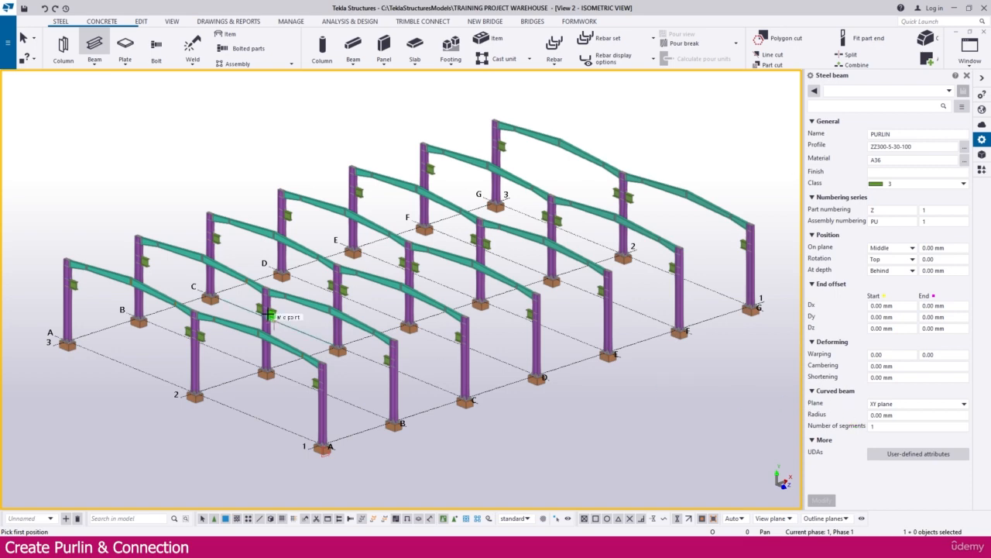
# Place the purlin beam along grid line 1, between the outer end points of grid lines A and B
pyautogui.scroll(5, 322, 448)
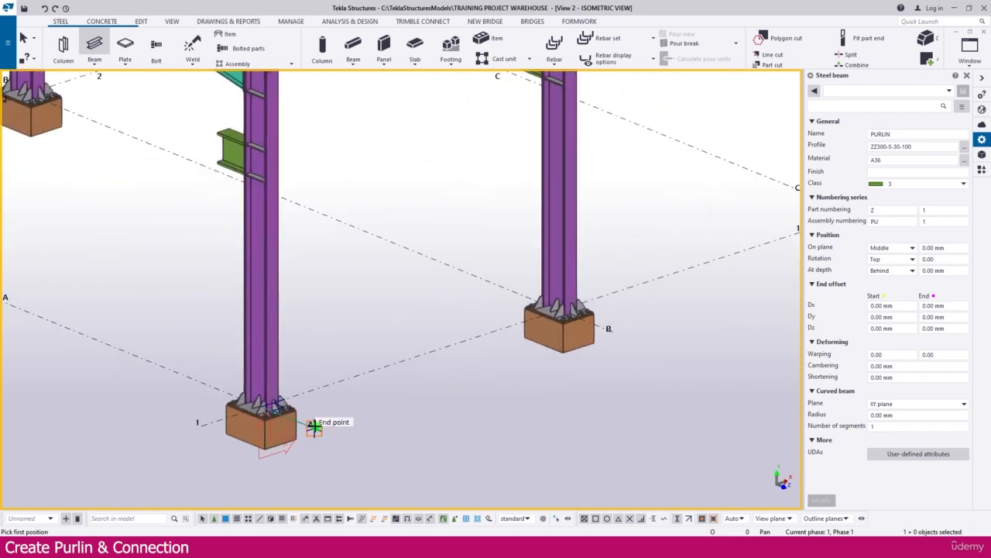
pyautogui.click(314, 427)
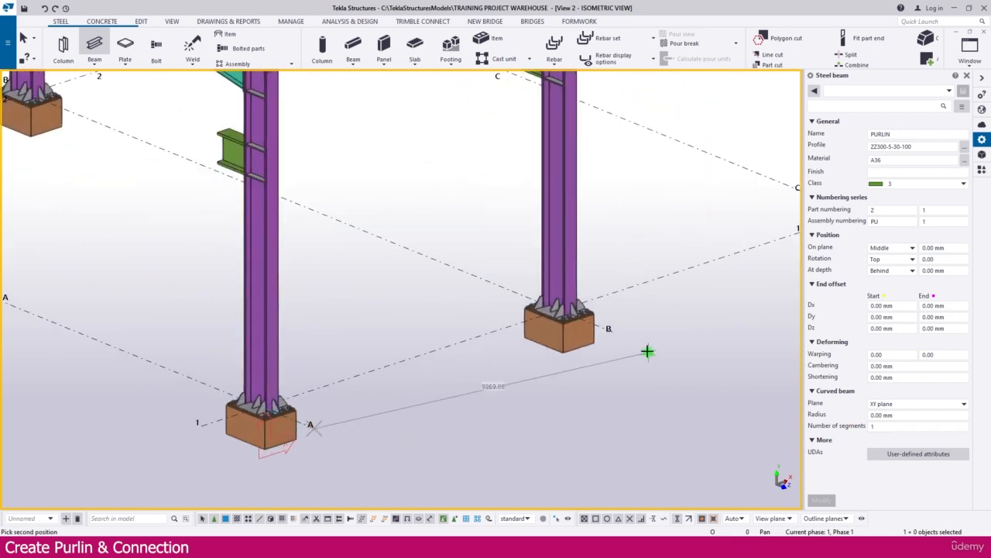
pyautogui.click(612, 332)
pyautogui.scroll(6, 321, 425)
pyautogui.press('Escape')
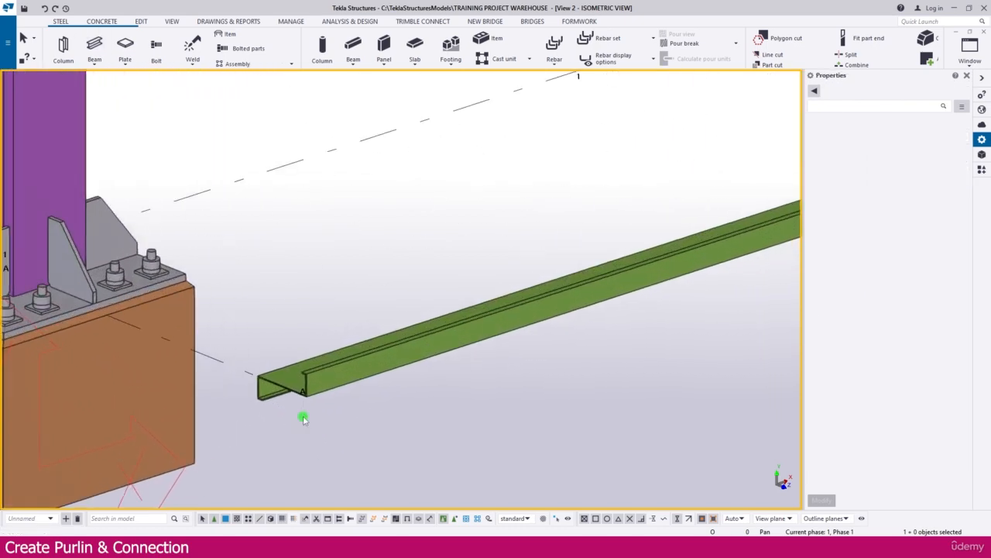
# In the Grid A view, give the new purlin a rotation offset of 90 degrees
pyautogui.scroll(-4, 367, 302)
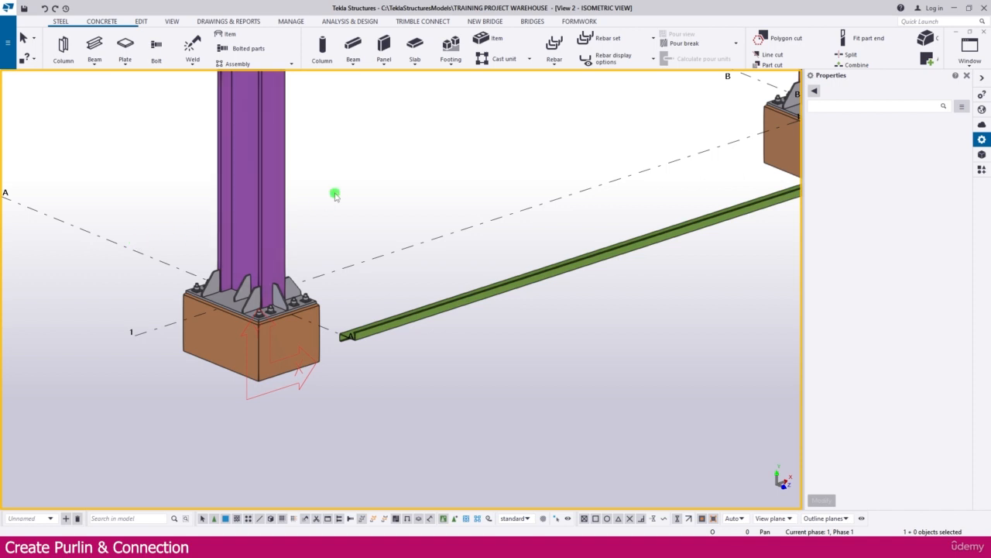
pyautogui.hotkey('ctrl', 'Tab')
pyautogui.scroll(-5, 232, 276)
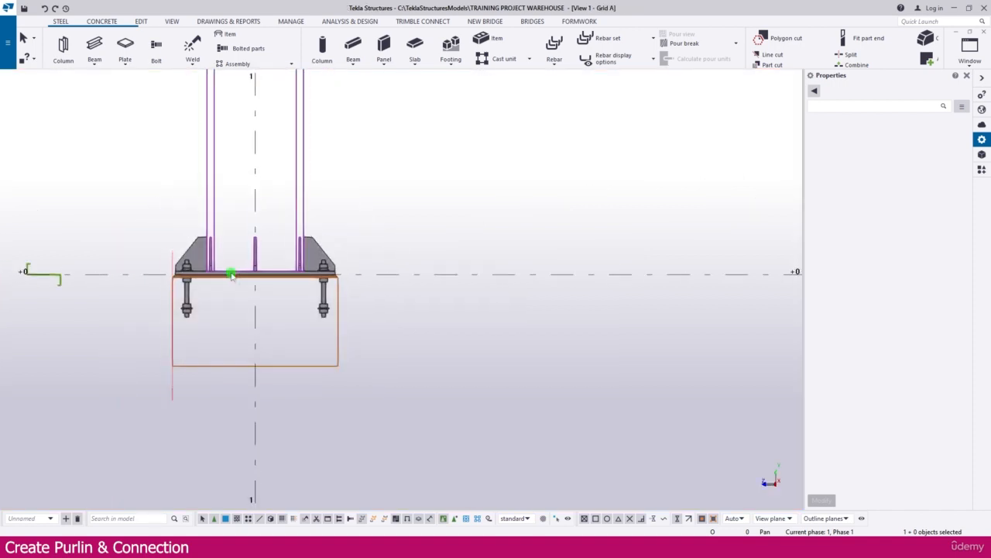
pyautogui.scroll(6, 150, 272)
pyautogui.scroll(3, 194, 285)
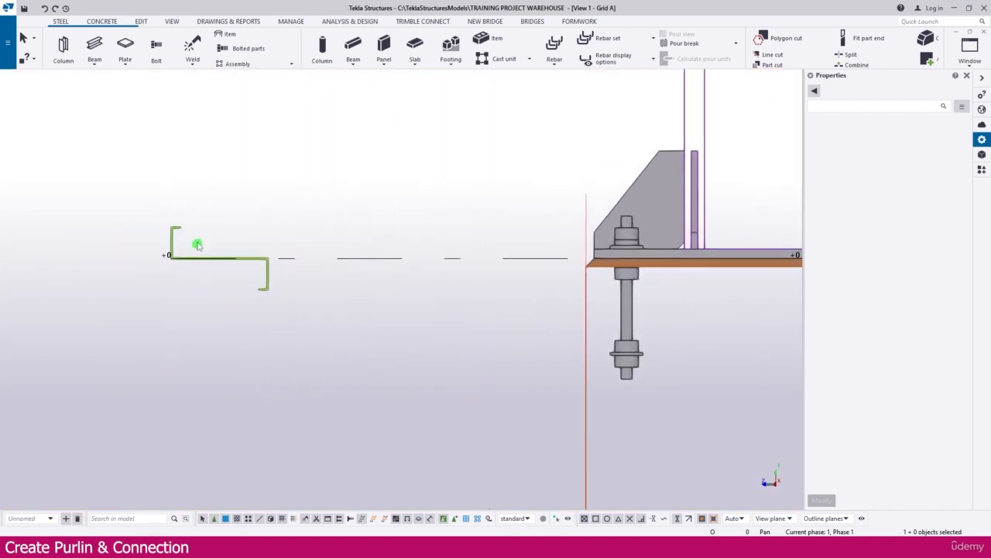
pyautogui.click(176, 232)
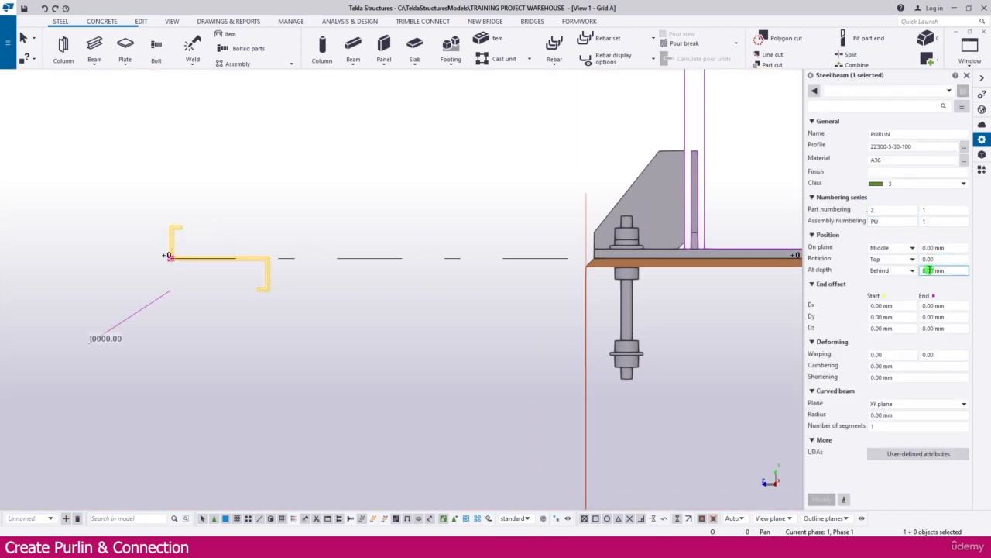
pyautogui.moveTo(950, 259); pyautogui.dragTo(908, 259)
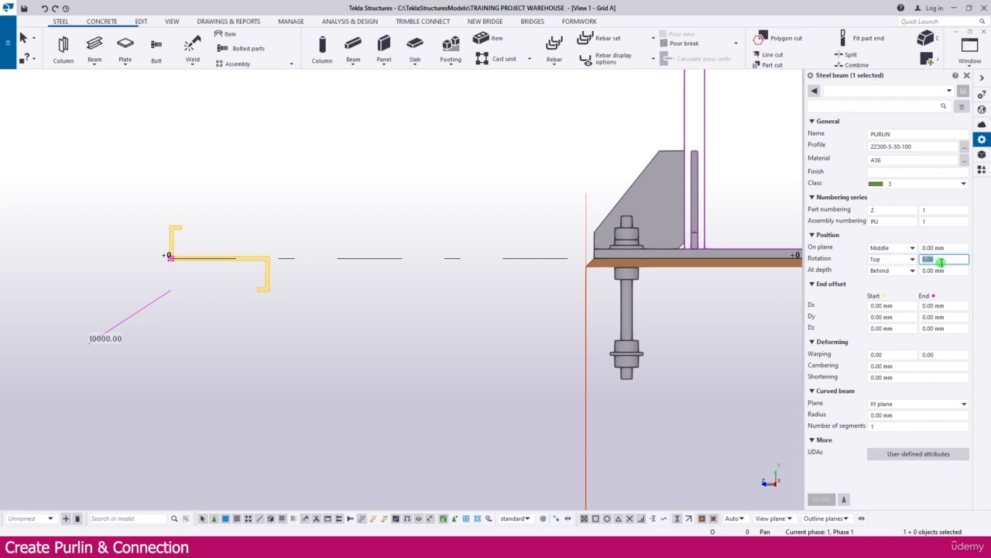
pyautogui.write('90')
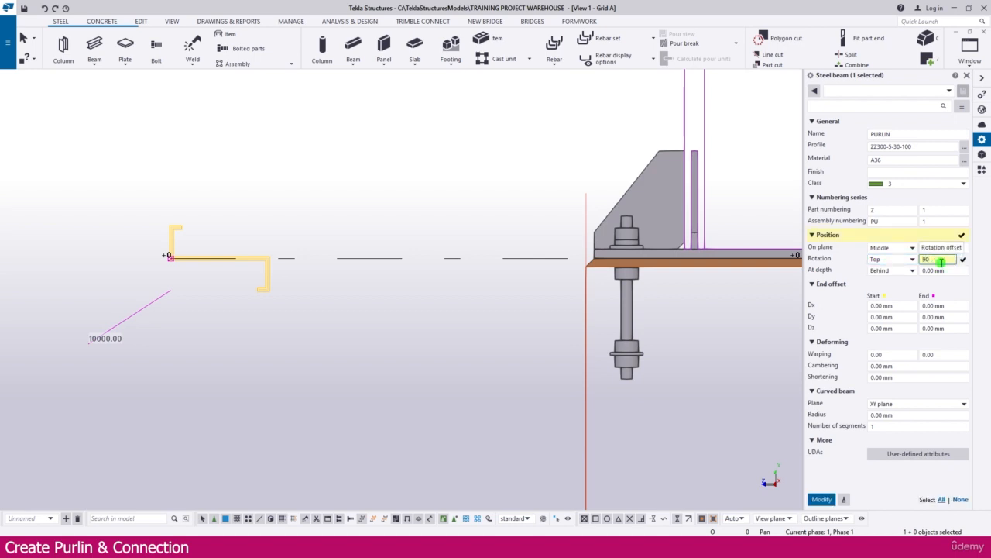
pyautogui.press('Return')
# Move the purlin from the lower corner of its web to the top corner where the rafter meets the column end plate at +9165
pyautogui.scroll(8, 305, 265)
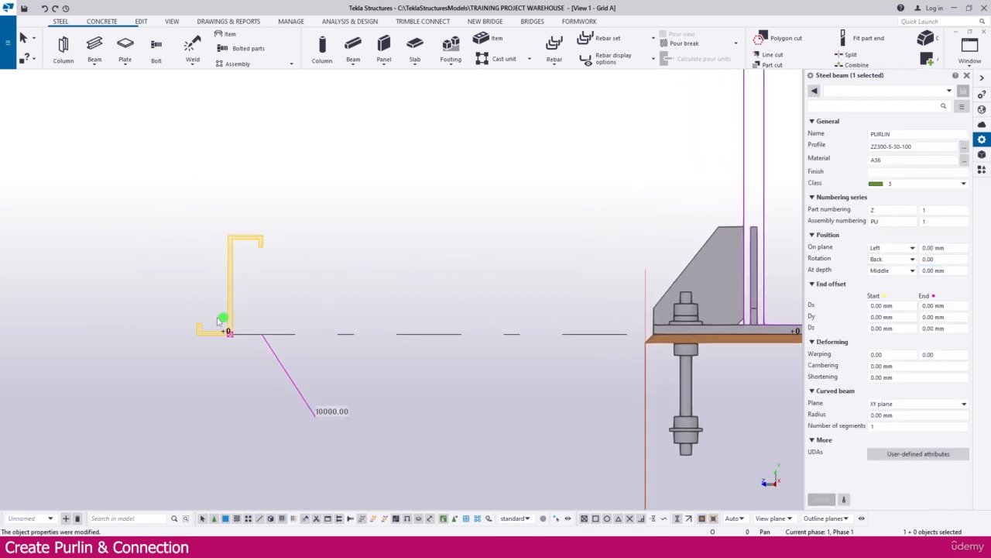
pyautogui.rightClick(284, 338)
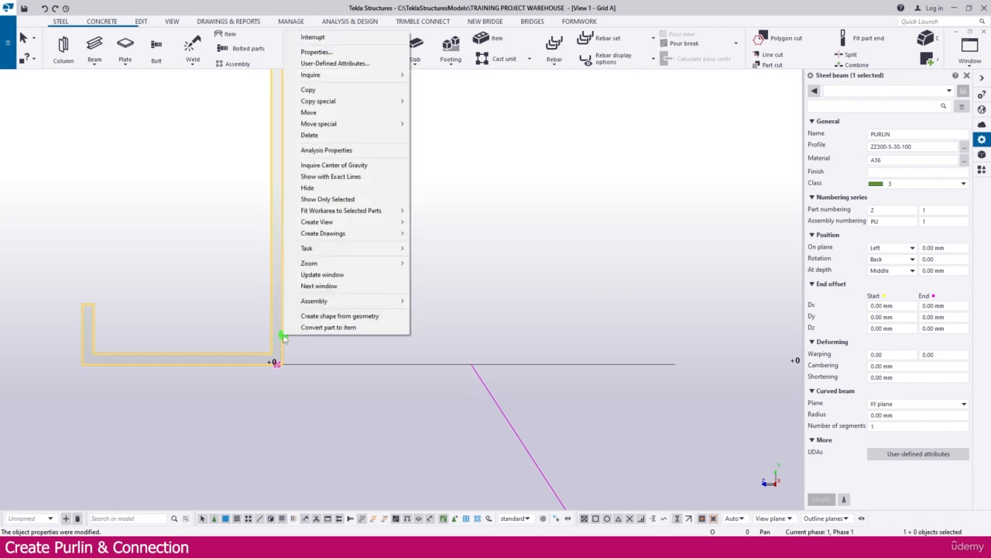
pyautogui.click(314, 113)
pyautogui.scroll(4, 281, 364)
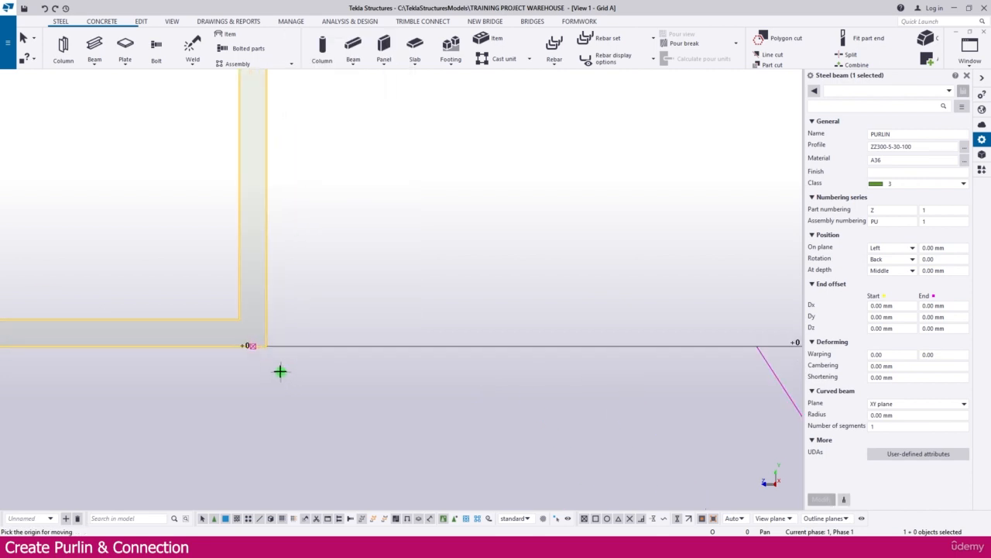
pyautogui.click(262, 338)
pyautogui.scroll(-8, 281, 387)
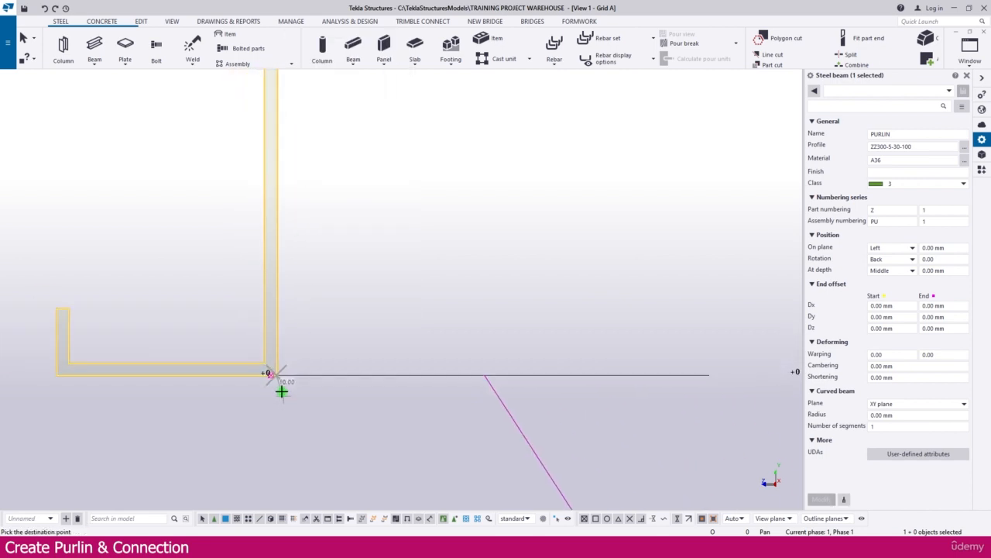
pyautogui.scroll(-6, 281, 392)
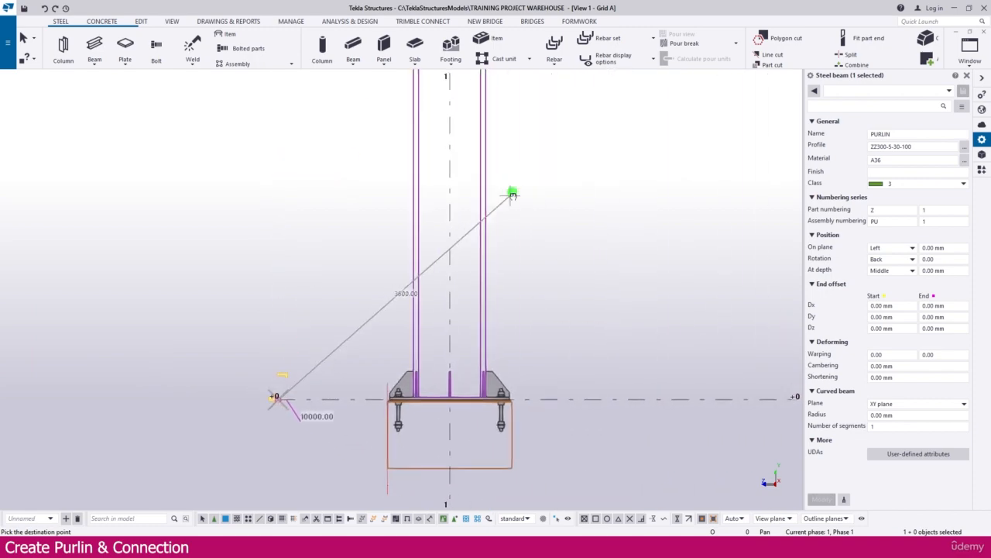
pyautogui.moveTo(514, 194); pyautogui.dragTo(405, 443, button='middle')
pyautogui.scroll(-4, 407, 457)
pyautogui.scroll(8, 401, 203)
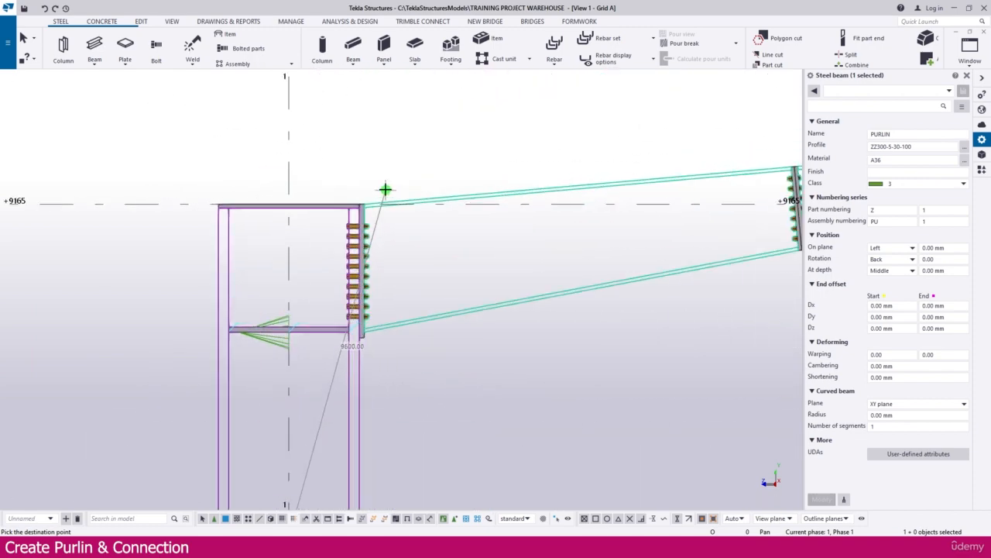
pyautogui.scroll(5, 348, 237)
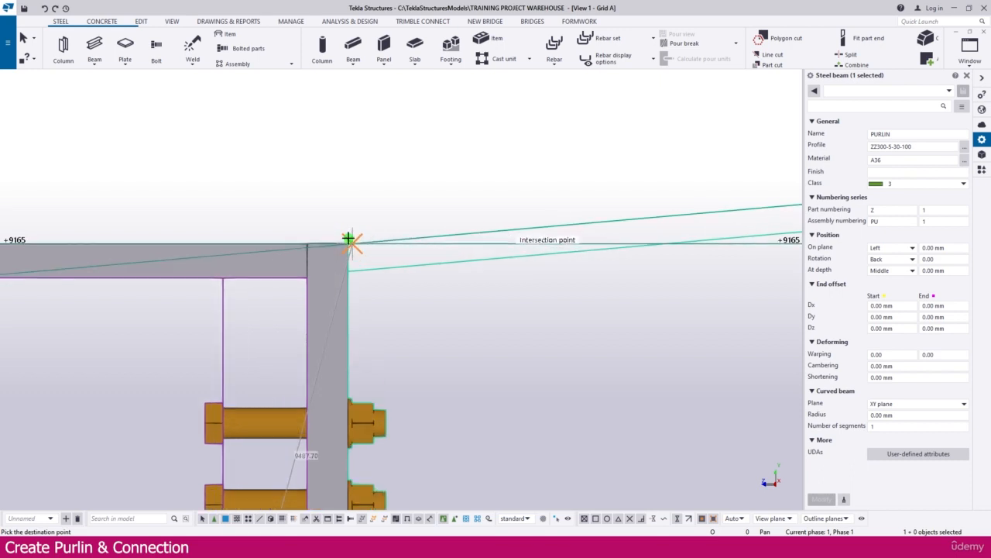
pyautogui.scroll(1, 352, 251)
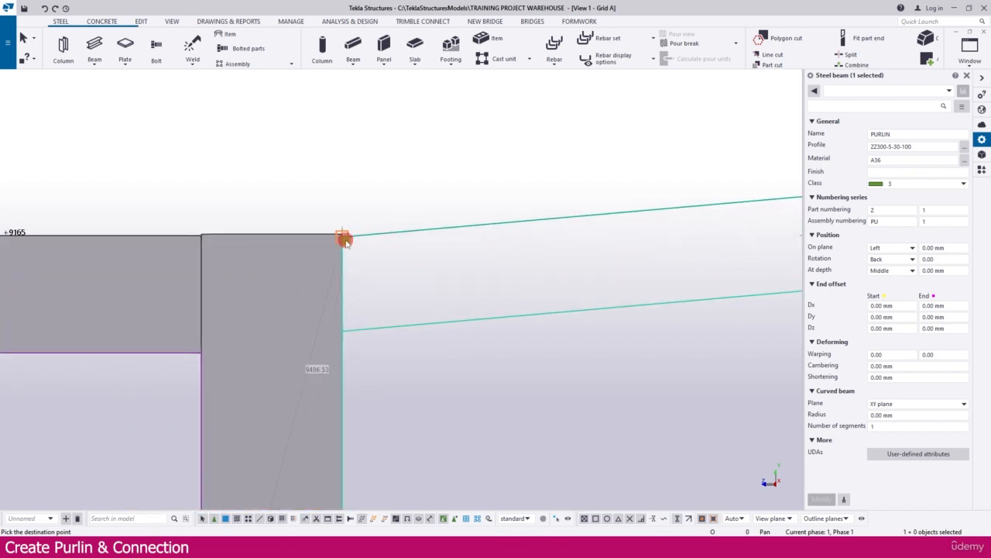
pyautogui.click(344, 238)
pyautogui.click(517, 298)
pyautogui.scroll(-3, 438, 279)
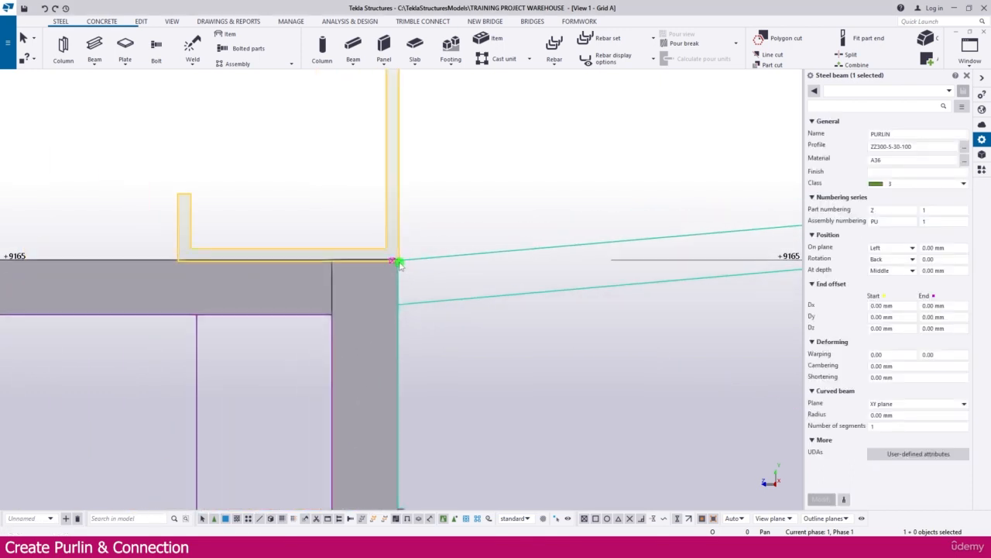
pyautogui.press('Escape')
# Set the purlin's rotation offset to 5 degrees to match the rafter slope
pyautogui.click(393, 203)
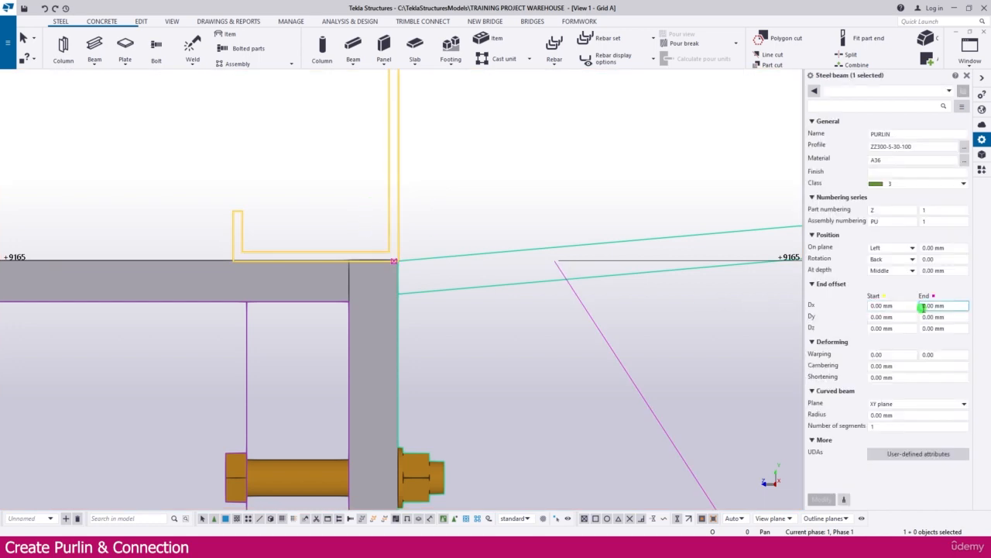
pyautogui.doubleClick(935, 258)
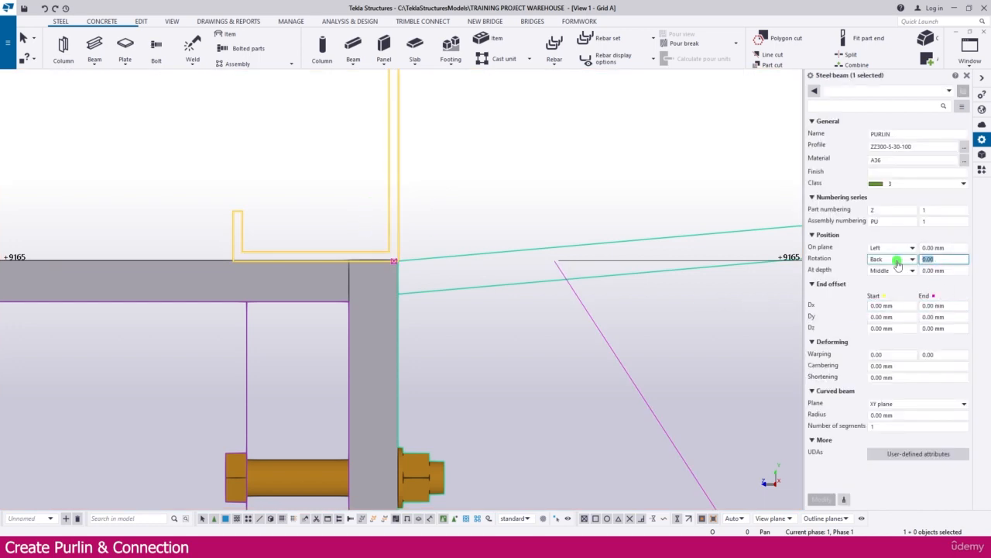
pyautogui.write('5')
pyautogui.press('Return')
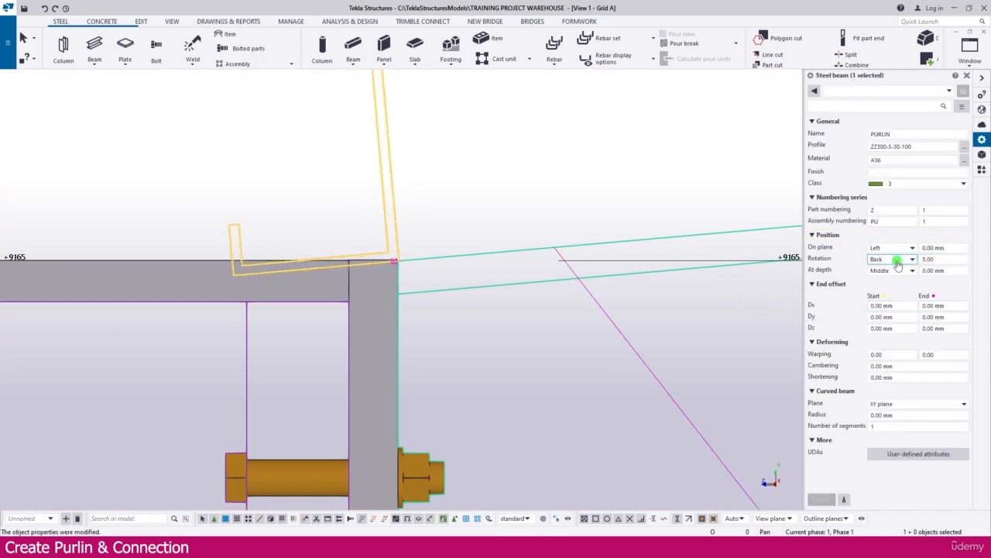
pyautogui.moveTo(395, 297); pyautogui.dragTo(373, 316, button='middle')
pyautogui.scroll(-3, 372, 316)
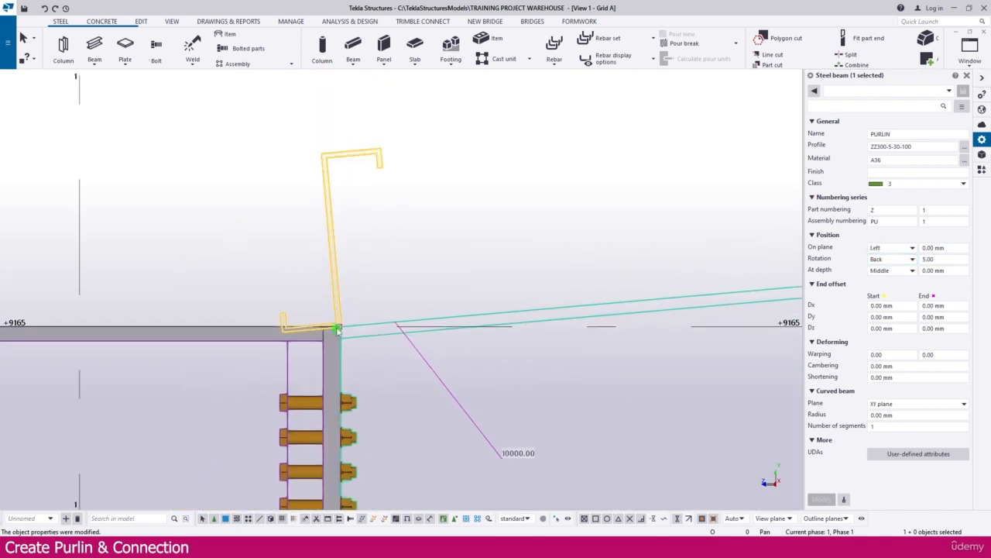
# Move the purlin 10 mm upward along its web, away from the rafter, leaving the view depth unexpanded
pyautogui.click(368, 284)
pyautogui.click(335, 277)
pyautogui.rightClick(319, 280)
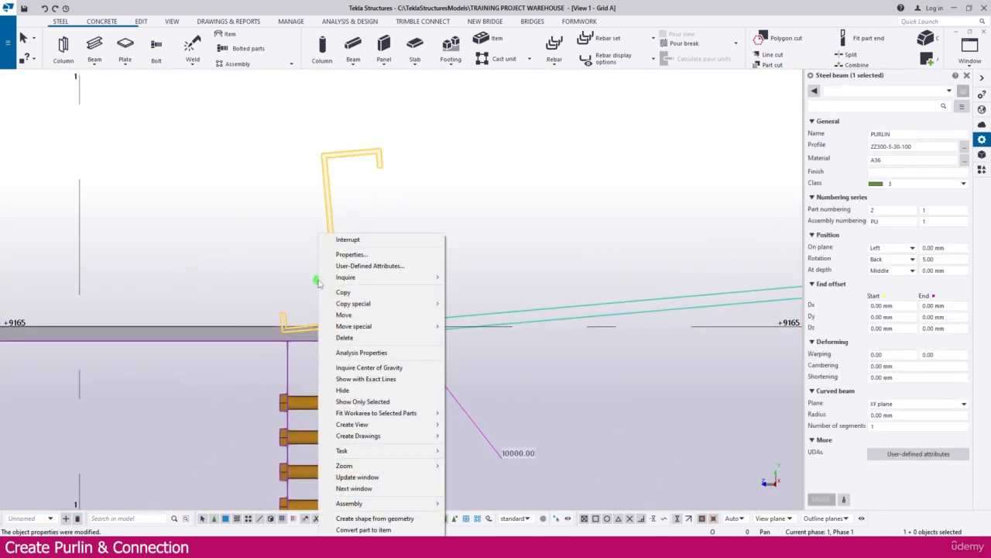
pyautogui.click(345, 316)
pyautogui.scroll(4, 344, 313)
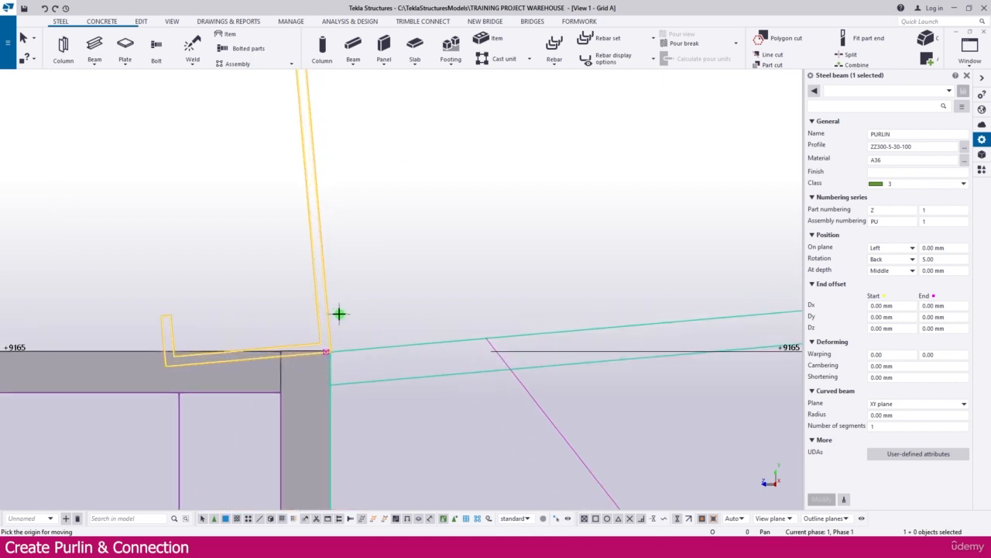
pyautogui.click(327, 316)
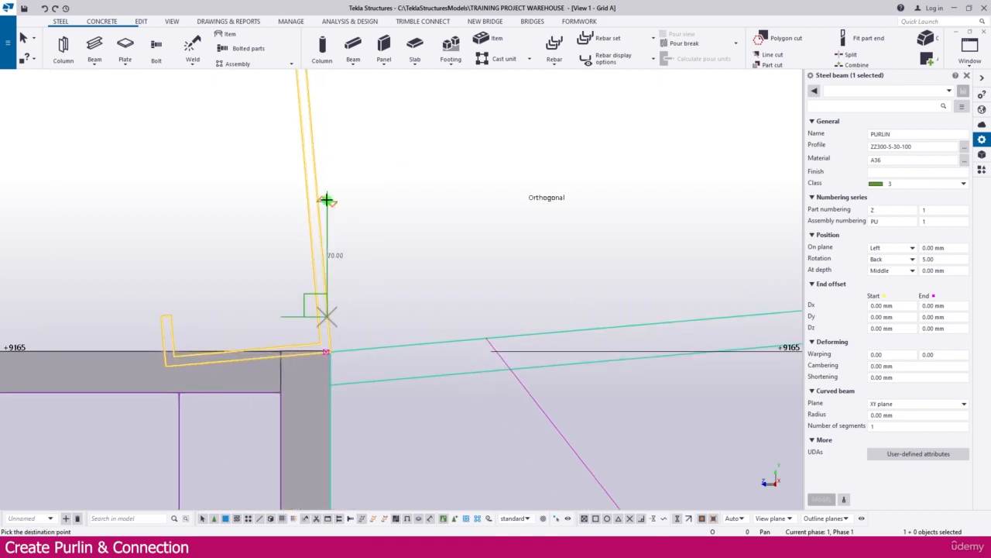
pyautogui.write('10')
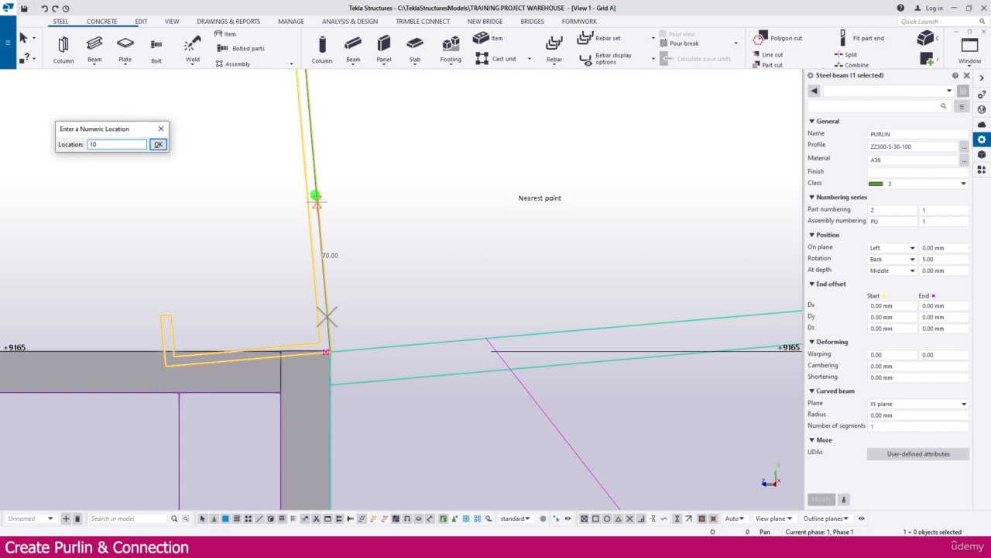
pyautogui.press('Return')
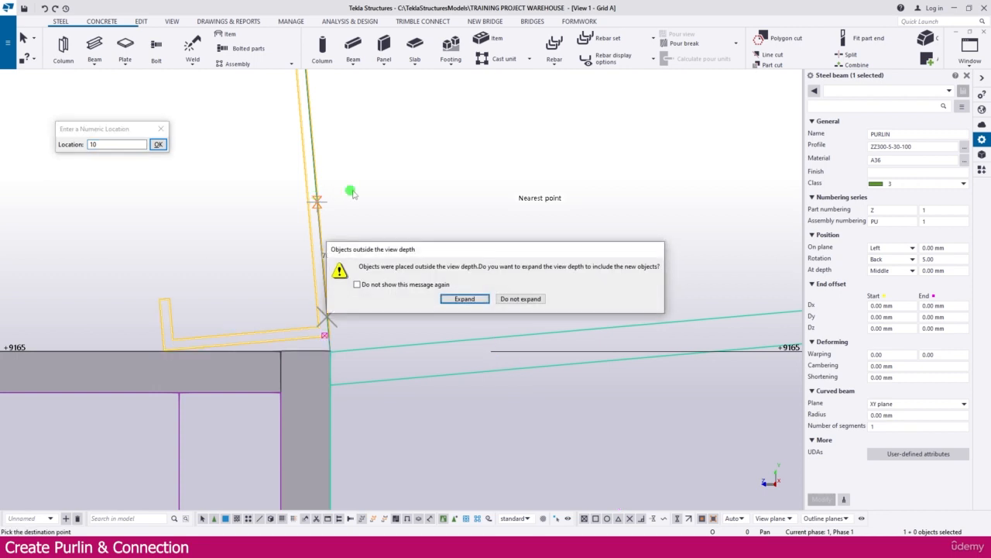
pyautogui.click(520, 299)
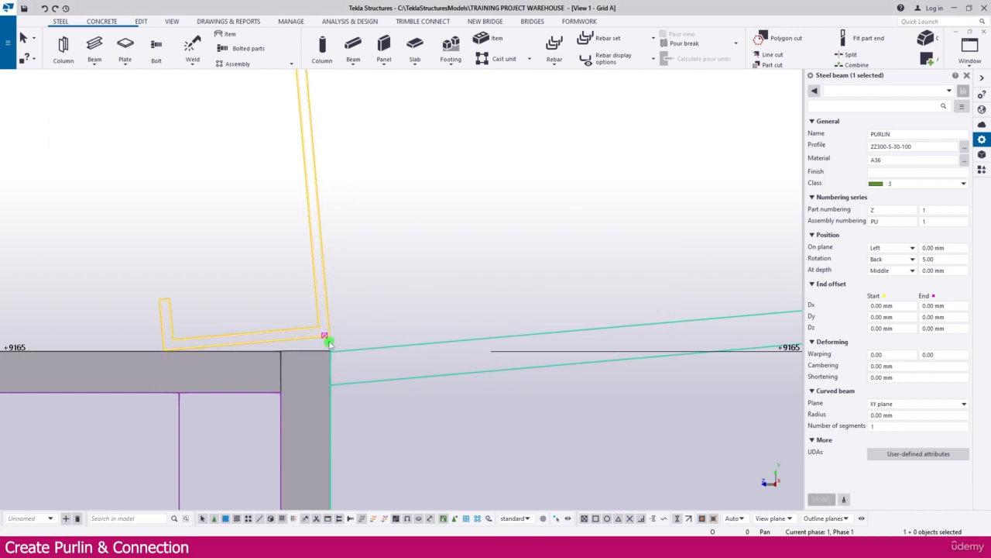
# Move the purlin 50 mm up the slope along the rafter's top edge
pyautogui.rightClick(317, 285)
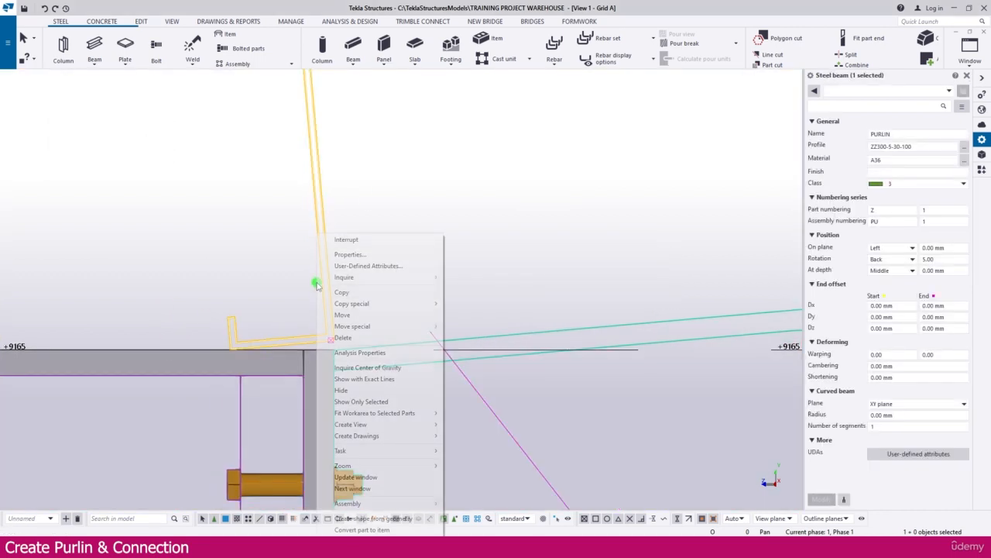
pyautogui.click(342, 315)
pyautogui.scroll(2, 370, 341)
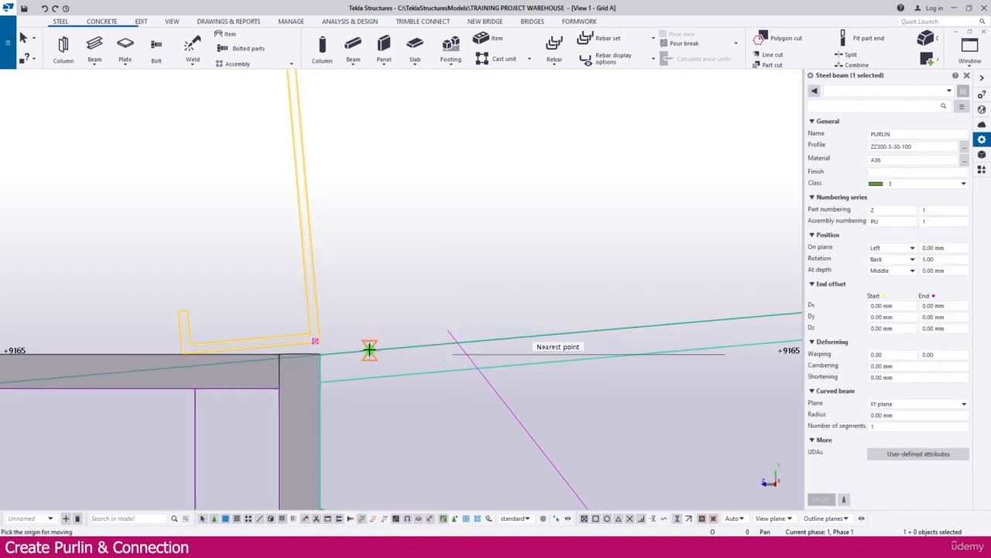
pyautogui.click(370, 350)
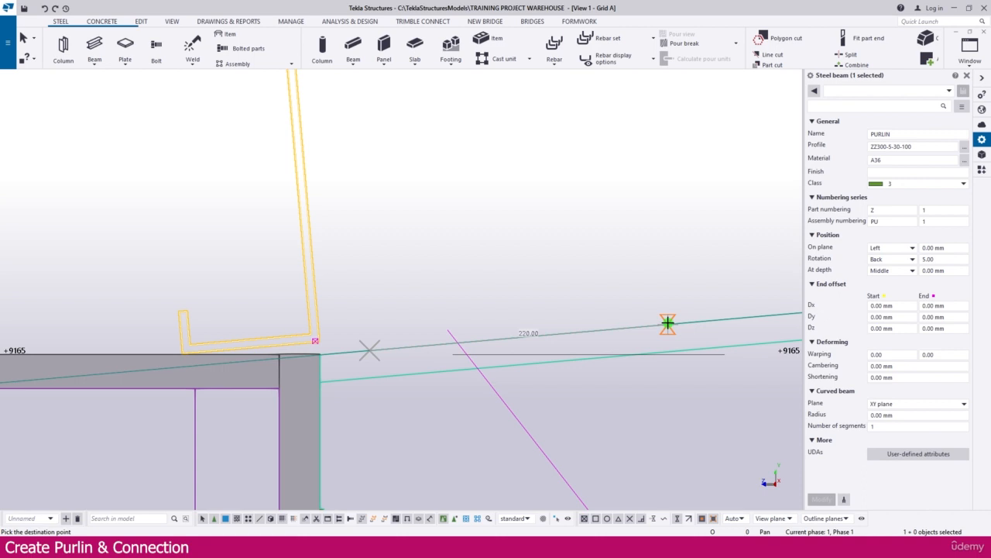
pyautogui.write('50')
pyautogui.press('Return')
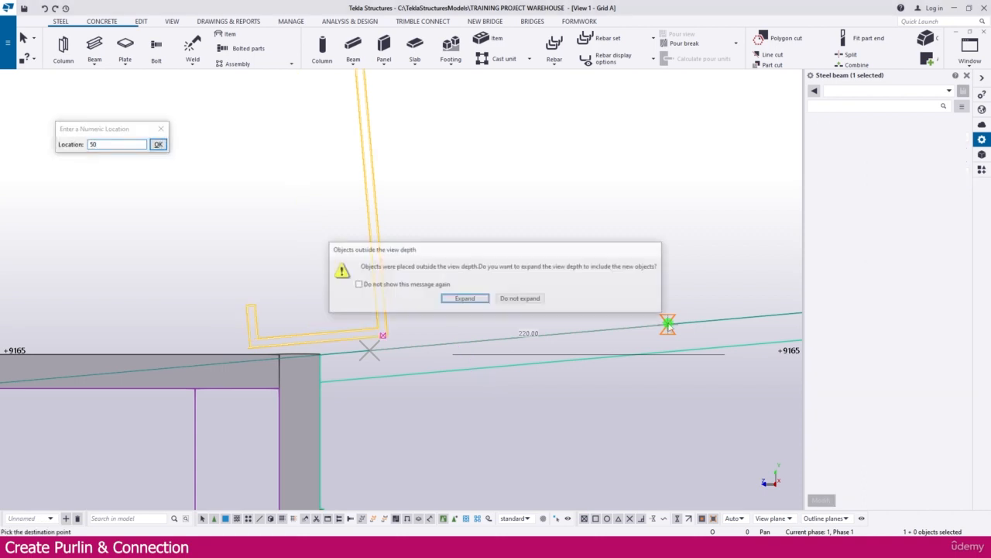
pyautogui.click(465, 299)
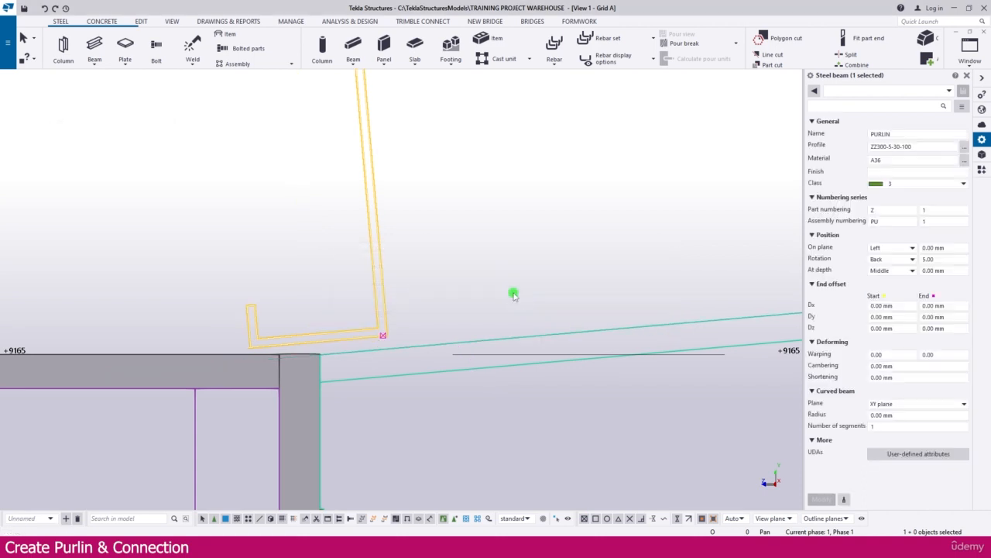
# Move the purlin another 100 mm up the slope along the rafter's top edge
pyautogui.rightClick(422, 234)
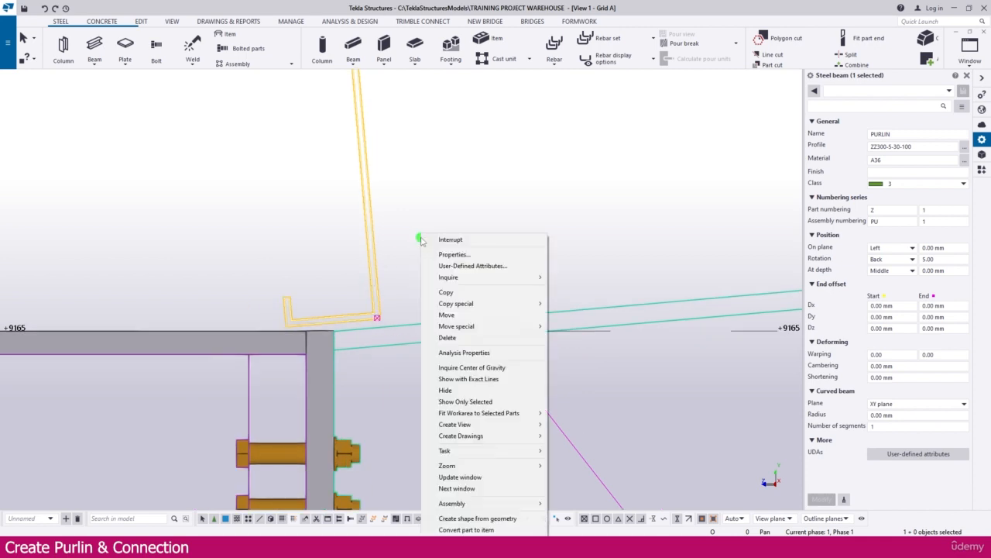
pyautogui.click(457, 315)
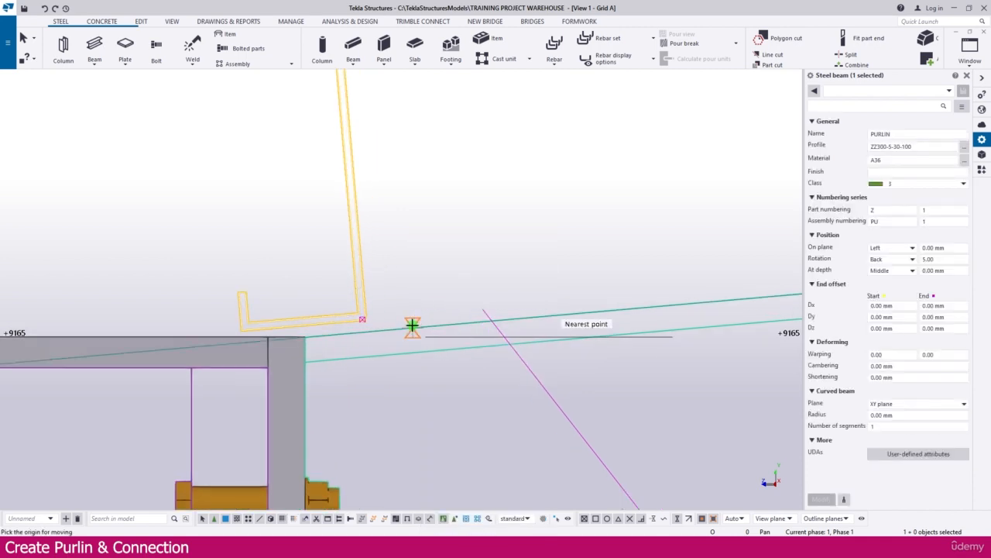
pyautogui.click(412, 326)
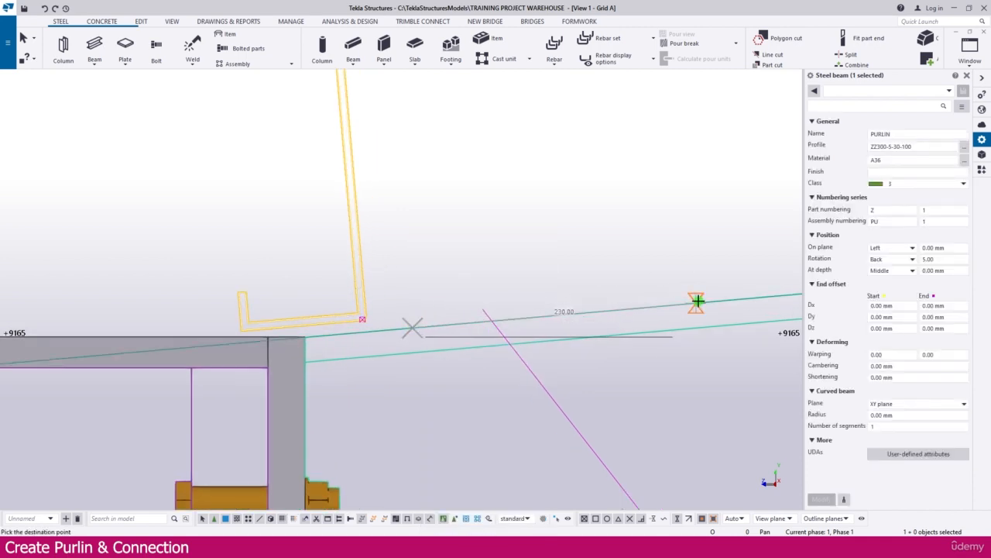
pyautogui.write('100')
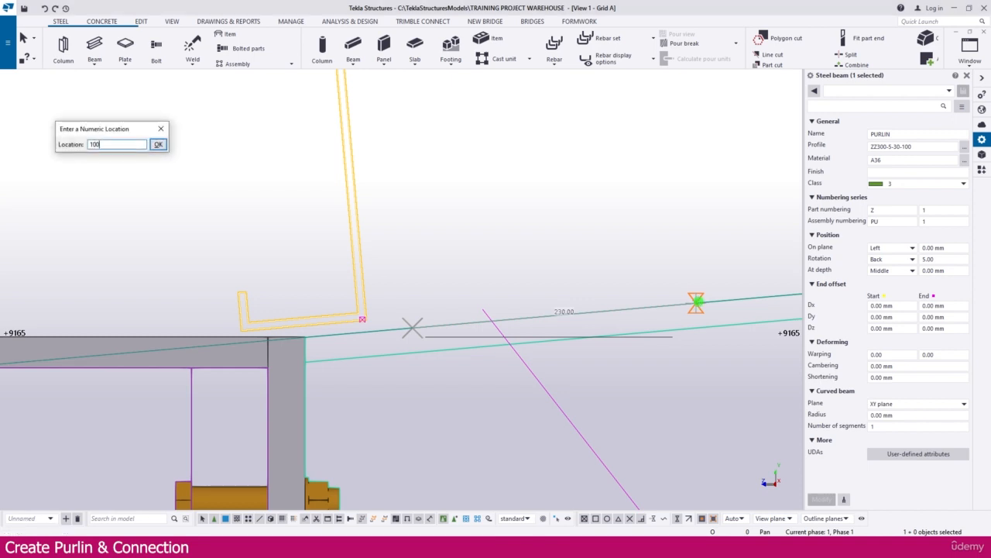
pyautogui.press('Return')
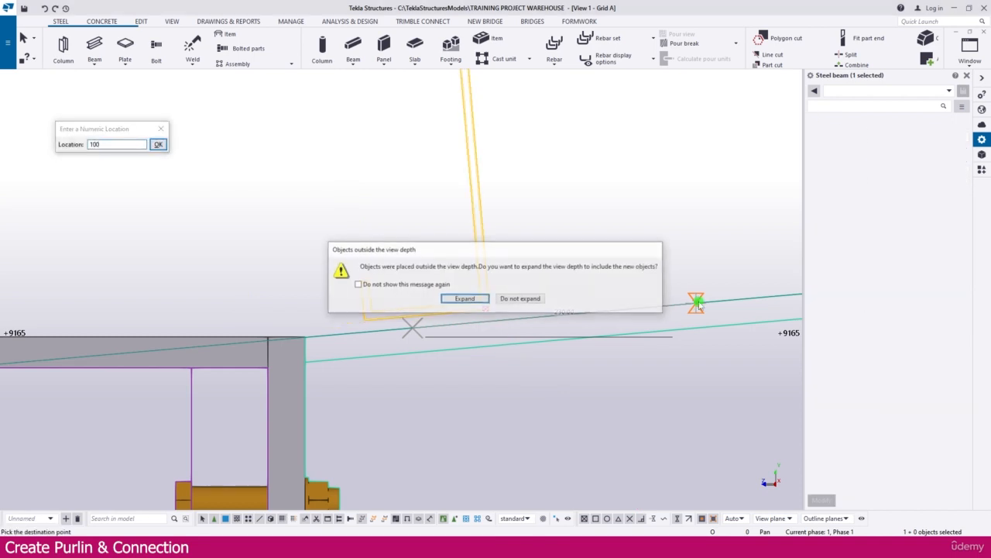
pyautogui.click(514, 300)
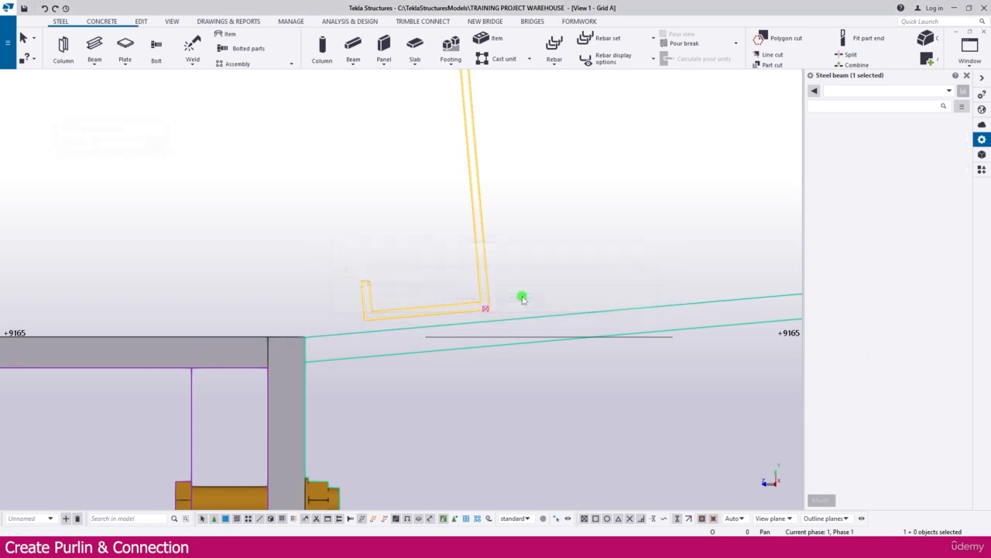
pyautogui.scroll(-4, 411, 327)
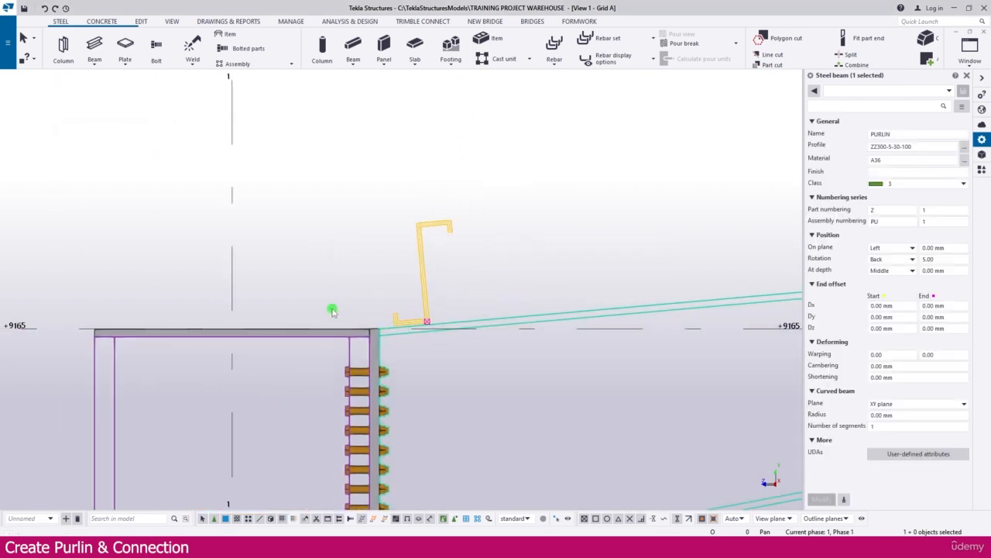
pyautogui.scroll(-3, 331, 310)
pyautogui.click(427, 272)
pyautogui.moveTo(443, 284); pyautogui.dragTo(310, 312, button='middle')
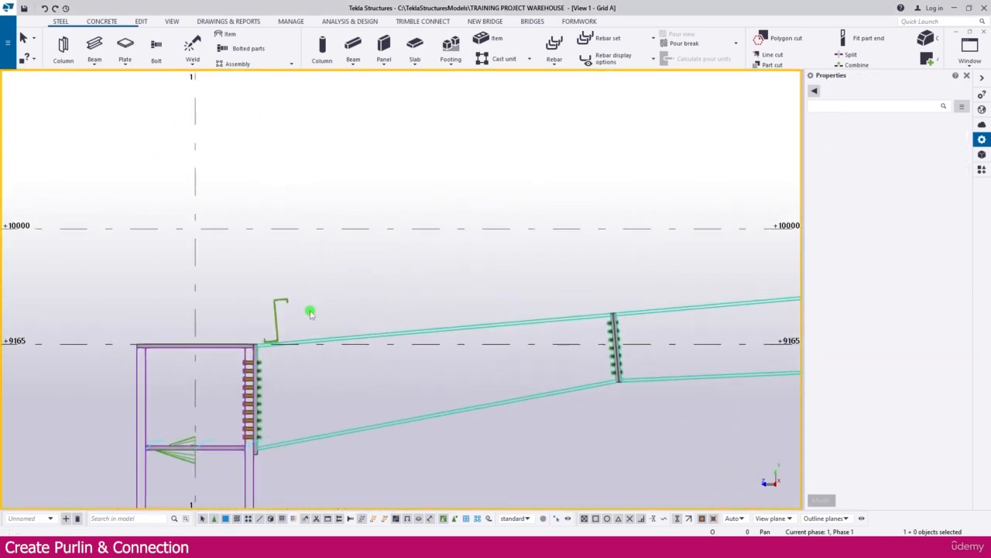
# Change the purlin's class to 2 and apply the modification
pyautogui.scroll(3, 310, 312)
pyautogui.click(285, 294)
pyautogui.click(870, 182)
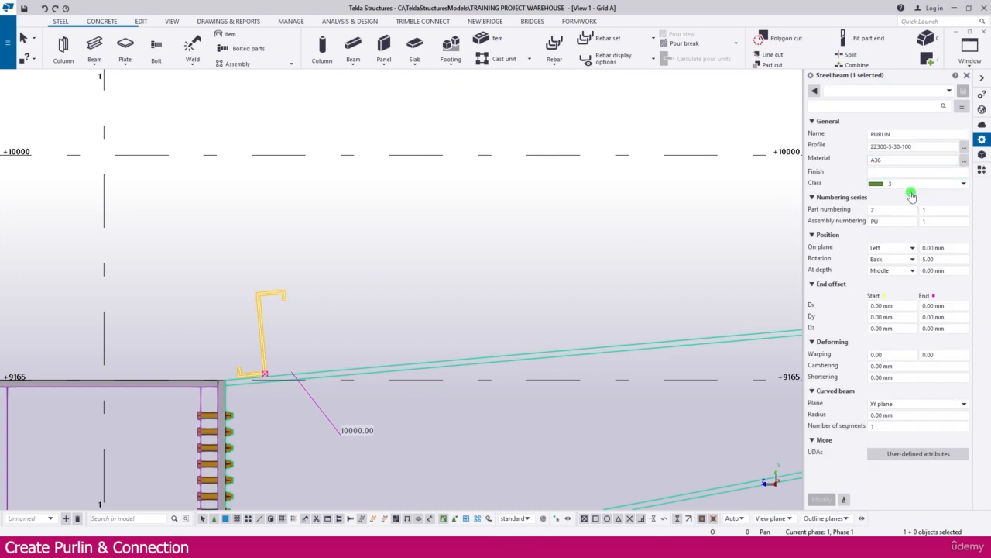
pyautogui.click(883, 222)
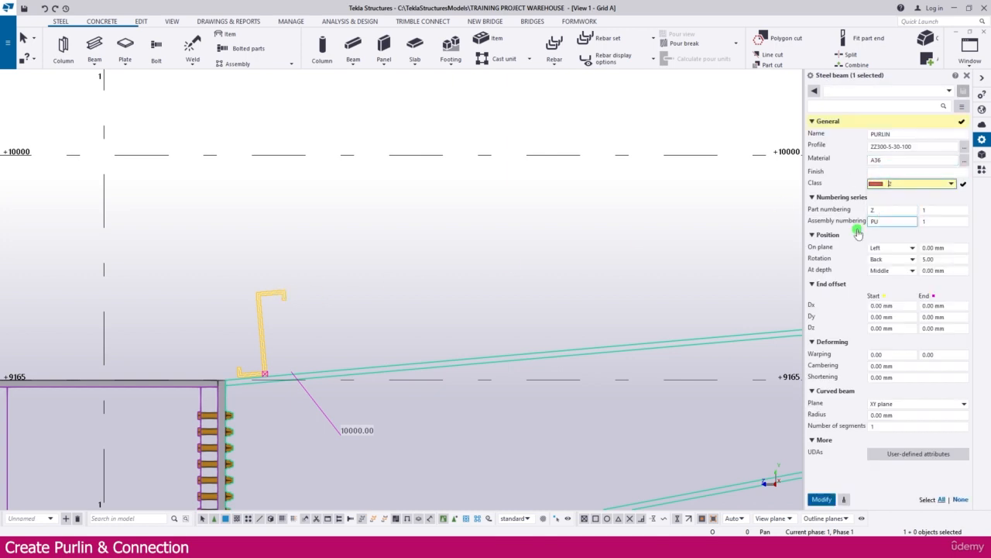
pyautogui.click(423, 289)
pyautogui.click(277, 272)
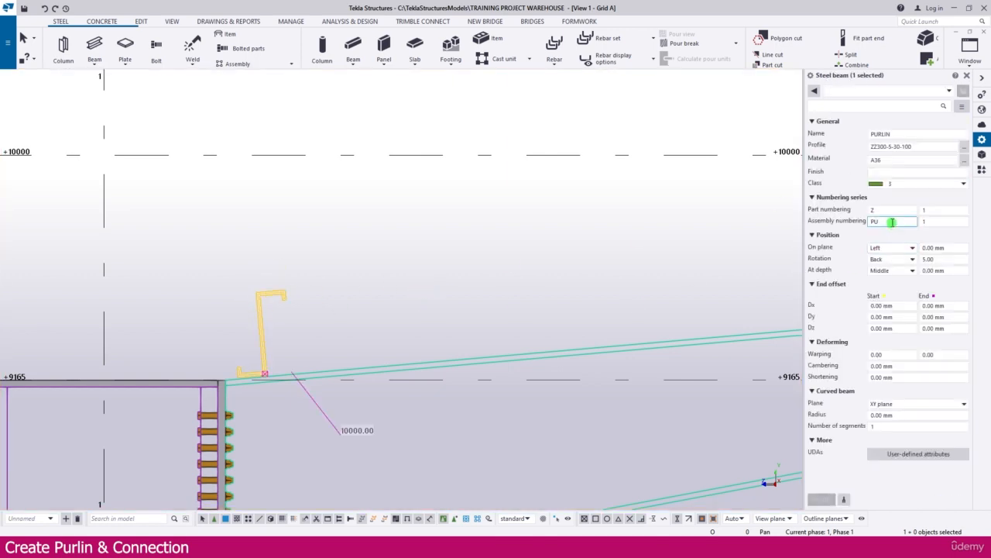
pyautogui.click(889, 184)
pyautogui.click(882, 220)
pyautogui.middleClick(882, 217)
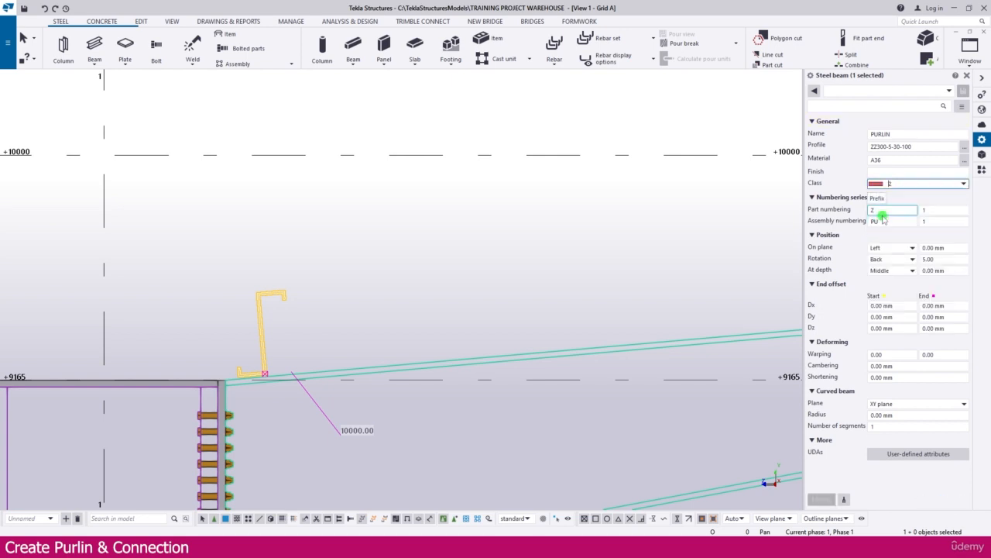
pyautogui.click(392, 288)
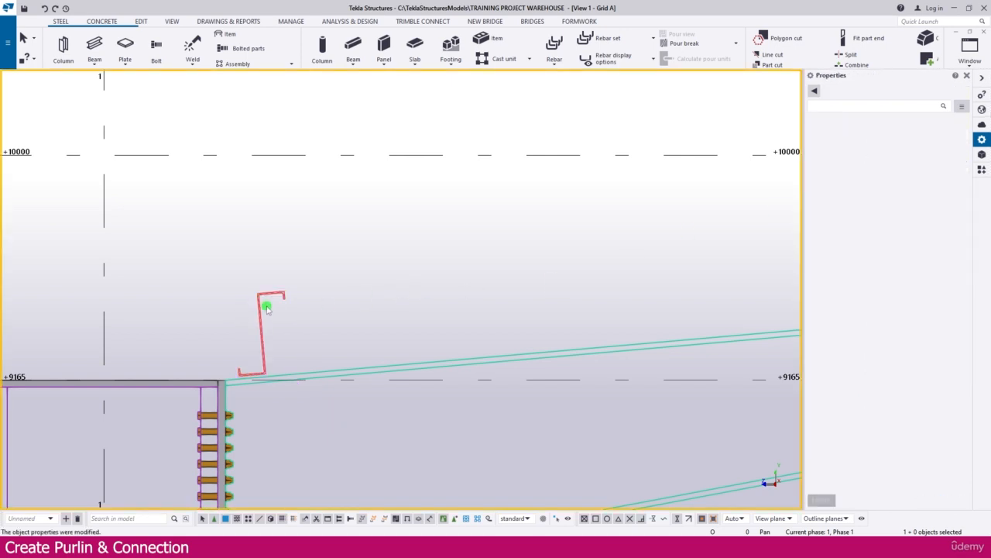
# Examine the purlin's position on the rafter between the eaves column and the ridge
pyautogui.scroll(-5, 265, 308)
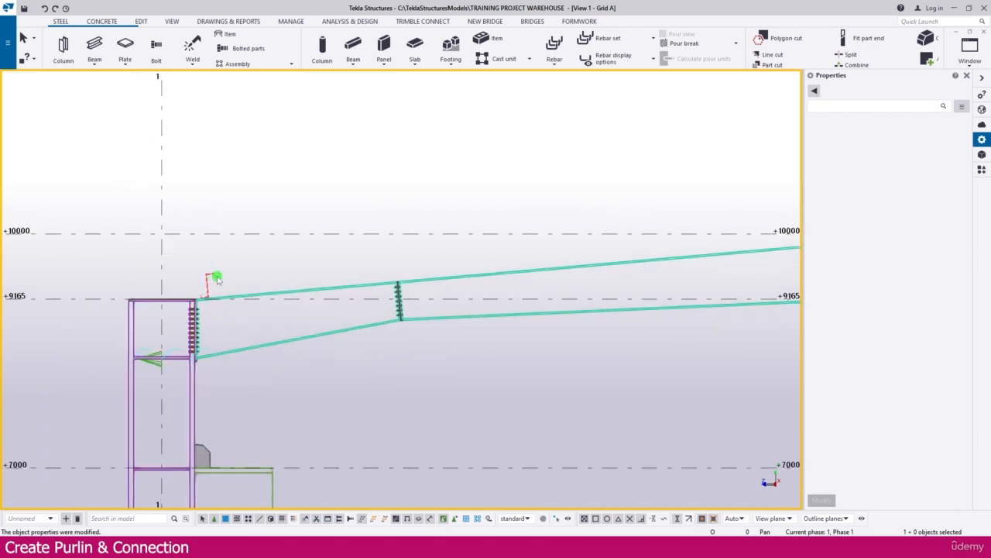
pyautogui.moveTo(549, 239); pyautogui.dragTo(360, 289, button='middle')
pyautogui.moveTo(168, 330); pyautogui.dragTo(277, 327, button='middle')
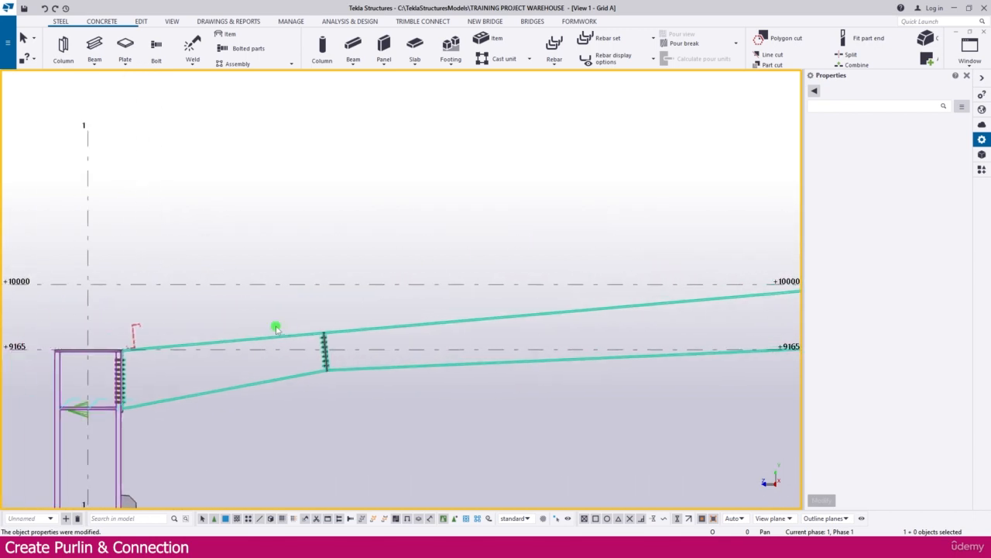
pyautogui.scroll(3, 159, 317)
pyautogui.click(129, 328)
pyautogui.scroll(-3, 130, 328)
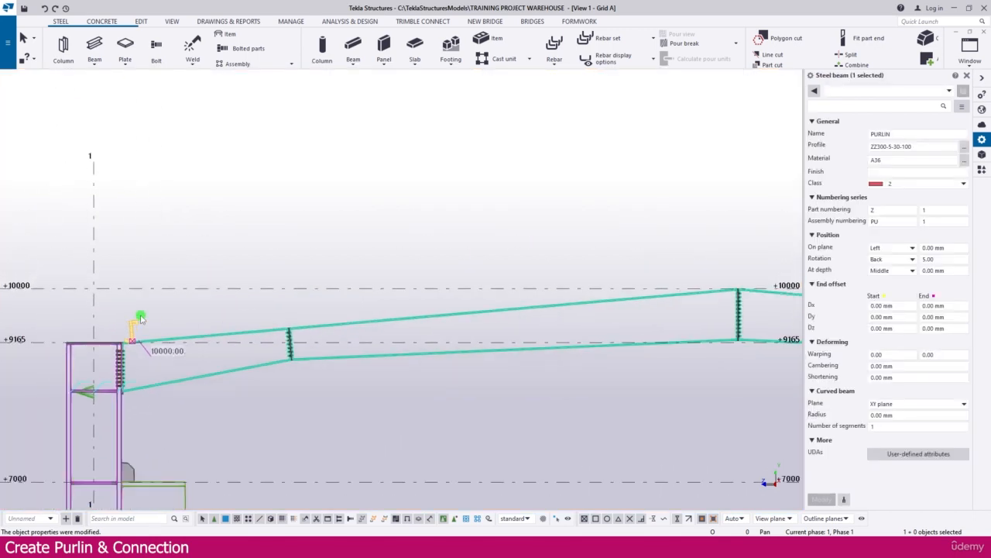
pyautogui.click(174, 263)
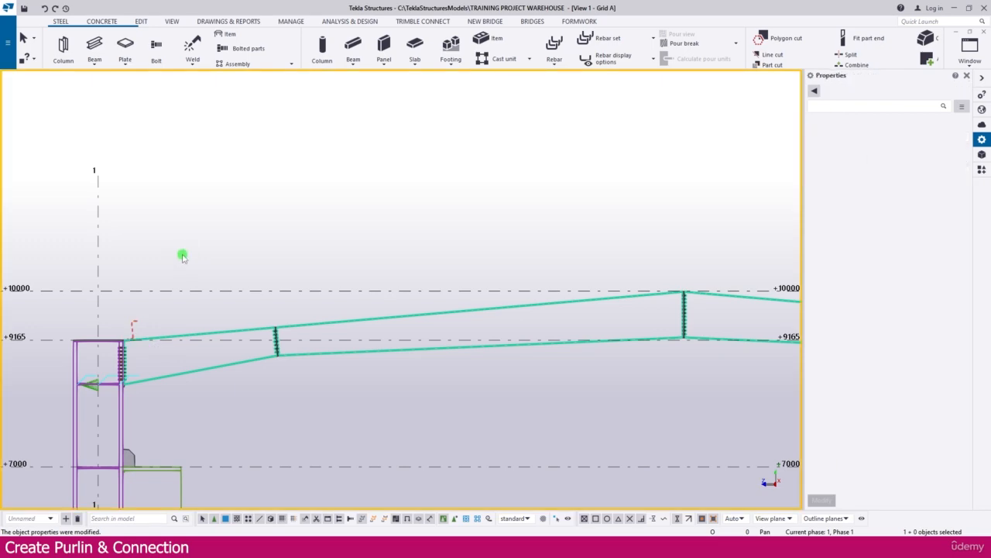
# In the isometric view, set the work plane to the sloping top flange of the grid A rafter beneath the purlin
pyautogui.hotkey('ctrl', 'Tab')
pyautogui.scroll(-6, 287, 349)
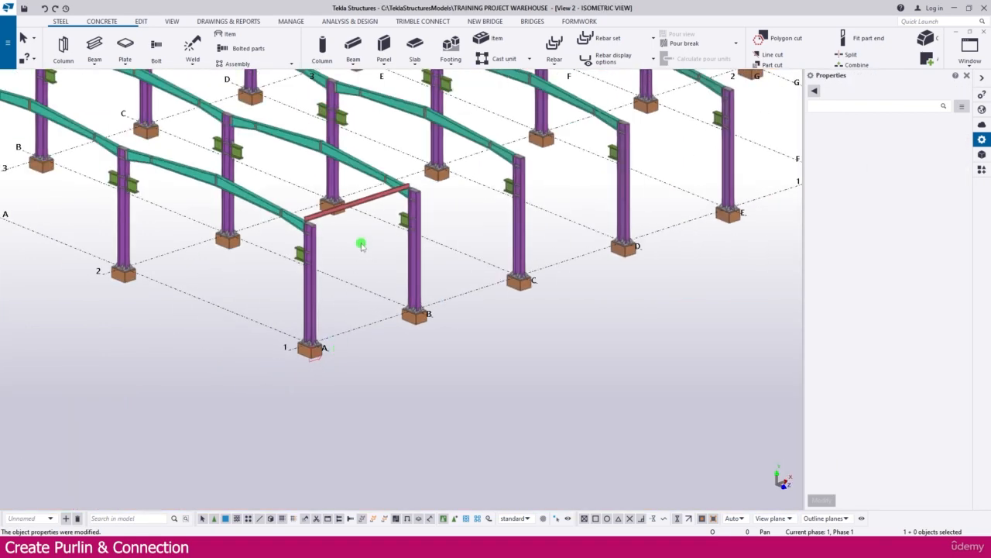
pyautogui.scroll(6, 361, 245)
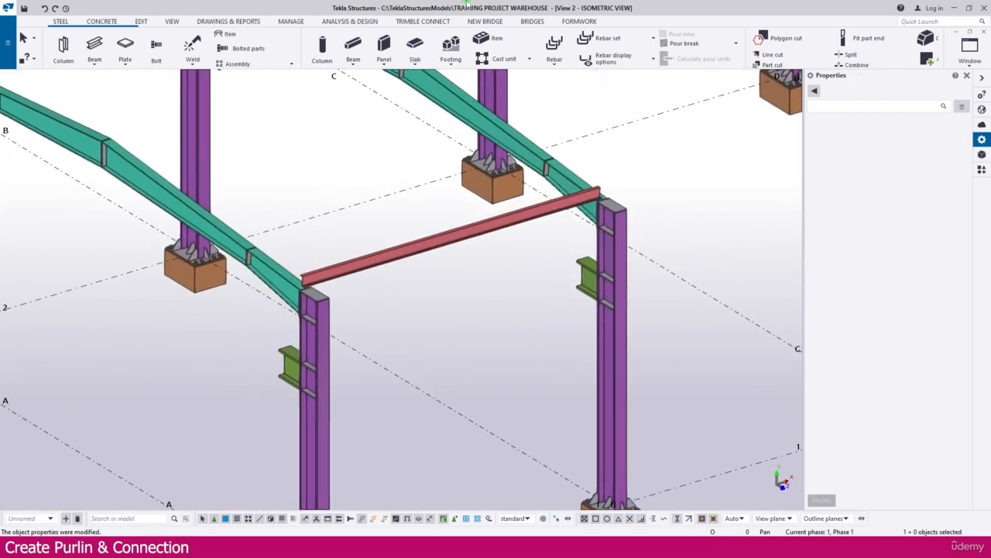
pyautogui.click(172, 21)
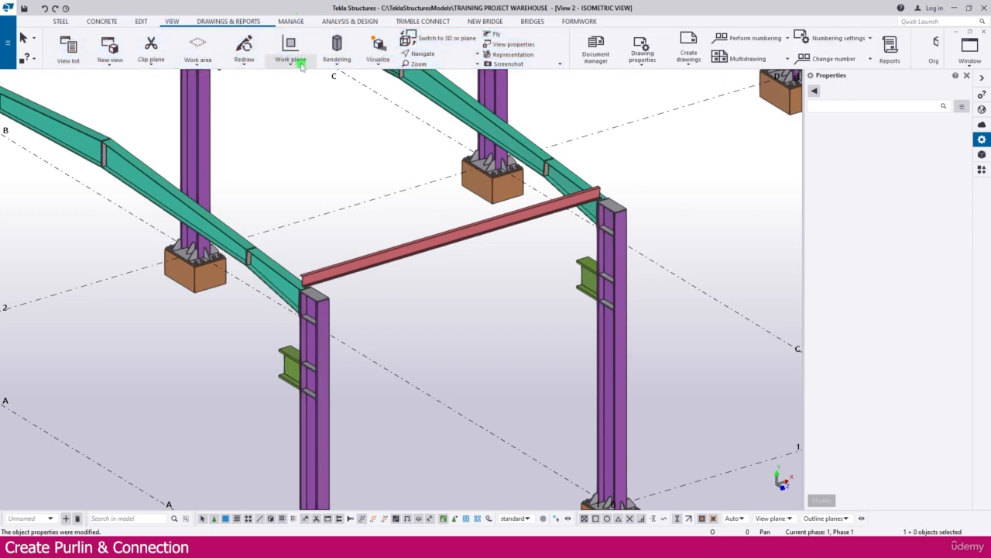
pyautogui.click(301, 67)
pyautogui.click(309, 81)
pyautogui.scroll(2, 308, 288)
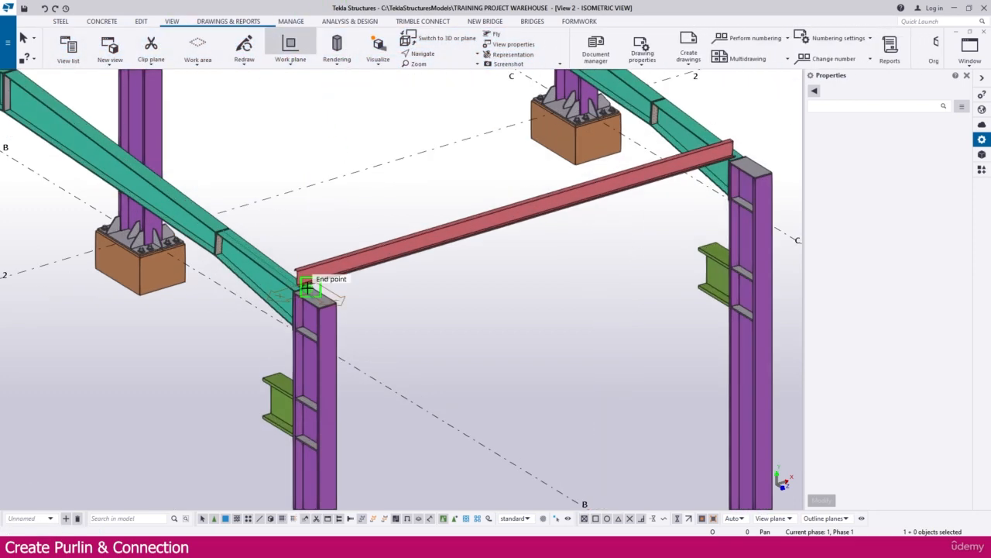
pyautogui.scroll(4, 308, 287)
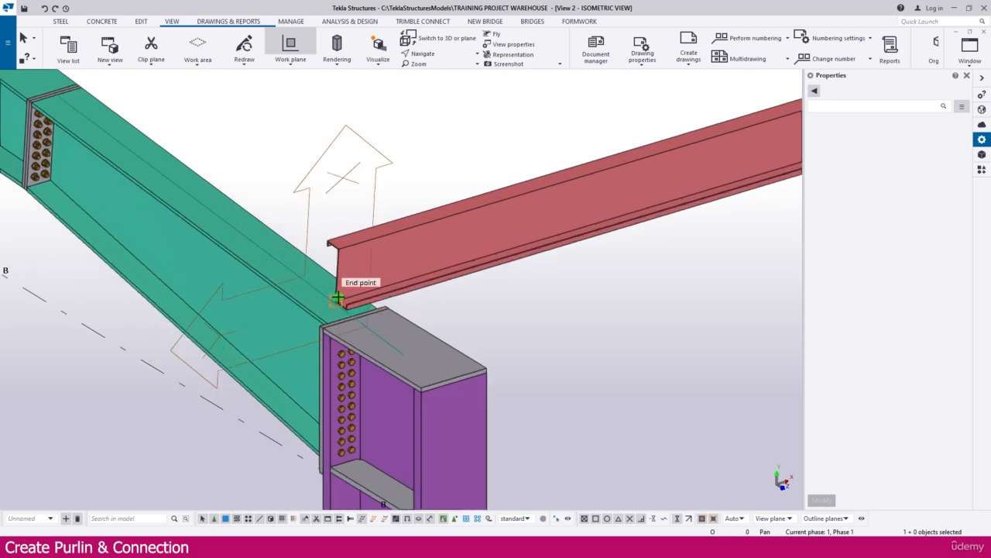
pyautogui.scroll(1, 337, 297)
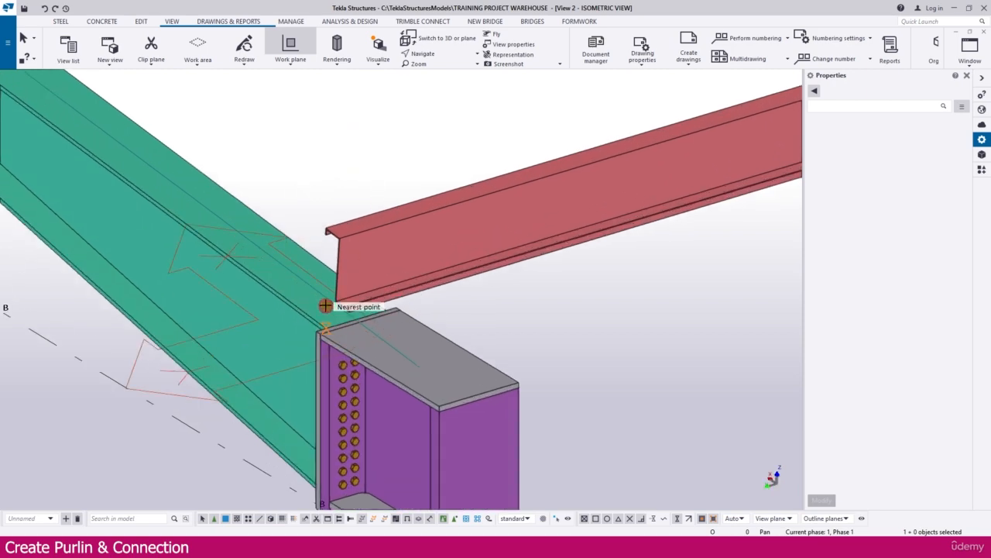
pyautogui.scroll(-3, 420, 270)
pyautogui.scroll(-5, 330, 273)
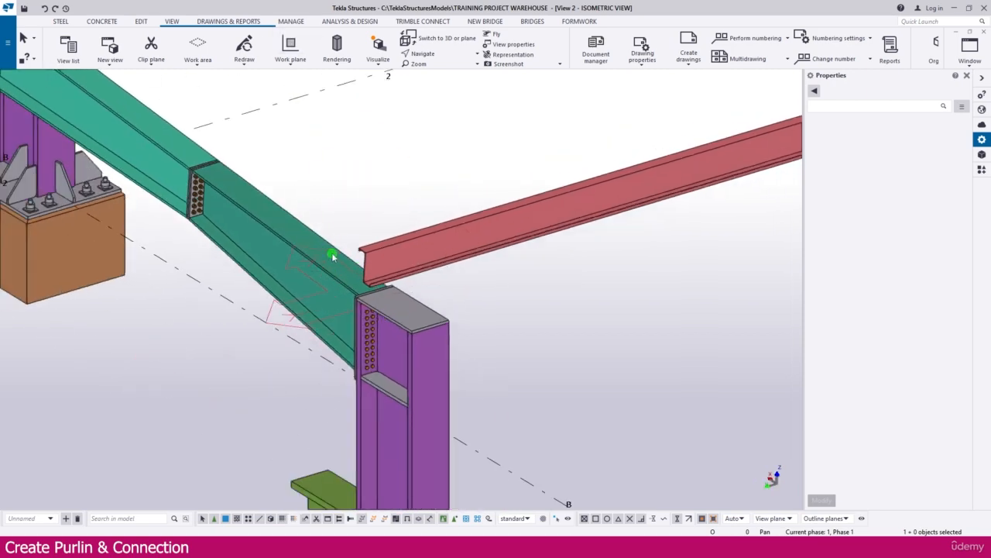
# Copy the eaves purlin linearly up the rafter slope with dX 1300 mm and 7 copies
pyautogui.scroll(-4, 416, 295)
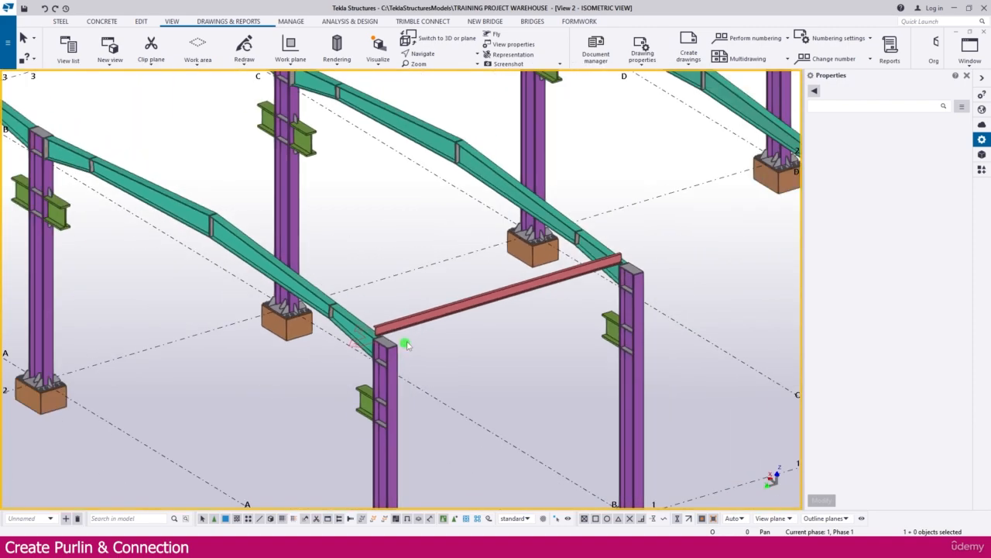
pyautogui.click(380, 358)
pyautogui.scroll(4, 372, 358)
pyautogui.rightClick(364, 364)
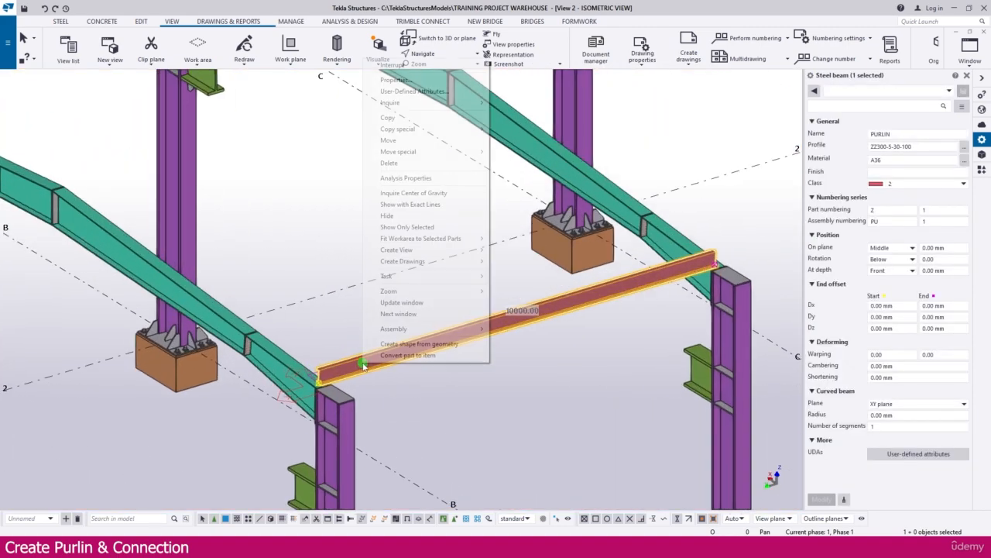
pyautogui.moveTo(407, 130)
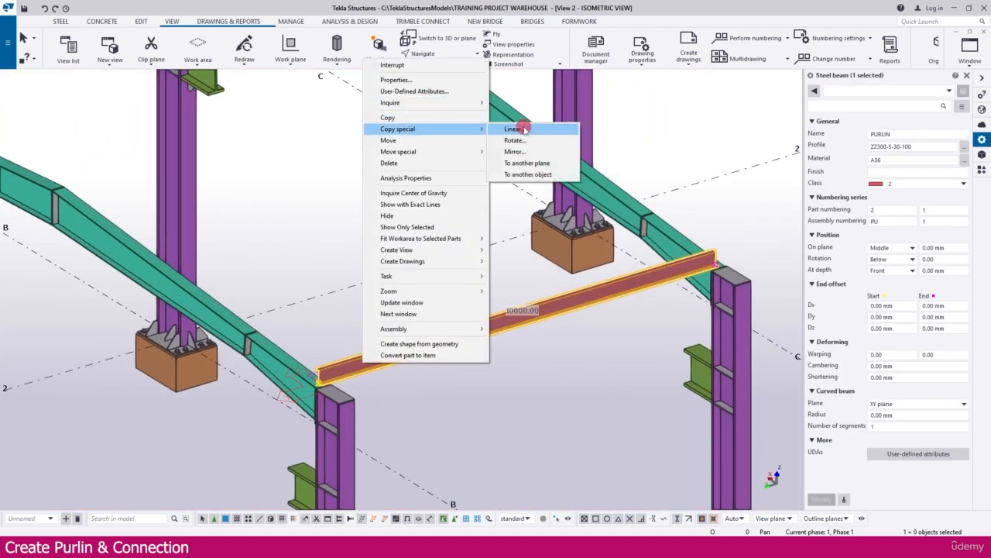
pyautogui.click(514, 130)
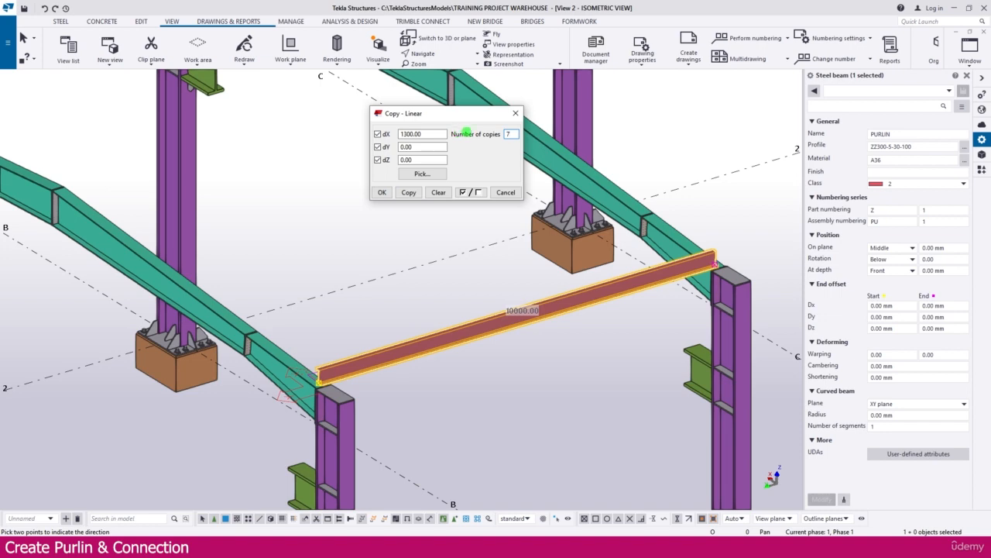
pyautogui.click(414, 194)
pyautogui.scroll(4, 157, 268)
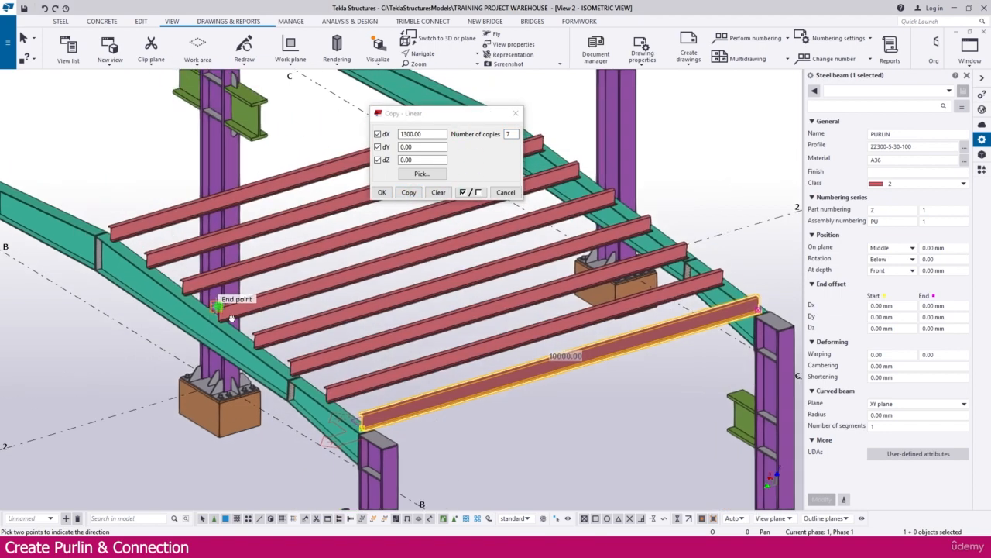
pyautogui.scroll(-3, 158, 268)
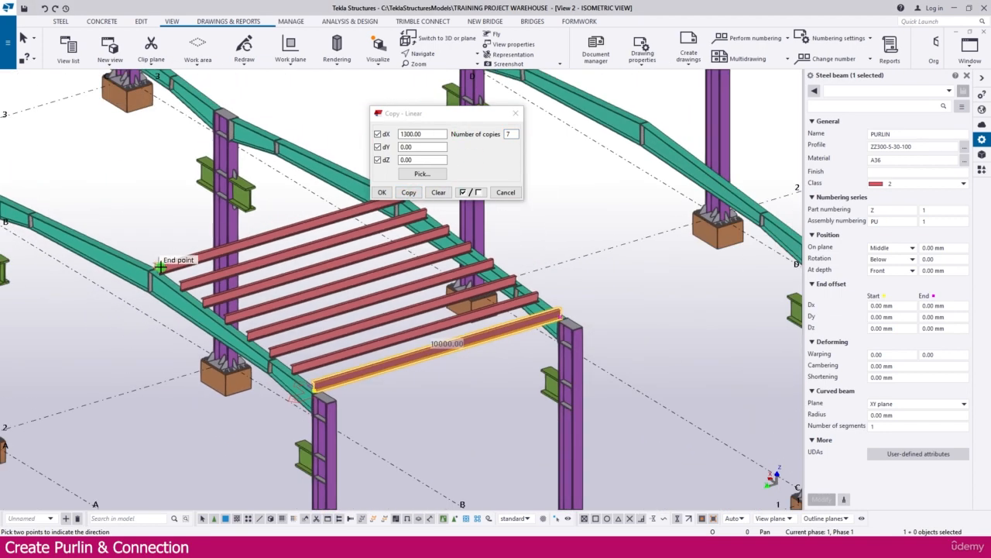
pyautogui.scroll(-2, 405, 406)
pyautogui.scroll(-3, 406, 406)
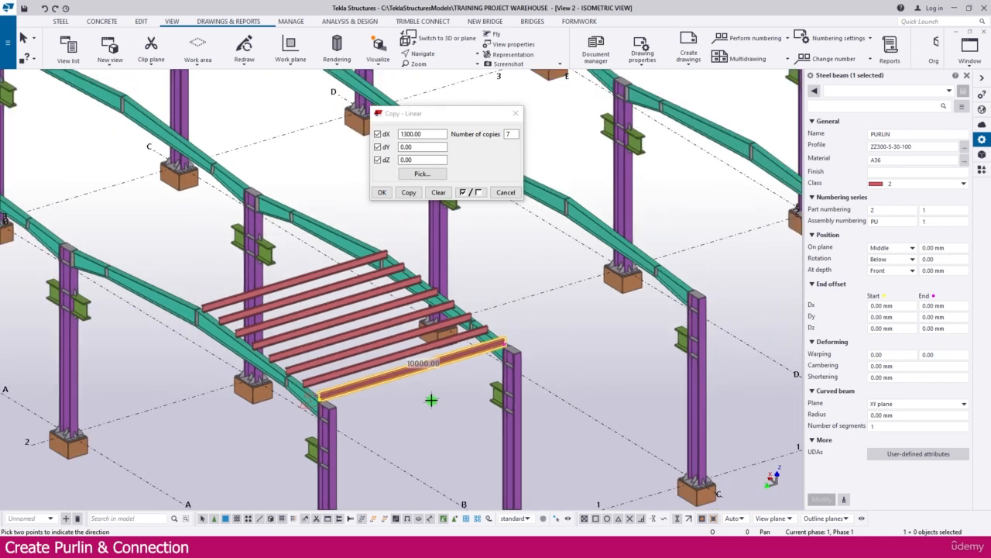
pyautogui.moveTo(406, 406); pyautogui.dragTo(354, 416, button='middle')
pyautogui.scroll(2, 336, 402)
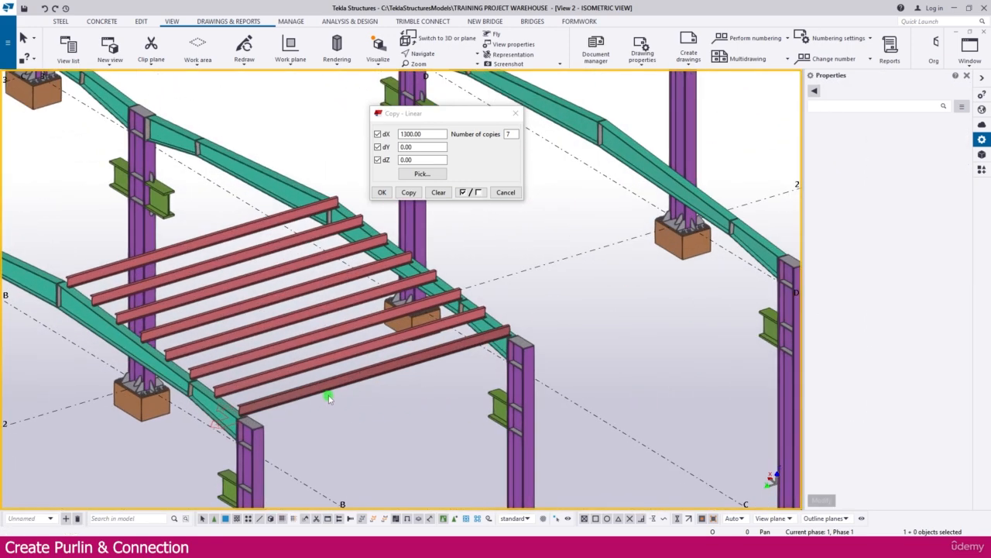
pyautogui.scroll(-1, 327, 380)
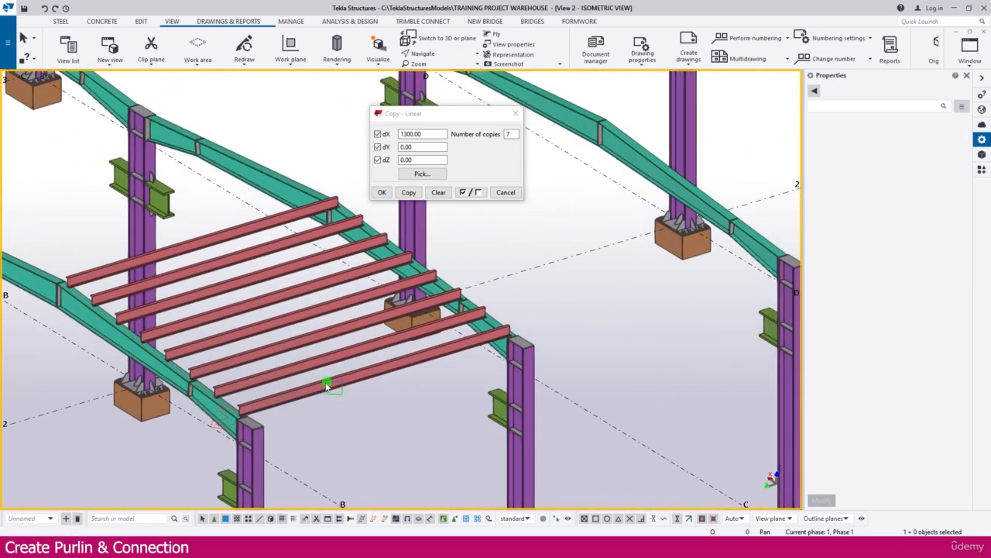
# Copy the eaves purlin from bay A-B into bay B-C, using the grid A and grid B points on line 1 as origin and destination
pyautogui.click(313, 392)
pyautogui.scroll(-3, 334, 398)
pyautogui.moveTo(353, 406); pyautogui.dragTo(292, 356, button='middle')
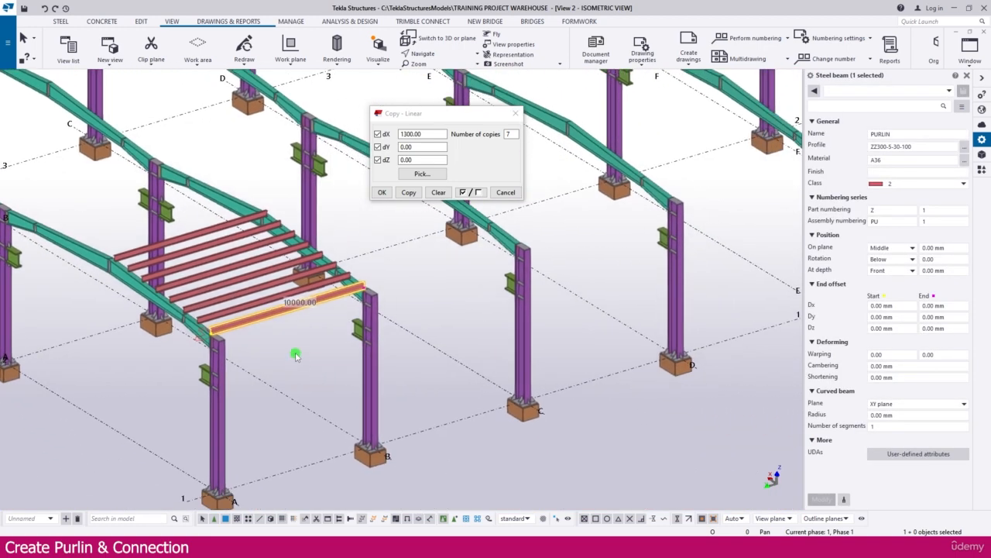
pyautogui.rightClick(295, 355)
pyautogui.moveTo(347, 119)
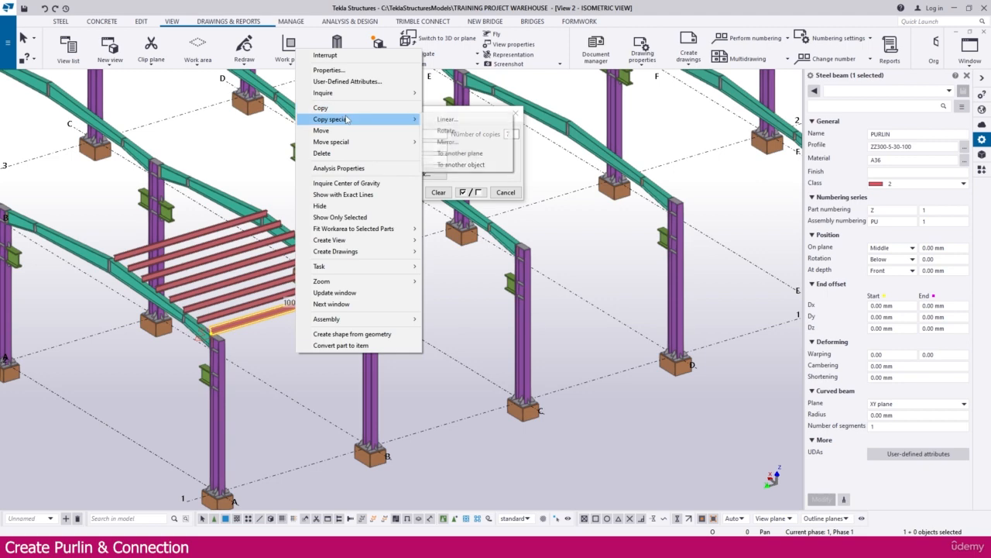
pyautogui.click(447, 119)
pyautogui.scroll(5, 230, 454)
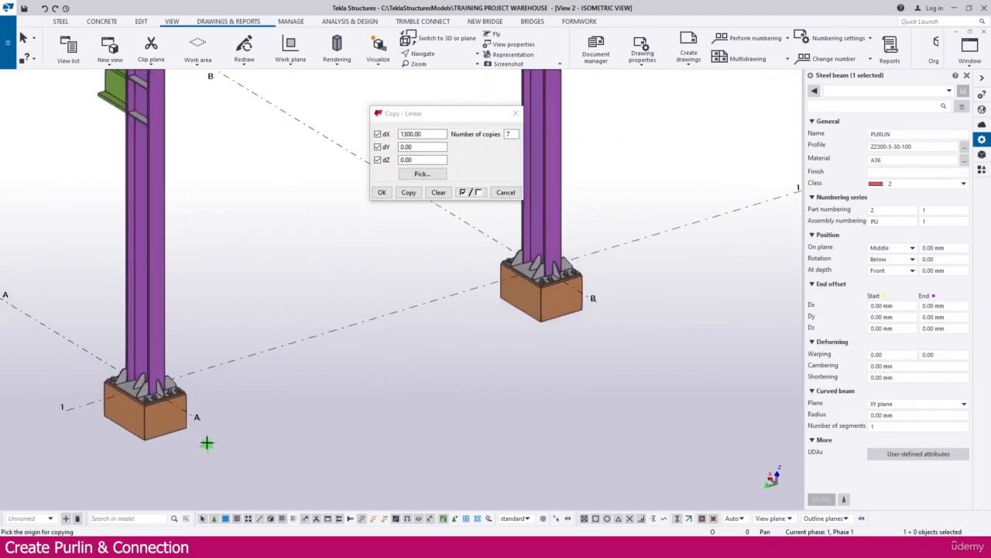
pyautogui.scroll(-3, 199, 415)
pyautogui.click(199, 415)
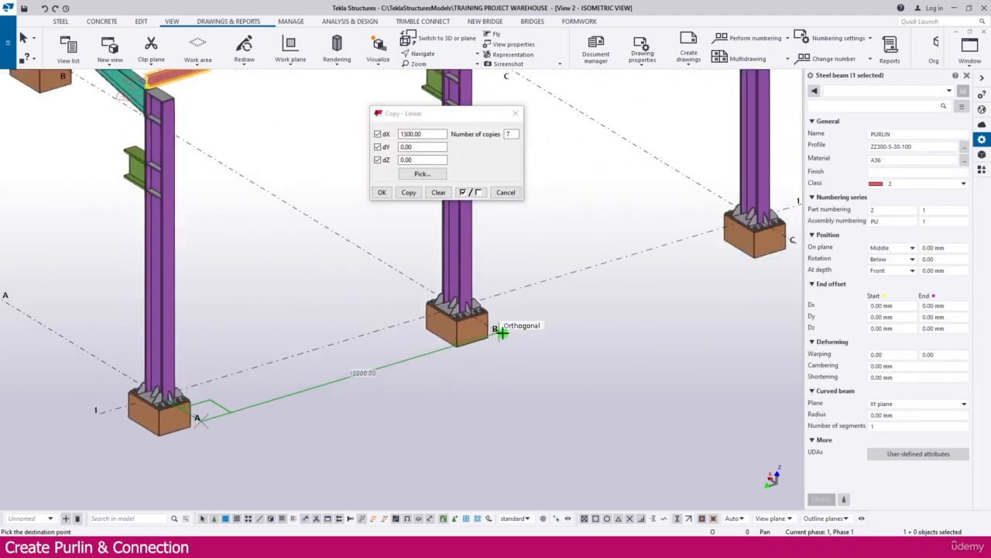
pyautogui.click(499, 330)
pyautogui.scroll(-3, 483, 400)
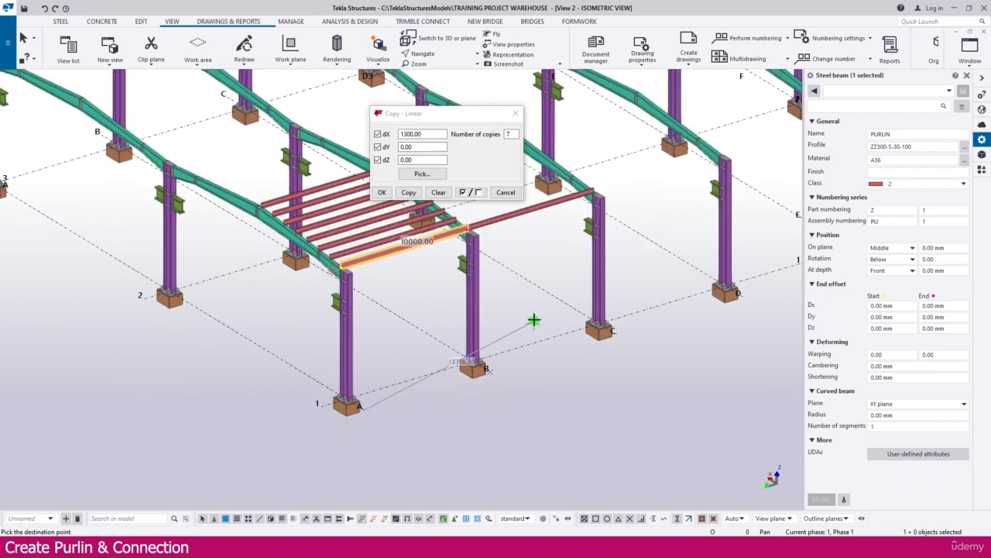
pyautogui.moveTo(534, 320); pyautogui.dragTo(480, 385, button='middle')
pyautogui.scroll(2, 489, 312)
pyautogui.press('Escape')
# Set the start end offset Dx of the eaves purlin in bay A-B to -500 mm and apply it
pyautogui.moveTo(335, 321); pyautogui.dragTo(398, 378, button='middle')
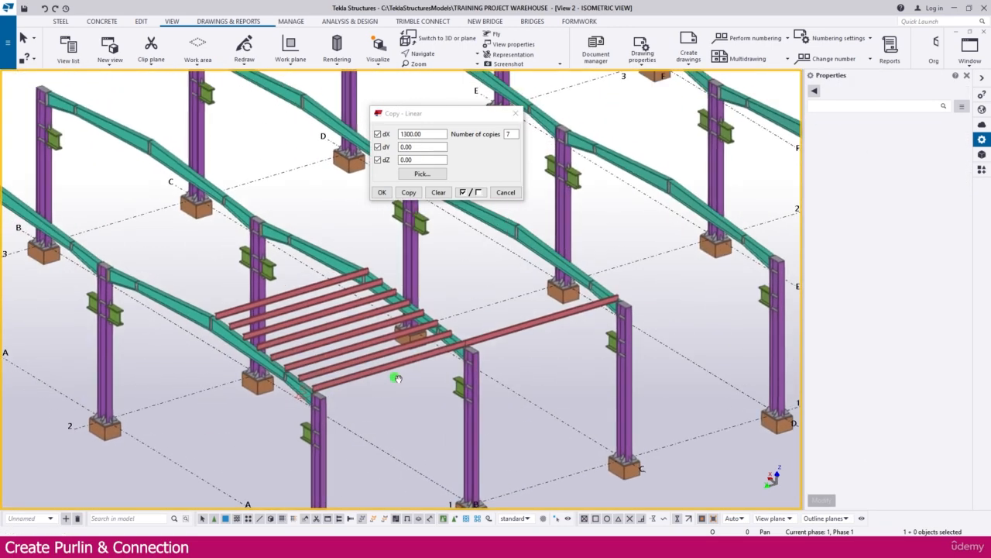
pyautogui.scroll(1, 346, 395)
pyautogui.click(350, 393)
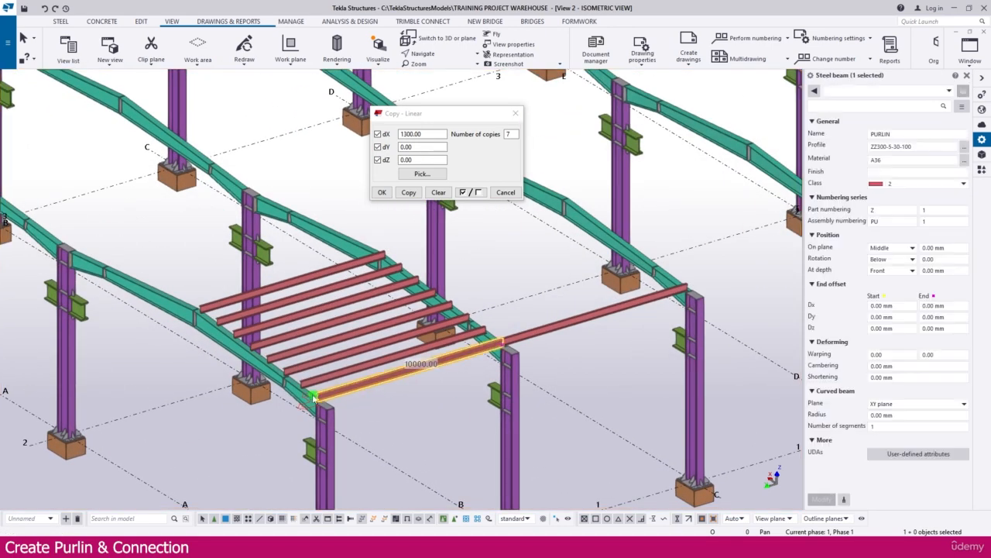
pyautogui.scroll(1, 313, 397)
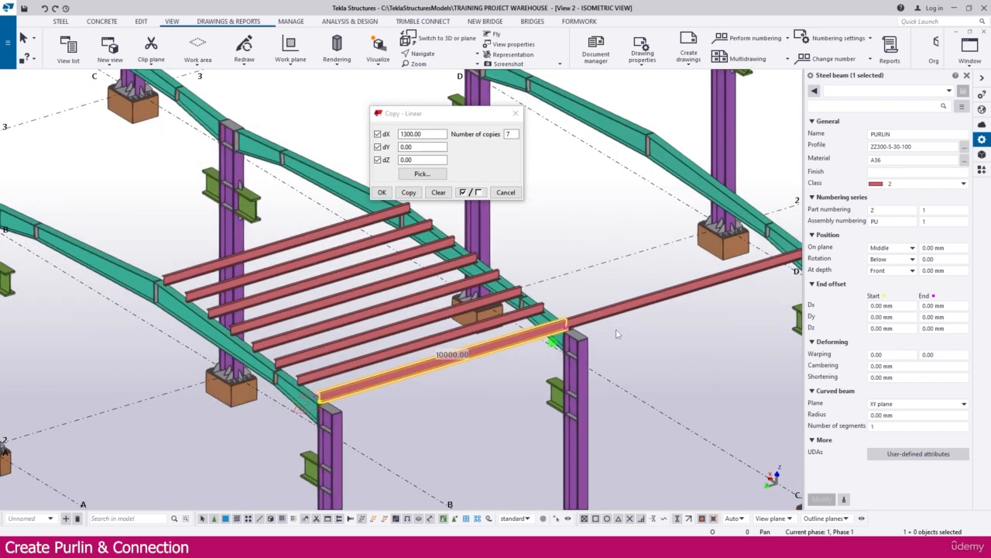
pyautogui.scroll(3, 319, 405)
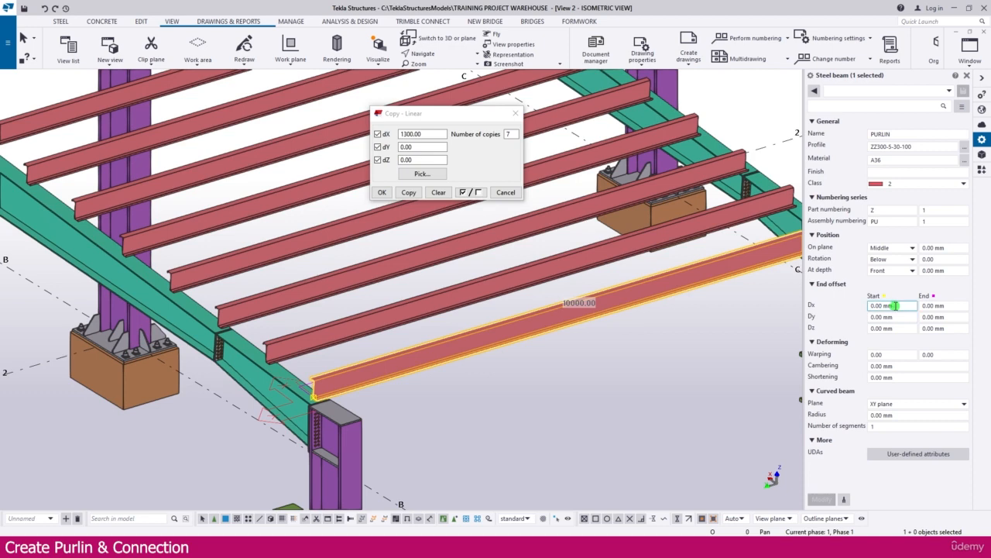
pyautogui.click(899, 305)
pyautogui.write('-5')
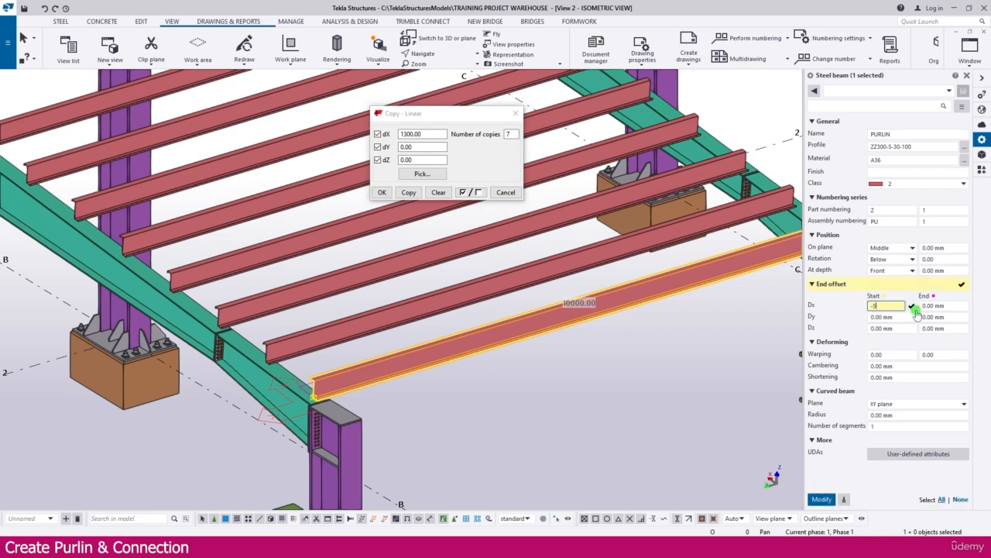
pyautogui.write('00')
pyautogui.click(912, 305)
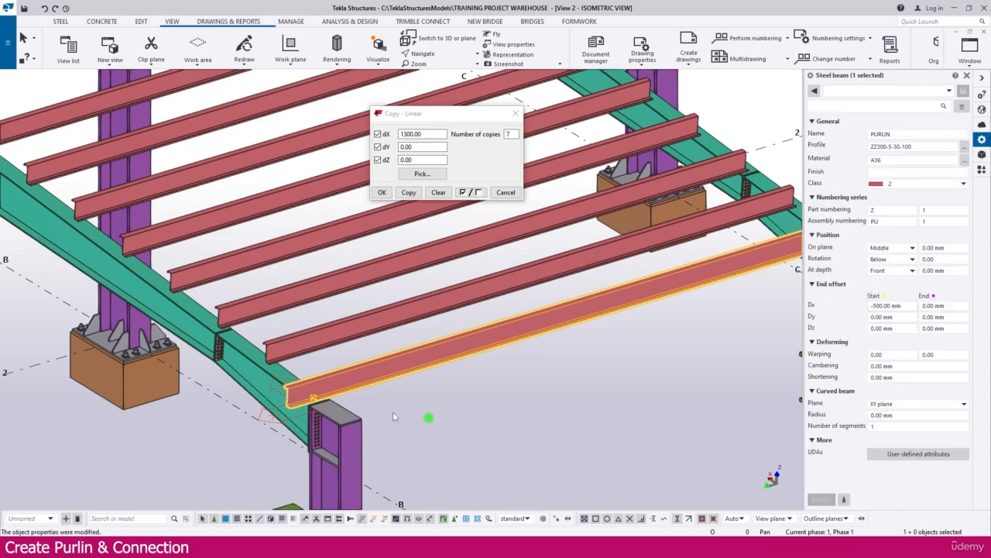
# Add the seven other purlins of bay A-B to the selection and apply the -500 mm start offset Dx to all of them
pyautogui.scroll(-5, 293, 412)
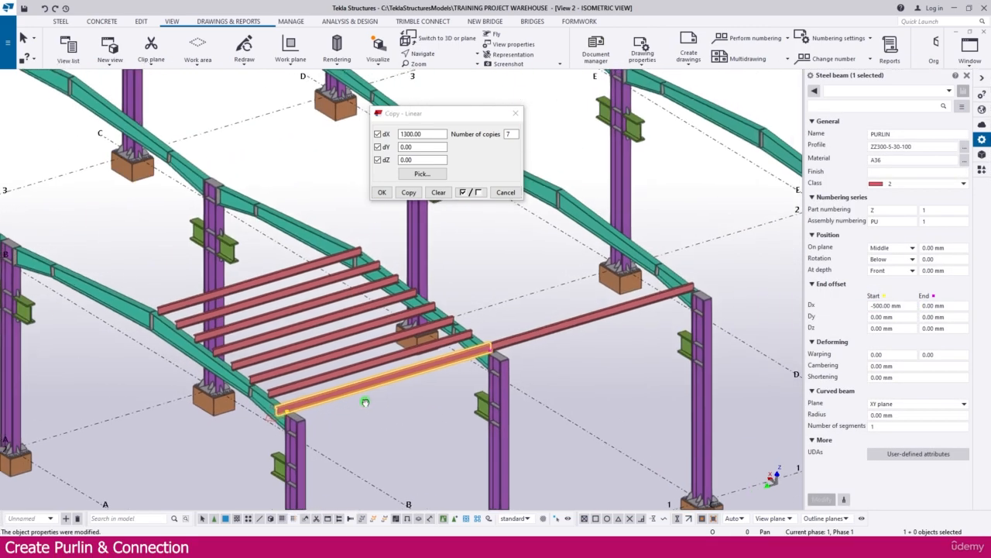
pyautogui.keyDown('ctrl'); pyautogui.click(327, 370); pyautogui.keyUp('ctrl')
pyautogui.keyDown('ctrl'); pyautogui.click(321, 351); pyautogui.keyUp('ctrl')
pyautogui.keyDown('ctrl'); pyautogui.click(314, 338); pyautogui.keyUp('ctrl')
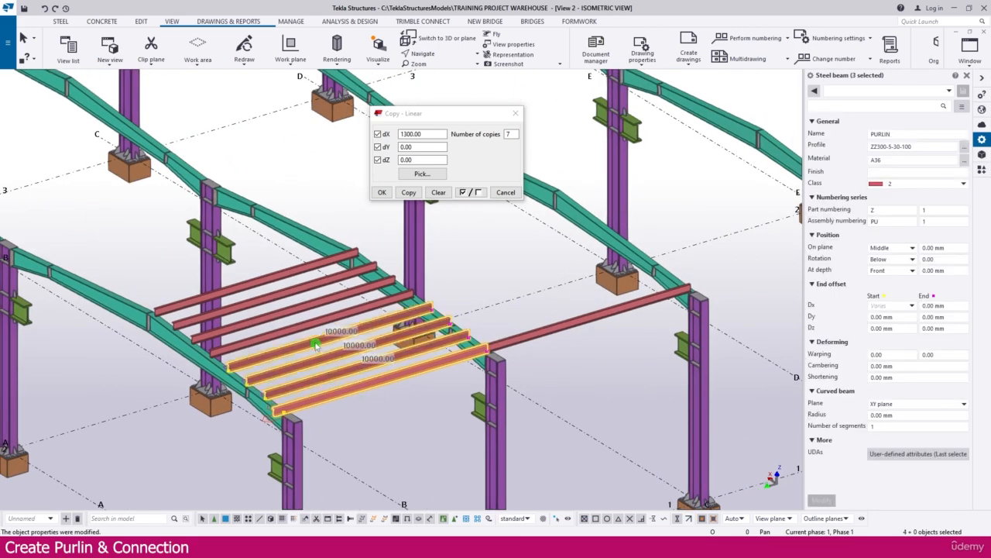
pyautogui.keyDown('ctrl'); pyautogui.click(293, 310); pyautogui.keyUp('ctrl')
pyautogui.keyDown('ctrl'); pyautogui.click(293, 310); pyautogui.keyUp('ctrl')
pyautogui.keyDown('ctrl'); pyautogui.click(280, 296); pyautogui.keyUp('ctrl')
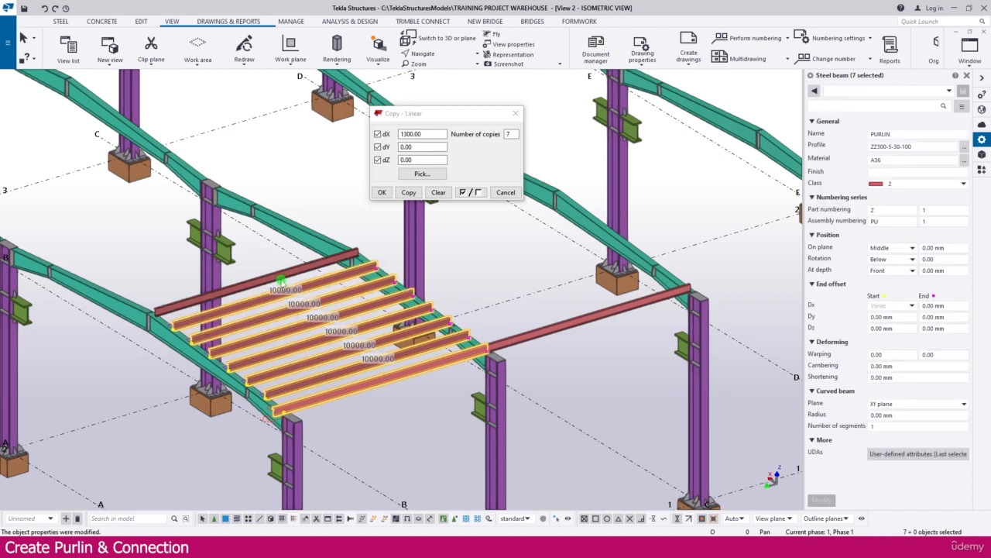
pyautogui.keyDown('ctrl'); pyautogui.click(288, 279); pyautogui.keyUp('ctrl')
pyautogui.click(904, 306)
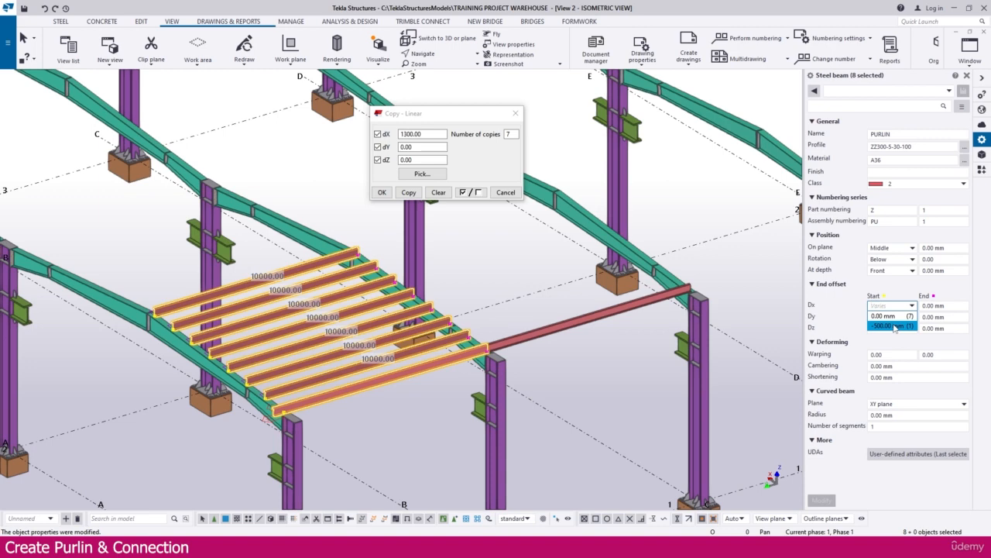
pyautogui.click(895, 326)
pyautogui.click(822, 500)
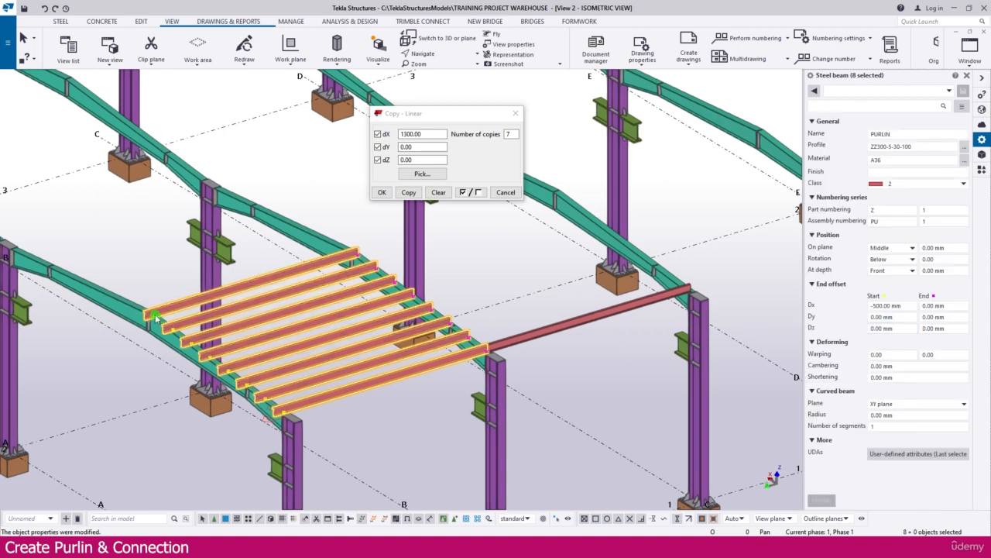
# Copy the eaves purlin of bay B-C up the slope with dX 1300 mm and 7 copies
pyautogui.click(580, 336)
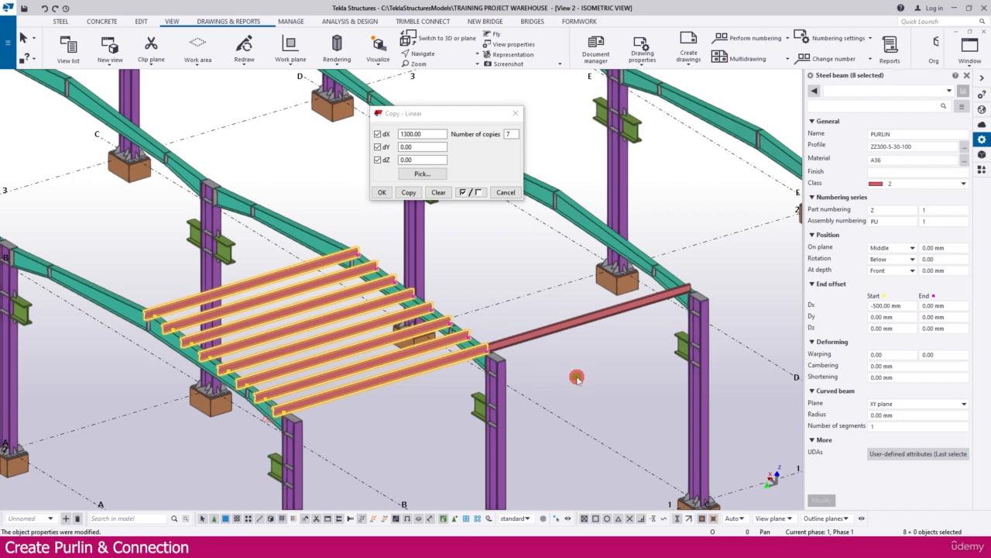
pyautogui.click(530, 338)
pyautogui.click(436, 194)
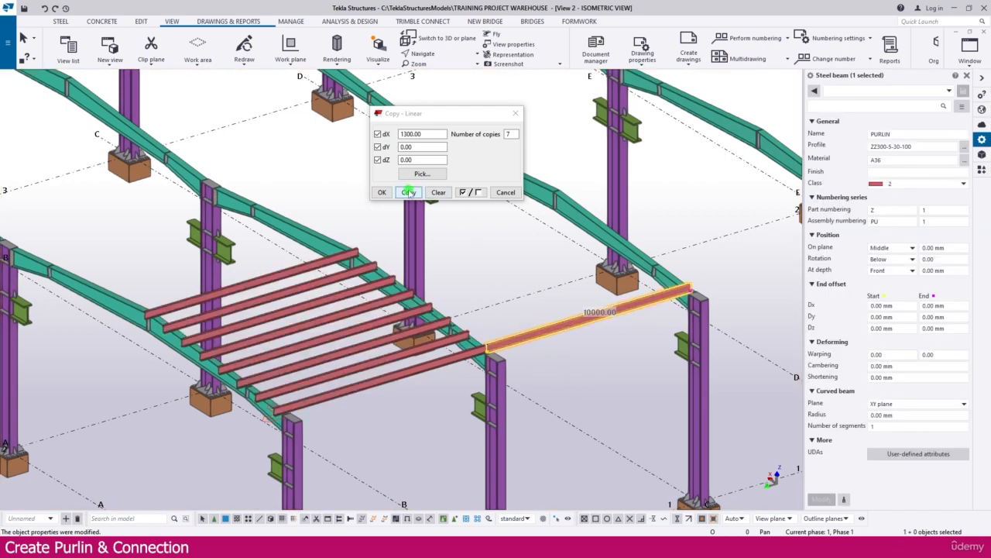
pyautogui.click(409, 192)
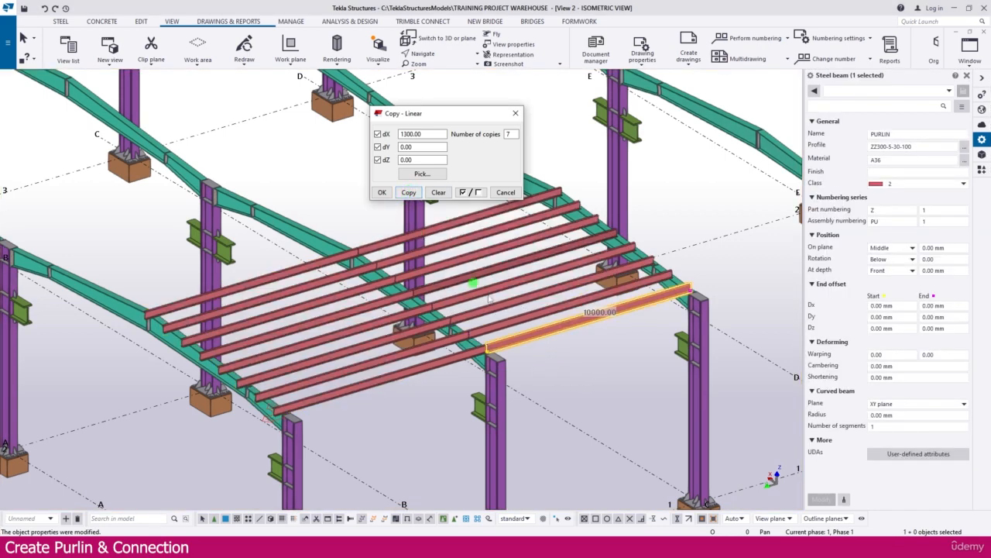
pyautogui.moveTo(596, 384); pyautogui.dragTo(518, 440, button='middle')
pyautogui.scroll(3, 498, 414)
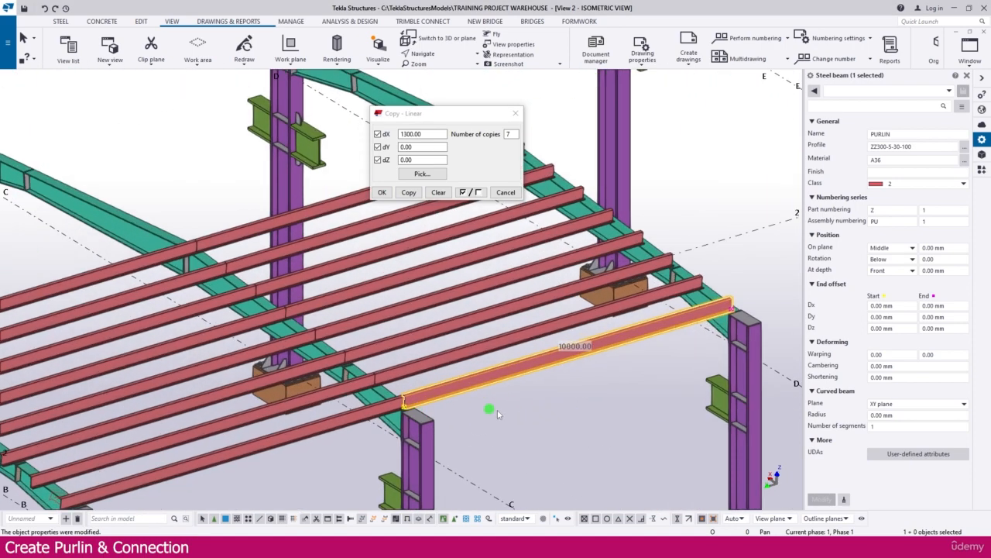
# Examine the purlin rows across bays A-B and B-C, from the eaves to the ridge and from the front
pyautogui.click(526, 419)
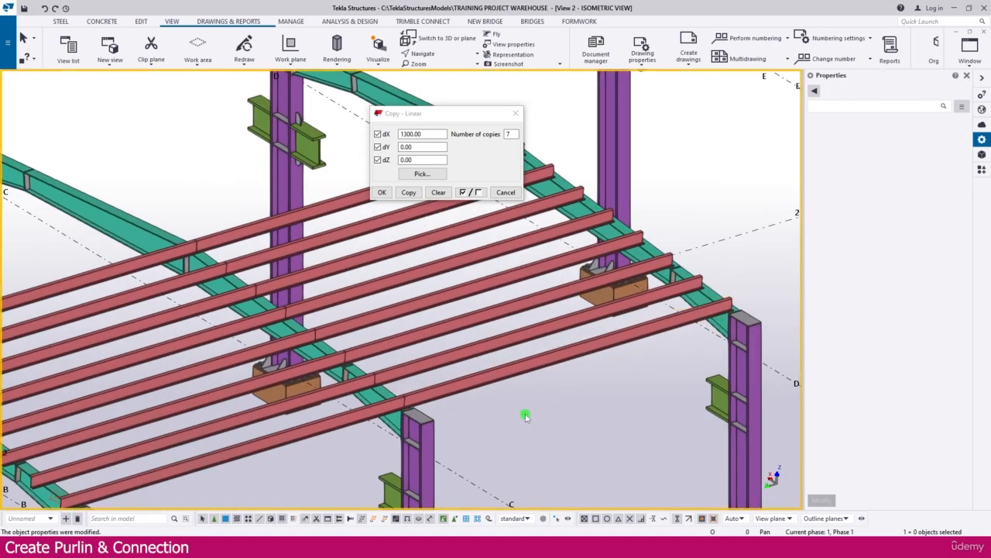
pyautogui.scroll(-5, 526, 419)
pyautogui.scroll(2, 309, 403)
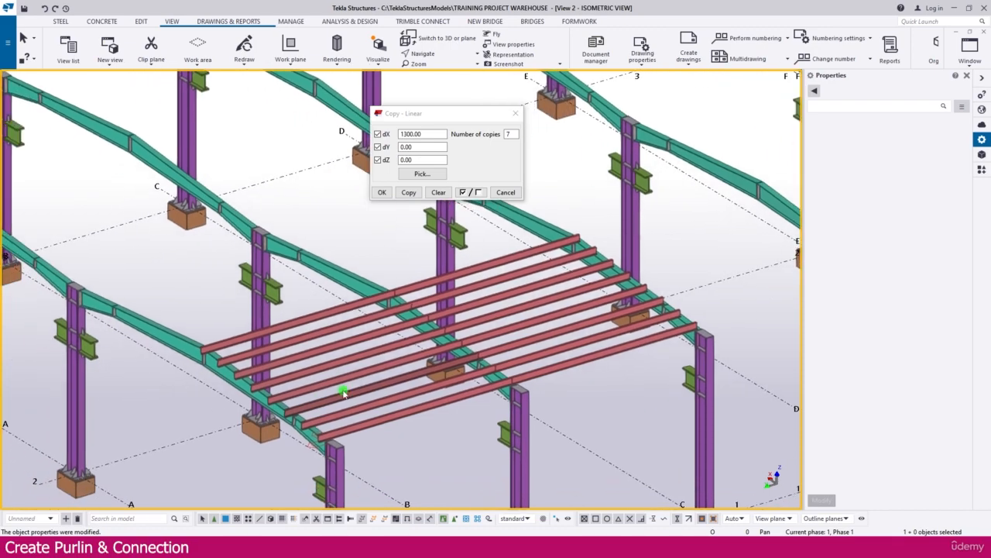
pyautogui.scroll(-3, 346, 393)
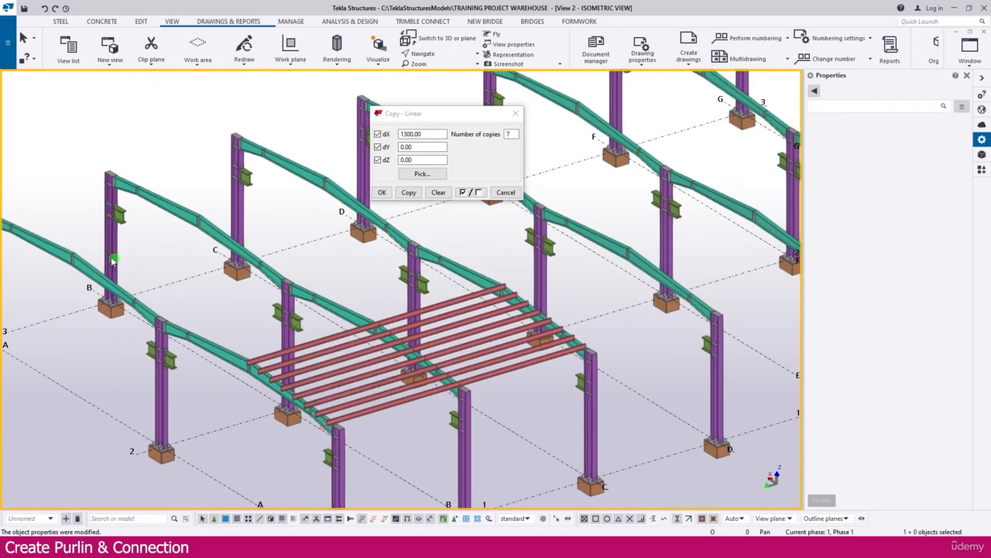
pyautogui.scroll(5, 421, 379)
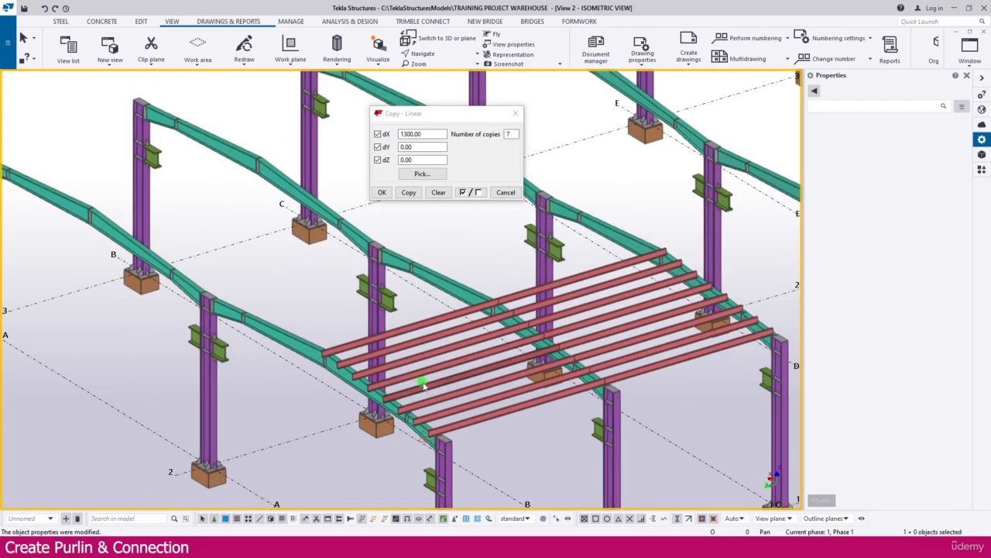
pyautogui.scroll(2, 496, 418)
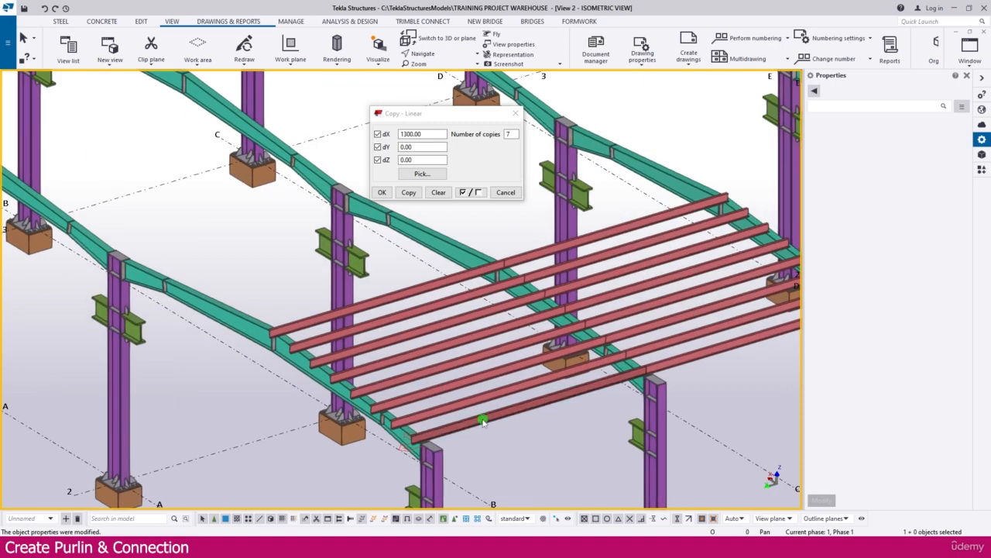
pyautogui.scroll(2, 499, 432)
pyautogui.scroll(2, 232, 341)
pyautogui.moveTo(95, 236); pyautogui.dragTo(295, 312, button='middle')
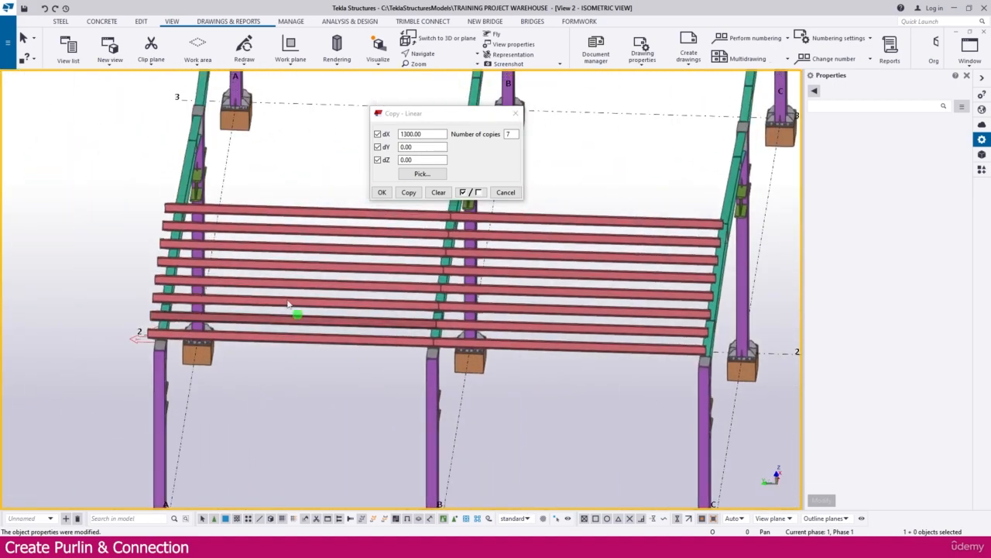
# Select the eight purlins of bay A-B and switch to the Grid A elevation view
pyautogui.keyDown('ctrl'); pyautogui.moveTo(289, 246); pyautogui.dragTo(309, 241, button='middle'); pyautogui.keyUp('ctrl')
pyautogui.moveTo(309, 220); pyautogui.dragTo(270, 394)
pyautogui.scroll(-3, 303, 348)
pyautogui.keyDown('ctrl'); pyautogui.moveTo(303, 348); pyautogui.dragTo(362, 354, button='middle'); pyautogui.keyUp('ctrl')
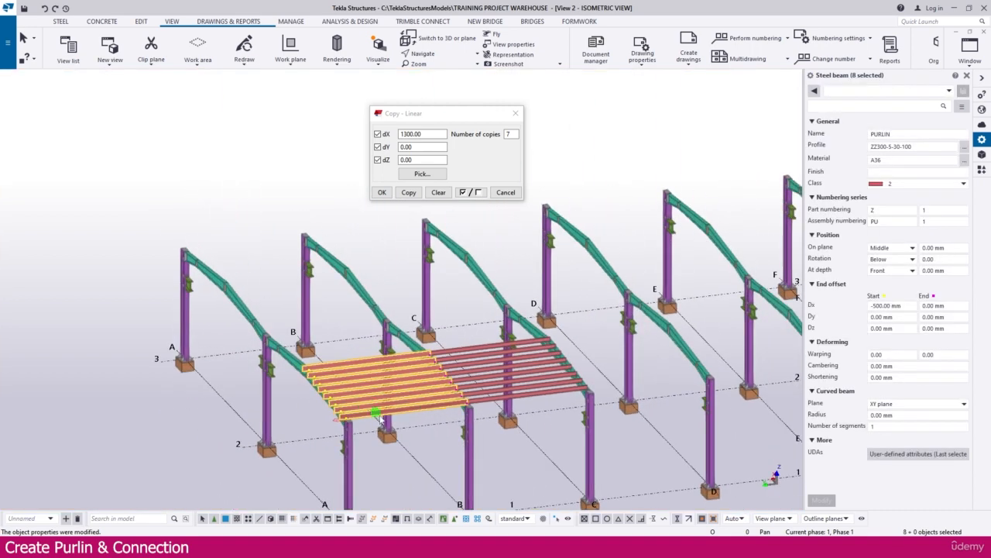
pyautogui.scroll(2, 363, 354)
pyautogui.hotkey('ctrl', 'Tab')
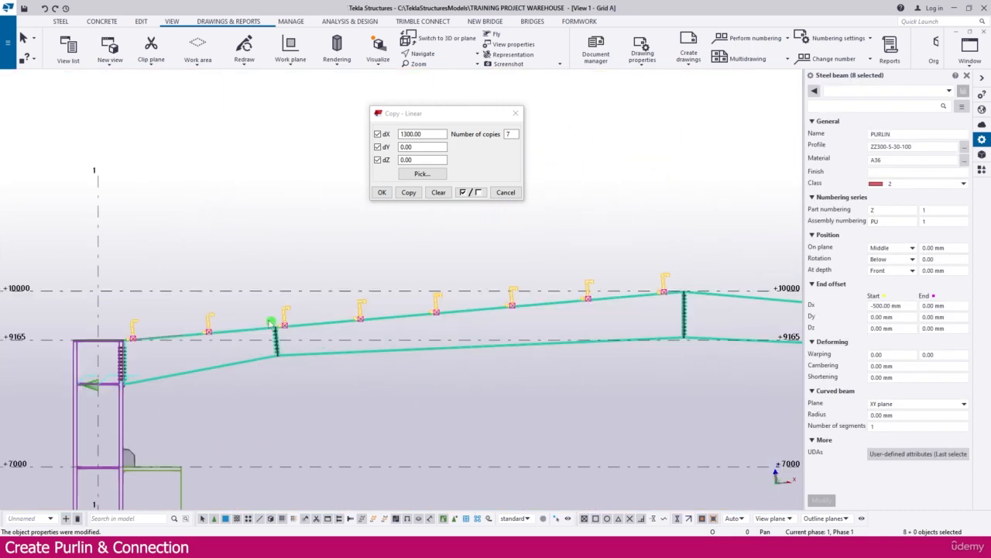
# Set the work plane parallel to the Grid A elevation view plane
pyautogui.scroll(-3, 250, 317)
pyautogui.scroll(-1, 414, 348)
pyautogui.scroll(5, 341, 288)
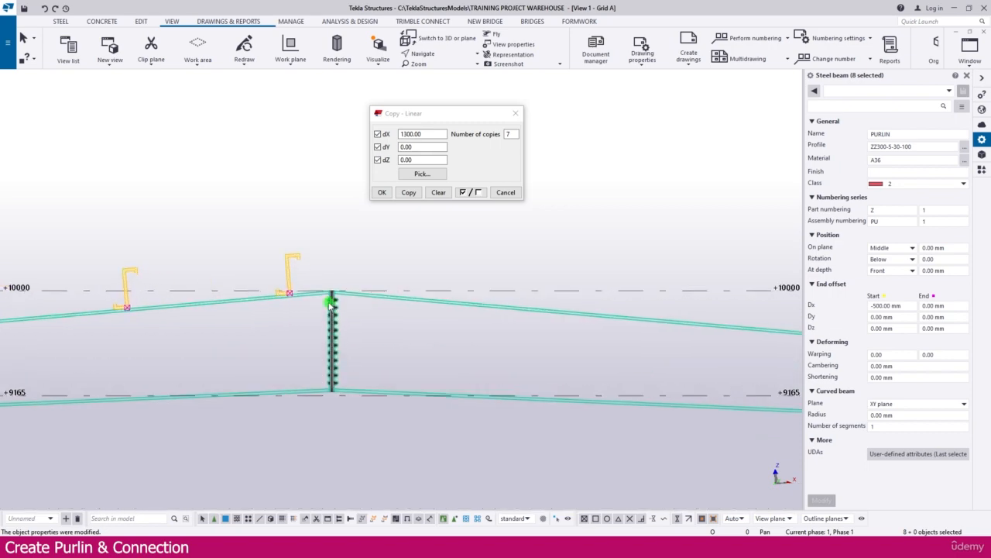
pyautogui.scroll(2, 332, 276)
pyautogui.scroll(-3, 332, 250)
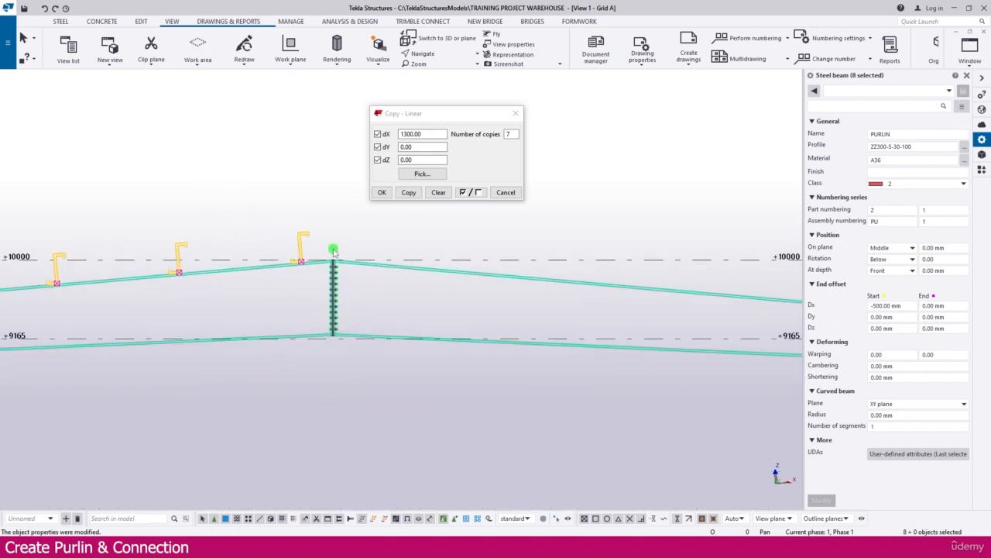
pyautogui.scroll(-5, 333, 250)
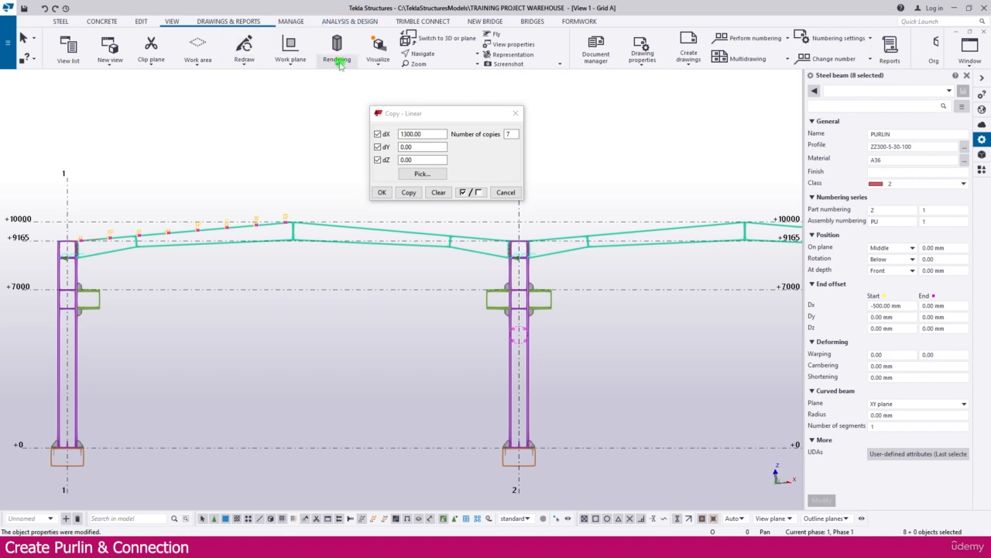
pyautogui.click(301, 67)
pyautogui.click(312, 244)
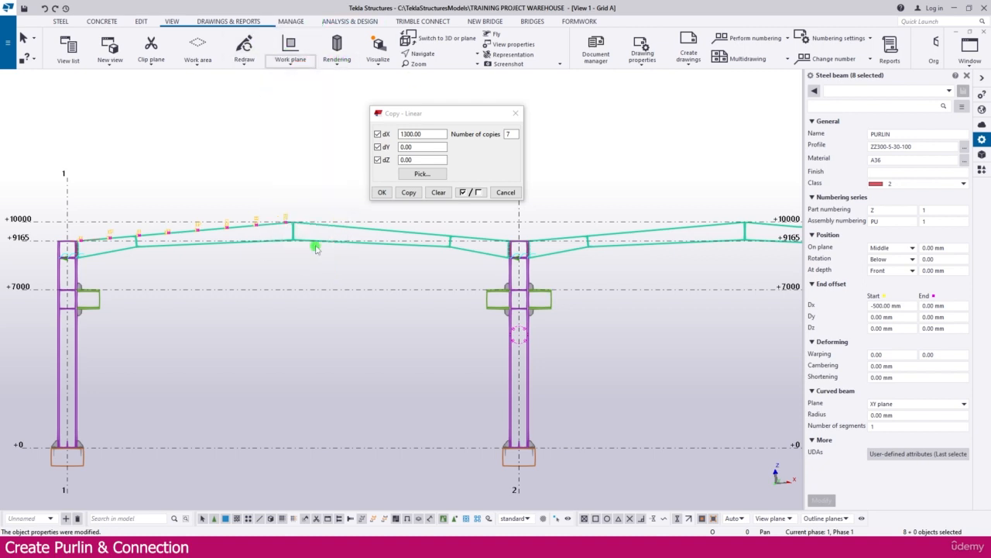
pyautogui.click(23, 399)
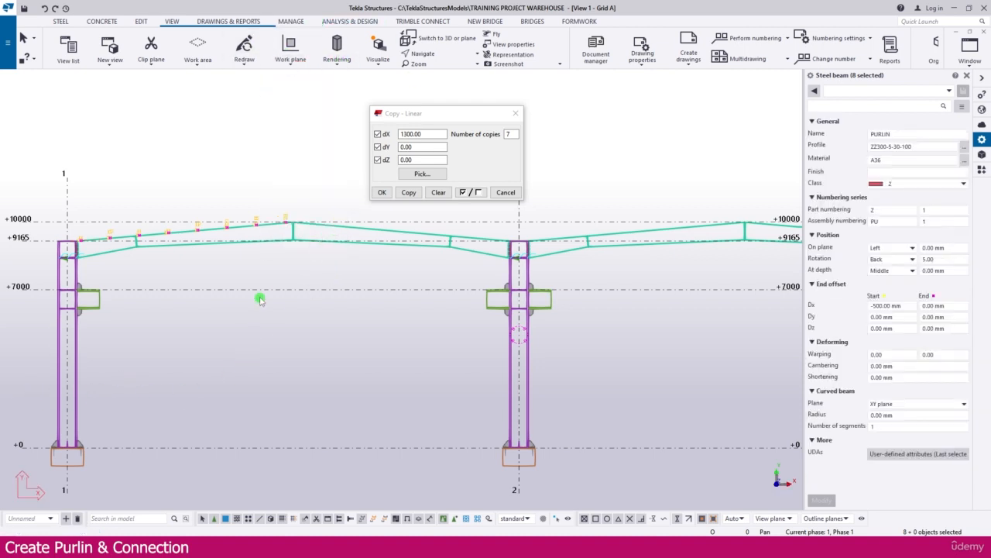
# Mirror-copy the eight selected purlins about the vertical line through the midpoint between grids 1 and 2, without expanding the view depth
pyautogui.rightClick(261, 265)
pyautogui.moveTo(338, 294)
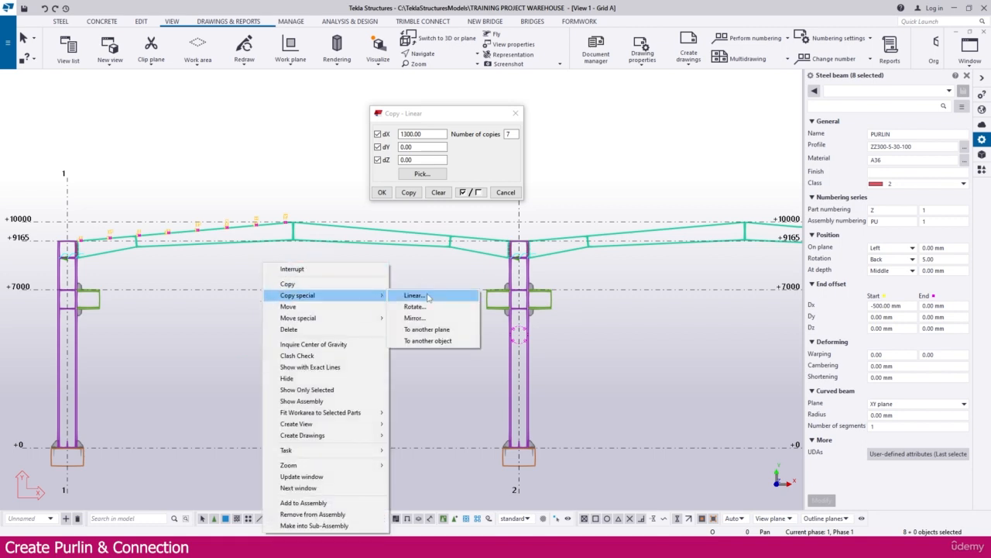
pyautogui.click(416, 318)
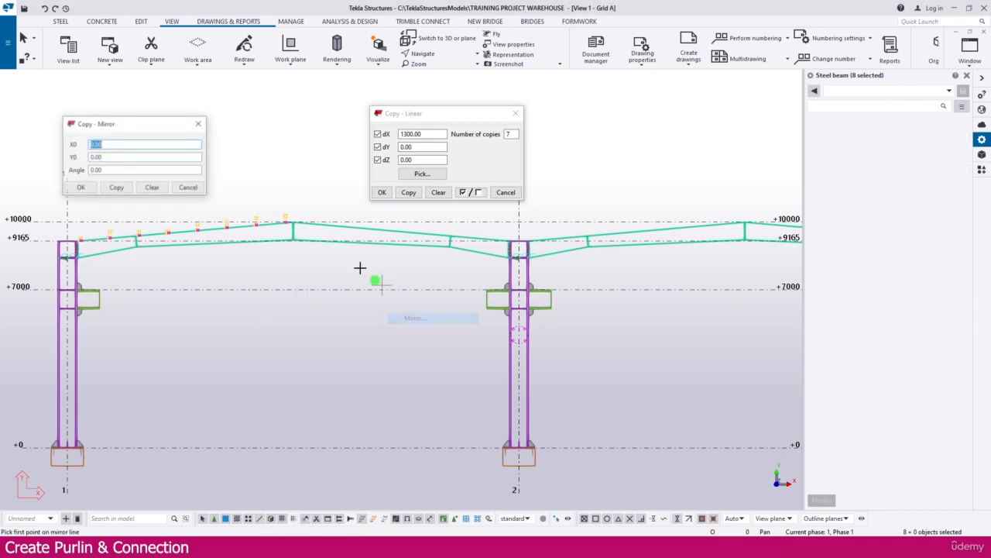
pyautogui.scroll(3, 359, 268)
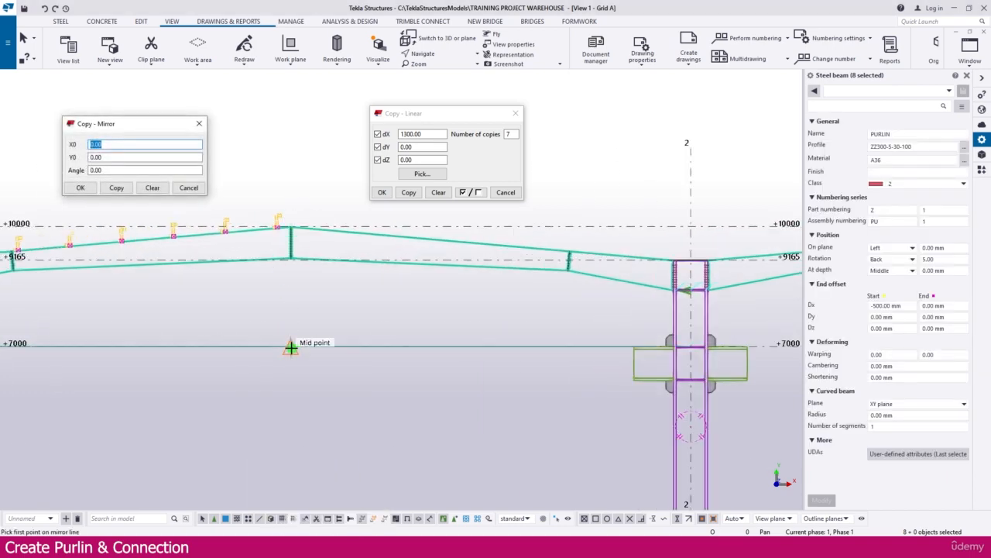
pyautogui.click(291, 347)
pyautogui.scroll(-4, 287, 332)
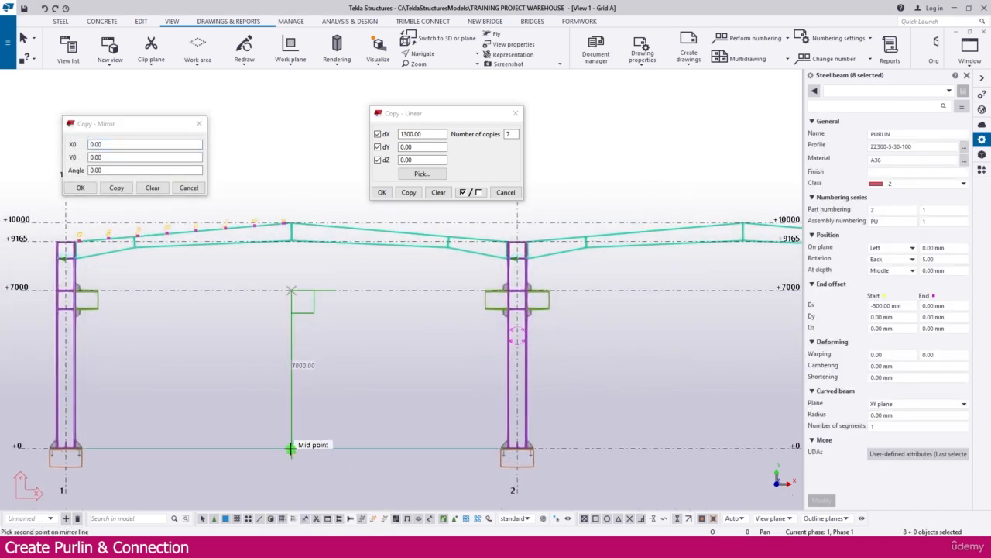
pyautogui.click(291, 448)
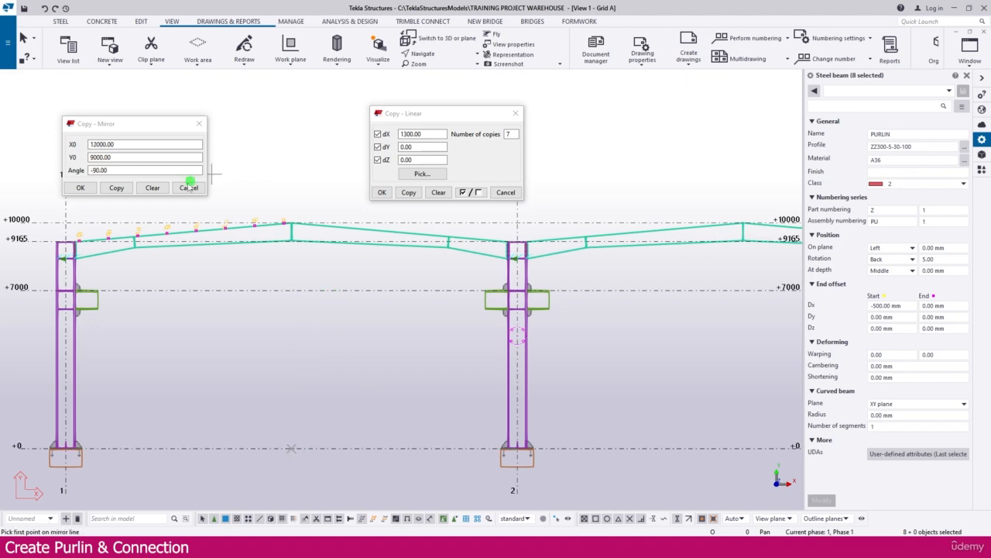
pyautogui.click(116, 188)
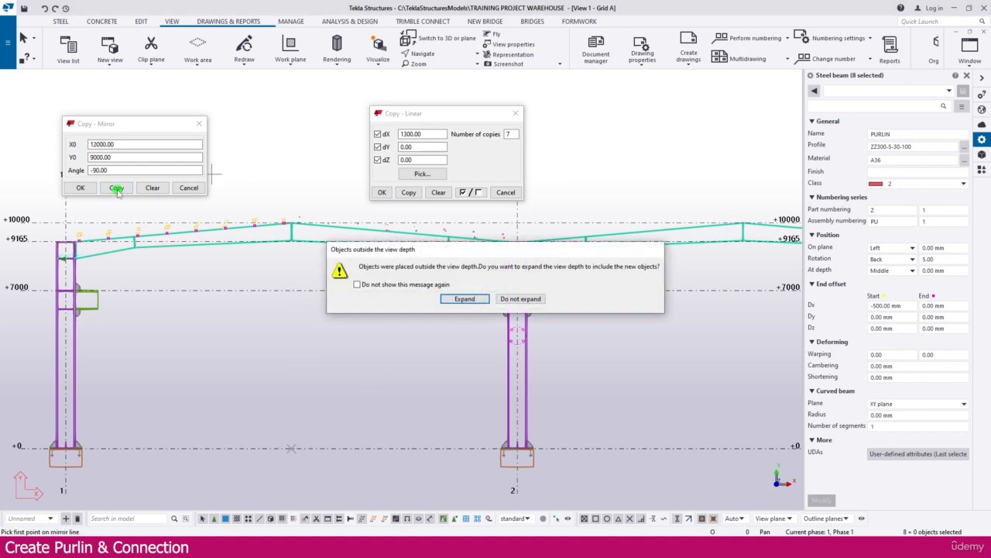
pyautogui.click(523, 299)
# Extend the selection to include the eight mirrored purlins on the slope down to grid 2
pyautogui.scroll(5, 475, 236)
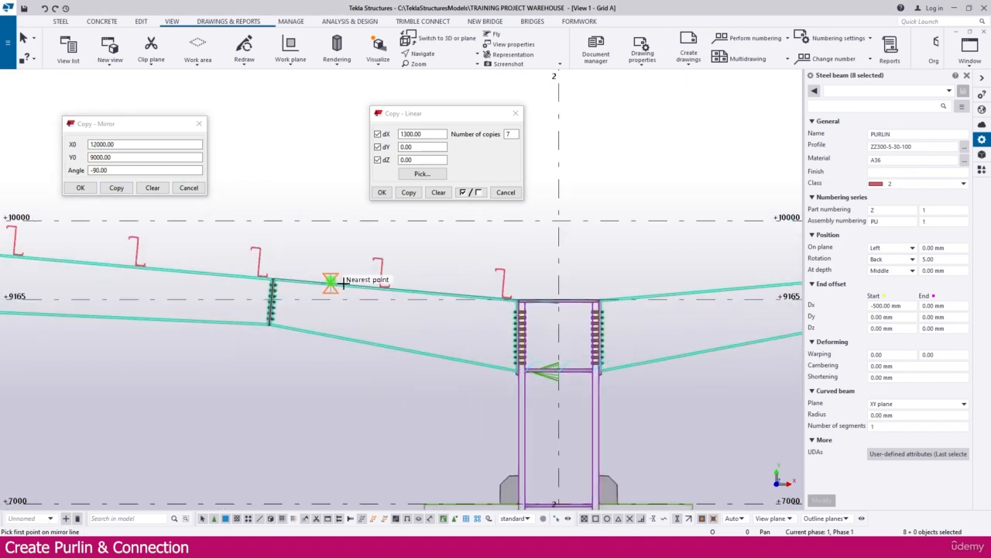
pyautogui.scroll(-5, 542, 294)
pyautogui.scroll(2, 320, 284)
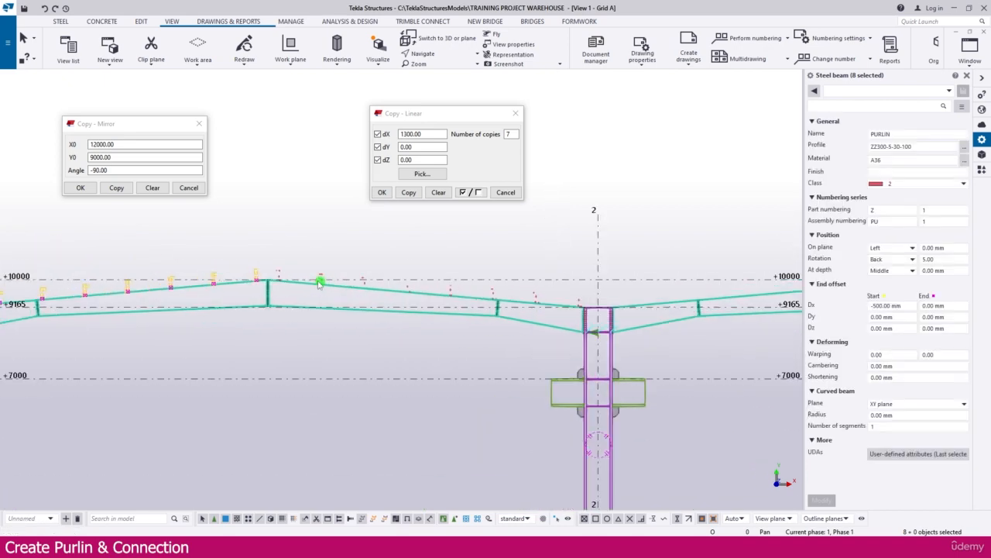
pyautogui.scroll(4, 295, 272)
pyautogui.moveTo(246, 248); pyautogui.dragTo(688, 337)
pyautogui.hotkey('ctrl', 'p')
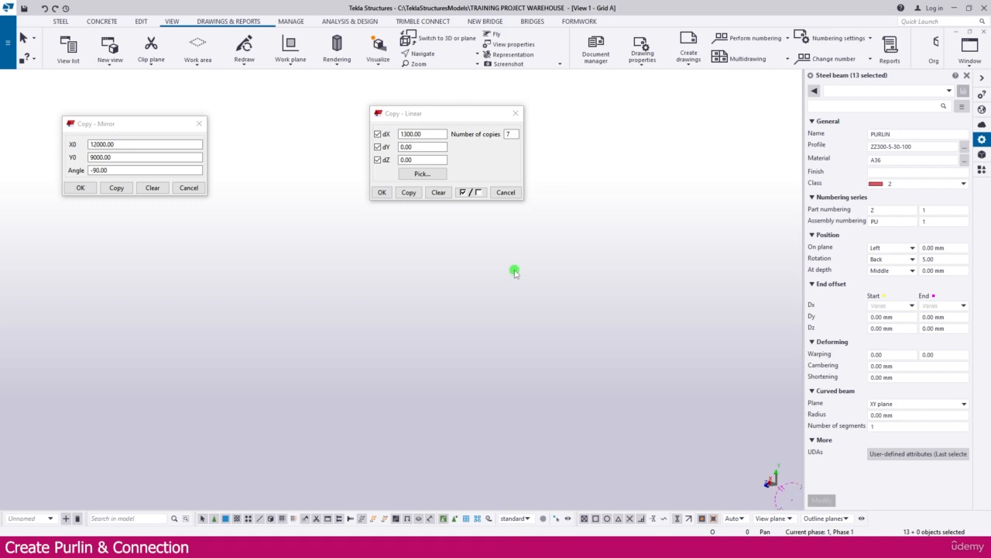
pyautogui.click(179, 22)
pyautogui.click(447, 41)
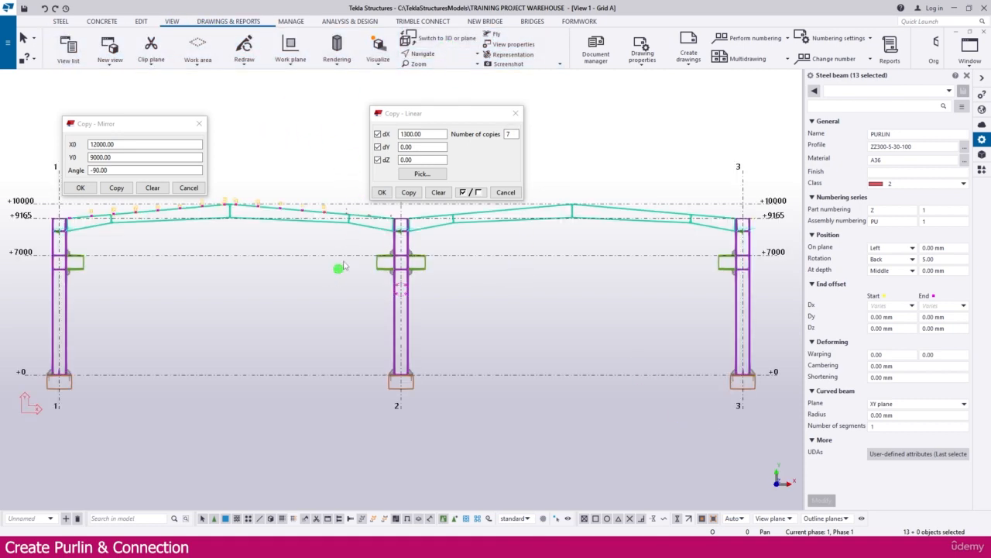
pyautogui.scroll(3, 342, 266)
pyautogui.scroll(4, 346, 265)
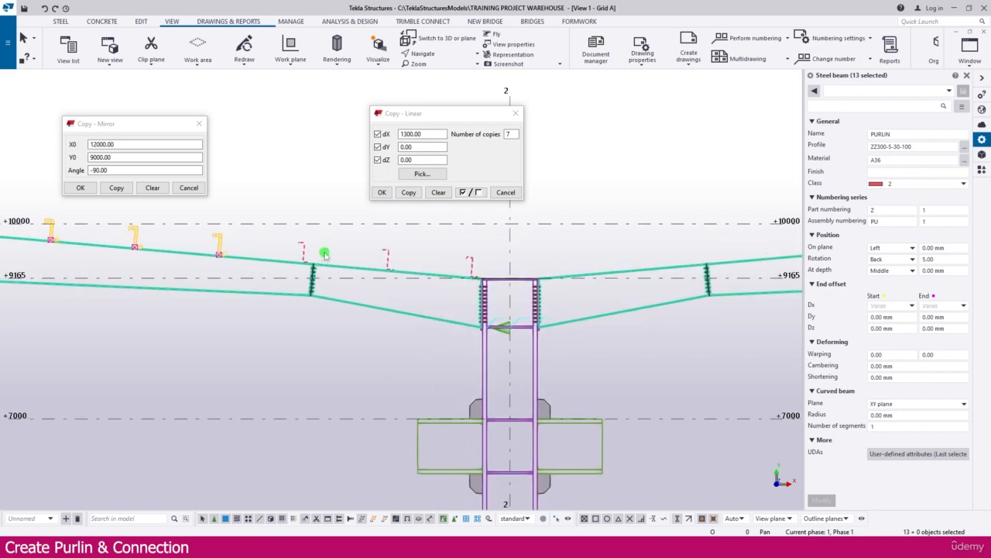
pyautogui.click(288, 223)
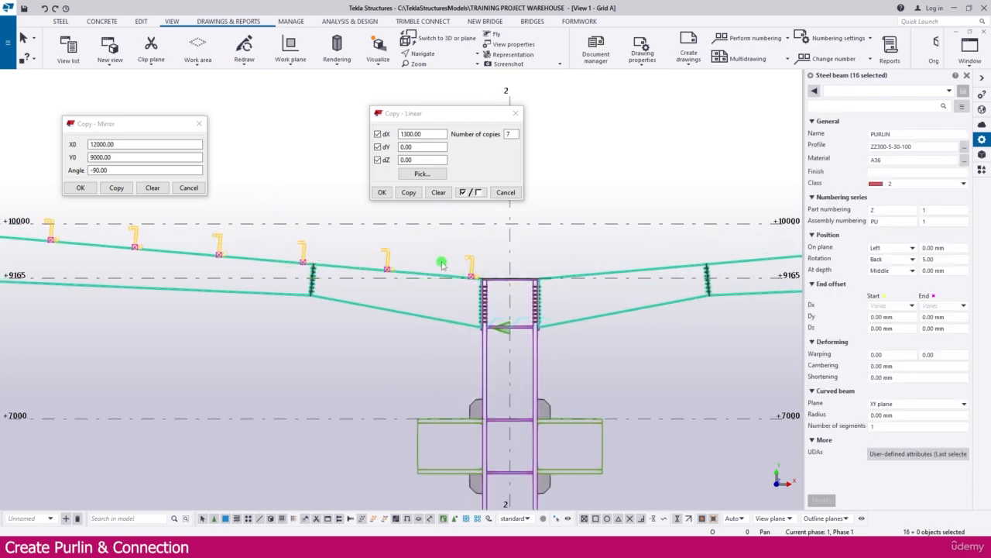
# Close the linear copy settings and mirror-copy the 16 selected purlins about grid line 2, without expanding the view depth
pyautogui.scroll(-5, 441, 265)
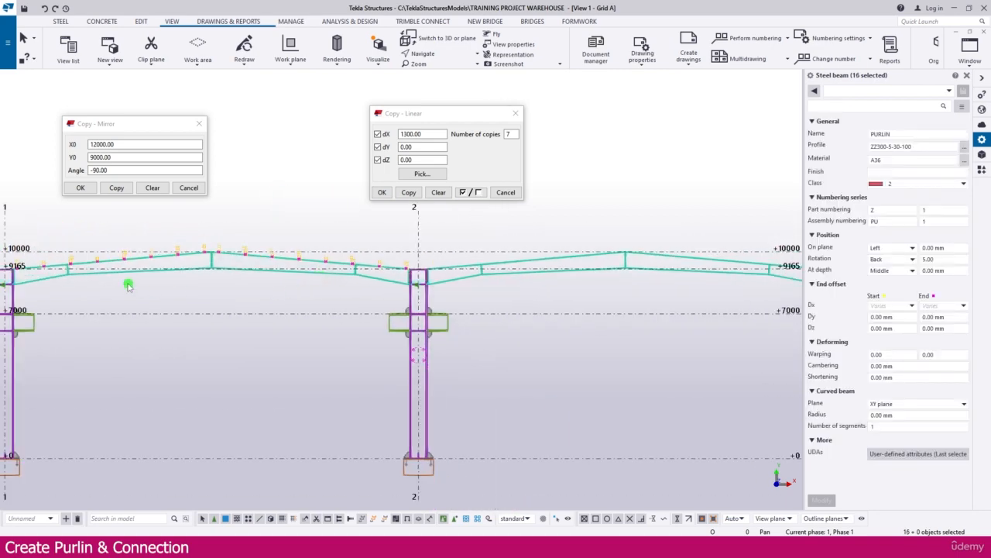
pyautogui.moveTo(7, 266); pyautogui.dragTo(67, 260, button='middle')
pyautogui.scroll(3, 67, 259)
pyautogui.moveTo(683, 270); pyautogui.dragTo(298, 277, button='middle')
pyautogui.scroll(1, 520, 265)
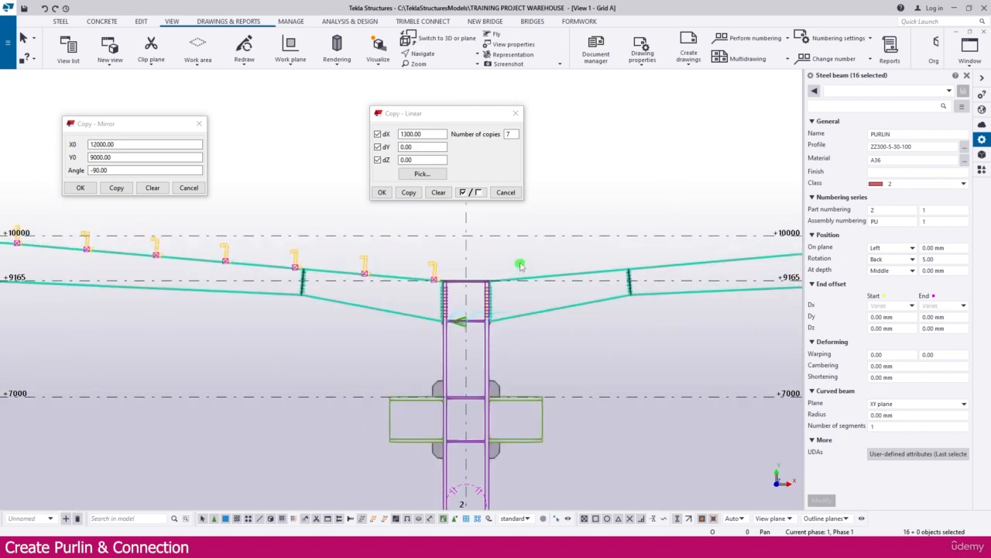
pyautogui.scroll(2, 520, 265)
pyautogui.moveTo(503, 261); pyautogui.dragTo(408, 302, button='middle')
pyautogui.rightClick(500, 242)
pyautogui.click(509, 194)
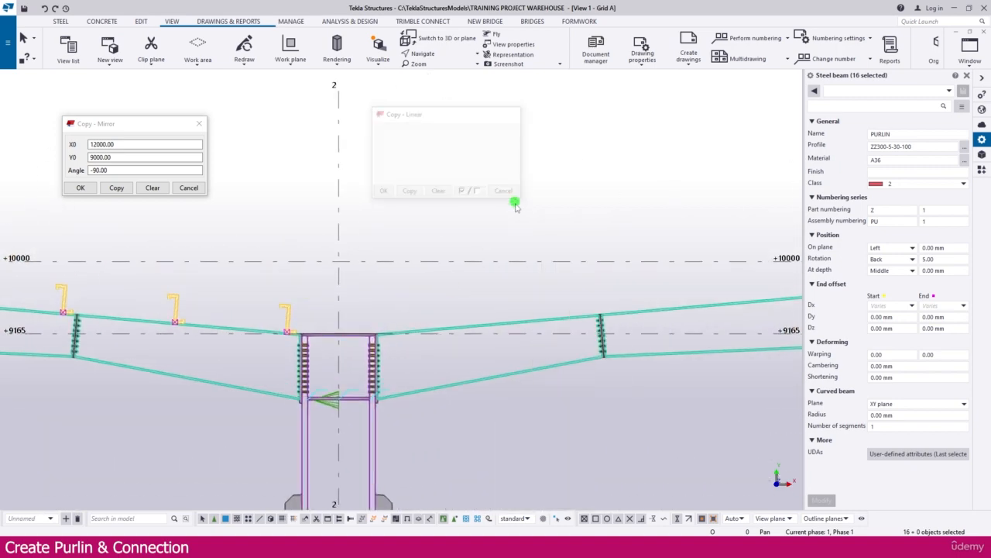
pyautogui.rightClick(429, 221)
pyautogui.moveTo(504, 252)
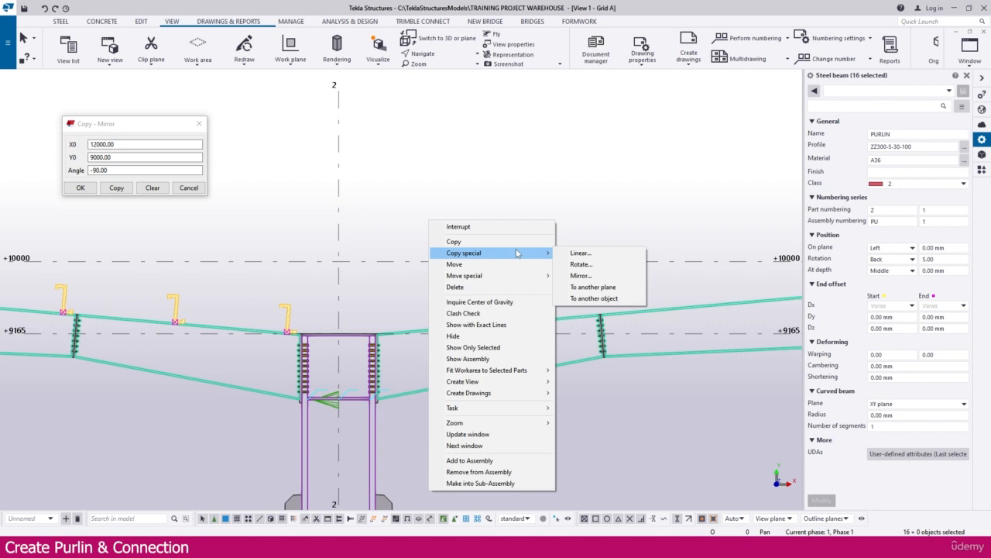
pyautogui.click(582, 277)
pyautogui.click(339, 261)
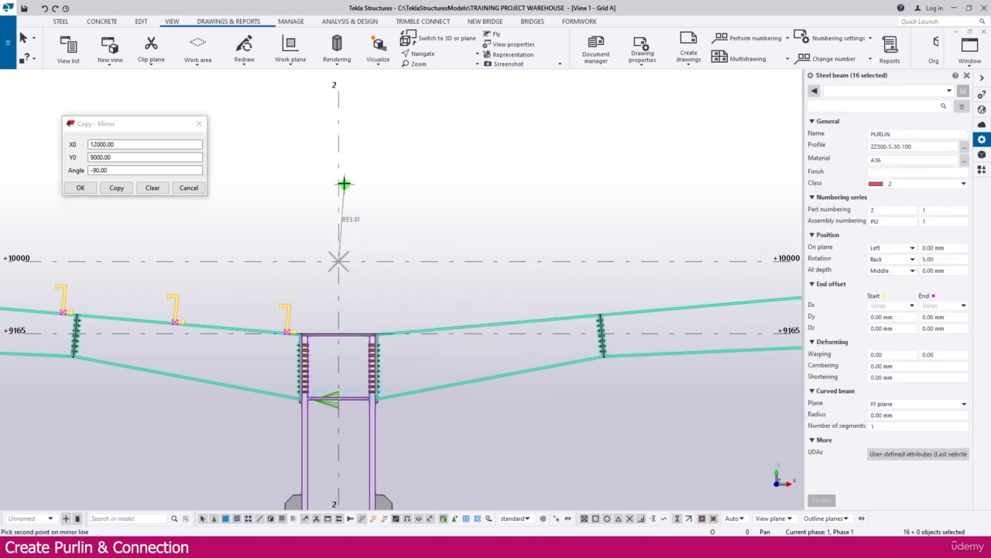
pyautogui.click(339, 175)
pyautogui.click(116, 188)
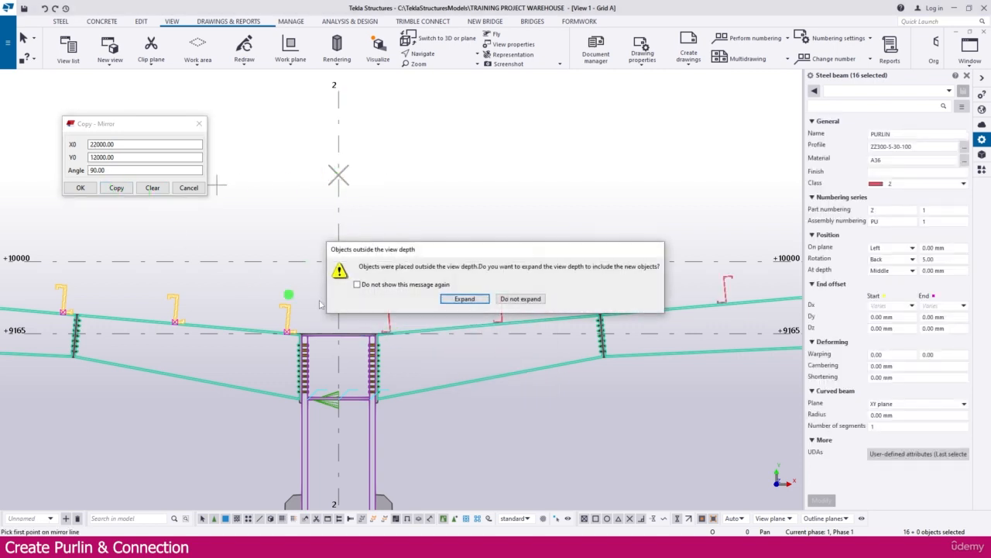
pyautogui.click(520, 299)
# Examine the mirrored purlins of bay A-B across both spans in elevation and isometric views, and the purlin ends at the grid 1 eaves
pyautogui.scroll(-5, 367, 290)
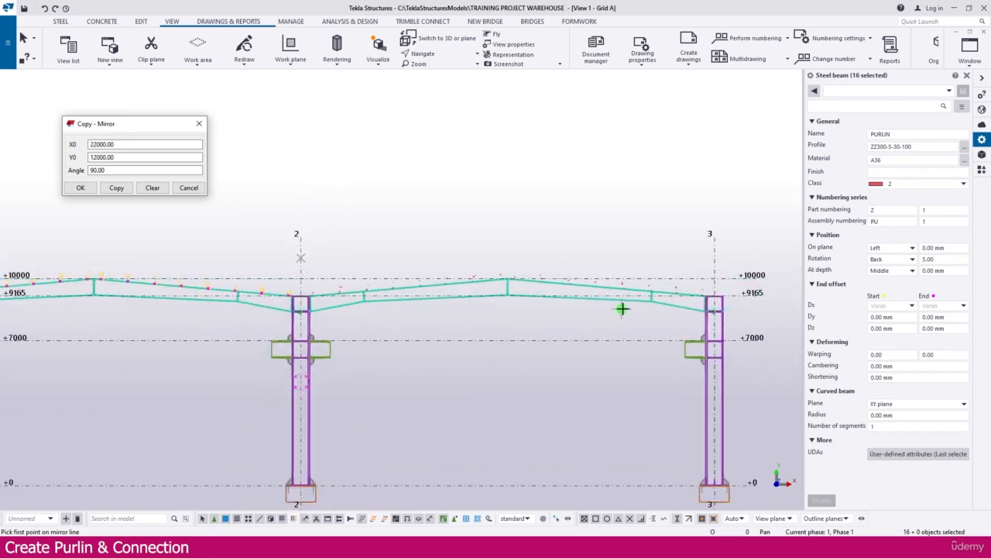
pyautogui.scroll(4, 609, 277)
pyautogui.scroll(-4, 659, 281)
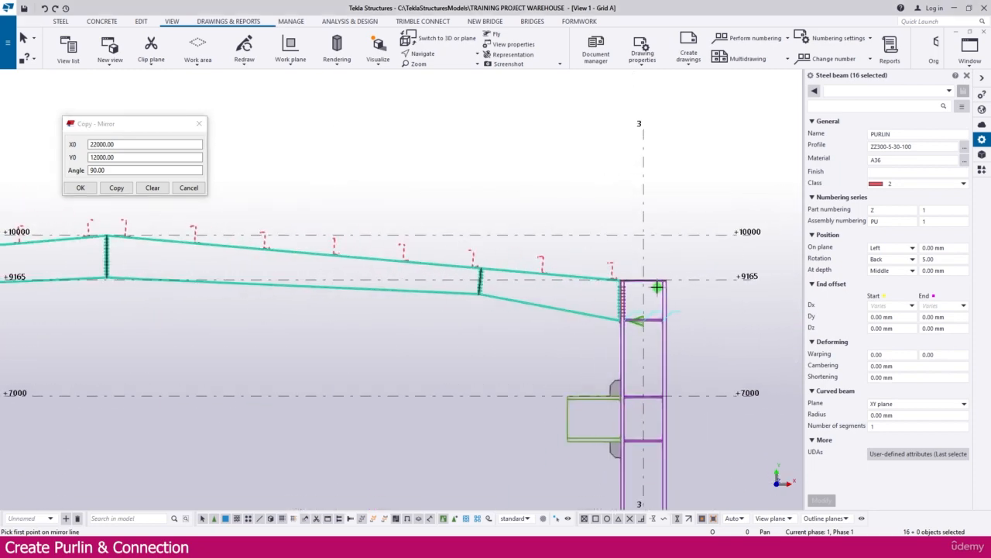
pyautogui.scroll(-3, 654, 288)
pyautogui.hotkey('ctrl', 'Tab')
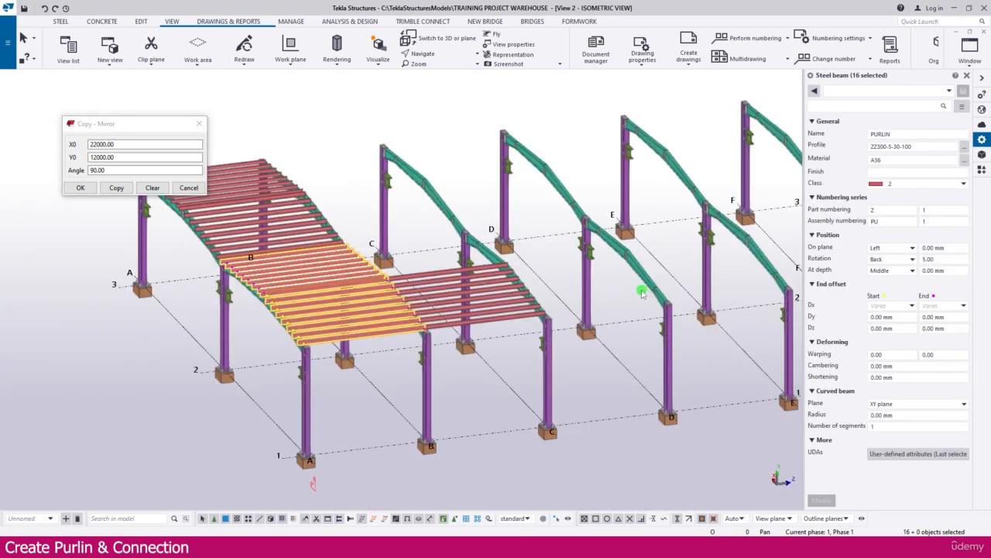
pyautogui.scroll(4, 445, 257)
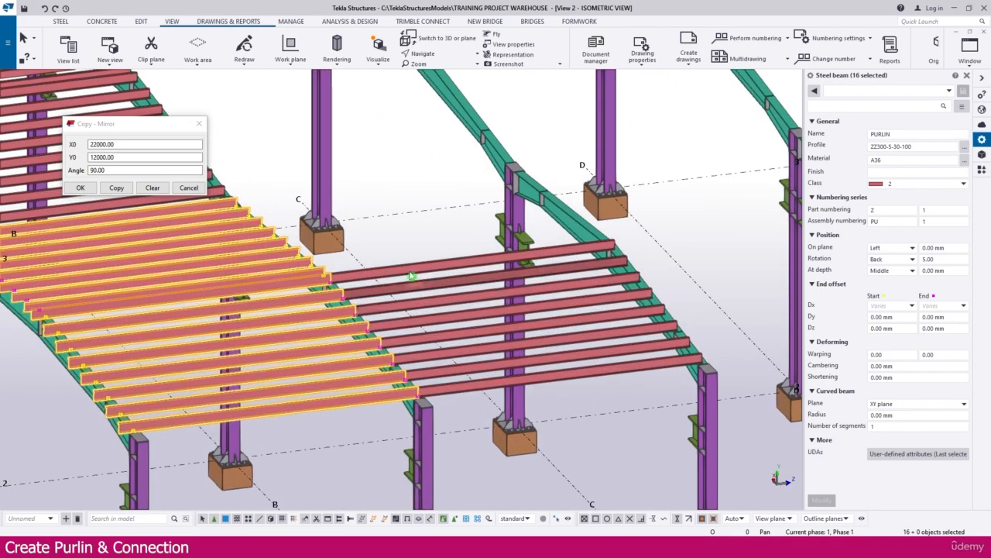
pyautogui.scroll(-4, 454, 290)
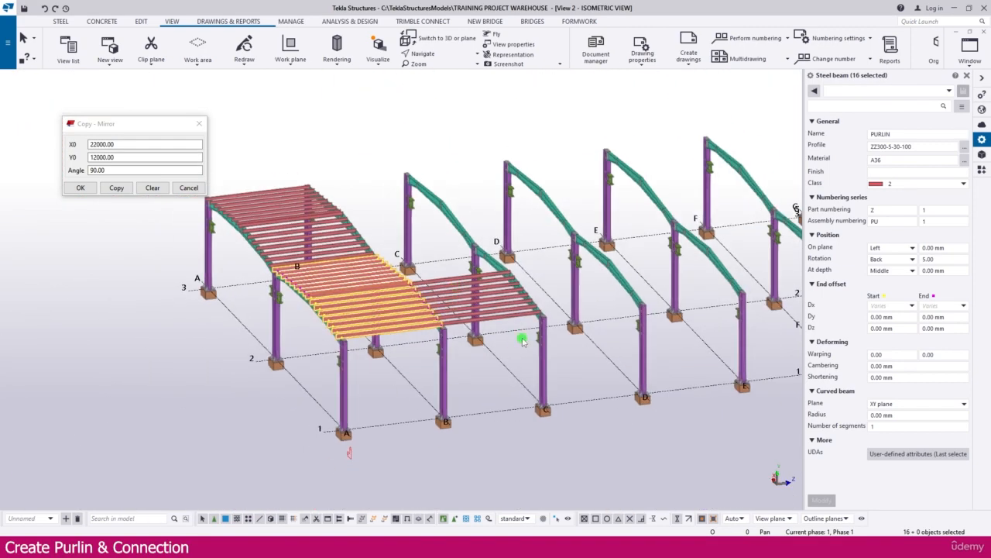
pyautogui.scroll(4, 522, 341)
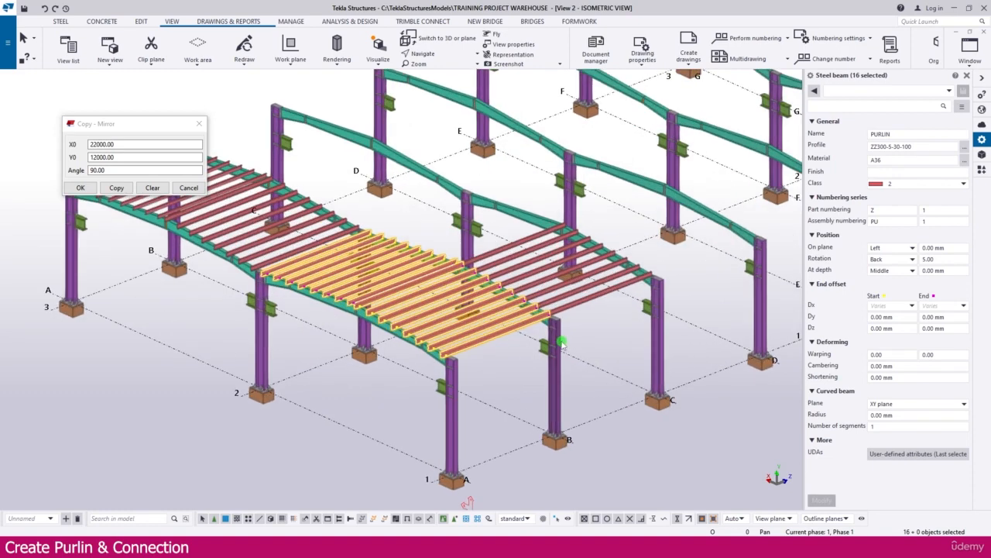
pyautogui.scroll(1, 564, 346)
pyautogui.click(485, 361)
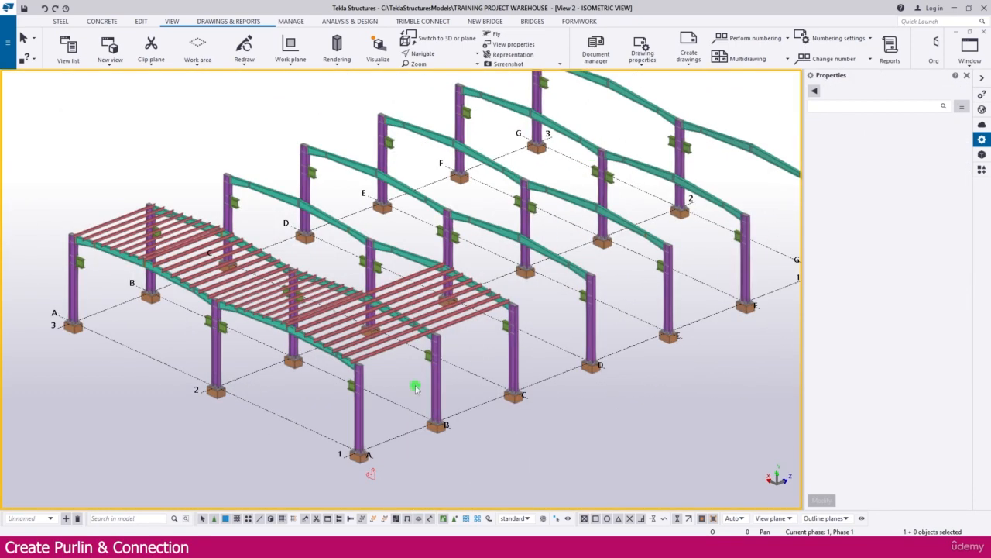
pyautogui.scroll(8, 345, 367)
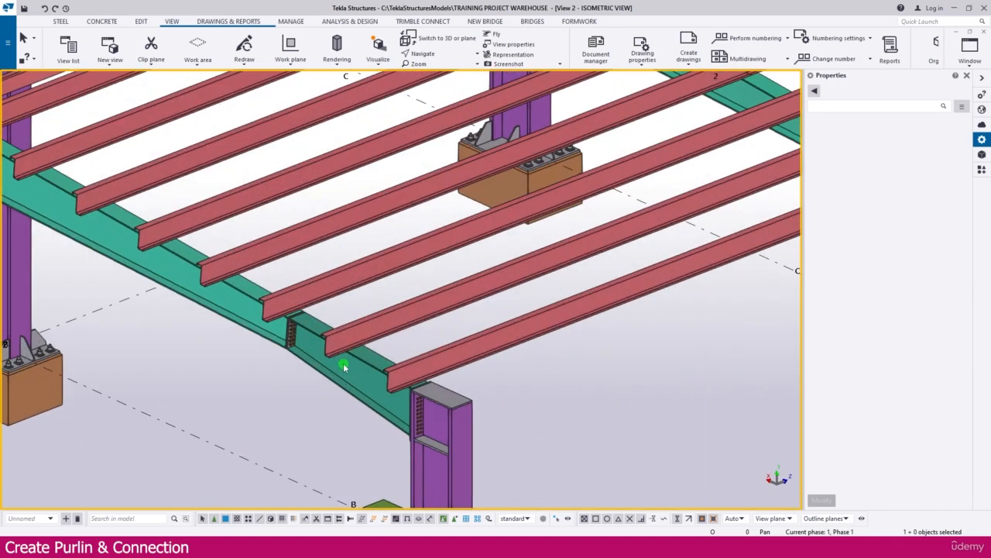
pyautogui.scroll(3, 345, 364)
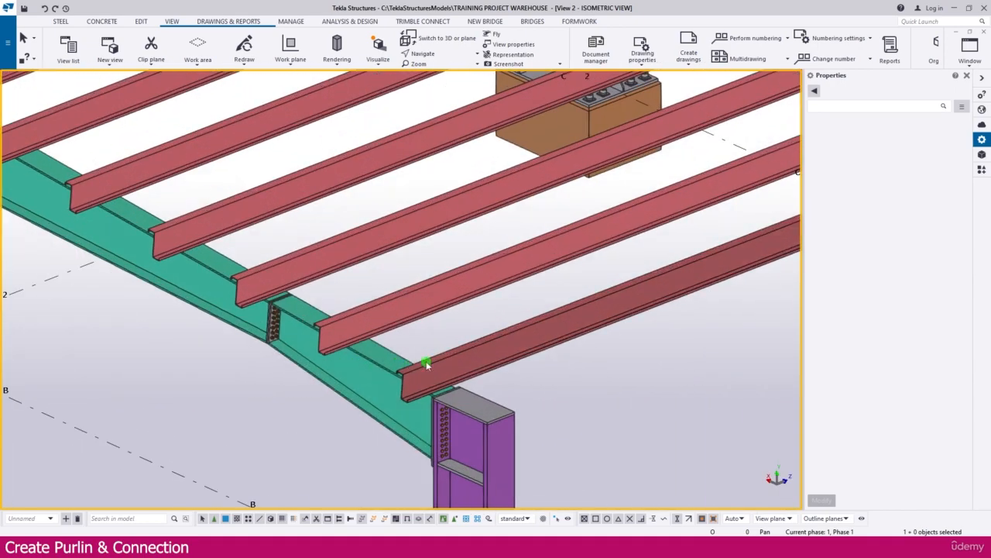
pyautogui.moveTo(505, 356); pyautogui.dragTo(447, 383, button='middle')
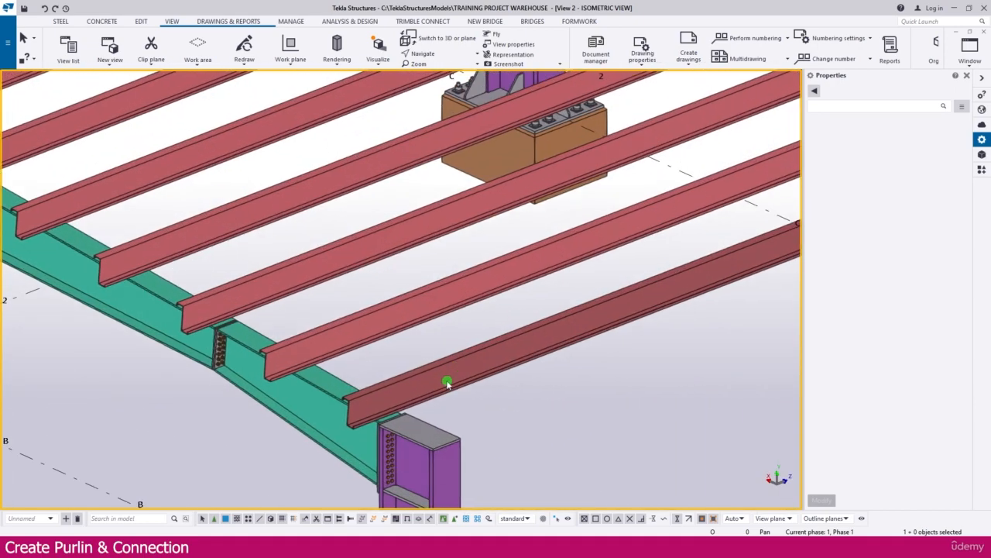
# Search the component catalogue for "COLD ROLLED OVE", start Cold rolled overlap and set its cleat width to 200 mm
pyautogui.click(981, 172)
pyautogui.write('stiff')
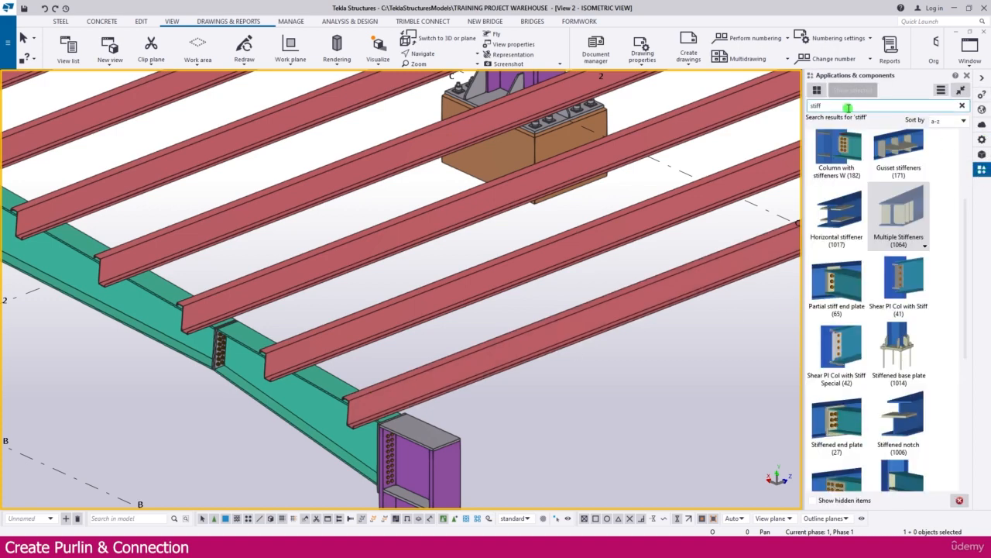
pyautogui.moveTo(848, 108); pyautogui.dragTo(787, 111)
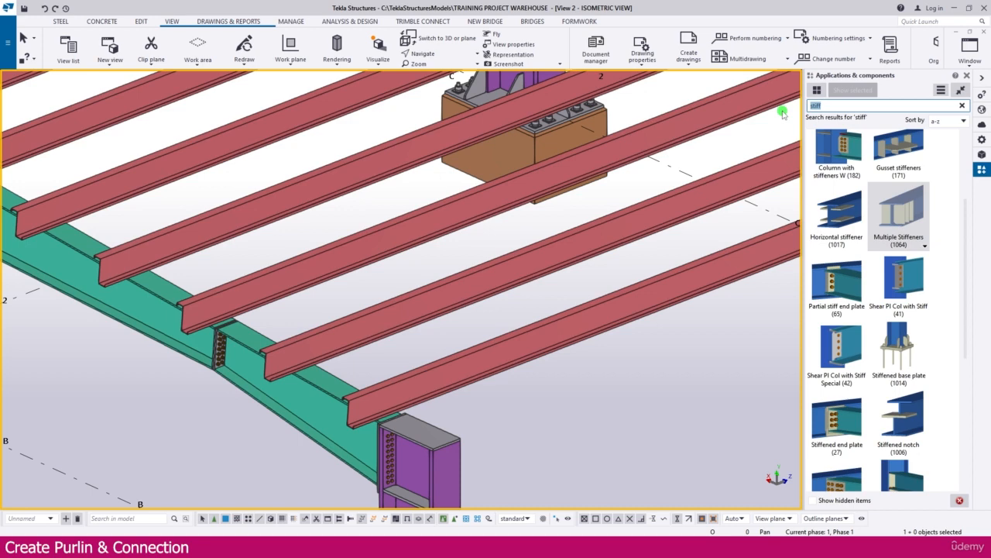
pyautogui.write('COLD')
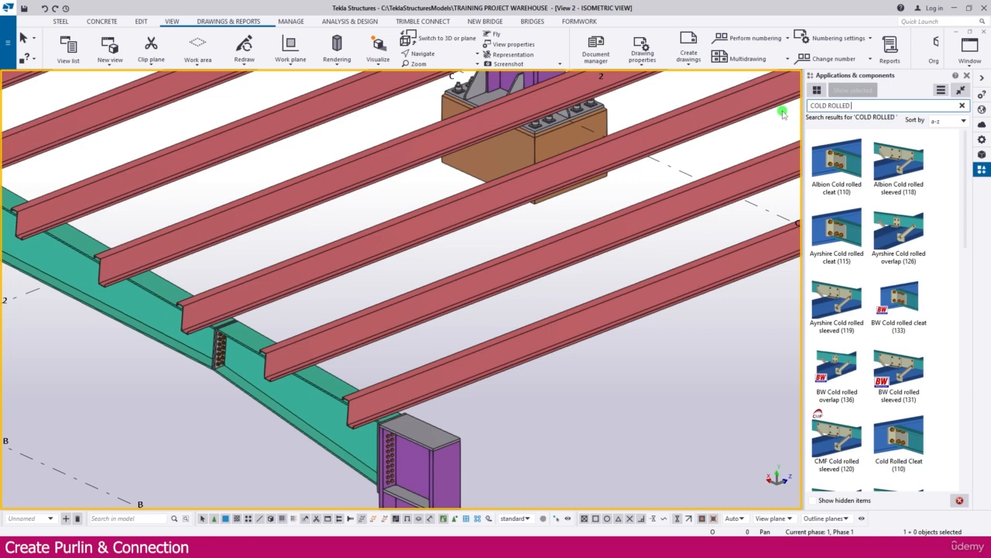
pyautogui.write('ROLLED OVE')
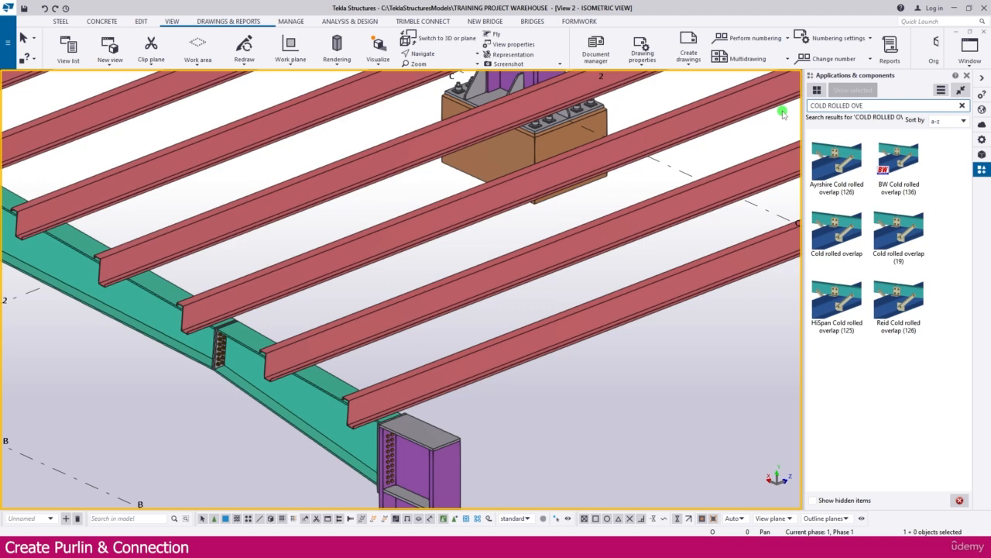
pyautogui.click(841, 225)
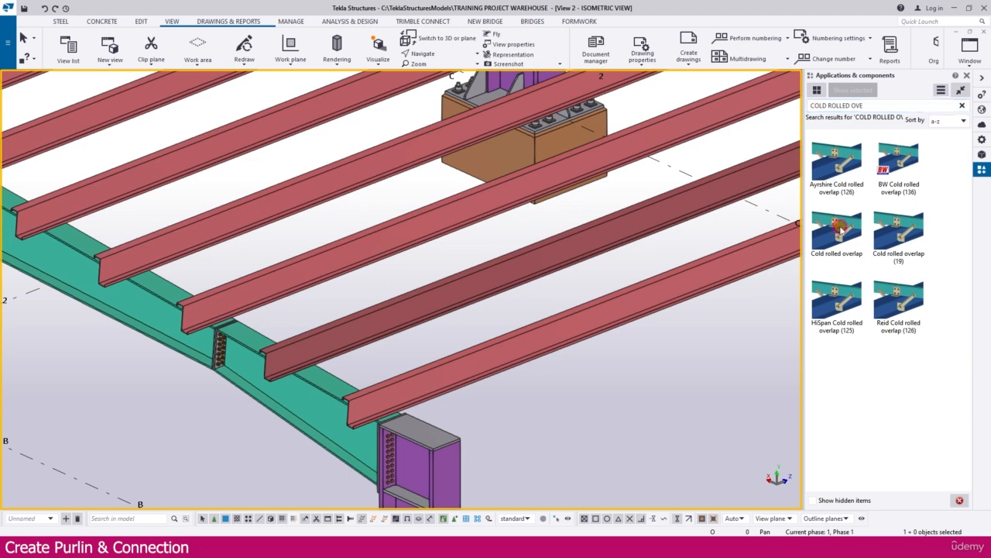
pyautogui.doubleClick(840, 225)
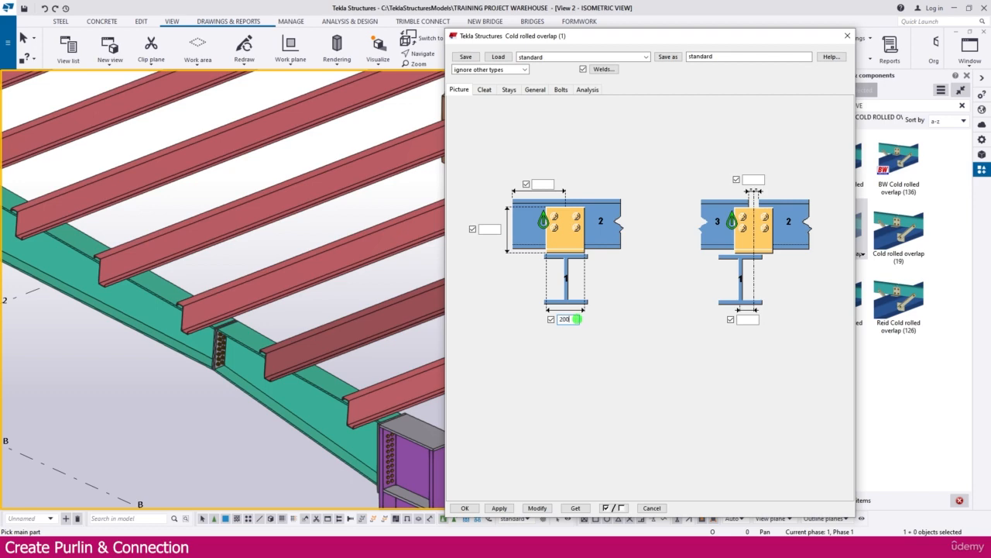
# Set the Cold rolled overlap's cleat profile to L150*10 and its stiffener thickness to 10 mm
pyautogui.click(485, 90)
pyautogui.click(578, 114)
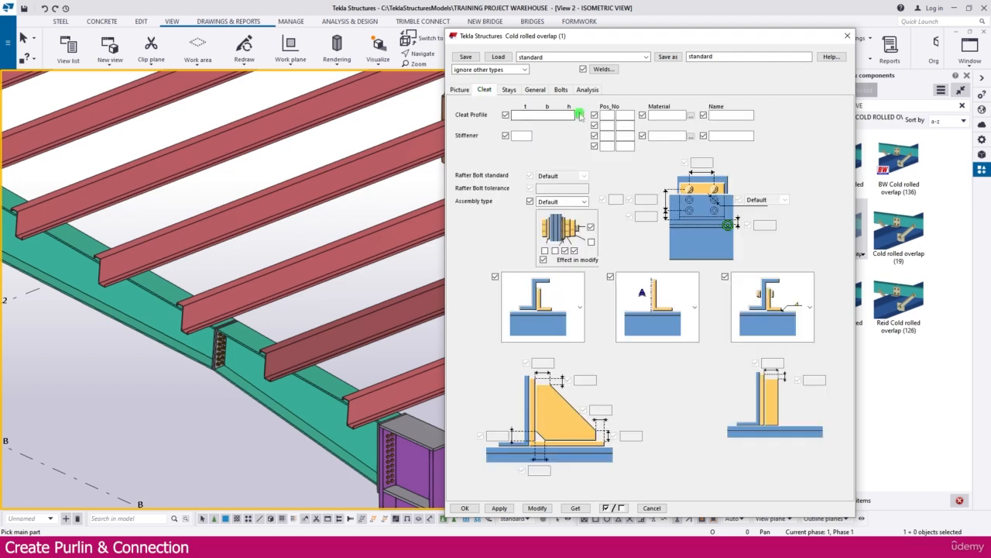
pyautogui.click(579, 115)
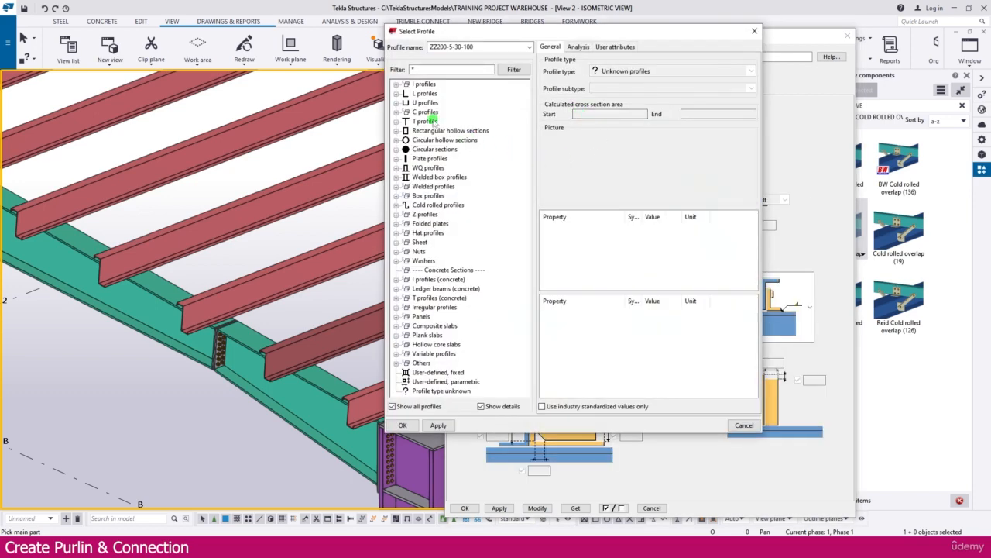
pyautogui.doubleClick(405, 95)
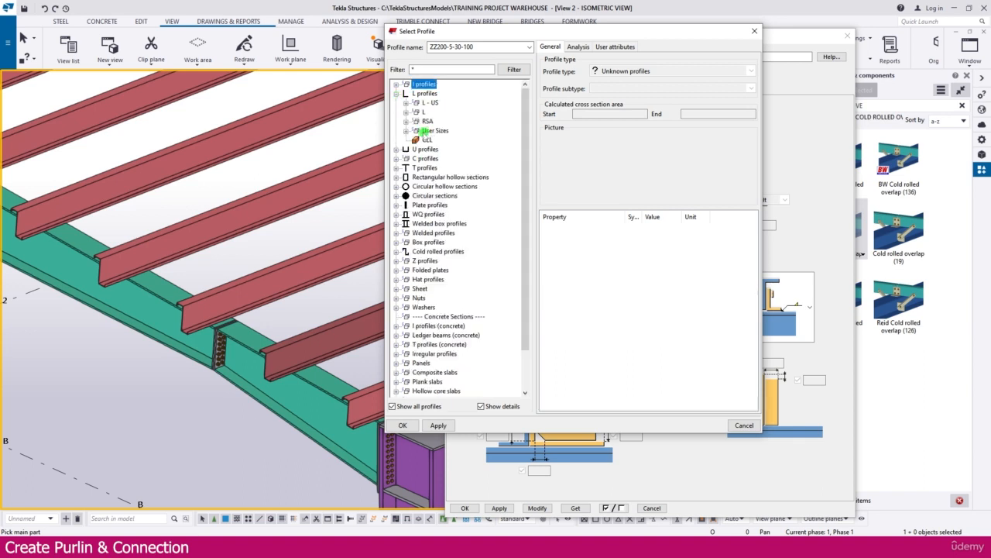
pyautogui.click(406, 112)
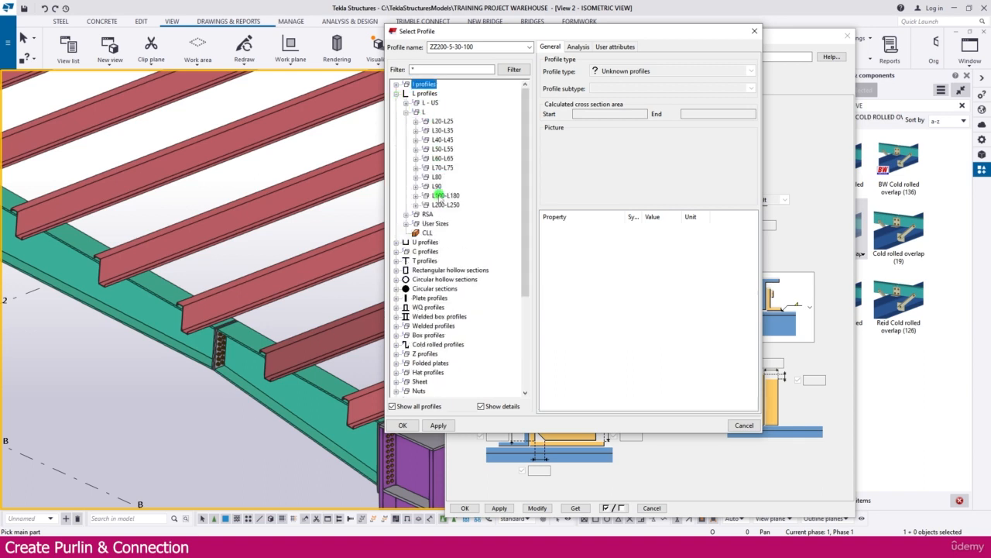
pyautogui.doubleClick(422, 199)
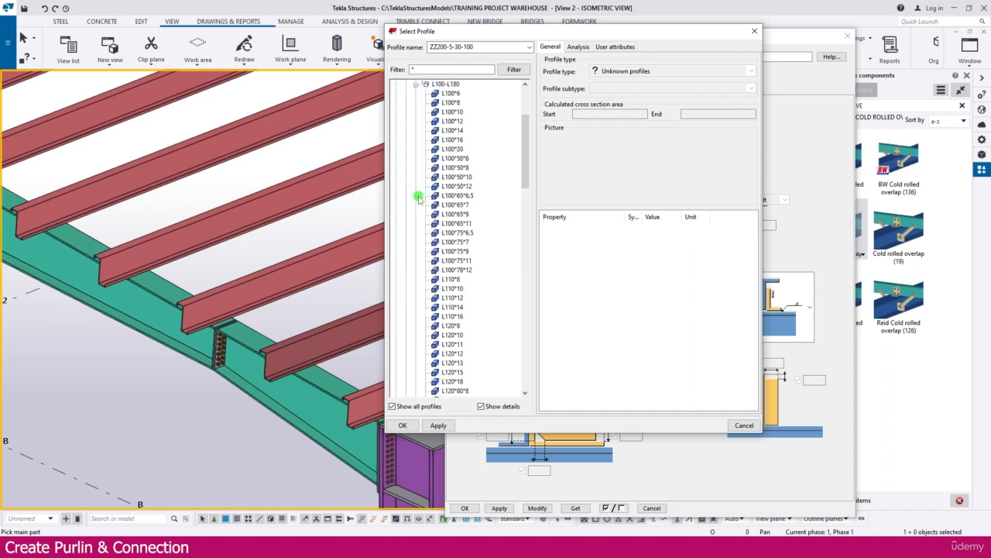
pyautogui.scroll(-5, 483, 358)
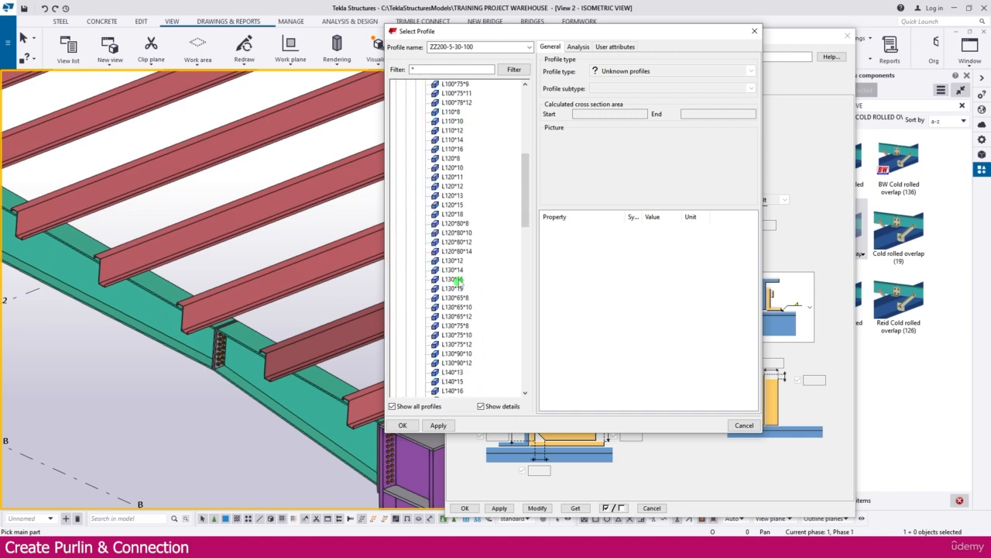
pyautogui.scroll(-3, 461, 331)
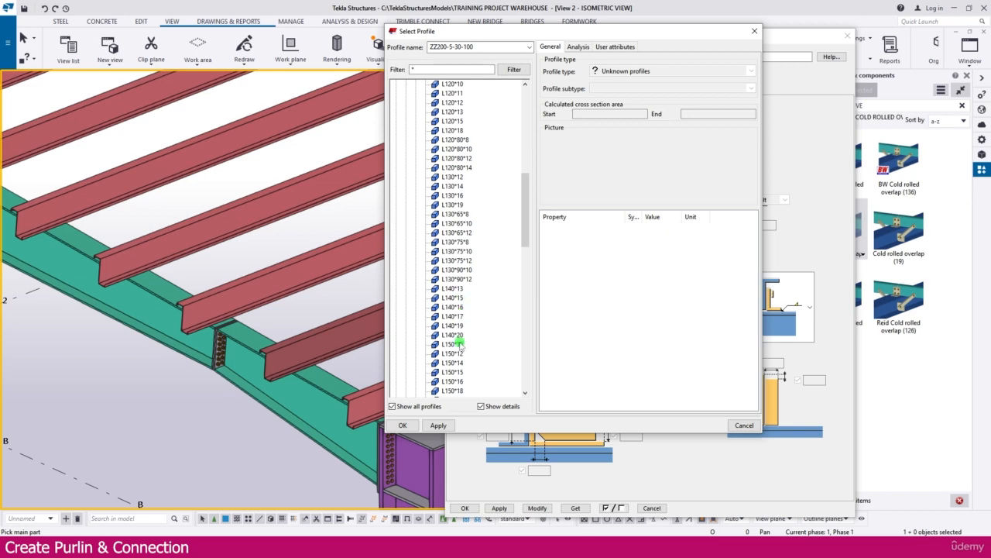
pyautogui.doubleClick(459, 343)
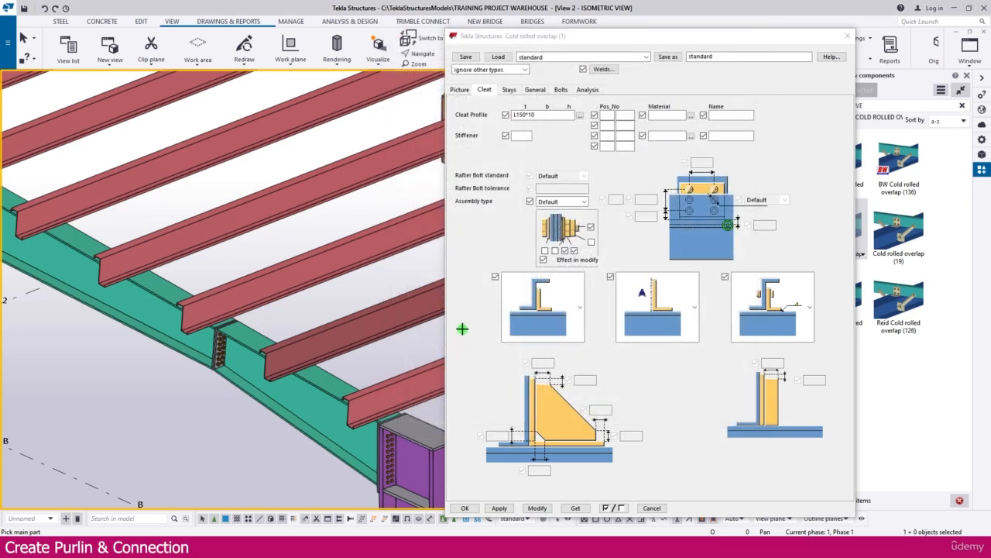
pyautogui.click(523, 136)
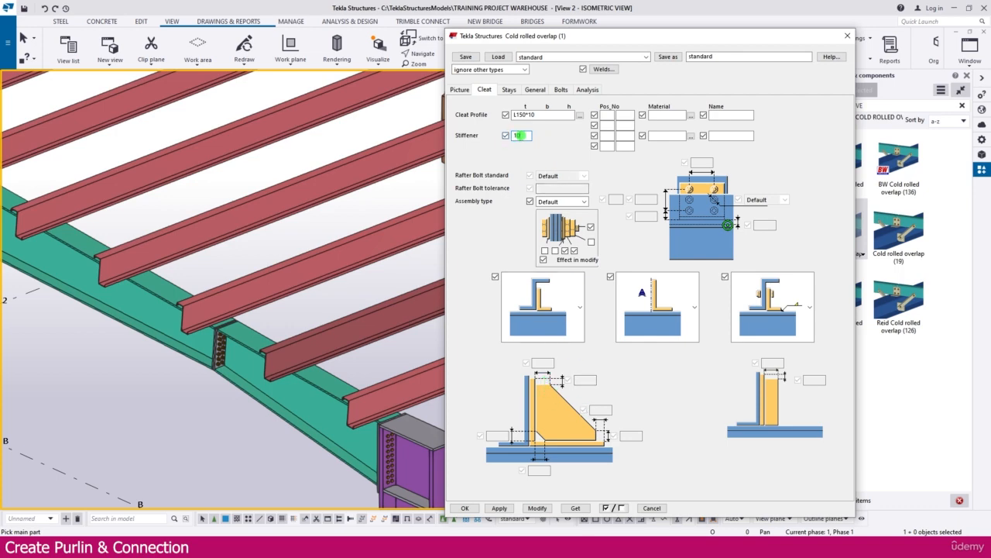
# Set the connection bolts to diameter 20, standard 8.8XOX, tolerance 2, with two bolts horizontally spaced 100 mm, and accept the settings
pyautogui.click(533, 90)
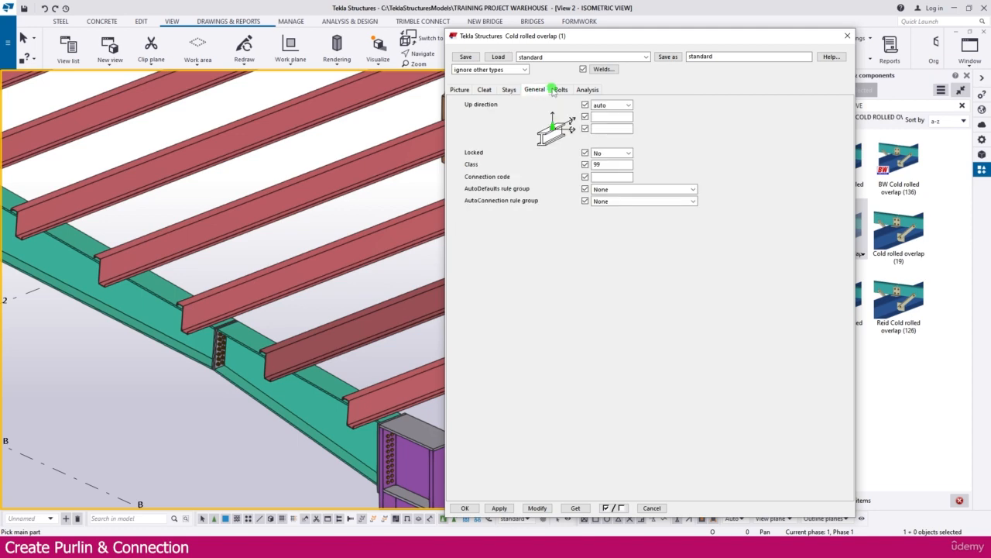
pyautogui.click(558, 90)
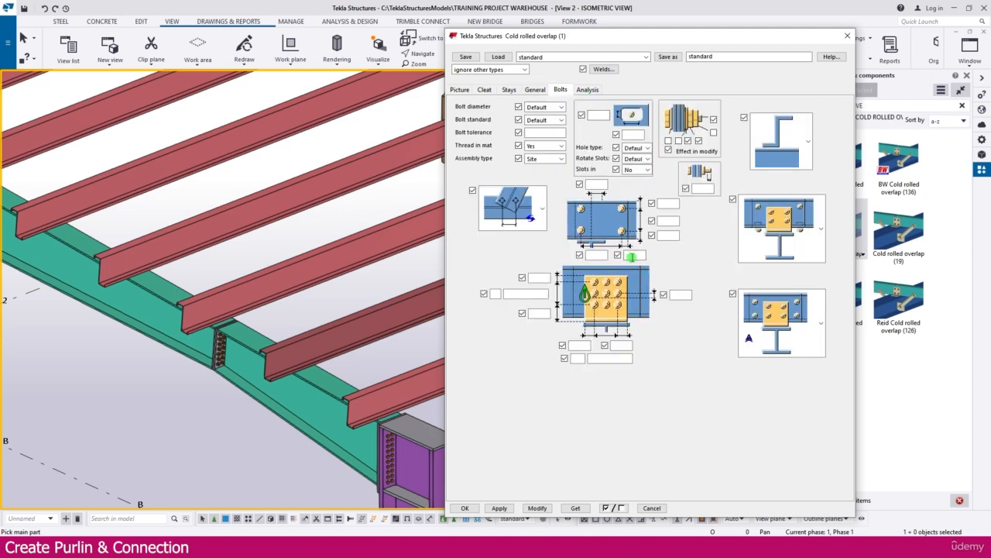
pyautogui.click(540, 119)
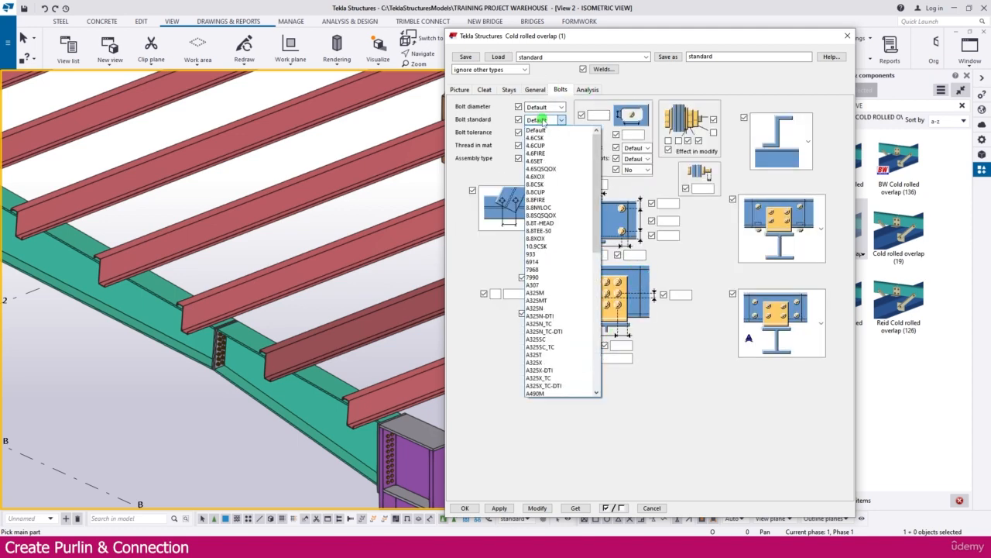
pyautogui.click(546, 234)
pyautogui.click(542, 107)
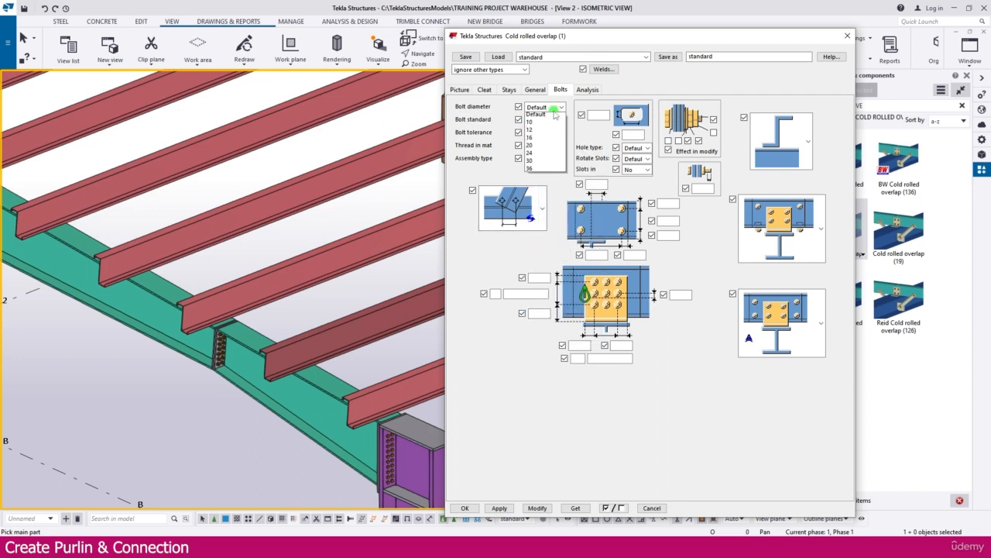
pyautogui.click(547, 129)
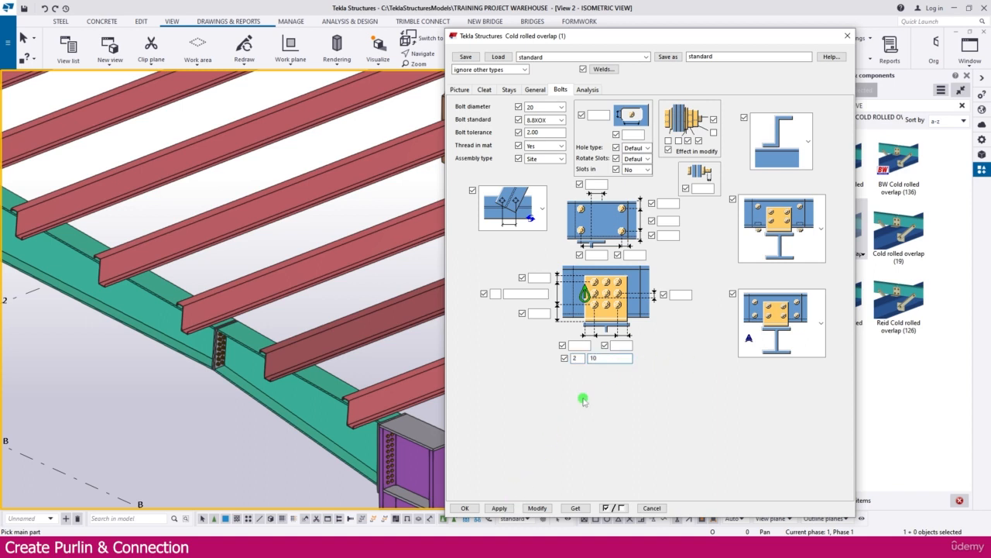
pyautogui.click(538, 507)
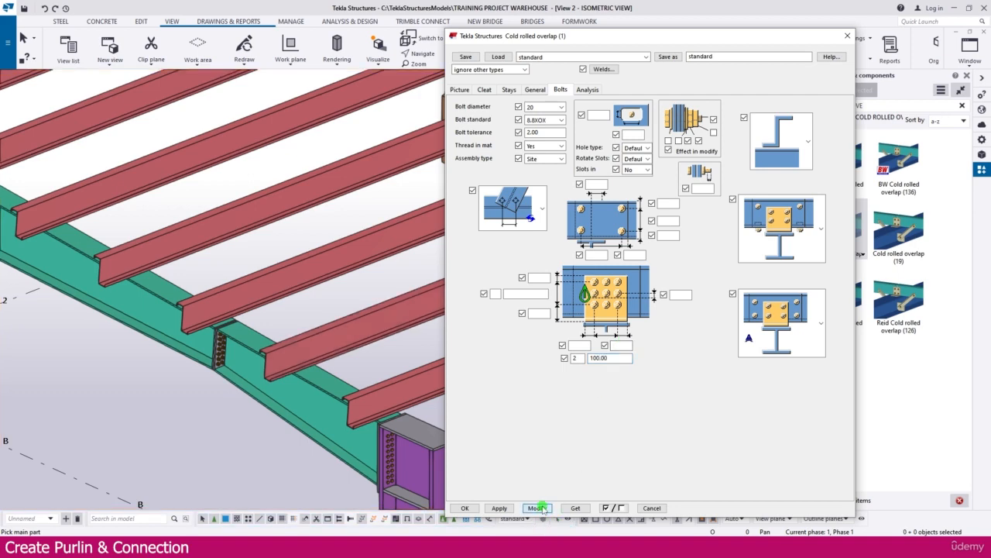
pyautogui.click(466, 507)
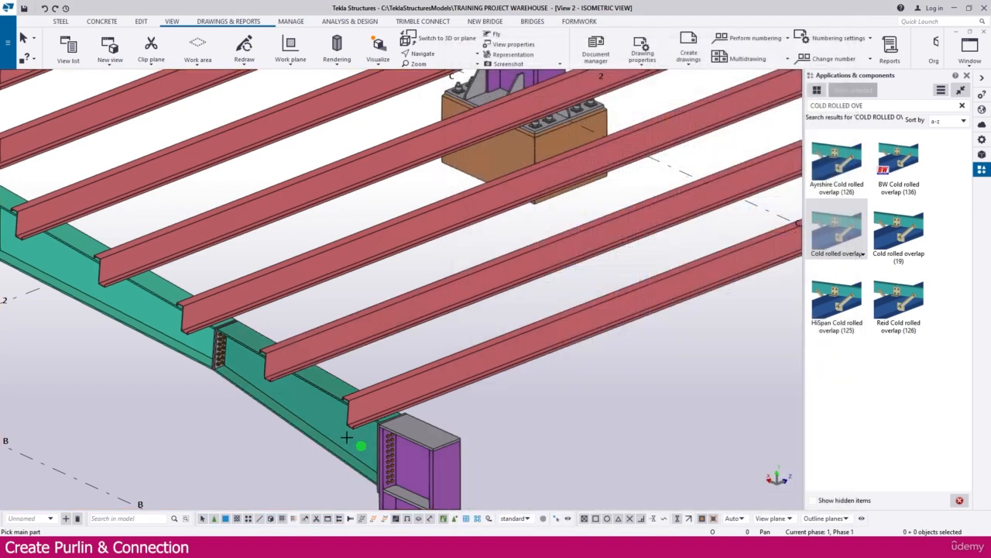
# Create the Cold rolled overlap connection with the eaves rafter segment as main part and the outermost purlin as the only secondary part
pyautogui.scroll(3, 318, 432)
pyautogui.click(318, 432)
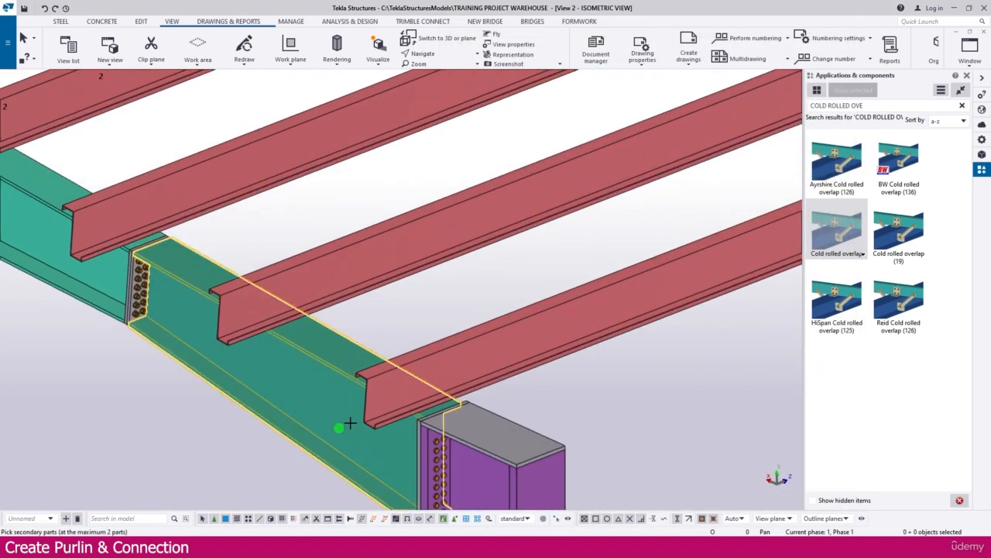
pyautogui.click(447, 350)
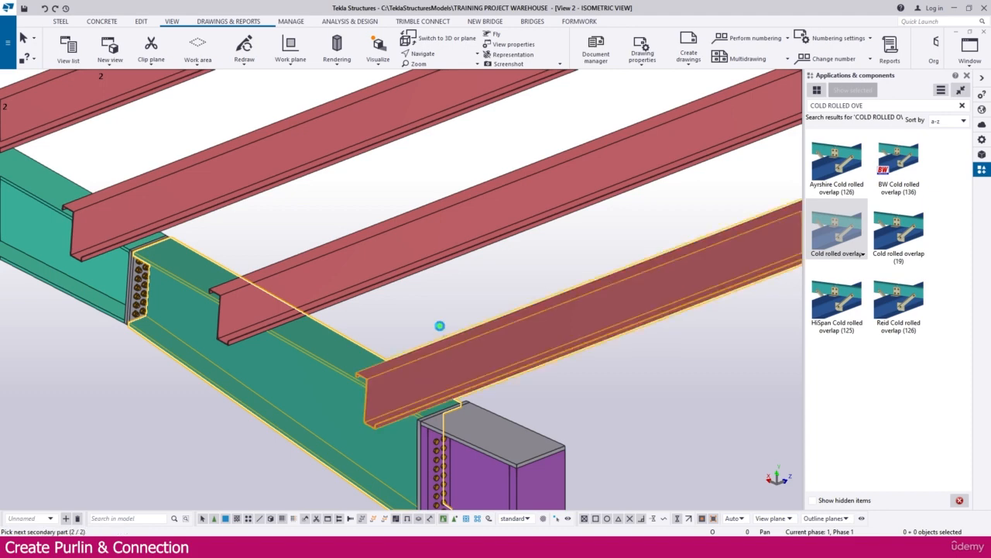
pyautogui.scroll(-1, 441, 328)
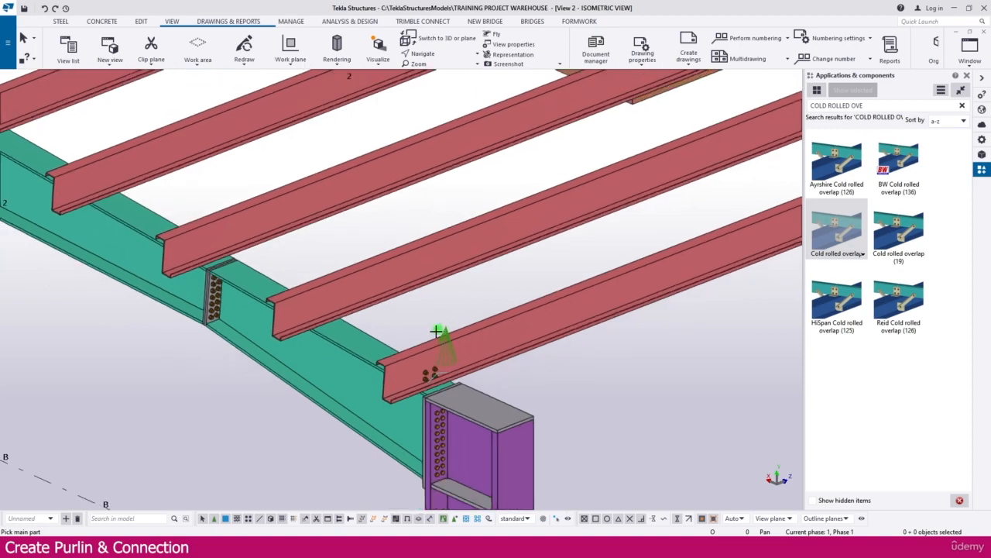
# Change welds 1 to 4 of the outermost purlin's cleat connection to the weld symbol without a flag and apply the change
pyautogui.keyDown('ctrl'); pyautogui.moveTo(361, 385); pyautogui.dragTo(397, 352, button='middle'); pyautogui.keyUp('ctrl')
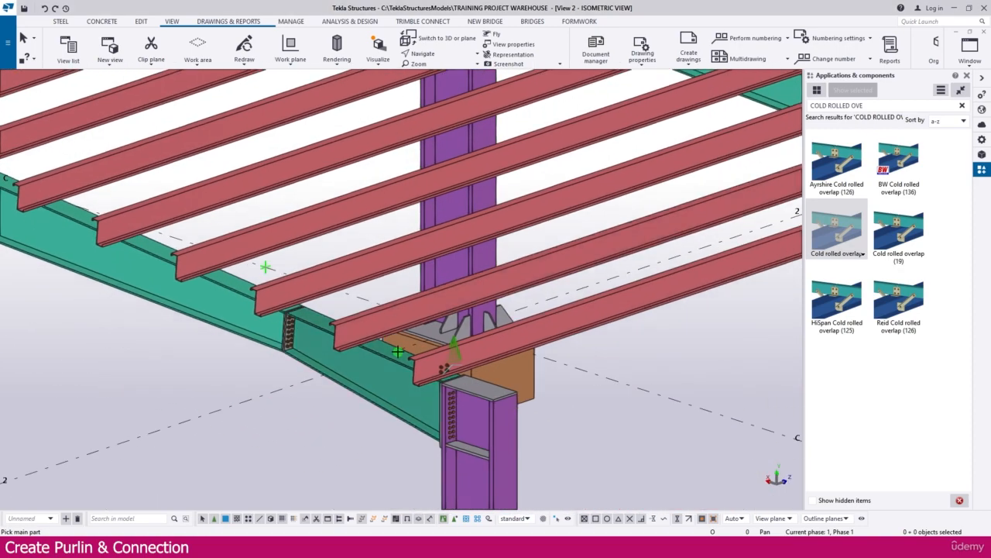
pyautogui.click(443, 372)
pyautogui.keyDown('ctrl'); pyautogui.moveTo(425, 385); pyautogui.dragTo(596, 378, button='middle'); pyautogui.keyUp('ctrl')
pyautogui.scroll(8, 449, 378)
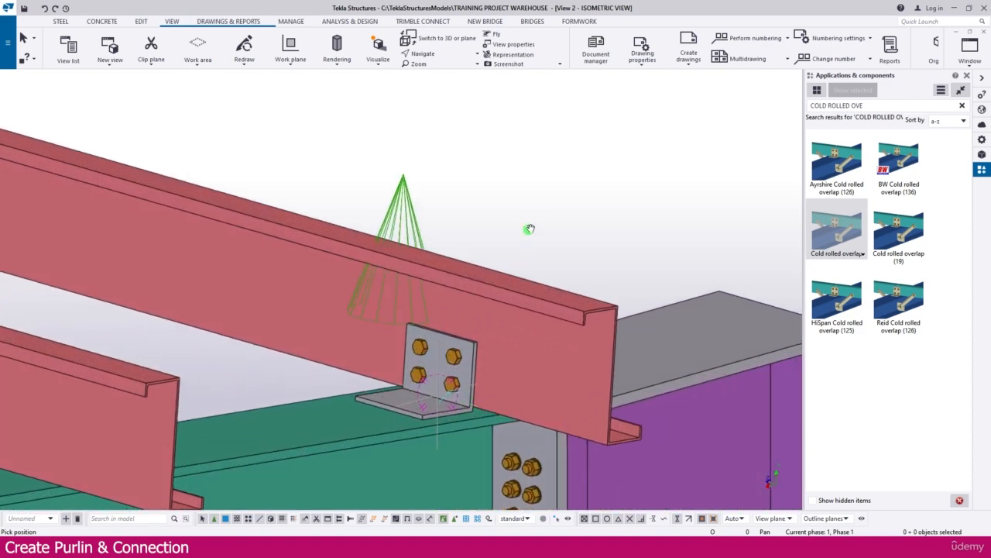
pyautogui.scroll(5, 567, 166)
pyautogui.doubleClick(403, 408)
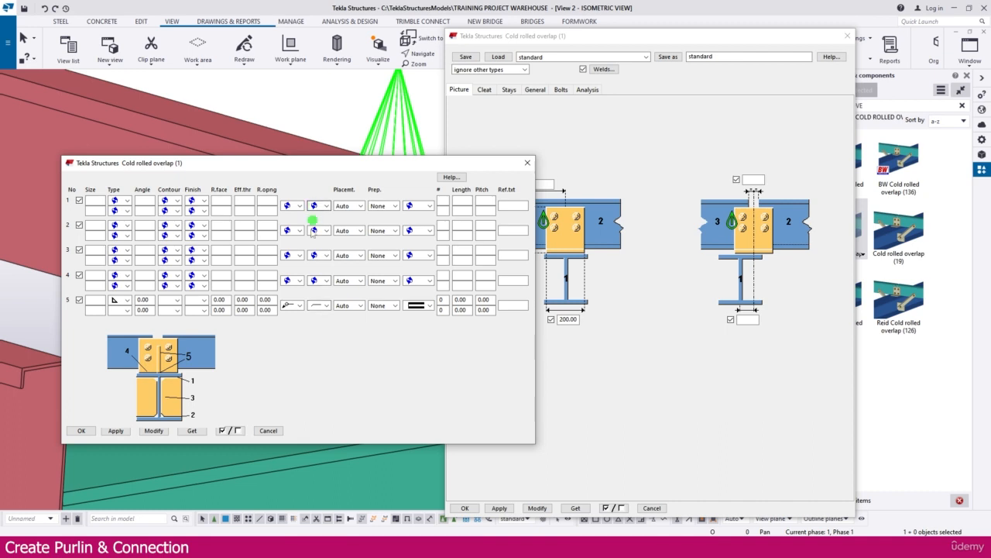
pyautogui.click(326, 207)
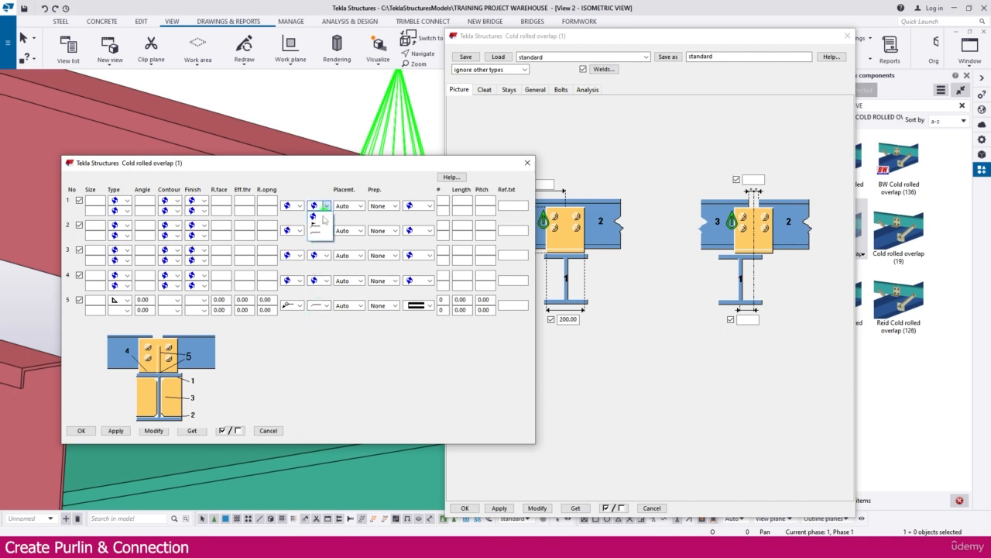
pyautogui.click(316, 235)
pyautogui.click(324, 230)
pyautogui.click(318, 256)
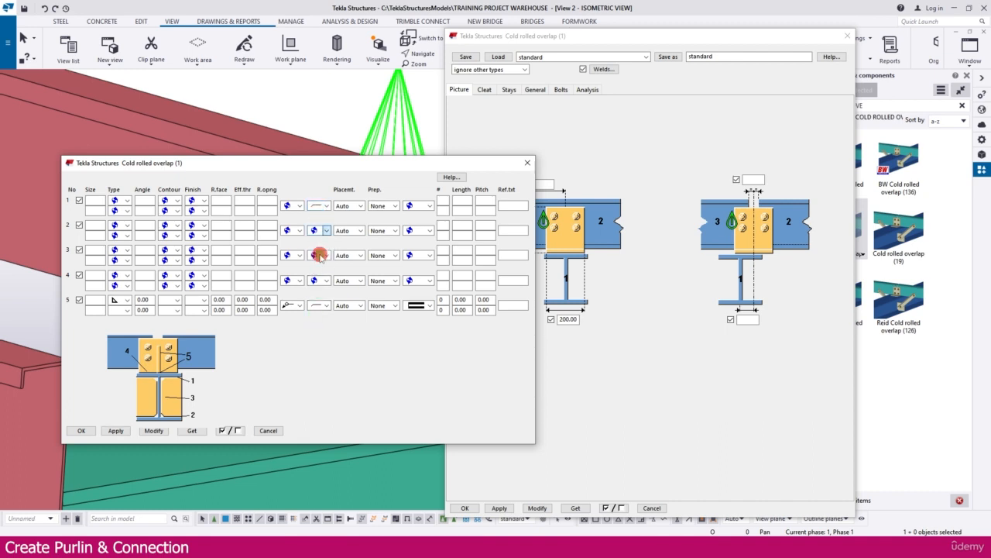
pyautogui.click(322, 256)
pyautogui.click(323, 276)
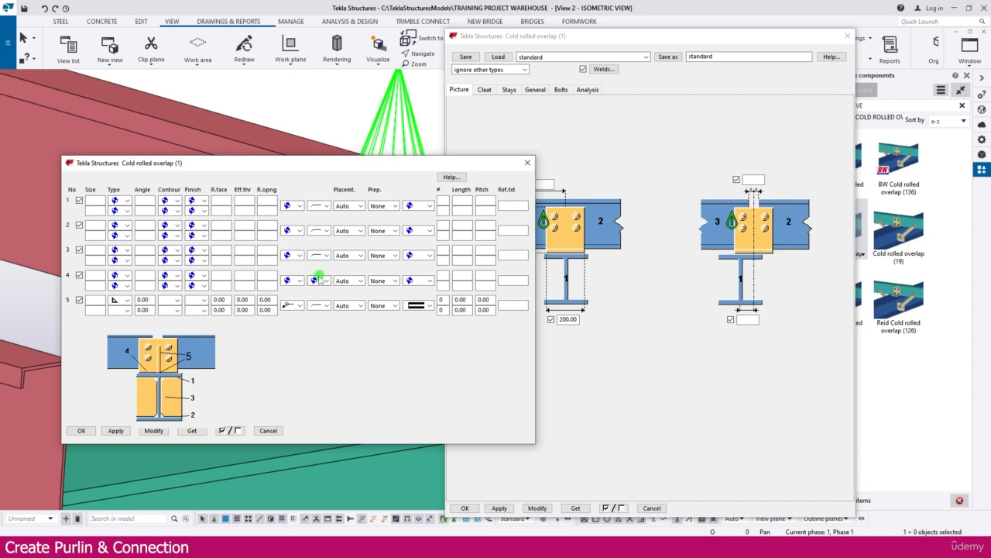
pyautogui.click(319, 281)
pyautogui.click(315, 306)
pyautogui.click(153, 431)
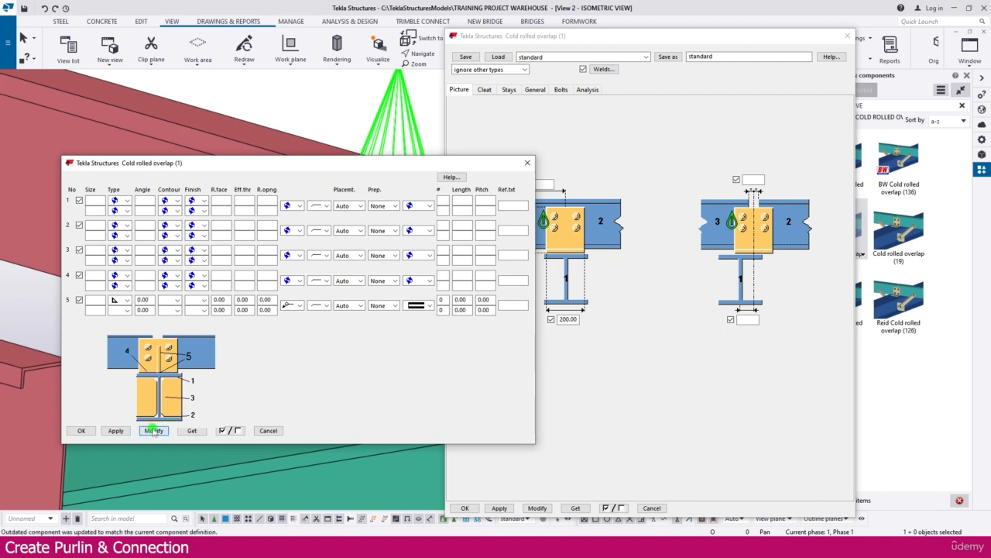
pyautogui.click(94, 430)
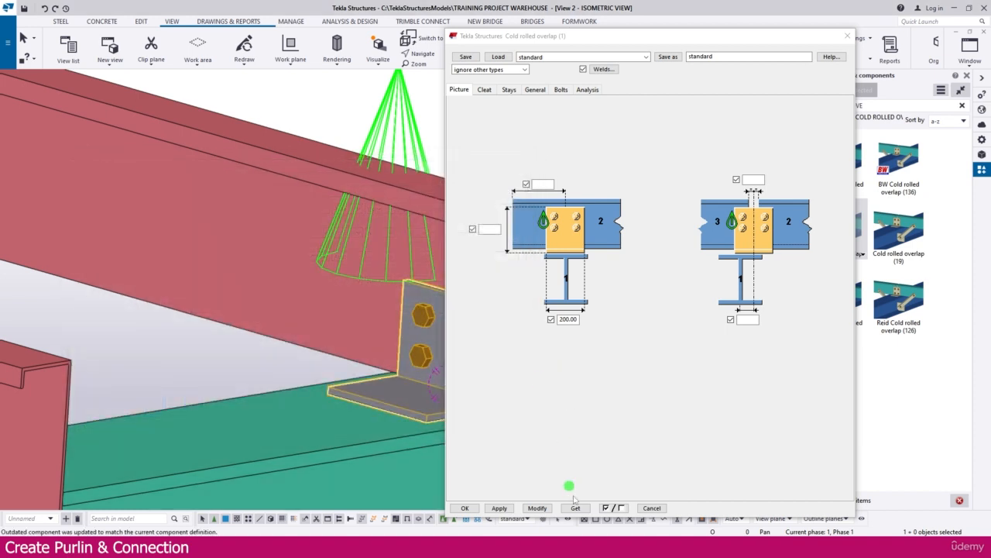
pyautogui.click(464, 508)
pyautogui.scroll(-5, 482, 385)
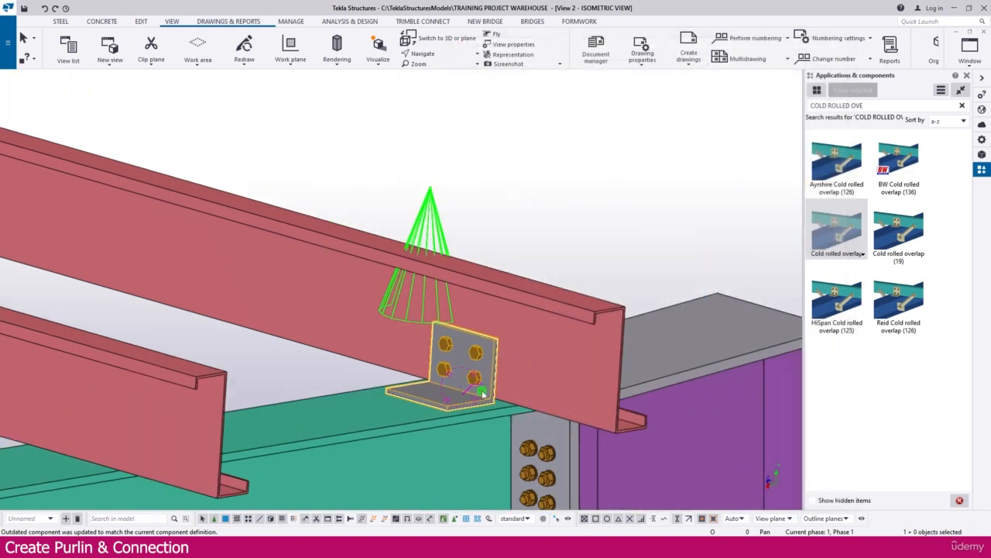
pyautogui.scroll(-2, 481, 385)
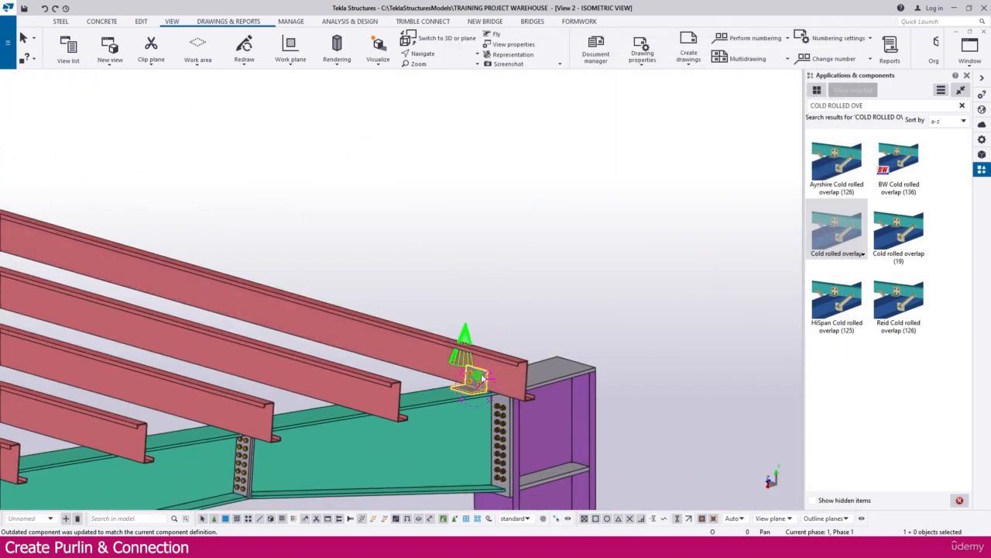
# Create the Cold rolled overlap connection again with the eaves rafter segment as main part and the second purlin as its only secondary part
pyautogui.scroll(-4, 504, 363)
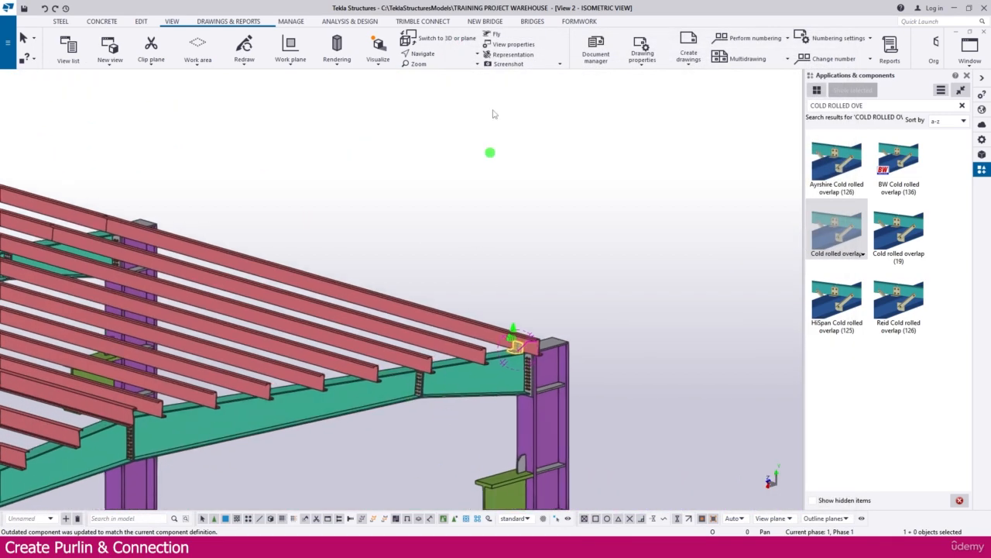
pyautogui.click(147, 22)
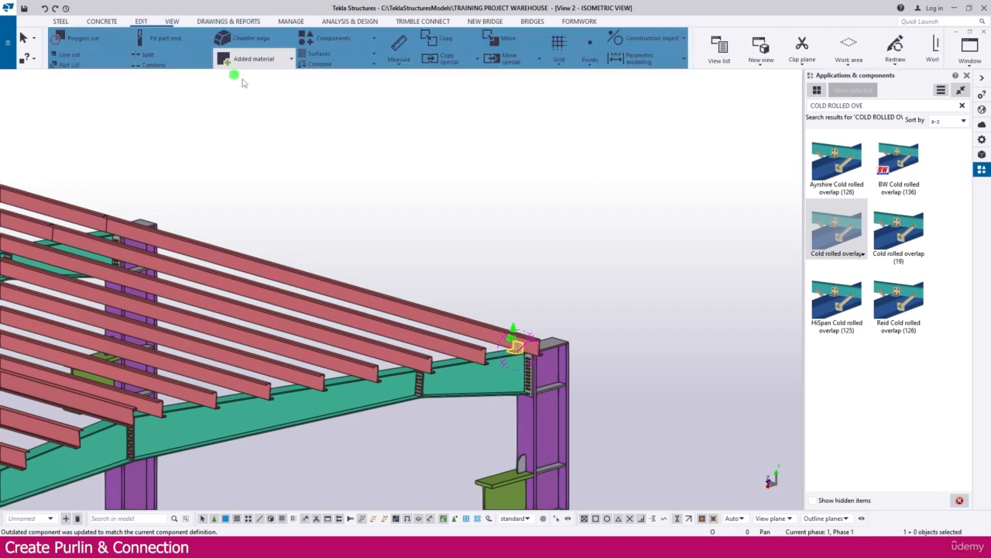
pyautogui.click(343, 43)
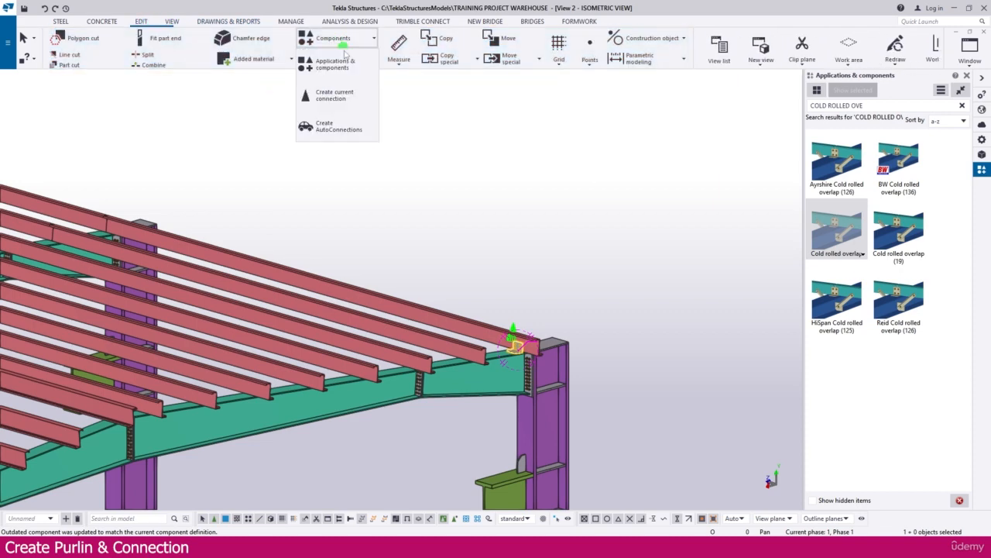
pyautogui.click(335, 94)
pyautogui.scroll(4, 462, 387)
pyautogui.click(517, 346)
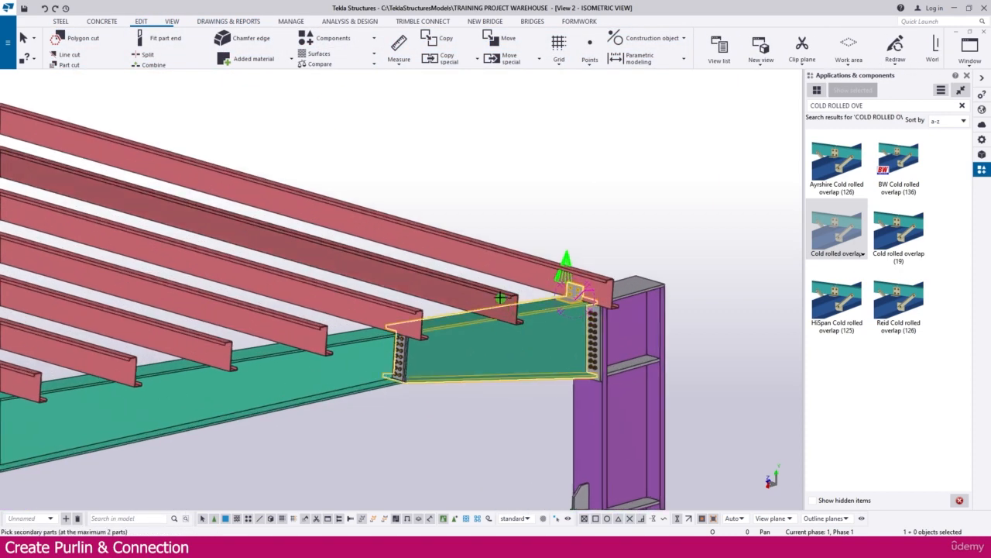
pyautogui.click(493, 293)
pyautogui.middleClick(531, 226)
pyautogui.scroll(2, 524, 239)
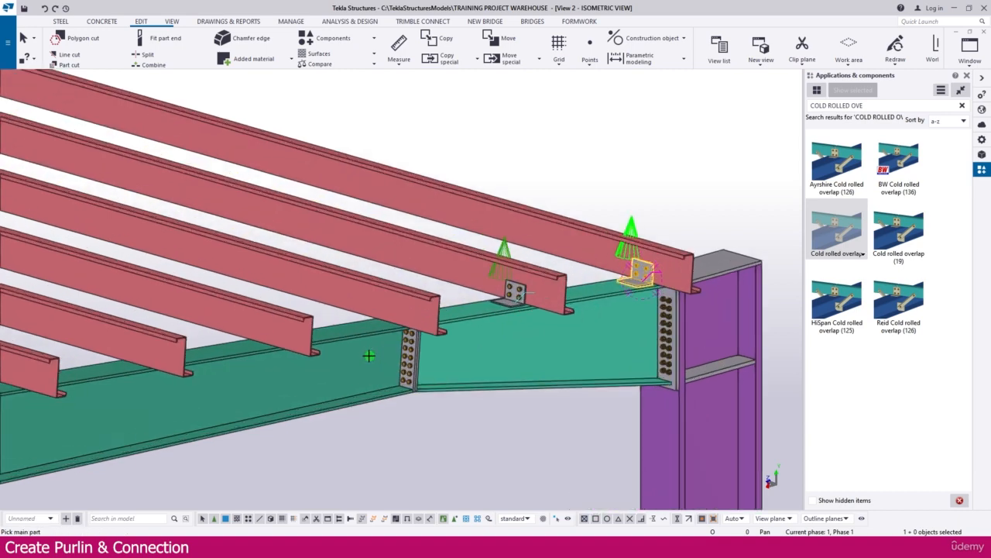
# Connect the third and fourth purlins from the eaves to the adjoining long rafter segment with separate Cold rolled overlap connections
pyautogui.click(369, 354)
pyautogui.click(400, 286)
pyautogui.middleClick(510, 175)
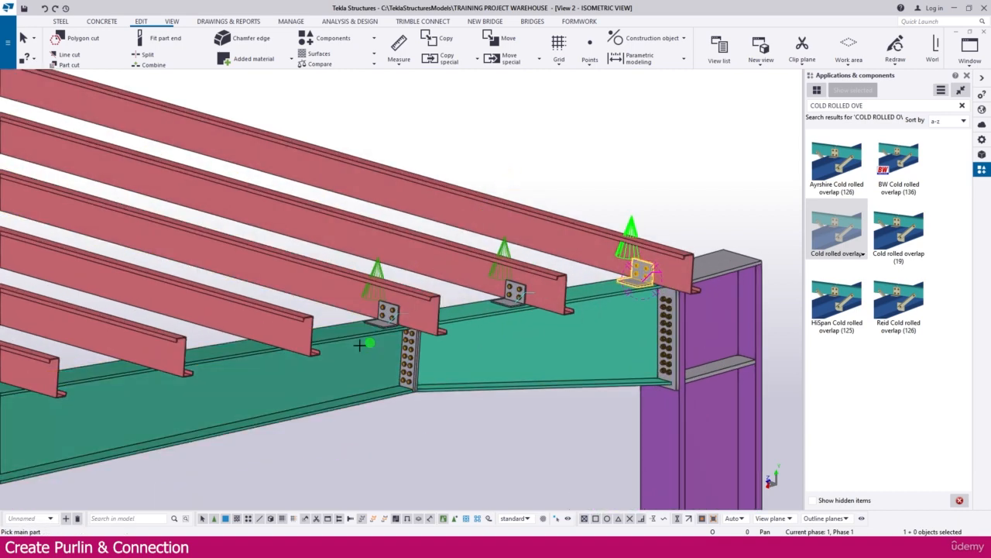
pyautogui.moveTo(325, 368); pyautogui.dragTo(399, 358, button='middle')
pyautogui.click(399, 358)
pyautogui.click(366, 317)
pyautogui.middleClick(366, 317)
# Add Cold rolled overlap connections joining the fifth and sixth purlins from the eaves to the same long rafter segment
pyautogui.moveTo(298, 375); pyautogui.dragTo(412, 348, button='middle')
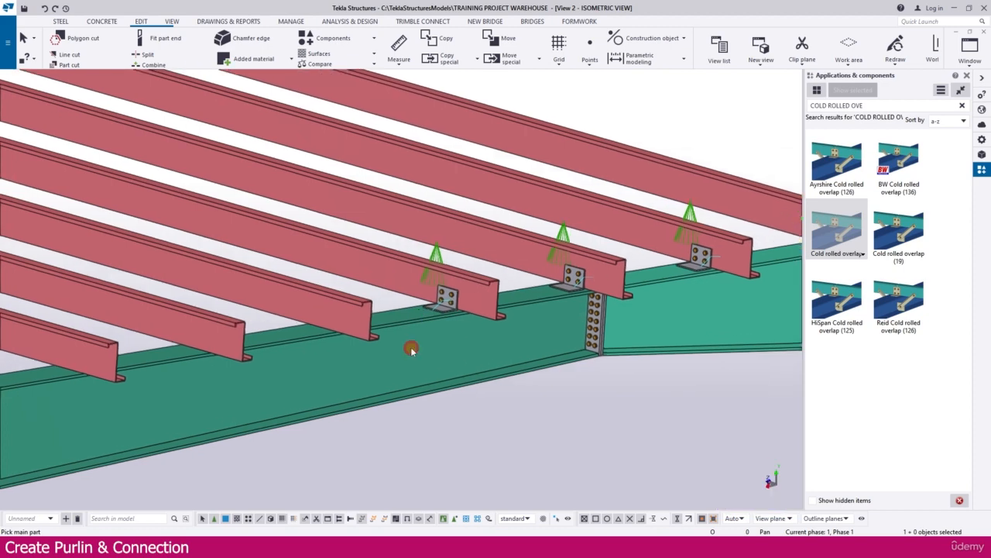
pyautogui.click(411, 348)
pyautogui.click(357, 313)
pyautogui.middleClick(357, 313)
pyautogui.moveTo(288, 354); pyautogui.dragTo(416, 322, button='middle')
pyautogui.click(410, 324)
pyautogui.click(341, 297)
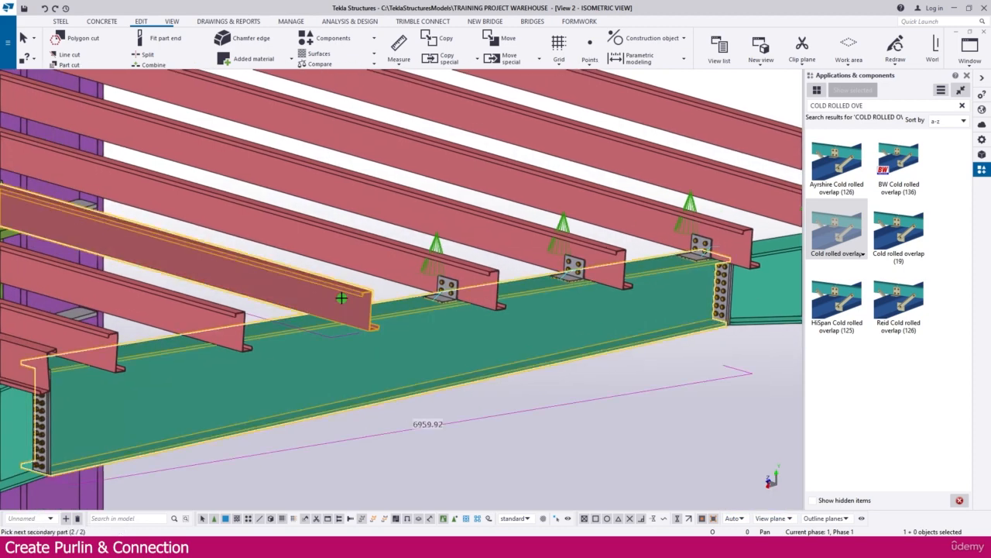
pyautogui.middleClick(342, 299)
# Connect the seventh purlin from the eaves to the long rafter segment with a Cold rolled overlap connection
pyautogui.moveTo(287, 350); pyautogui.dragTo(506, 303, button='middle')
pyautogui.click(507, 303)
pyautogui.click(452, 271)
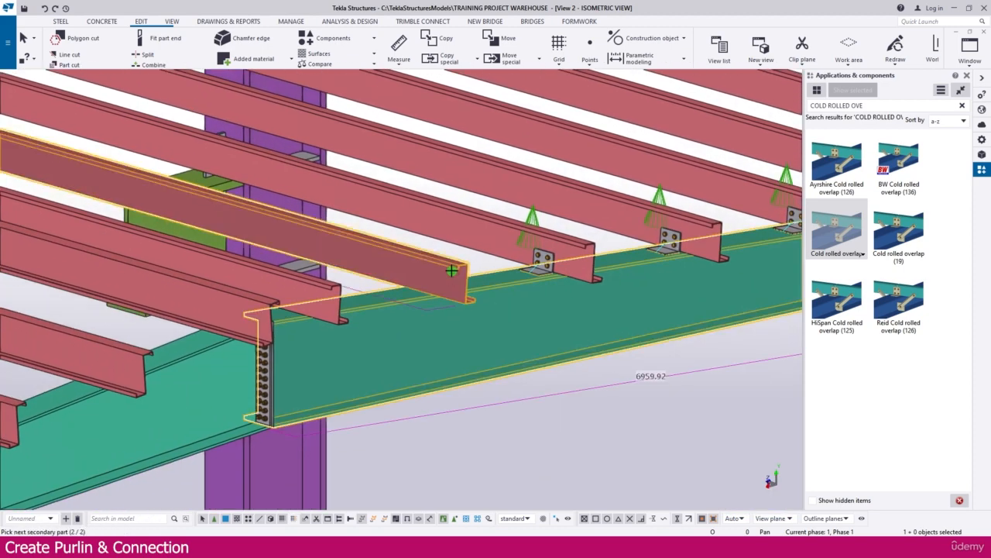
pyautogui.middleClick(416, 320)
# Inspect the purlin cleat connections along both spans of the end frame
pyautogui.scroll(-5, 440, 280)
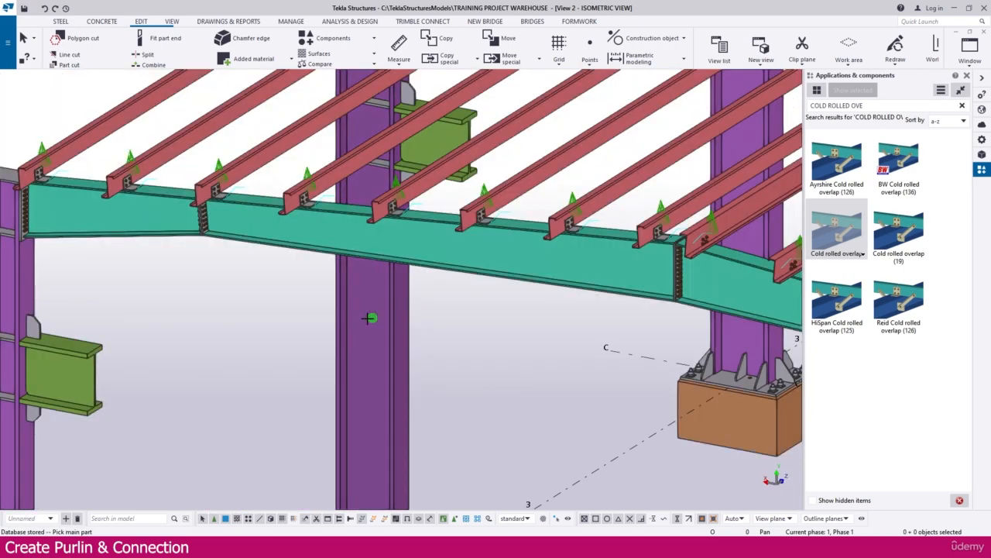
pyautogui.scroll(-4, 572, 314)
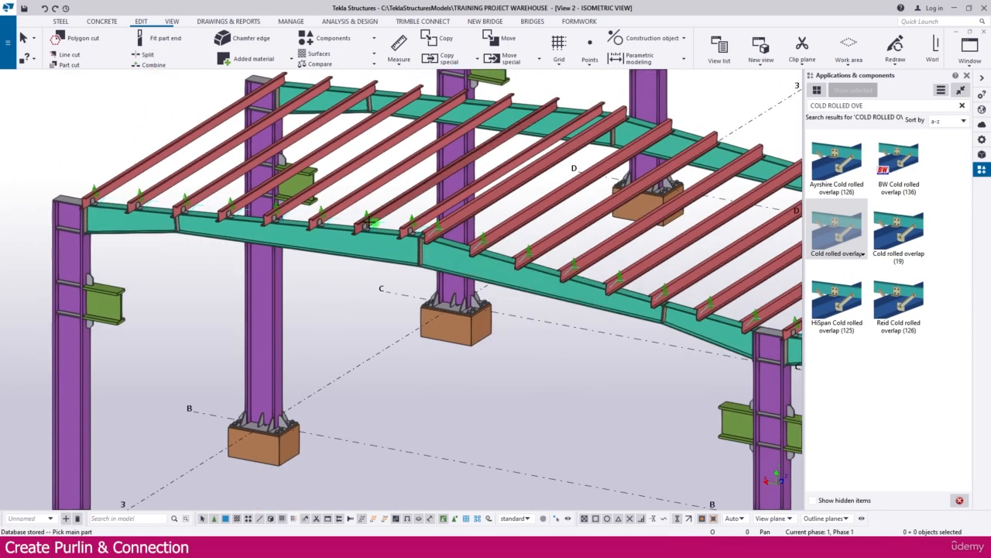
pyautogui.scroll(5, 465, 240)
pyautogui.scroll(-5, 401, 248)
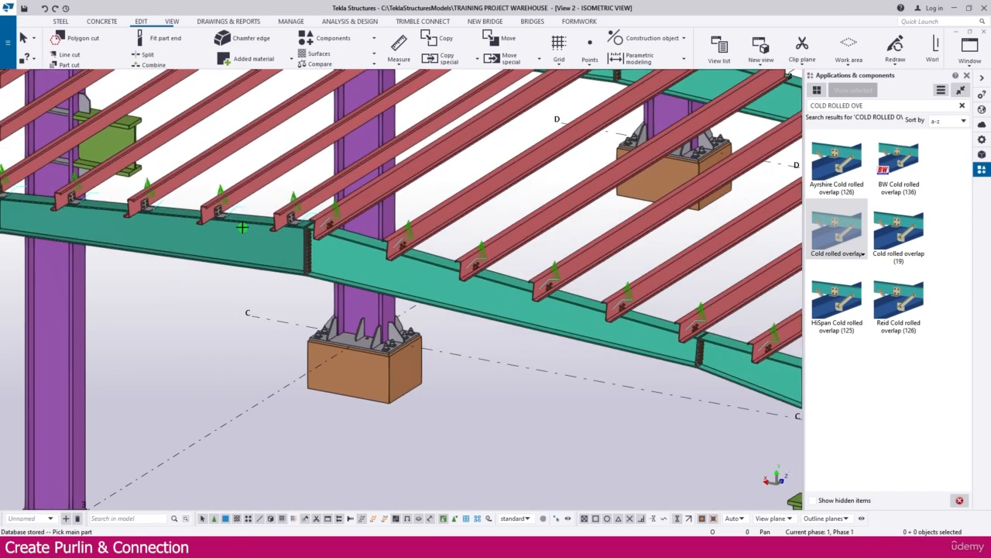
pyautogui.scroll(-5, 207, 227)
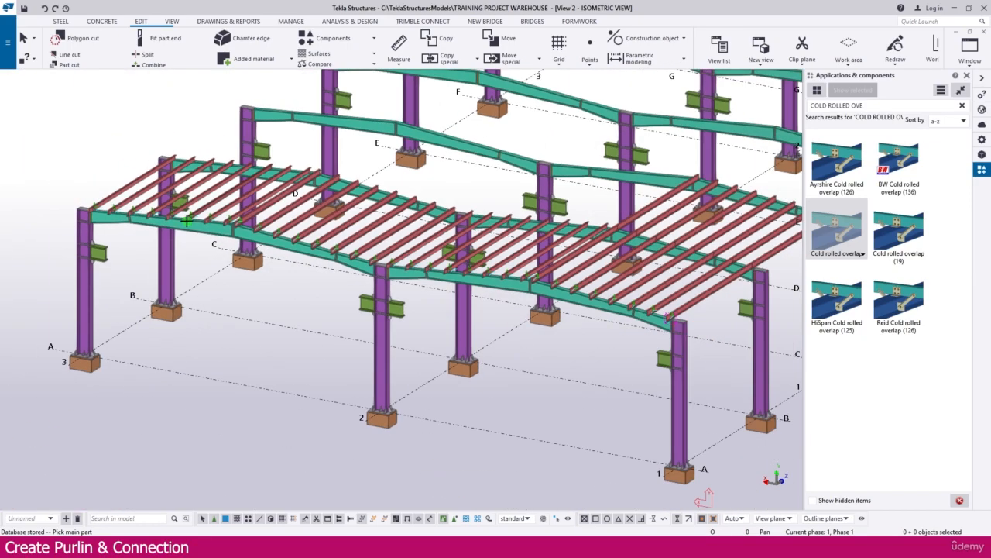
pyautogui.scroll(2, 628, 323)
pyautogui.scroll(2, 452, 353)
pyautogui.scroll(5, 452, 353)
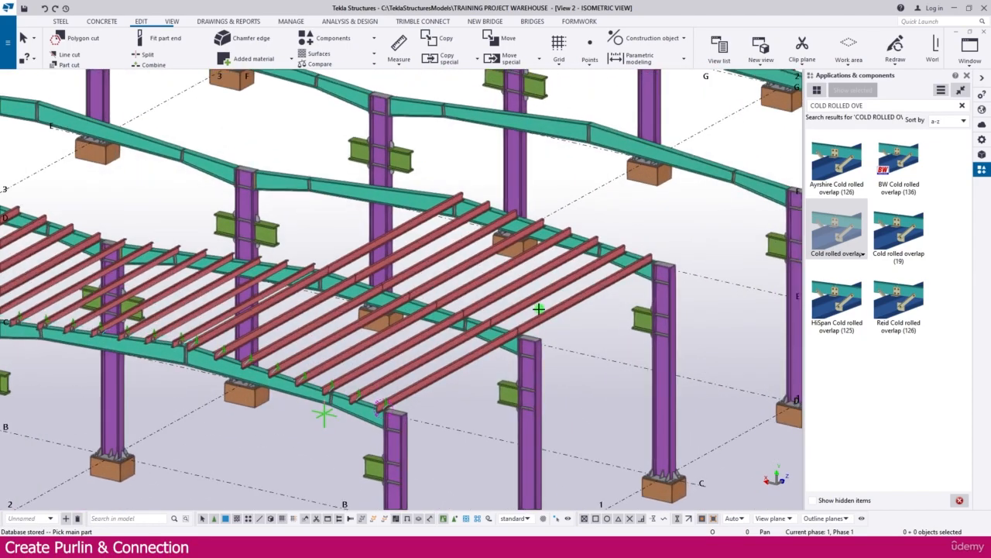
# Create a Cold rolled overlap connection on the second frame's eaves rafter segment, using both abutting outermost purlins as secondary parts
pyautogui.scroll(3, 484, 347)
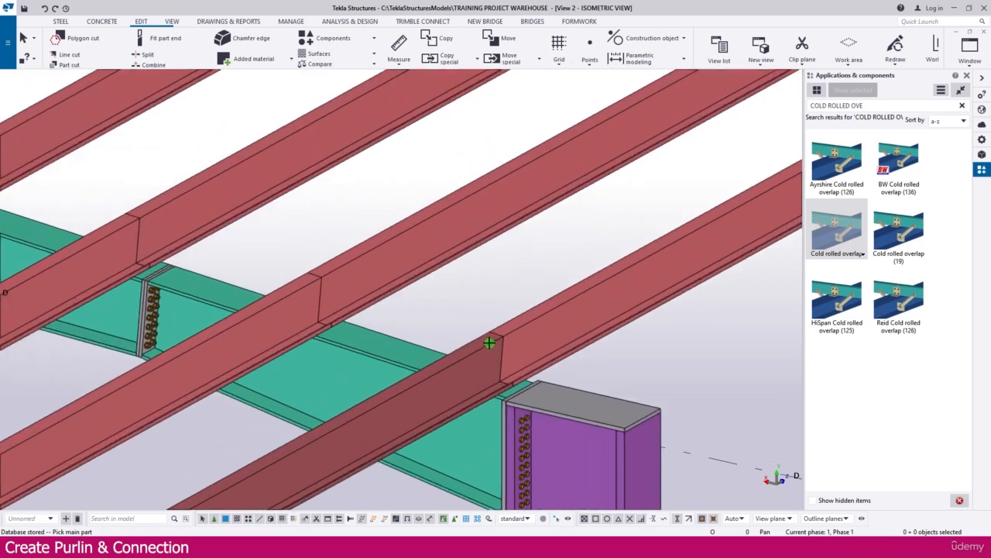
pyautogui.click(425, 424)
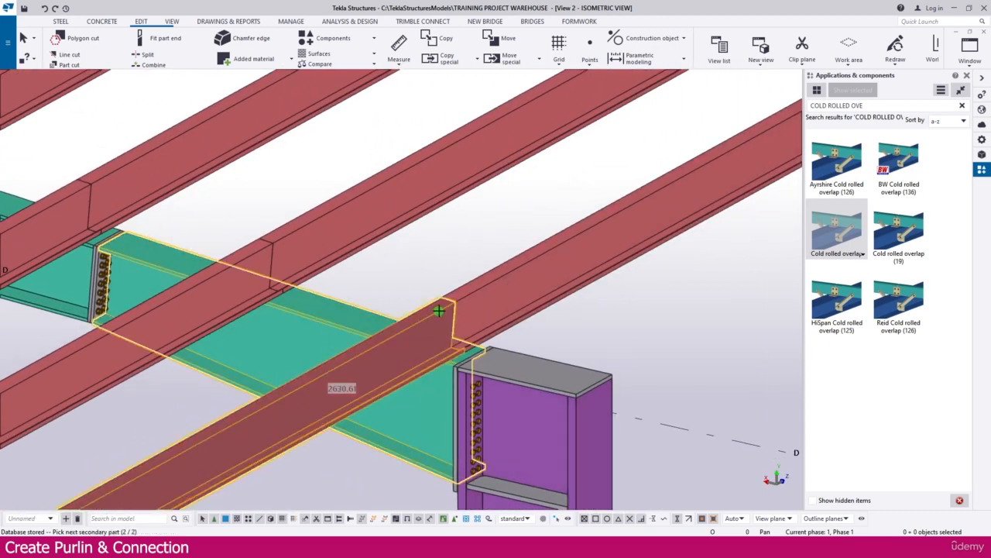
pyautogui.click(480, 288)
pyautogui.middleClick(464, 255)
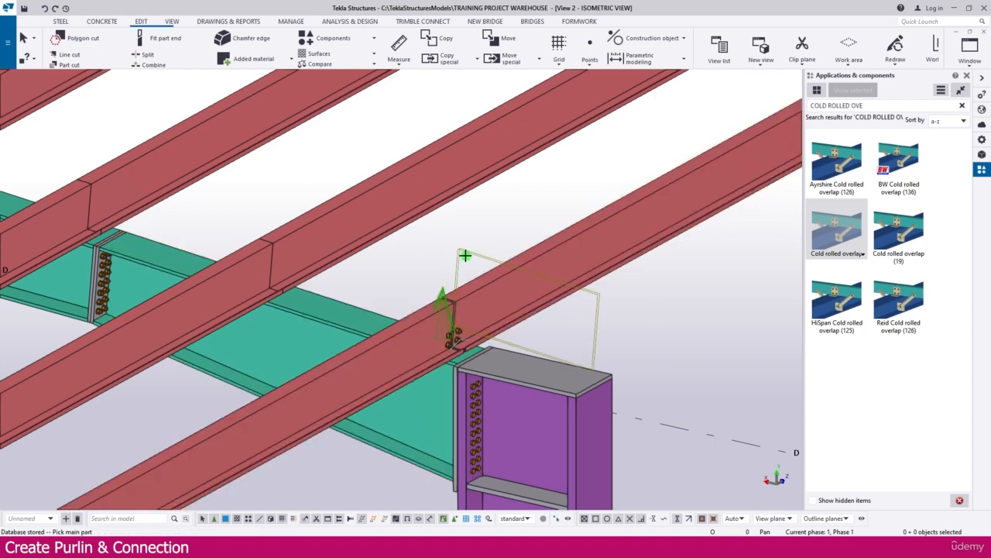
pyautogui.scroll(4, 465, 334)
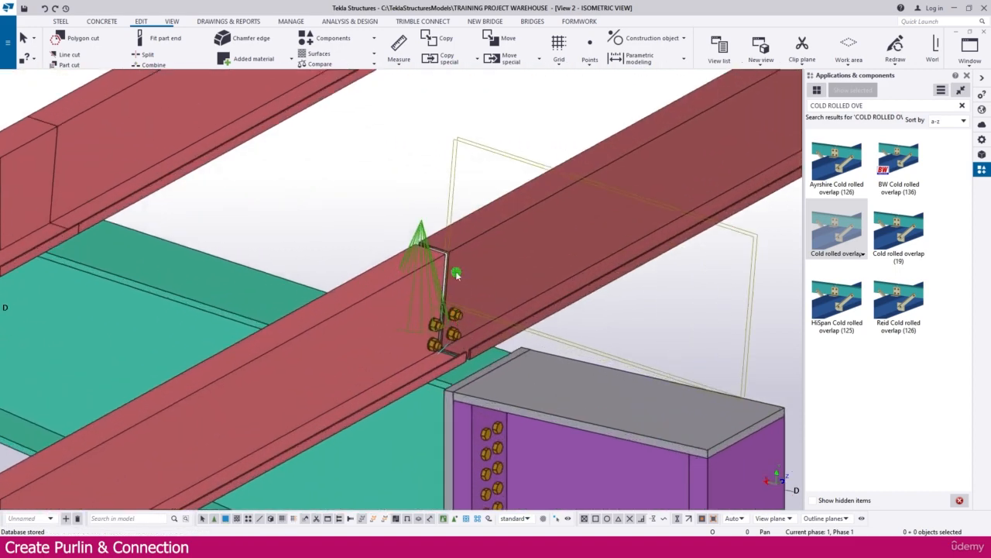
# Set the gap between the two purlins to 6 mm in the new Cold rolled overlap connection, modify it and accept the settings
pyautogui.doubleClick(420, 234)
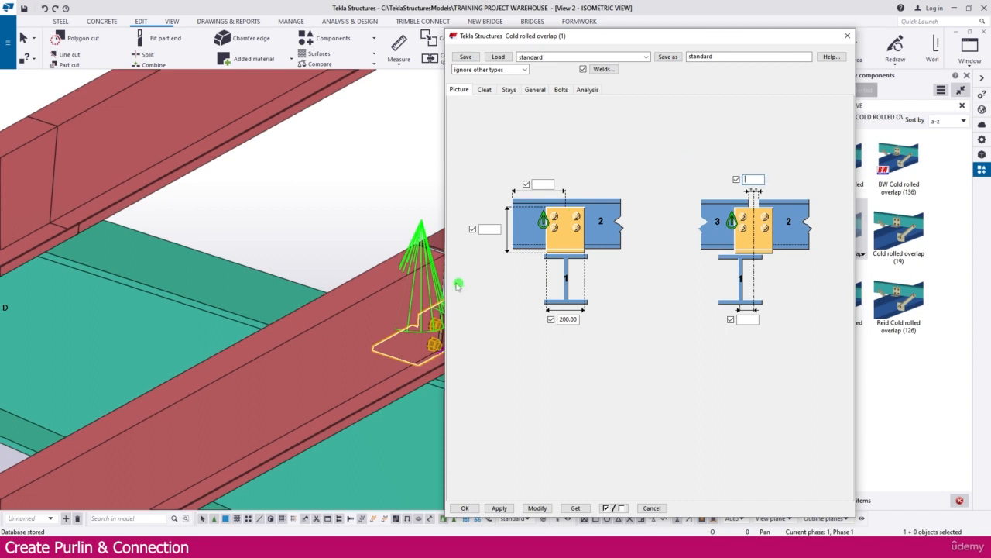
pyautogui.moveTo(435, 238); pyautogui.dragTo(364, 253, button='middle')
pyautogui.scroll(3, 377, 265)
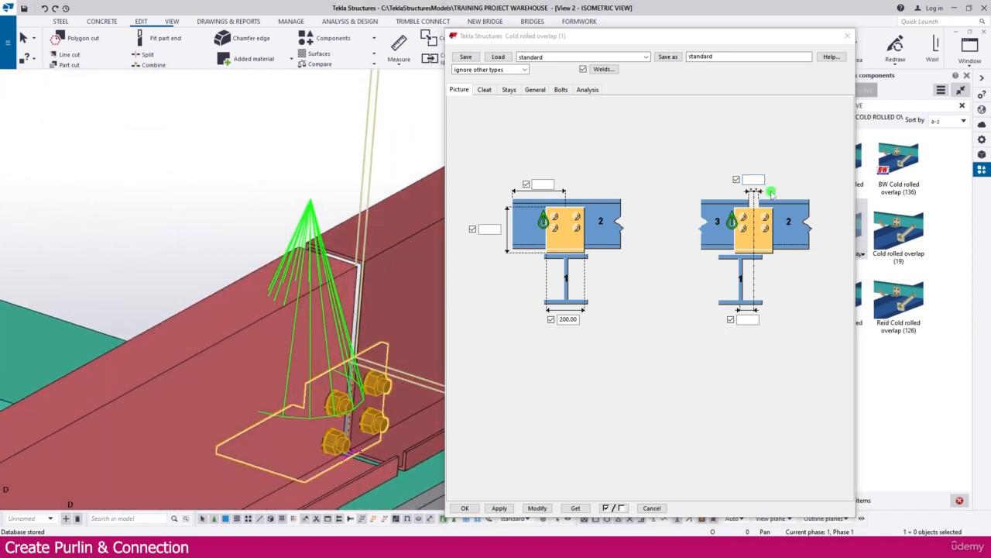
pyautogui.click(757, 180)
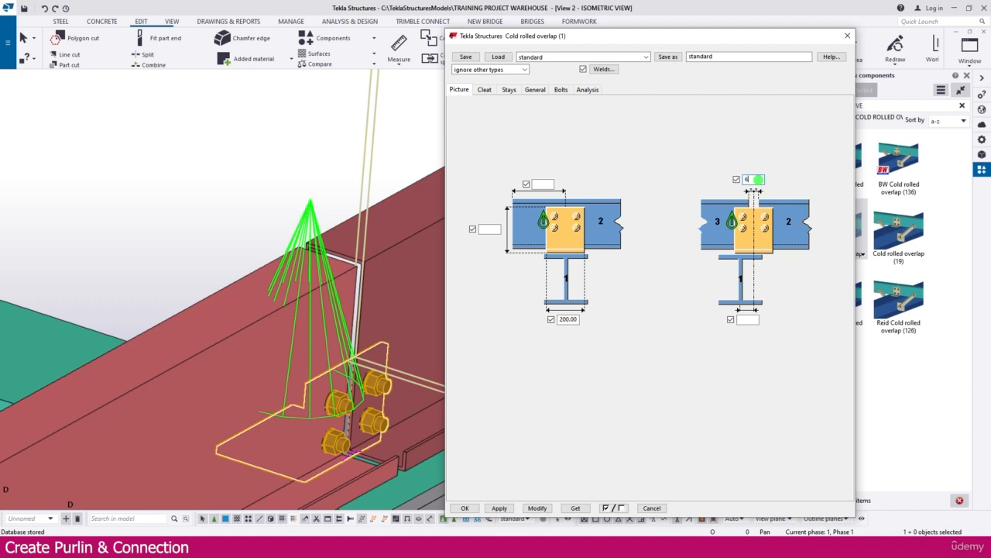
pyautogui.click(538, 508)
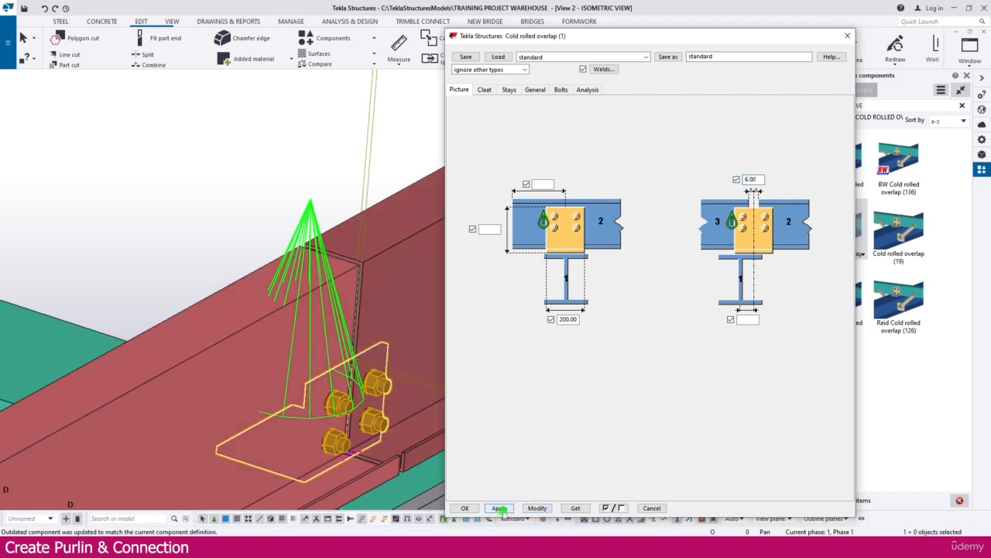
pyautogui.click(499, 508)
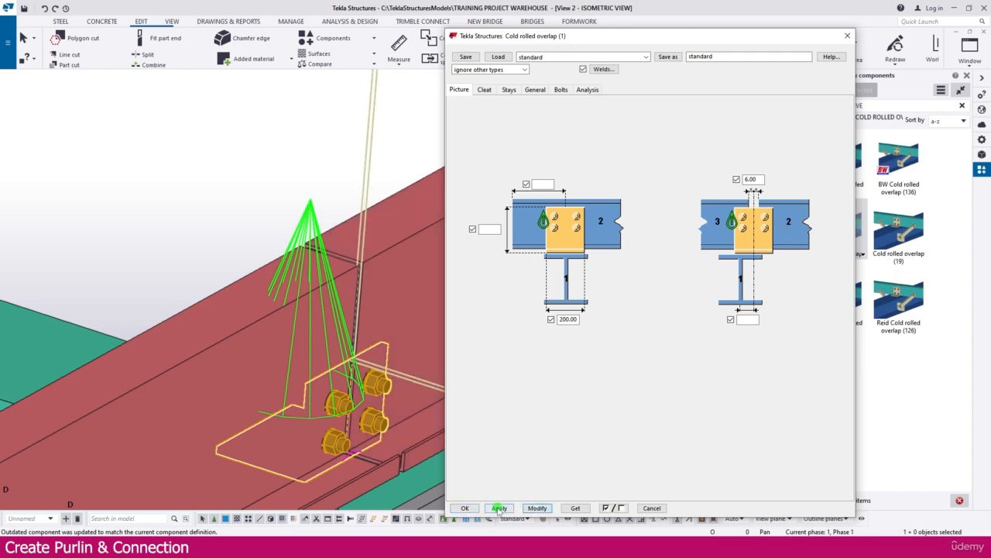
pyautogui.click(466, 508)
# Create the current connection at the second purlin joint from the eaves, picking the eaves rafter segment and both abutting purlins
pyautogui.scroll(-5, 400, 305)
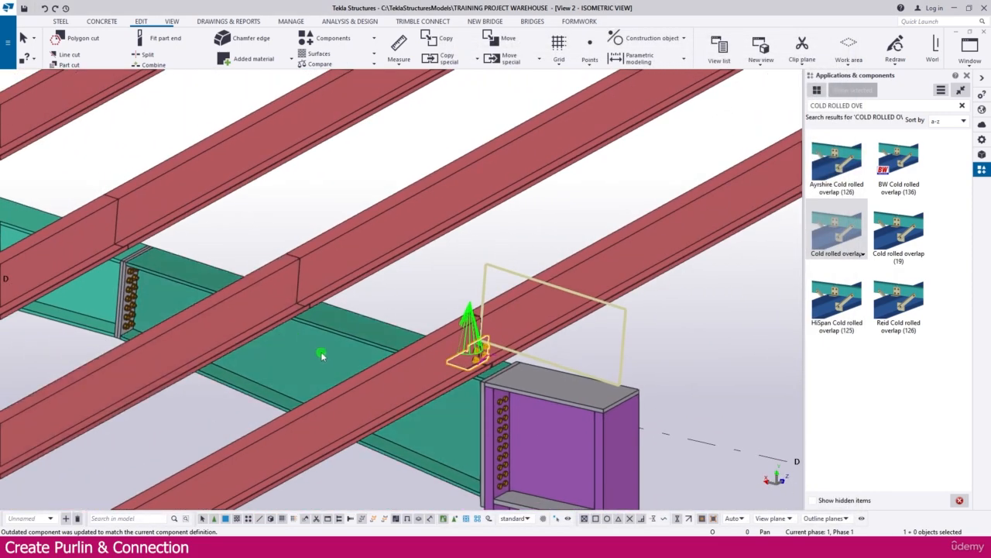
pyautogui.click(322, 355)
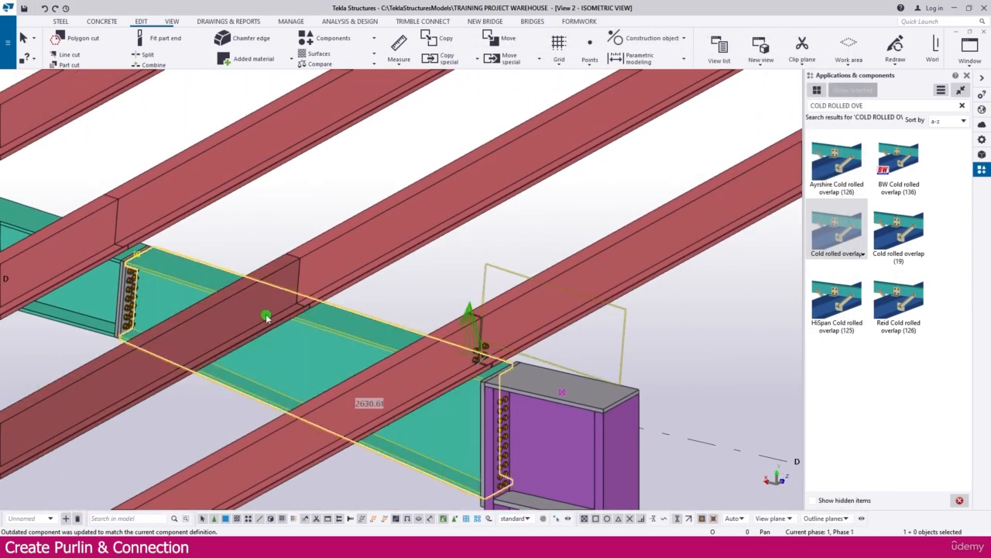
pyautogui.click(349, 38)
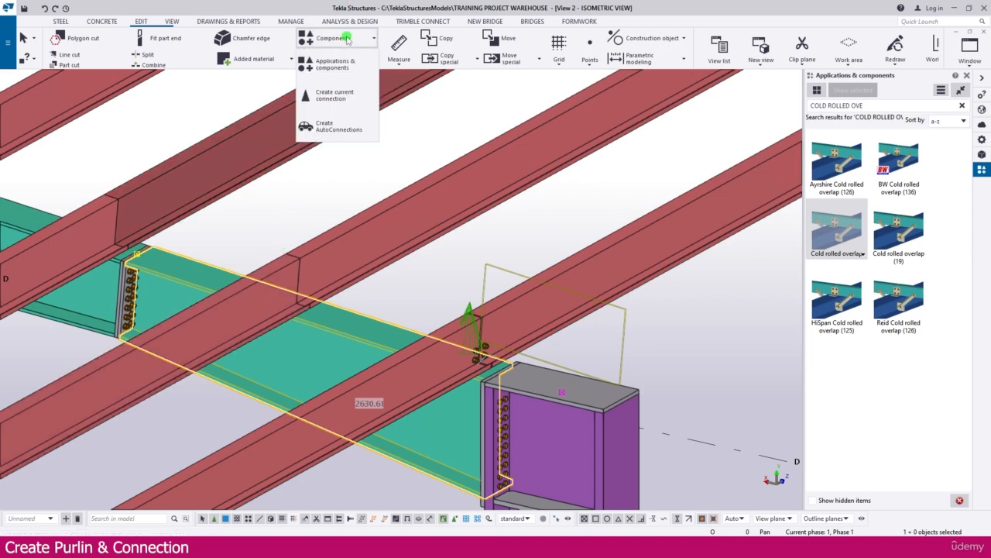
pyautogui.click(339, 97)
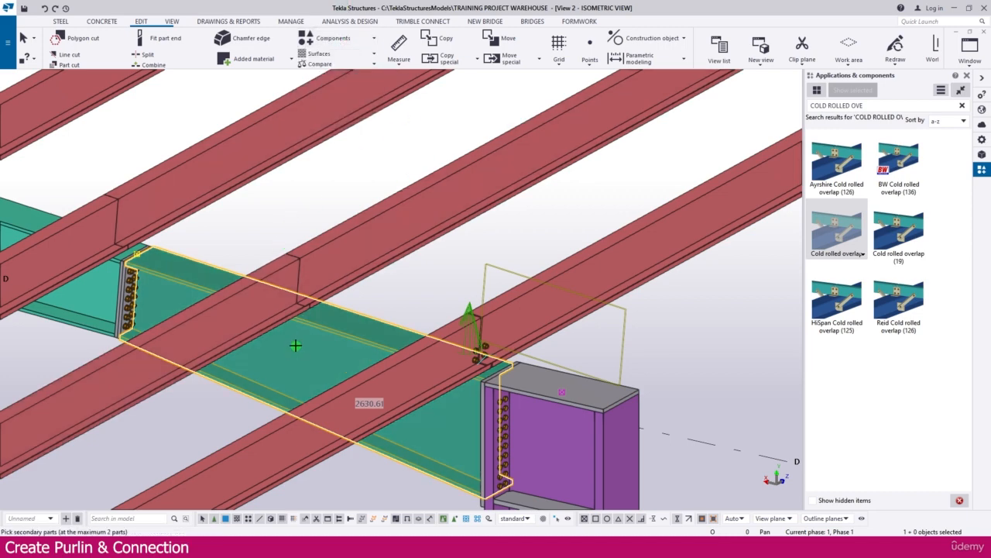
pyautogui.click(249, 304)
pyautogui.click(344, 261)
pyautogui.middleClick(323, 209)
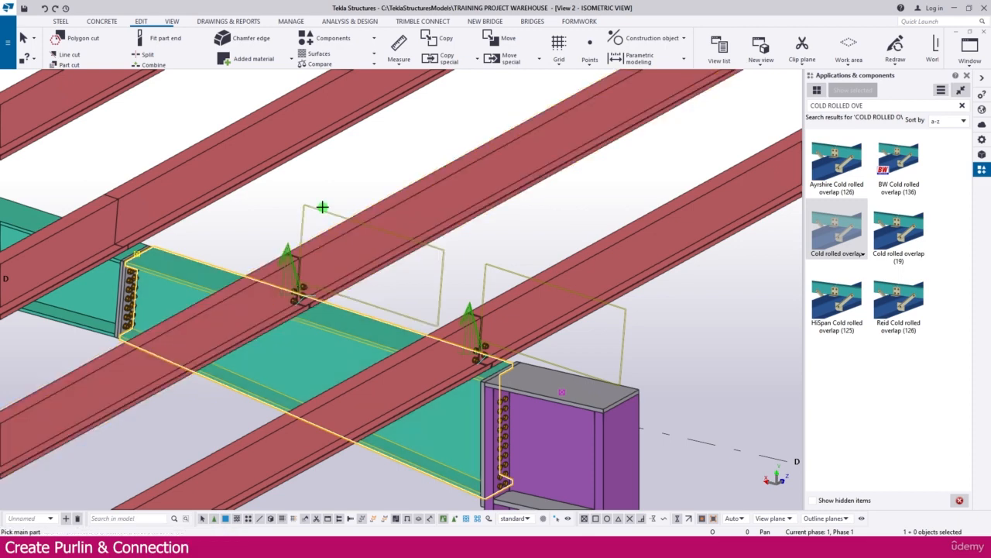
# Connect the abutting purlins at the third and fourth joints to the second frame's long rafter segment with Cold rolled overlap connections
pyautogui.moveTo(257, 222); pyautogui.dragTo(363, 235, button='middle')
pyautogui.click(194, 283)
pyautogui.click(197, 252)
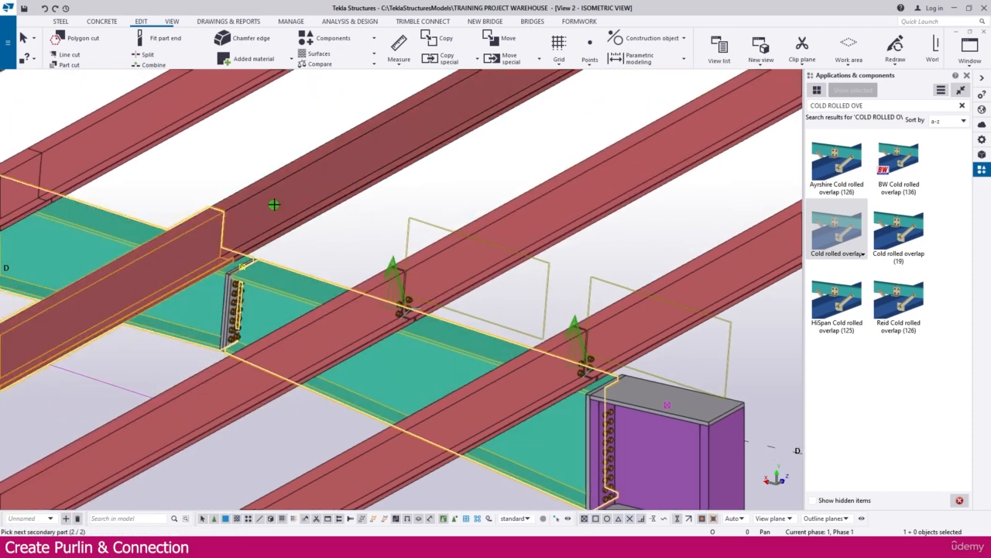
pyautogui.click(276, 204)
pyautogui.middleClick(277, 205)
pyautogui.moveTo(213, 219); pyautogui.dragTo(548, 289, button='middle')
pyautogui.click(403, 307)
pyautogui.click(352, 266)
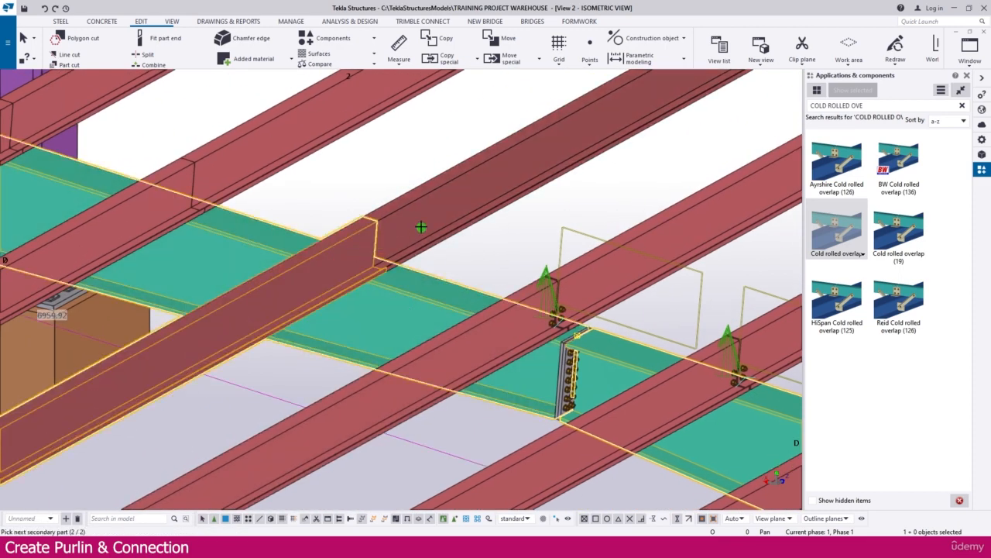
pyautogui.click(422, 227)
pyautogui.middleClick(422, 228)
# Add Cold rolled overlap connections for the abutting purlin pairs at the fifth and sixth joints of the second frame's long rafter segment
pyautogui.moveTo(329, 254); pyautogui.dragTo(541, 267, button='middle')
pyautogui.click(429, 270)
pyautogui.click(383, 223)
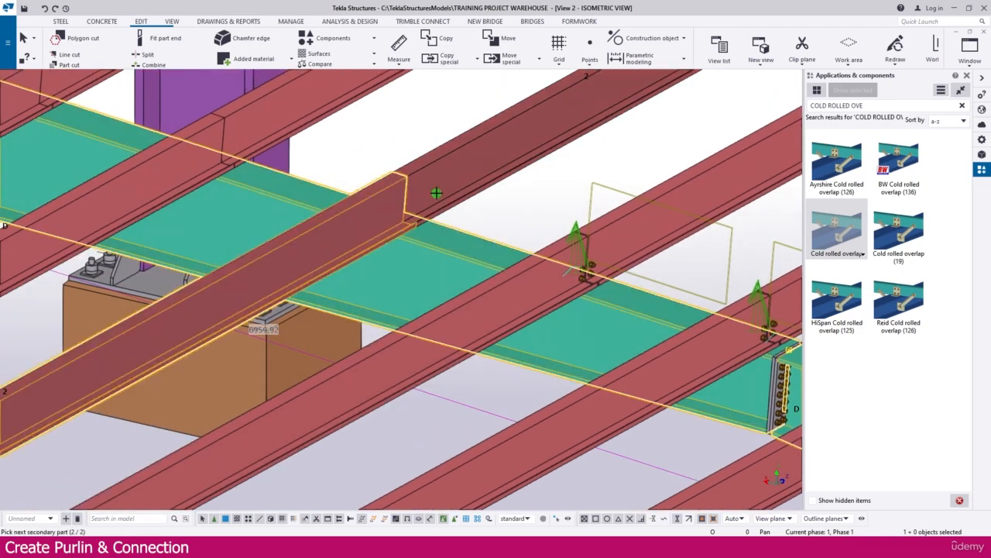
pyautogui.click(438, 192)
pyautogui.middleClick(438, 192)
pyautogui.moveTo(385, 198); pyautogui.dragTo(584, 315, button='middle')
pyautogui.click(444, 331)
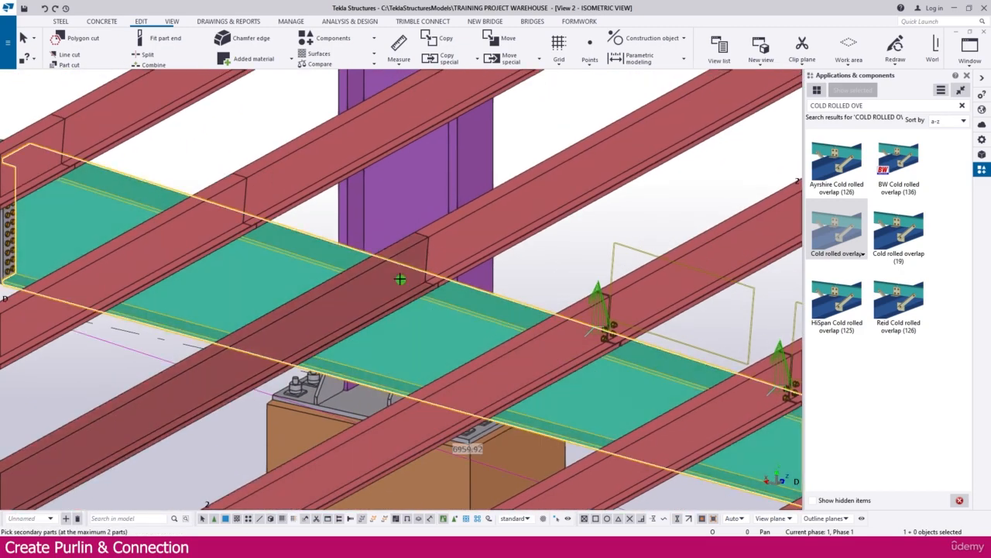
pyautogui.click(400, 279)
pyautogui.click(467, 242)
pyautogui.middleClick(466, 241)
# Try to create the Cold rolled overlap connection for the abutting purlins at the seventh joint of the long rafter segment
pyautogui.moveTo(277, 283); pyautogui.dragTo(332, 305, button='middle')
pyautogui.click(332, 306)
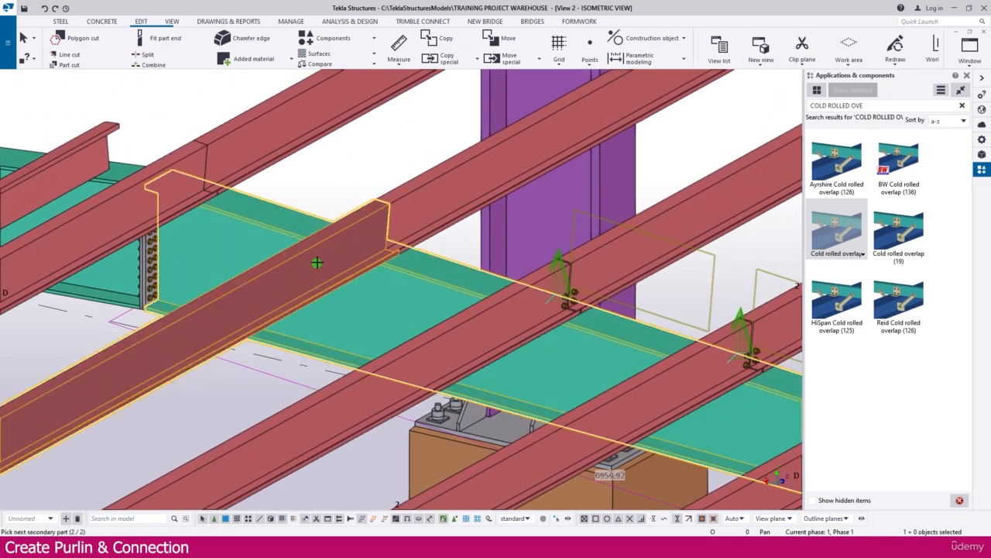
pyautogui.click(317, 261)
pyautogui.click(399, 218)
pyautogui.moveTo(314, 205); pyautogui.dragTo(424, 283, button='middle')
pyautogui.scroll(1, 493, 312)
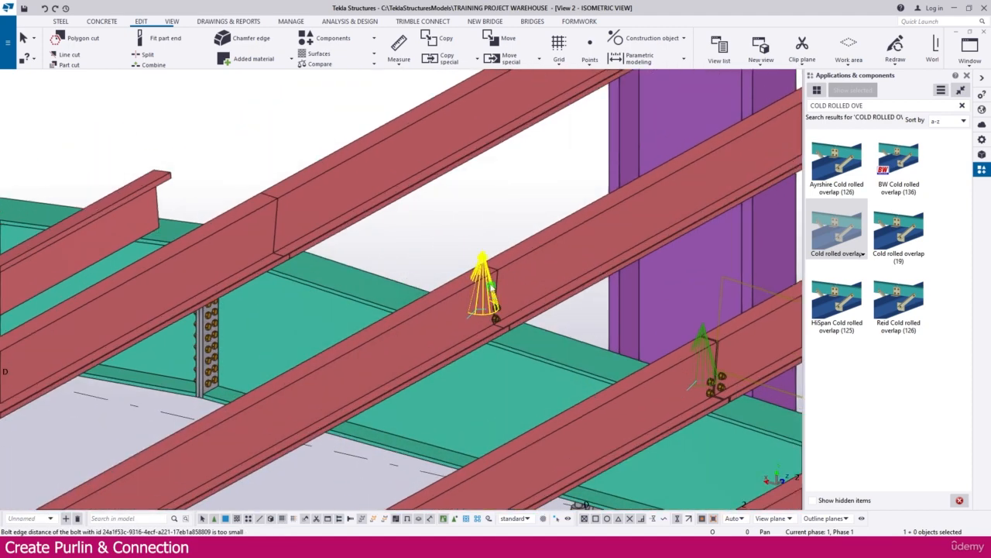
pyautogui.press('Escape')
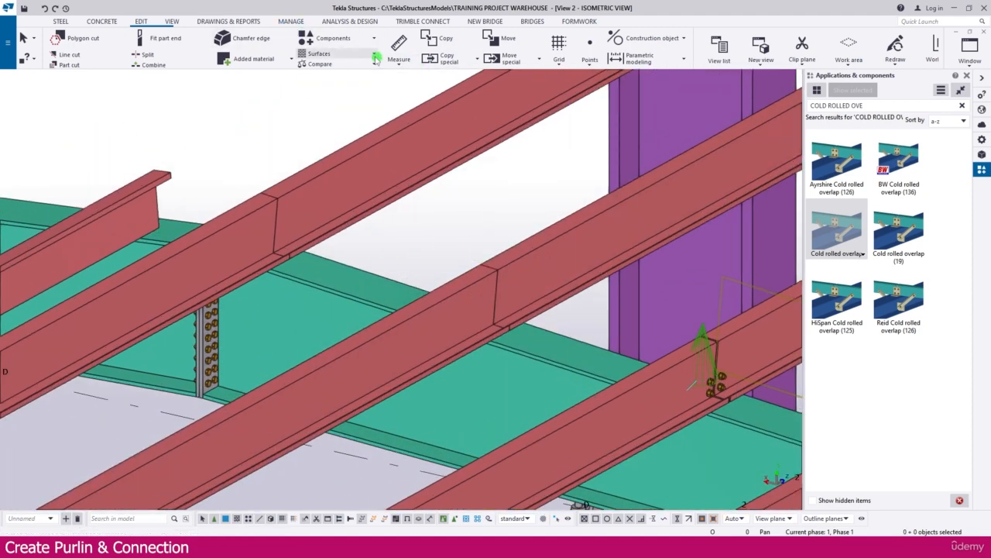
# Add Cold rolled overlap connections for the abutting purlin pairs at the seventh and eighth joints of the second frame's long rafter segment
pyautogui.click(347, 38)
pyautogui.click(333, 94)
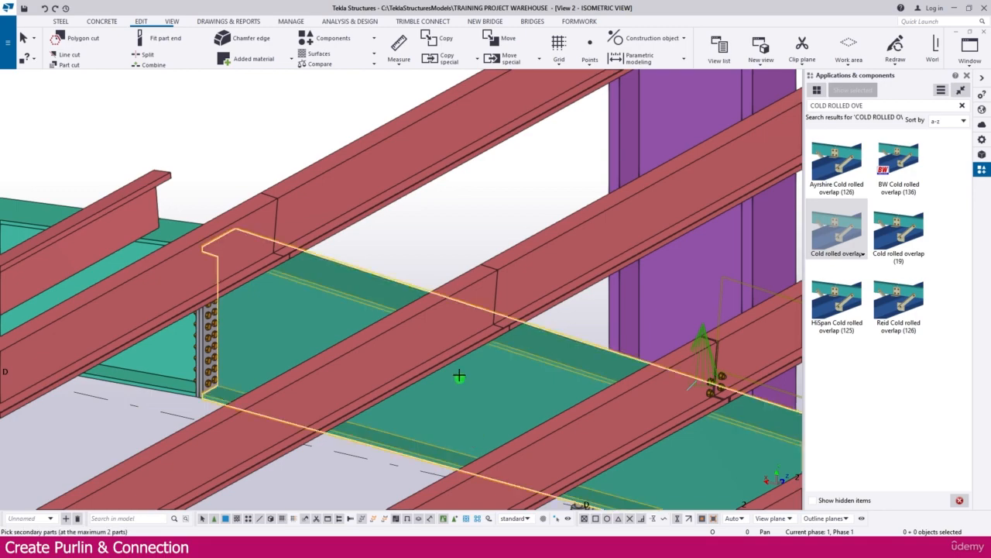
pyautogui.click(460, 374)
pyautogui.click(529, 284)
pyautogui.middleClick(529, 283)
pyautogui.click(294, 323)
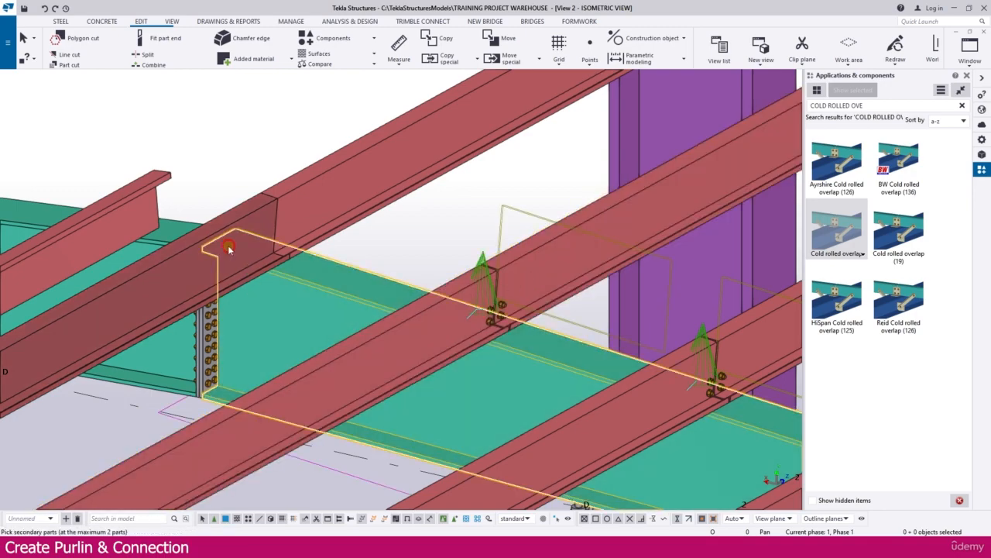
pyautogui.click(314, 189)
pyautogui.middleClick(315, 189)
# Select the eight purlins spanning between grid lines B and C, and open the Grid C view
pyautogui.scroll(-10, 314, 189)
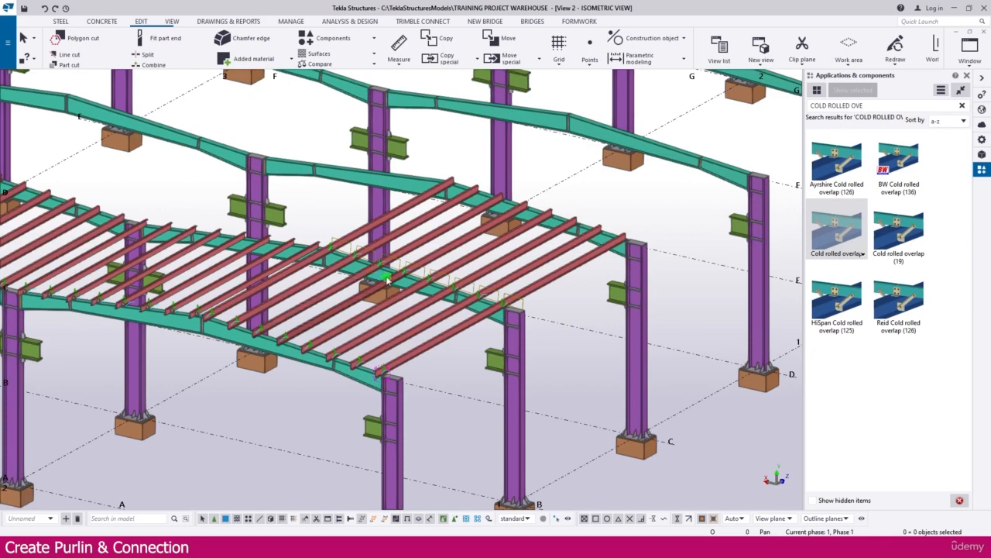
pyautogui.keyDown('ctrl'); pyautogui.moveTo(386, 279); pyautogui.dragTo(344, 275, button='middle'); pyautogui.keyUp('ctrl')
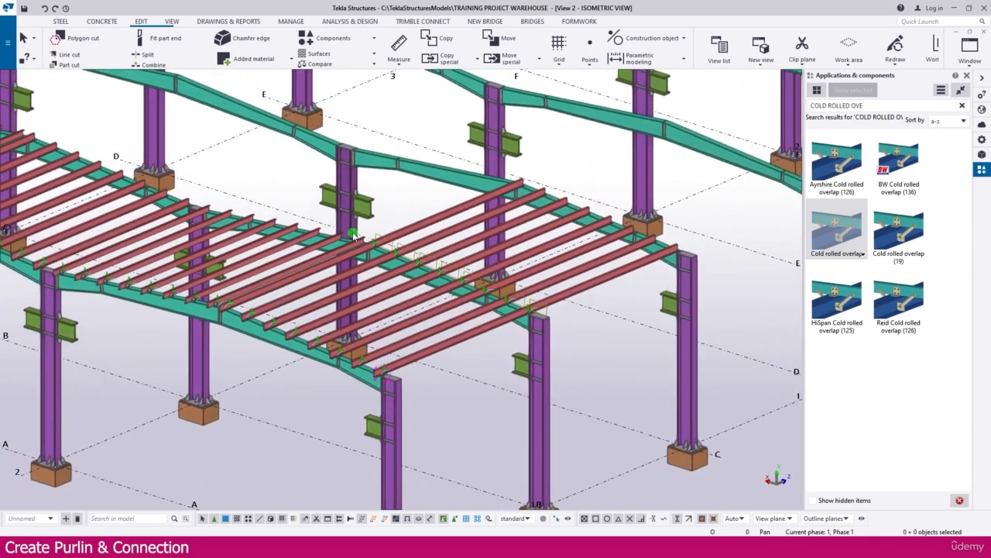
pyautogui.moveTo(347, 177); pyautogui.dragTo(346, 237, button='middle')
pyautogui.scroll(2, 567, 339)
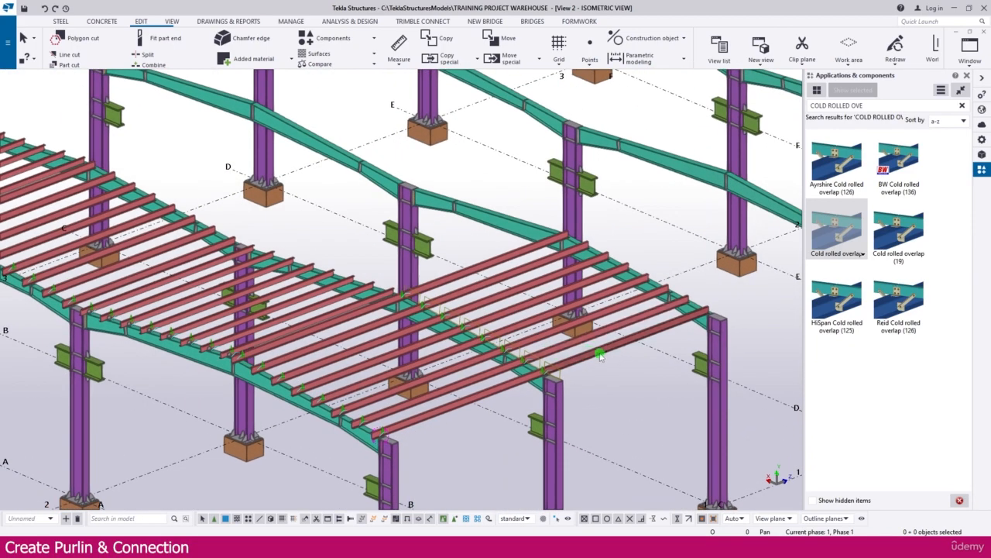
pyautogui.scroll(4, 555, 319)
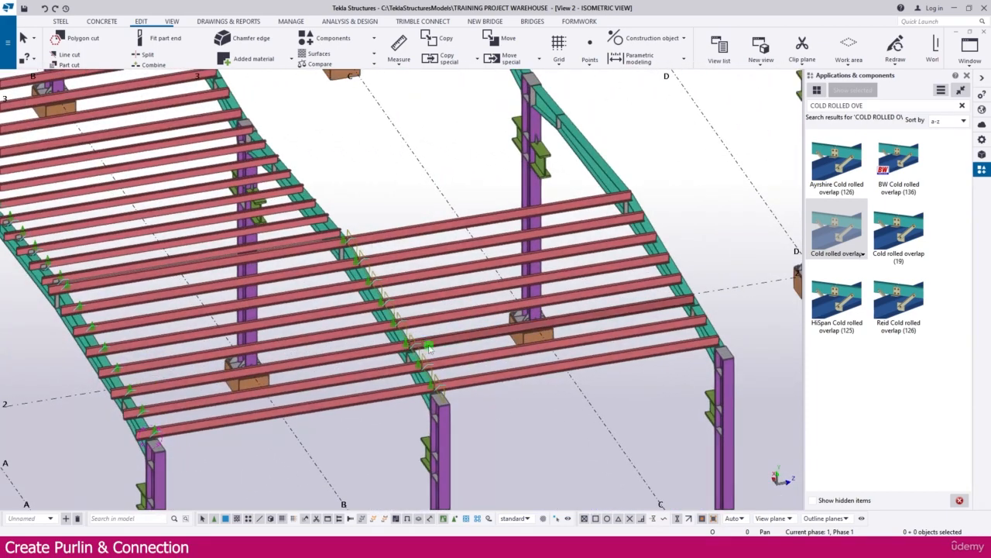
pyautogui.keyDown('ctrl'); pyautogui.moveTo(522, 363); pyautogui.dragTo(498, 354, button='middle'); pyautogui.keyUp('ctrl')
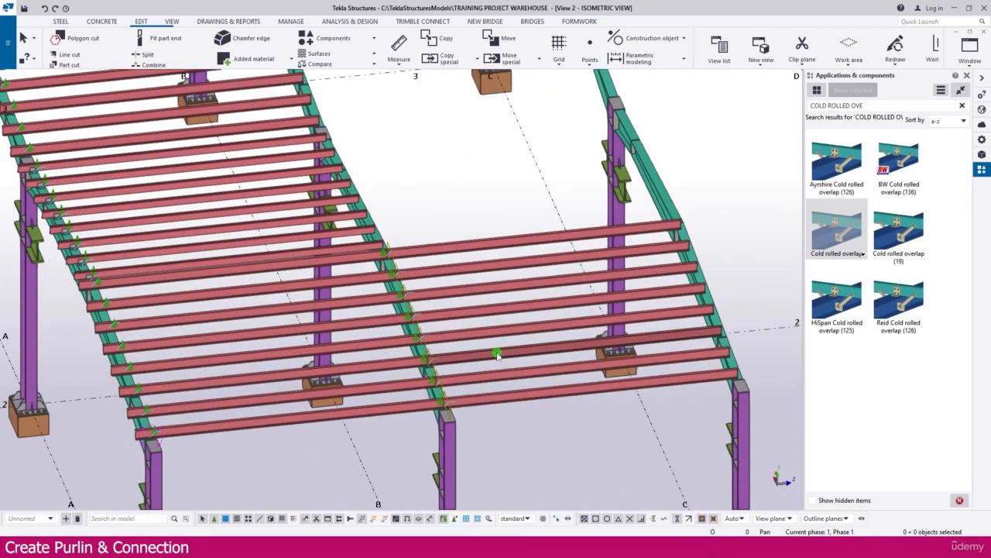
pyautogui.moveTo(503, 392); pyautogui.dragTo(502, 389)
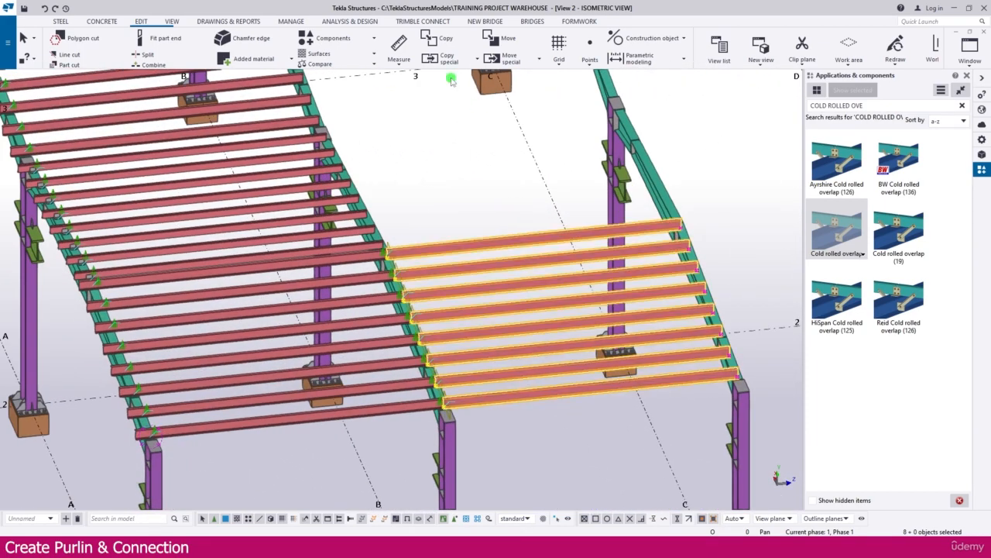
pyautogui.click(172, 22)
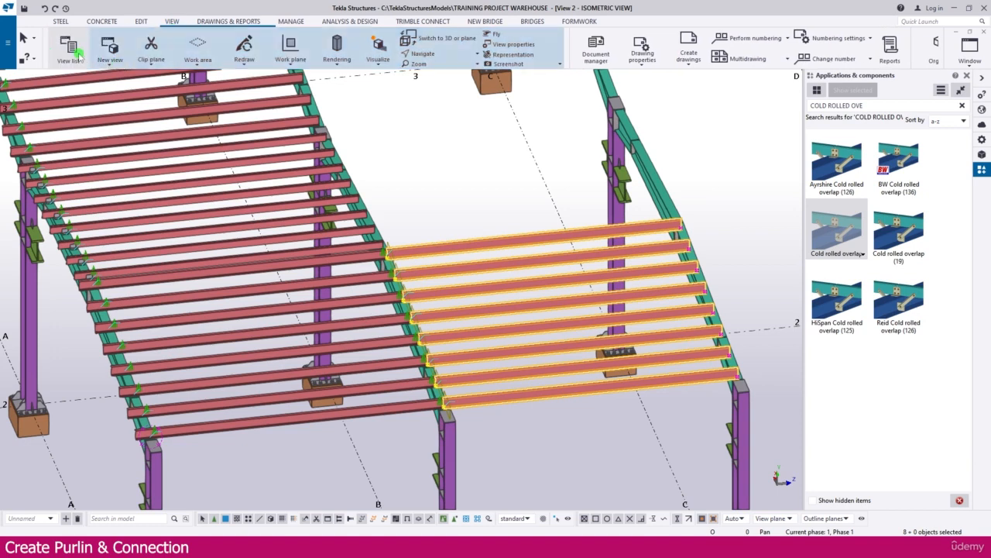
pyautogui.click(69, 48)
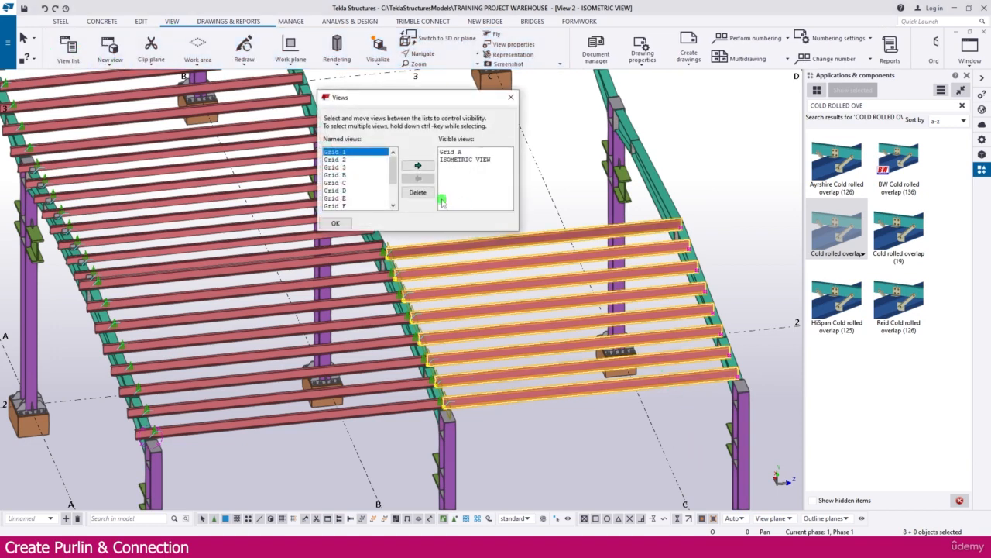
pyautogui.doubleClick(335, 183)
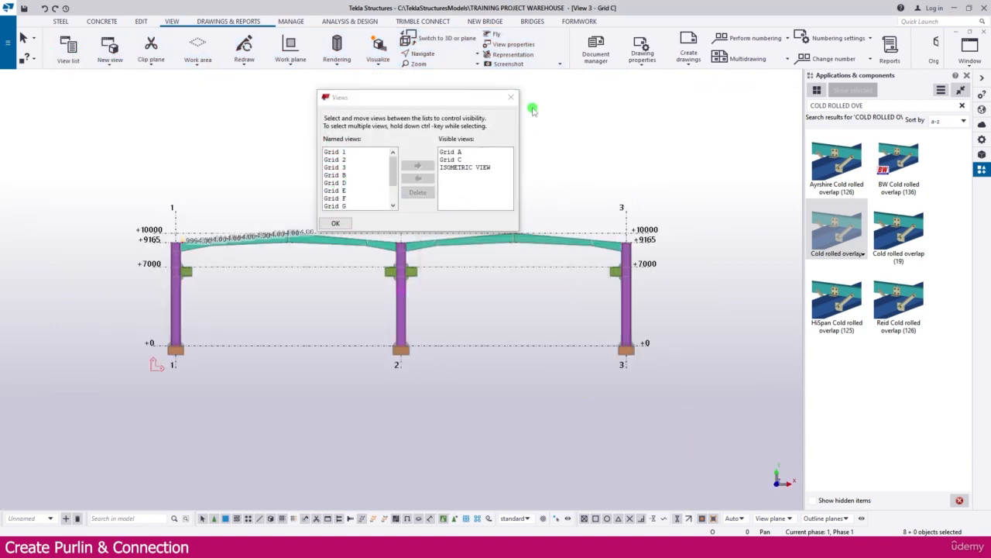
pyautogui.click(511, 99)
# Set the work plane parallel to the Grid C view plane
pyautogui.scroll(4, 593, 248)
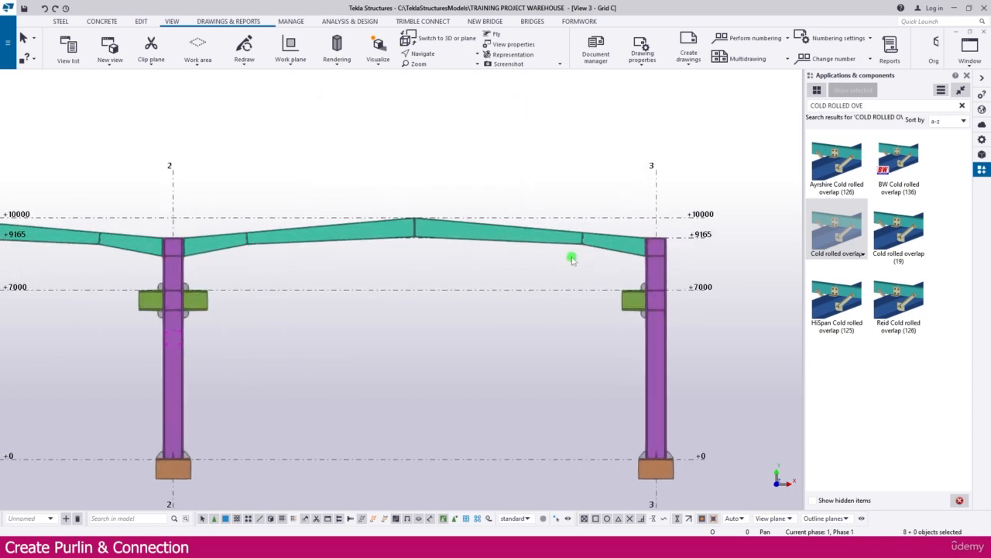
pyautogui.scroll(-2, 571, 256)
pyautogui.moveTo(137, 250); pyautogui.dragTo(287, 248, button='middle')
pyautogui.scroll(2, 287, 248)
pyautogui.scroll(6, 352, 236)
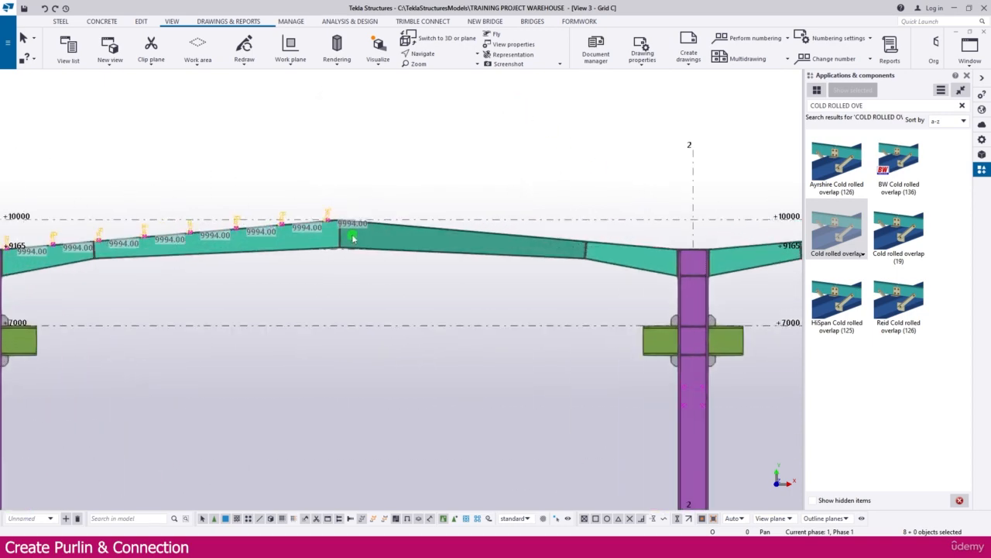
pyautogui.scroll(-5, 328, 223)
pyautogui.scroll(2, 67, 262)
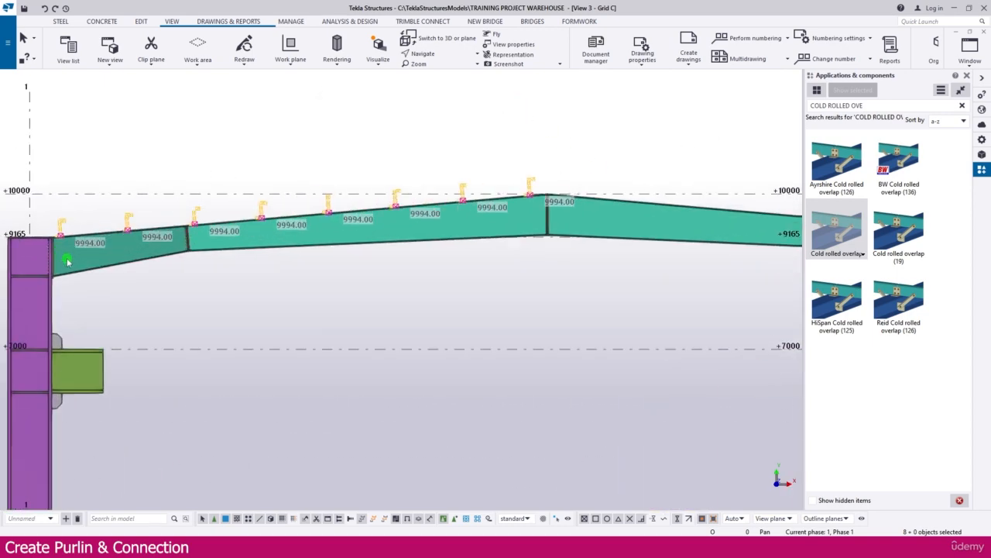
pyautogui.click(299, 69)
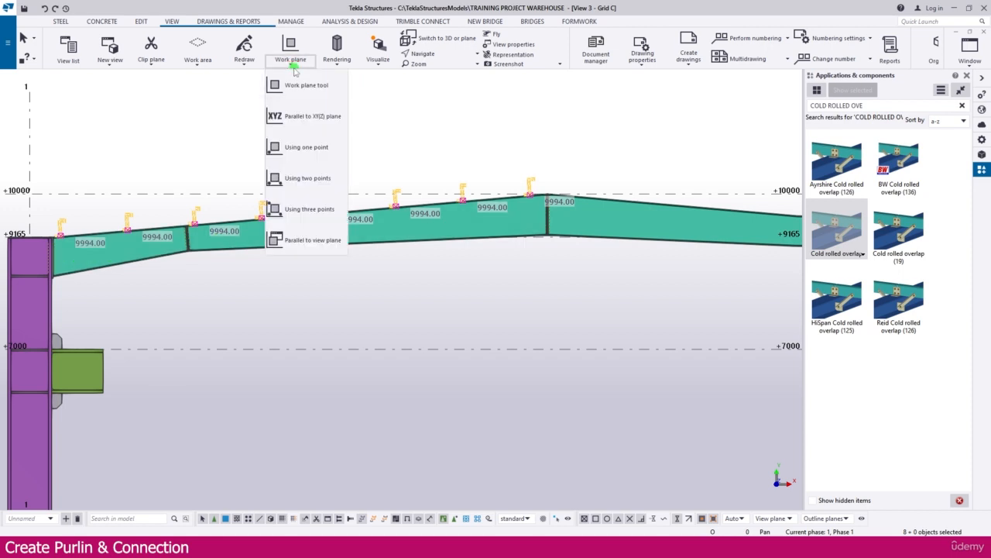
pyautogui.click(314, 240)
# Mirror-copy the eight selected purlins about the vertical mid-span line between grids 1 and 2, without expanding the view depth
pyautogui.scroll(-4, 349, 144)
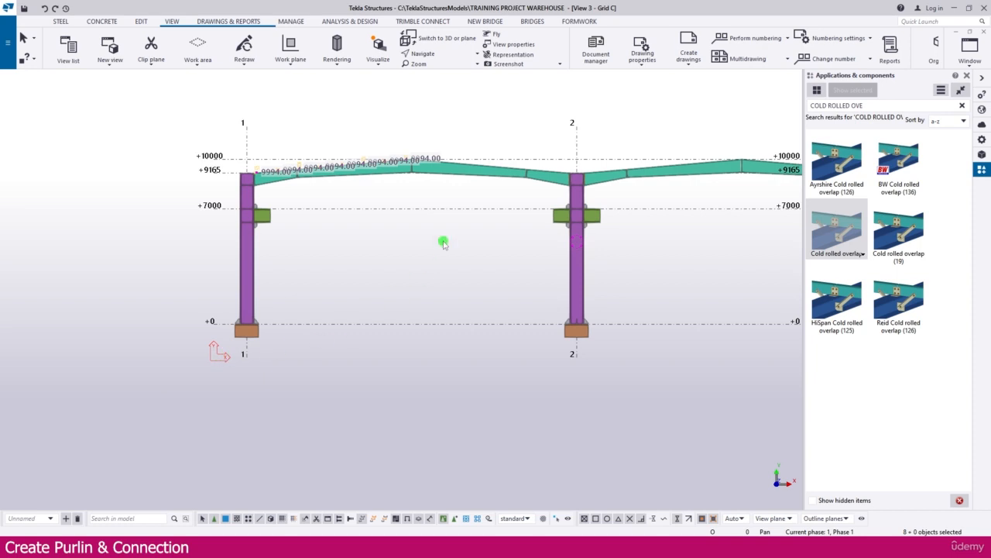
pyautogui.moveTo(443, 242); pyautogui.dragTo(354, 268, button='middle')
pyautogui.scroll(2, 345, 182)
pyautogui.rightClick(346, 183)
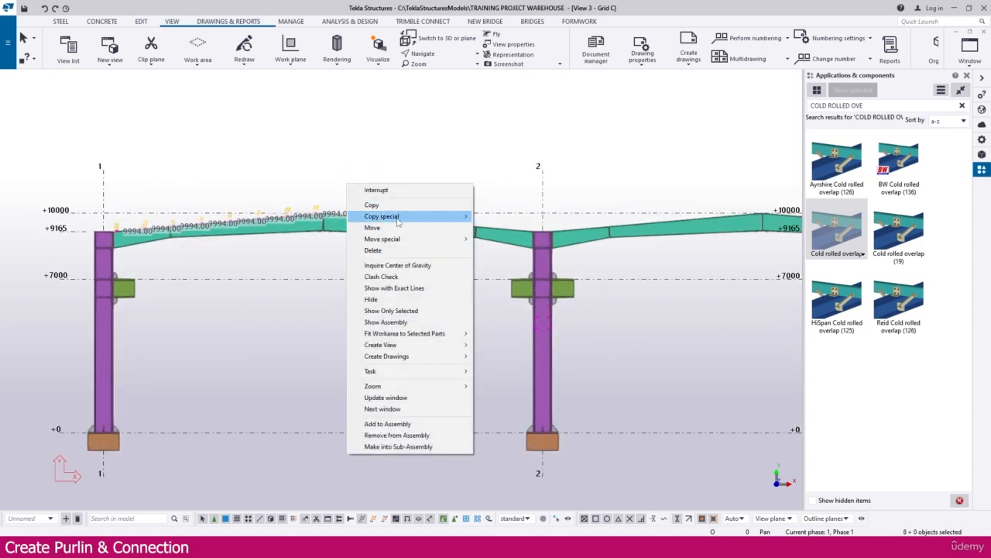
pyautogui.moveTo(398, 221)
pyautogui.click(500, 240)
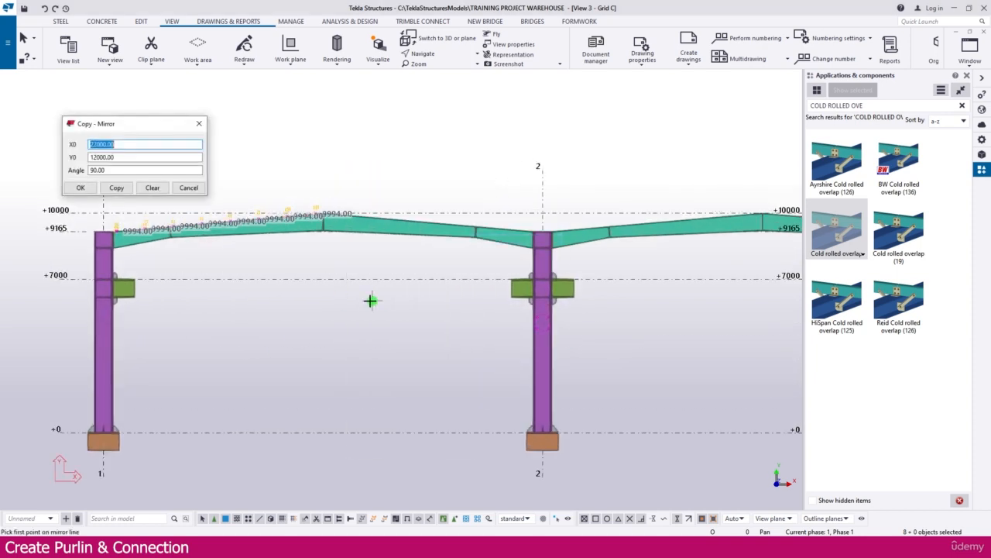
pyautogui.click(323, 278)
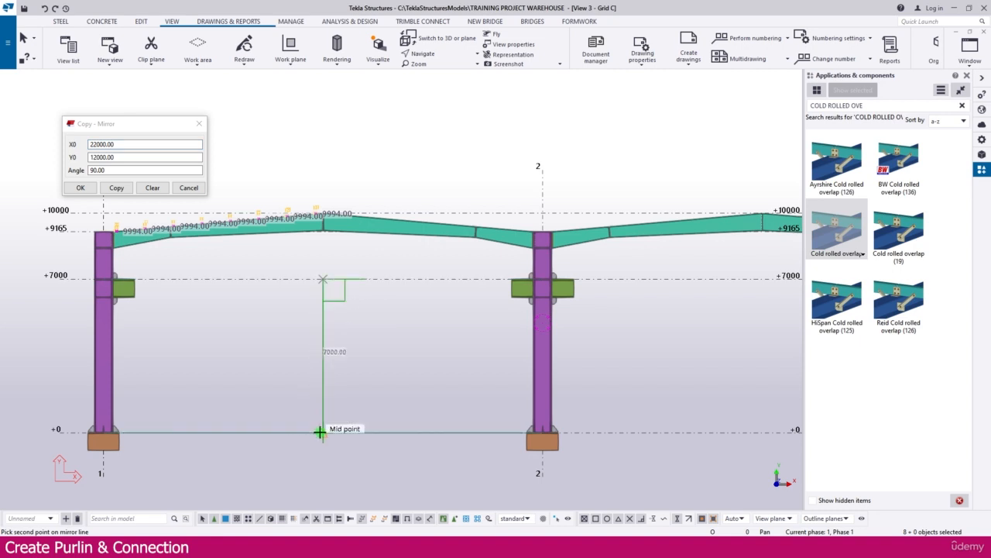
pyautogui.click(320, 432)
pyautogui.click(116, 187)
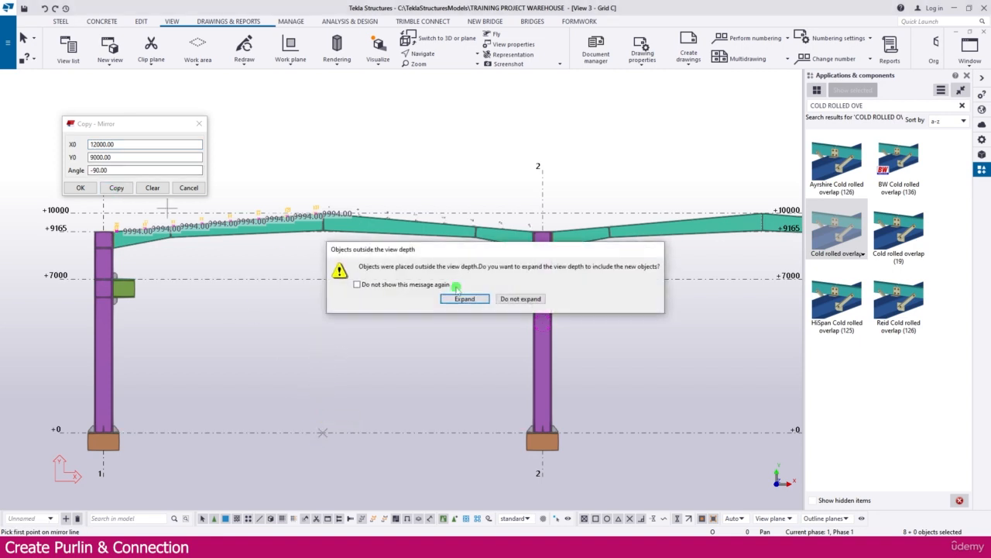
pyautogui.click(521, 299)
# Leave the mirror command and add the eight mirrored purlins on the slope towards grid 2 to the selection
pyautogui.scroll(10, 546, 228)
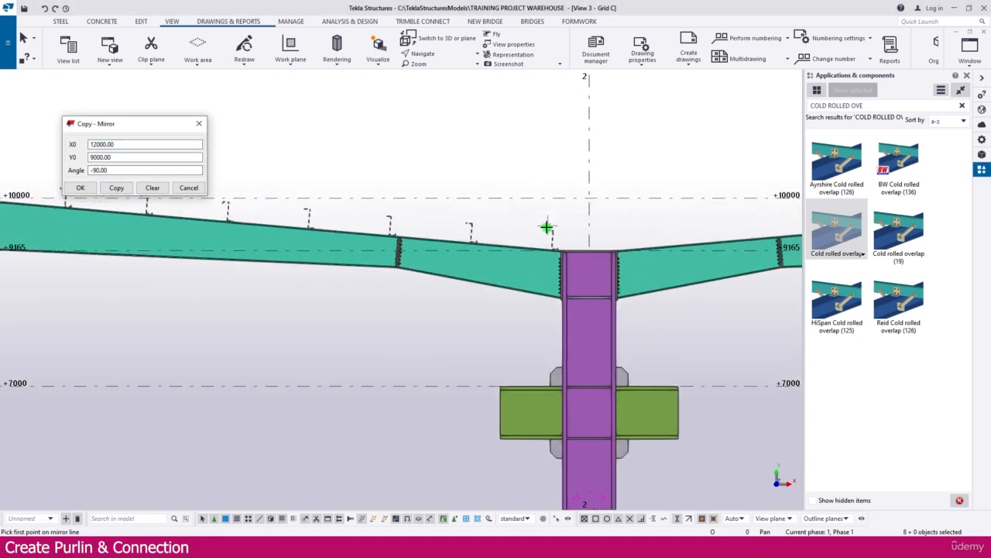
pyautogui.scroll(-5, 566, 239)
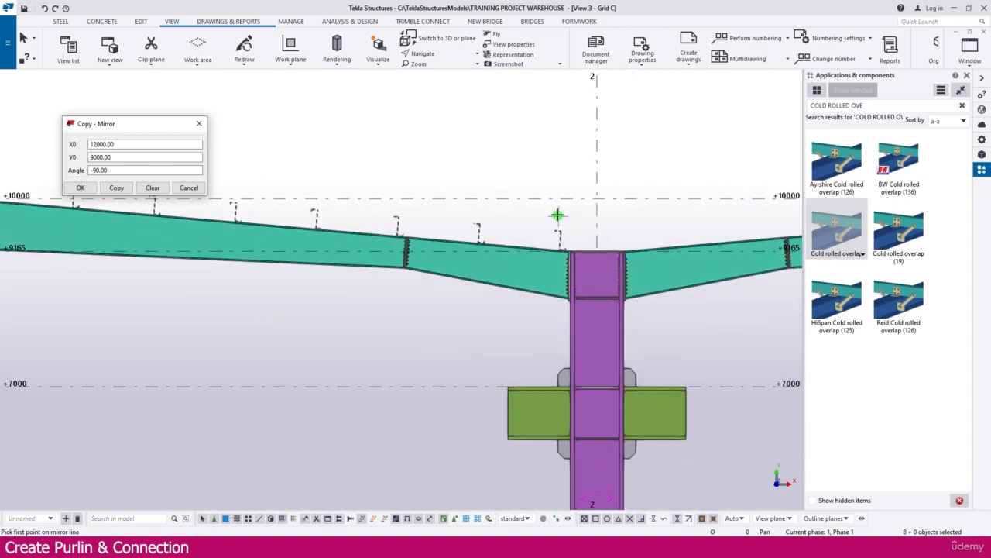
pyautogui.rightClick(545, 194)
pyautogui.click(586, 201)
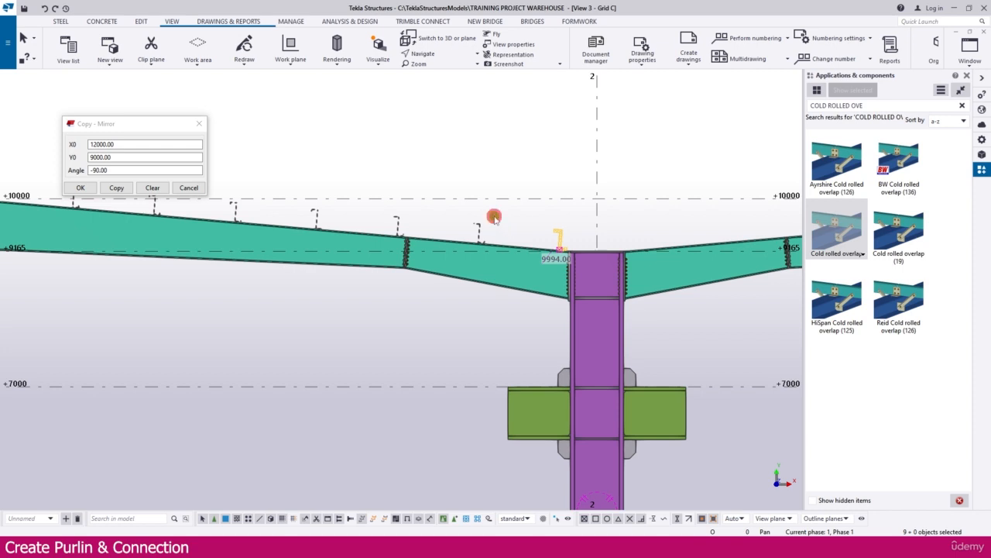
pyautogui.keyDown('ctrl'); pyautogui.click(495, 217); pyautogui.keyUp('ctrl')
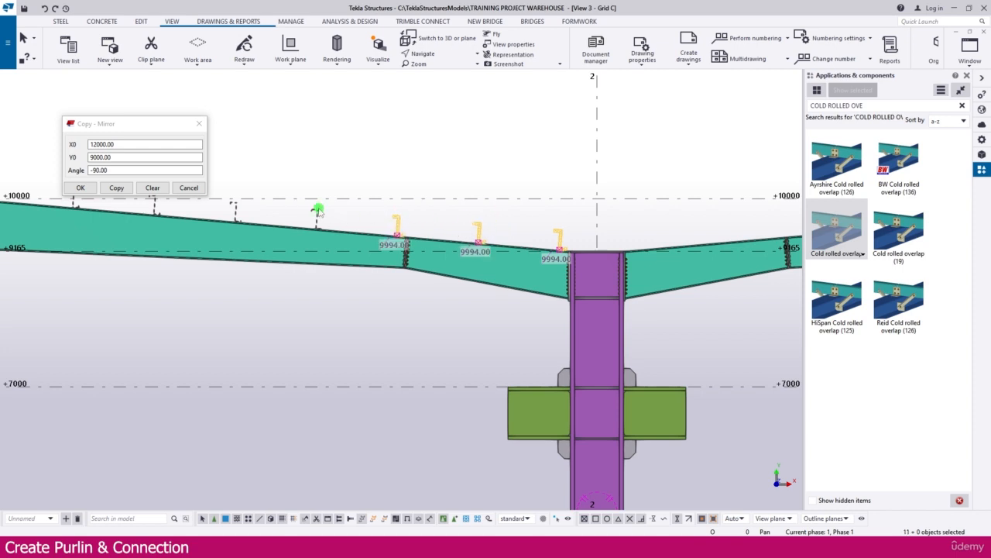
pyautogui.moveTo(232, 209); pyautogui.dragTo(392, 290, button='middle')
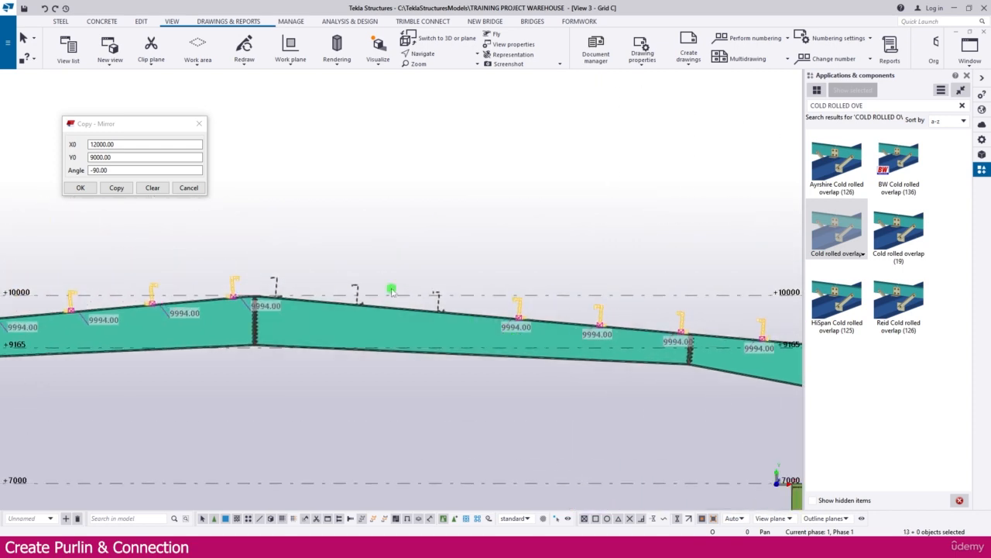
pyautogui.keyDown('ctrl'); pyautogui.moveTo(265, 249); pyautogui.dragTo(688, 364); pyautogui.keyUp('ctrl')
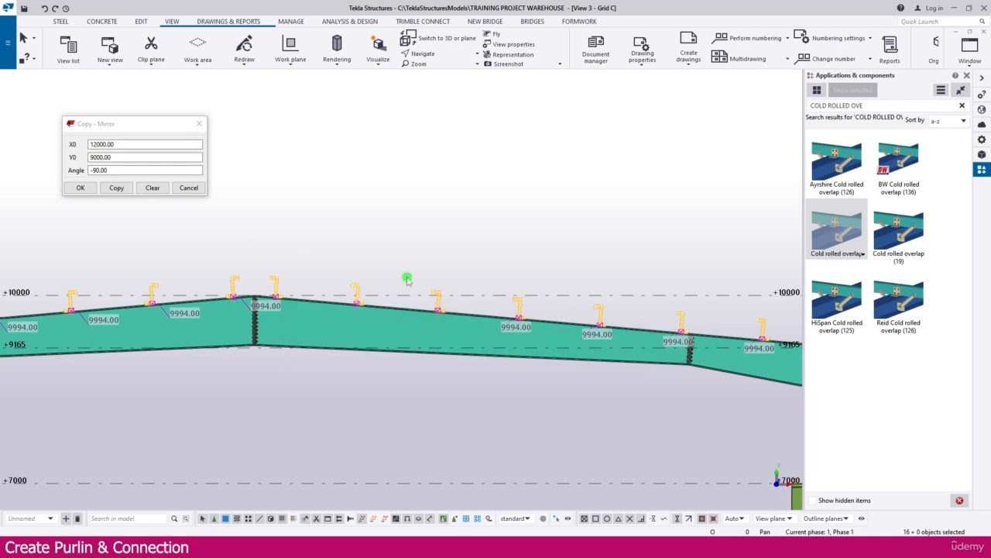
pyautogui.scroll(-2, 355, 222)
pyautogui.scroll(-1, 355, 222)
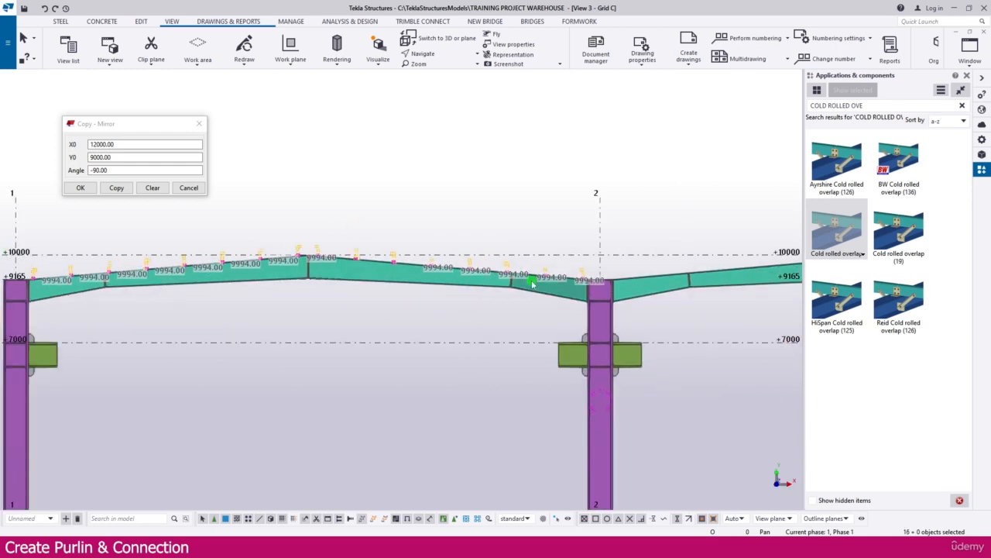
# Mirror-copy all sixteen selected purlins about grid line 2 onto the span towards grid 3, without expanding the view depth
pyautogui.scroll(5, 628, 304)
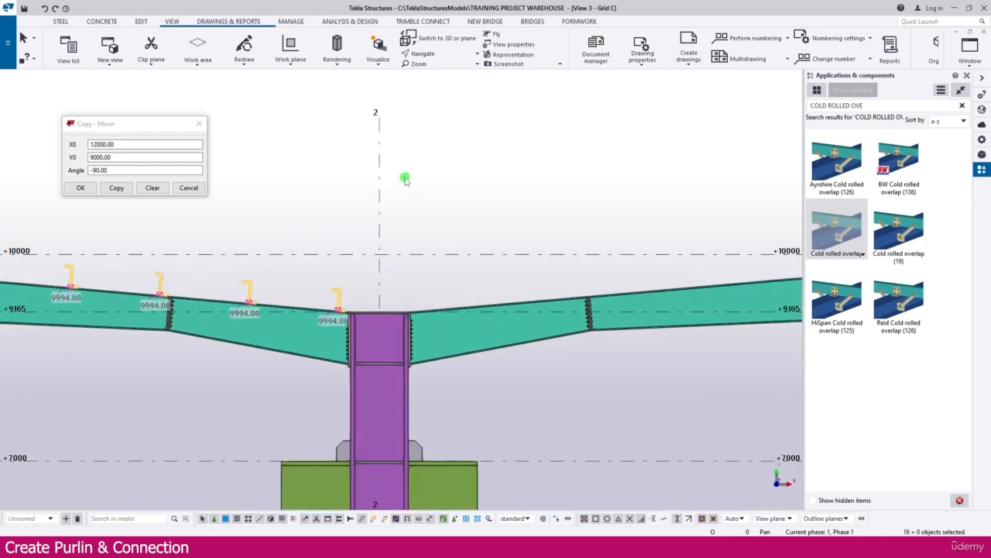
pyautogui.click(190, 187)
pyautogui.rightClick(235, 179)
pyautogui.moveTo(280, 217)
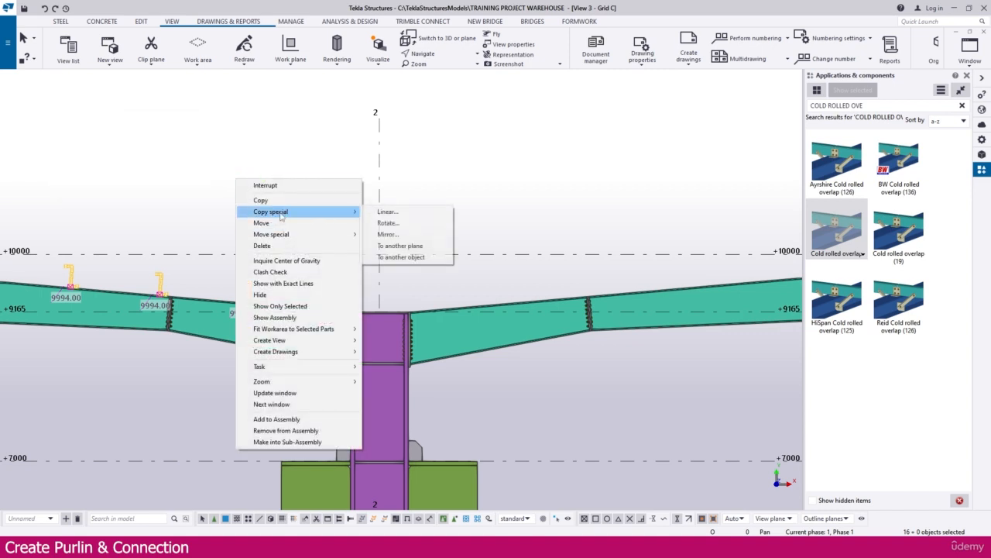
pyautogui.click(383, 234)
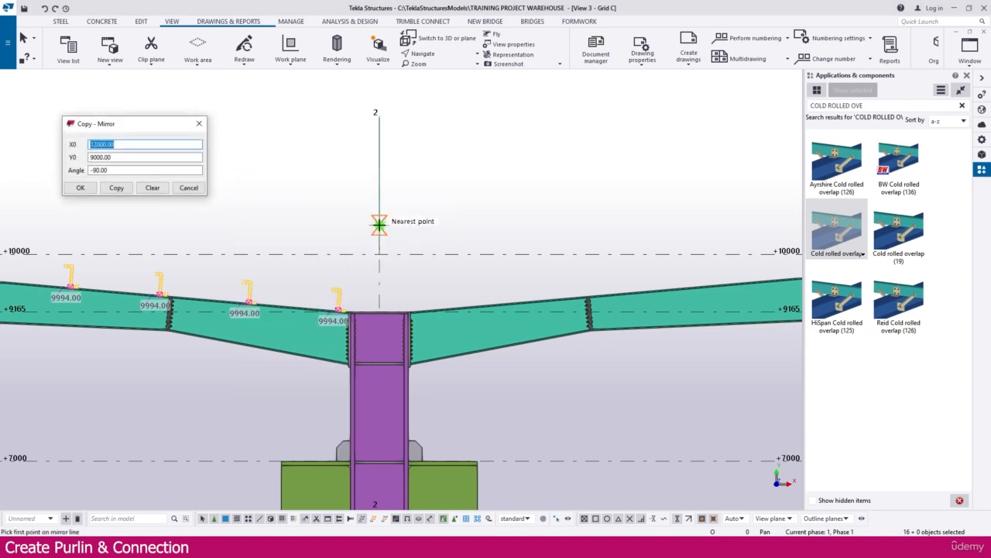
pyautogui.click(379, 253)
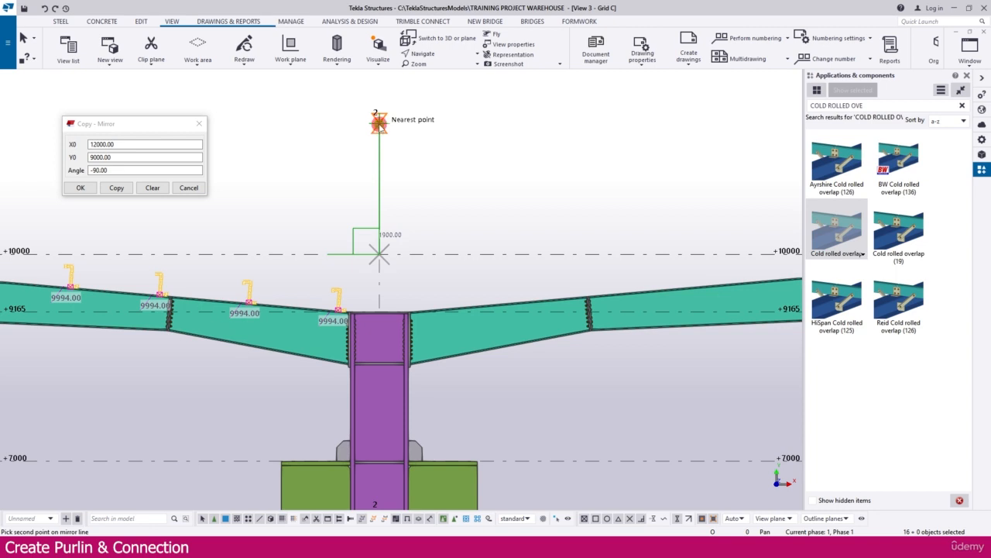
pyautogui.click(379, 123)
pyautogui.click(127, 190)
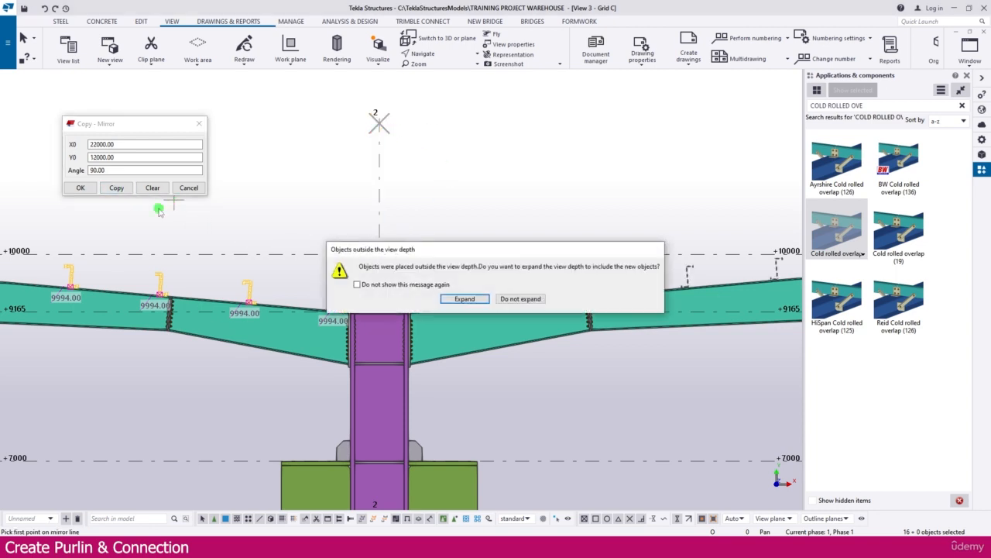
pyautogui.click(524, 301)
pyautogui.scroll(-5, 374, 281)
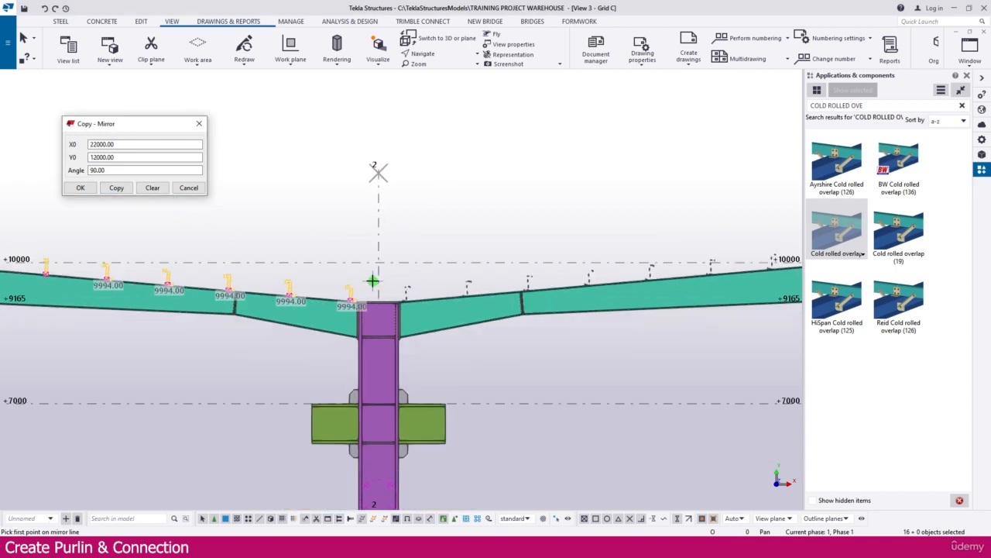
pyautogui.moveTo(619, 315); pyautogui.dragTo(498, 303, button='middle')
pyautogui.scroll(3, 596, 275)
pyautogui.scroll(3, 596, 278)
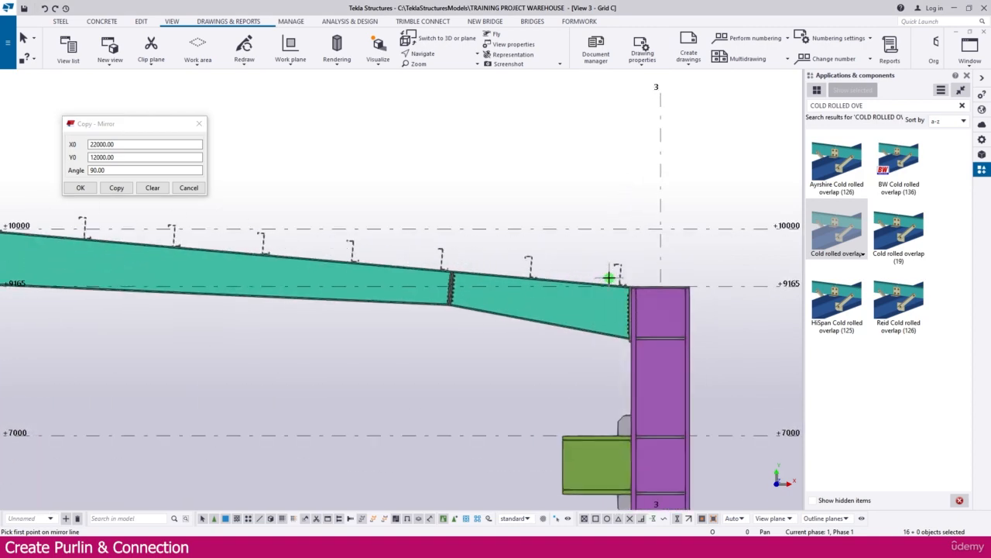
pyautogui.scroll(-4, 609, 277)
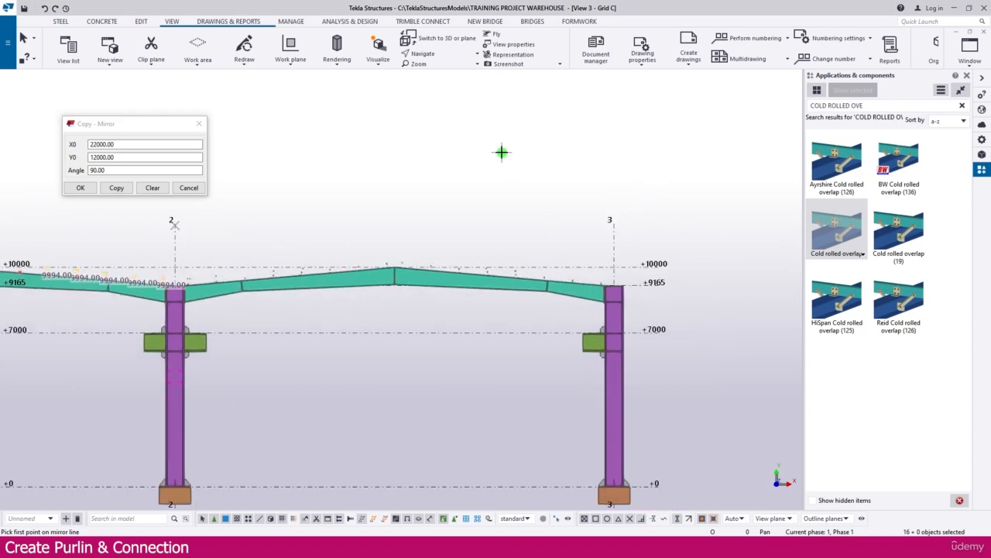
# Examine the mirrored purlins and their overlap cleats along the grid B frame in the isometric view
pyautogui.scroll(-5, 454, 239)
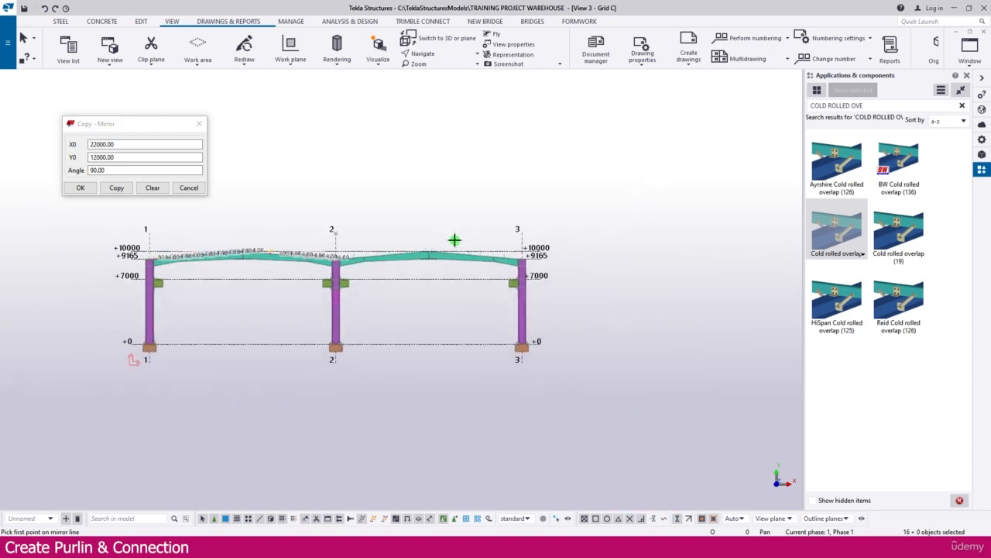
pyautogui.hotkey('ctrl', 'Tab')
pyautogui.scroll(-6, 433, 248)
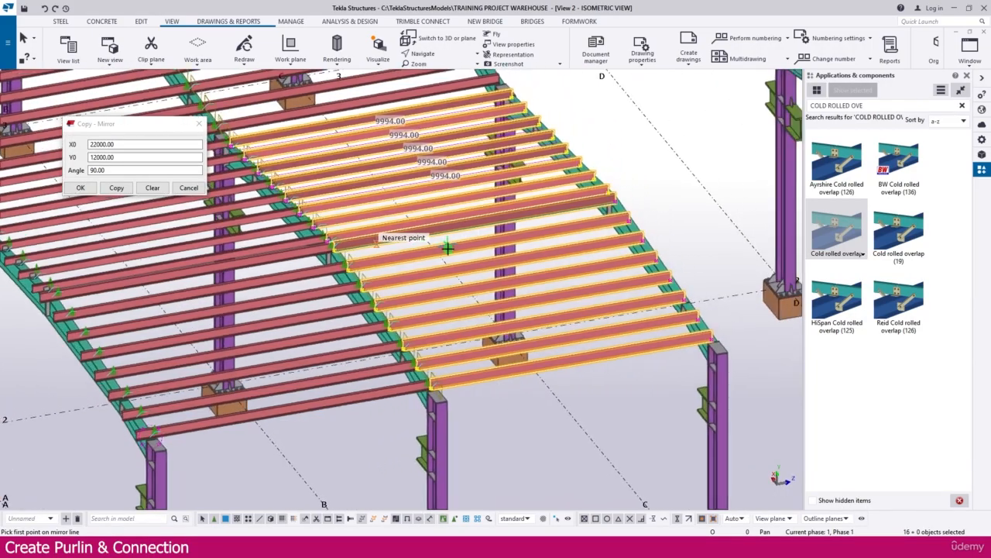
pyautogui.scroll(8, 359, 145)
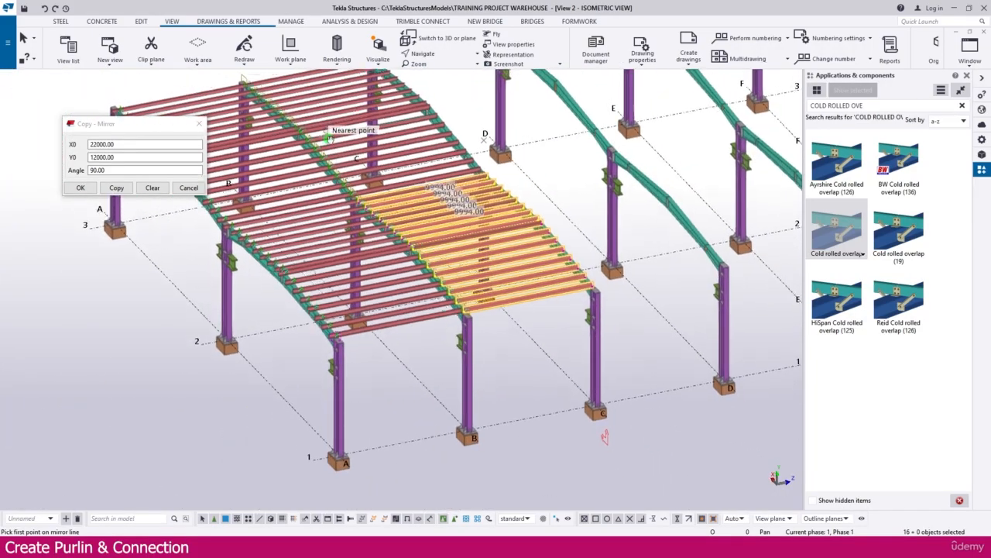
pyautogui.scroll(4, 440, 308)
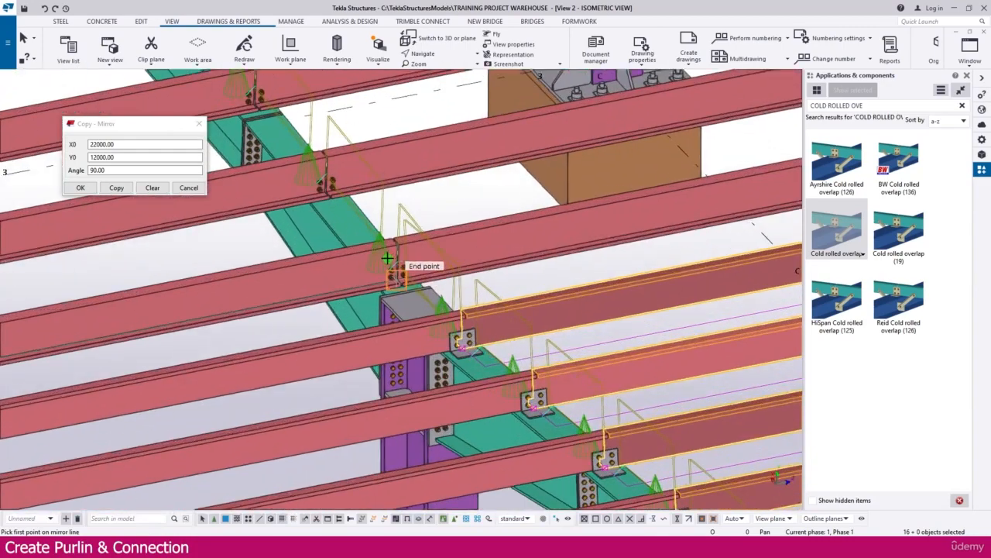
pyautogui.scroll(-5, 416, 295)
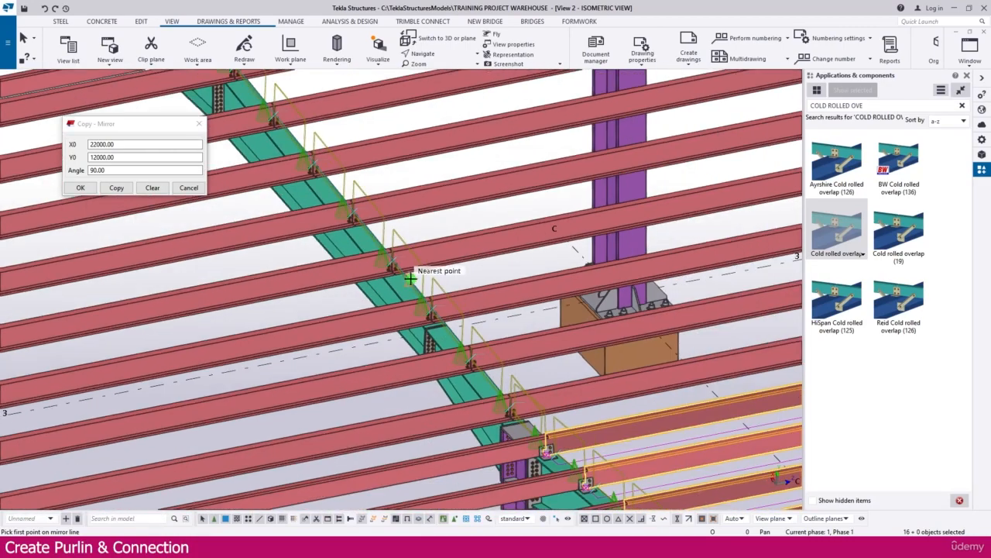
pyautogui.scroll(-3, 410, 278)
pyautogui.moveTo(248, 101); pyautogui.dragTo(354, 262, button='middle')
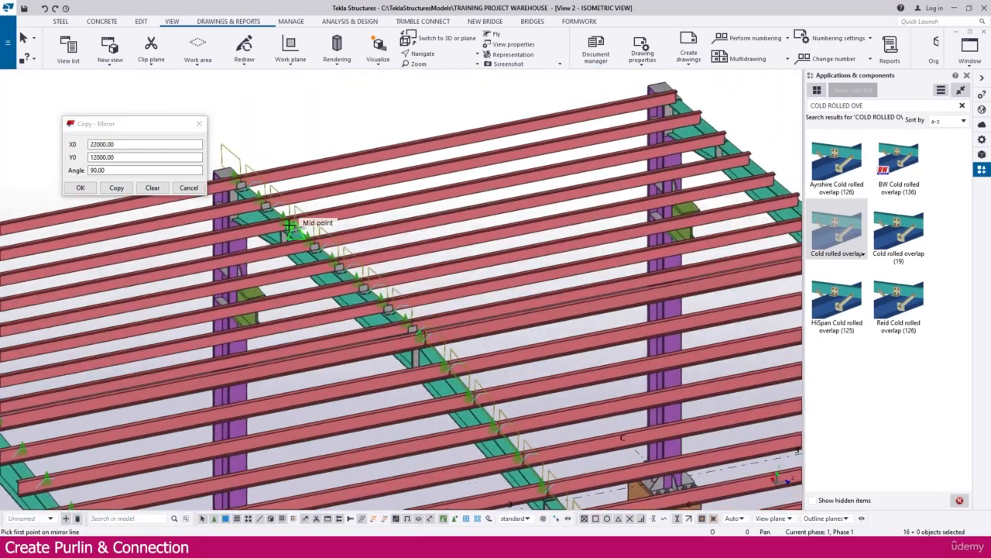
pyautogui.scroll(5, 263, 194)
pyautogui.moveTo(255, 178); pyautogui.dragTo(278, 253, button='middle')
pyautogui.scroll(8, 277, 252)
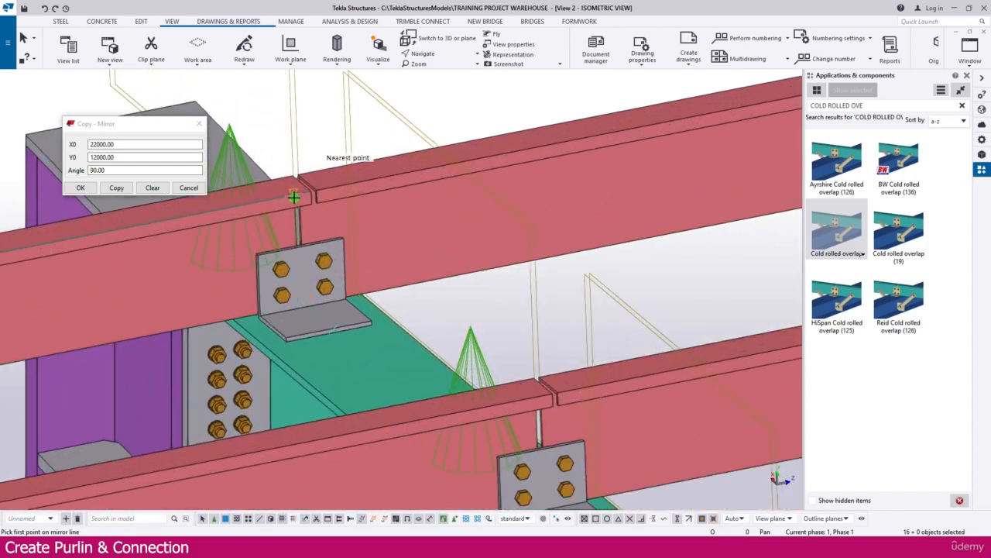
pyautogui.scroll(-8, 289, 271)
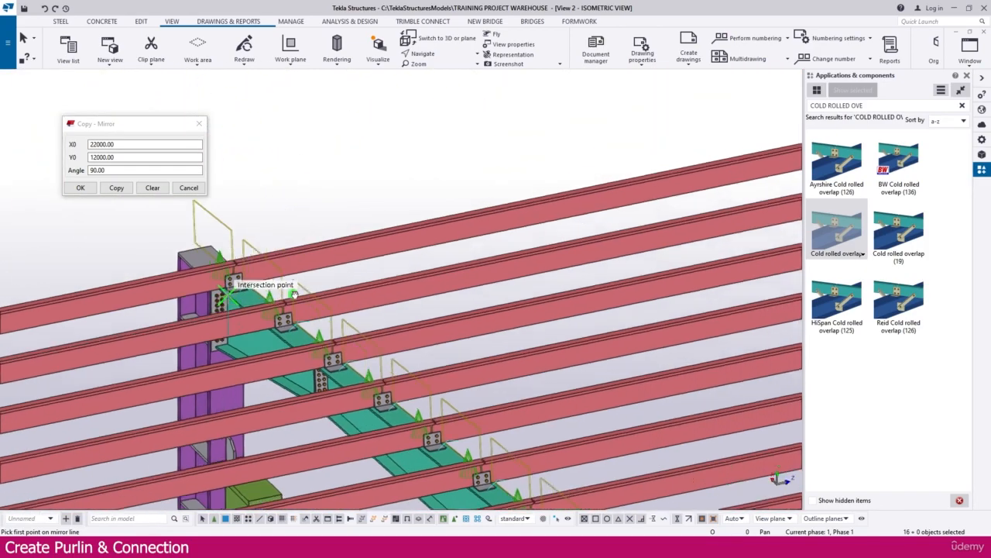
pyautogui.moveTo(295, 294); pyautogui.dragTo(356, 287, button='middle')
pyautogui.scroll(-4, 356, 287)
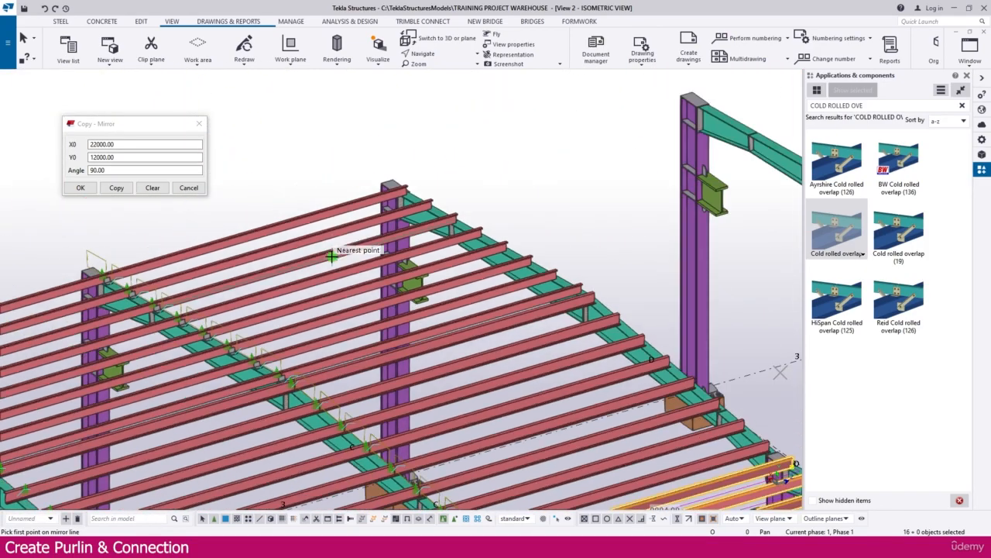
pyautogui.scroll(1, 321, 235)
pyautogui.moveTo(364, 433); pyautogui.dragTo(380, 352, button='middle')
pyautogui.scroll(8, 380, 353)
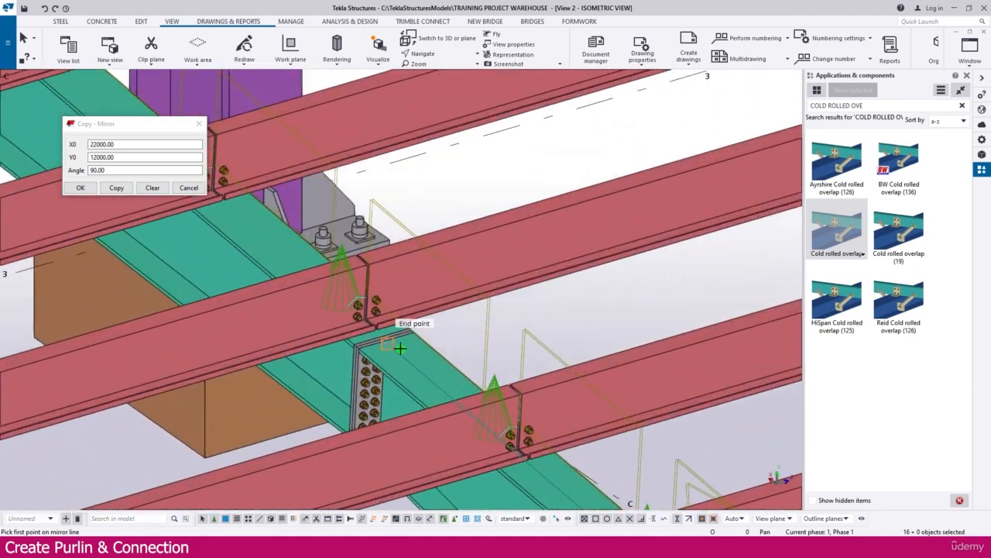
pyautogui.scroll(3, 353, 272)
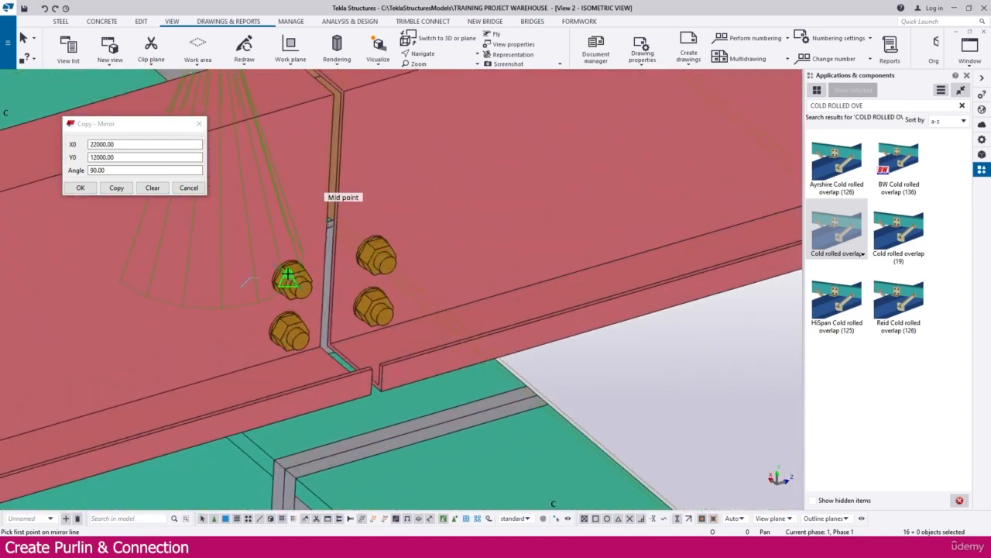
pyautogui.scroll(-4, 289, 275)
pyautogui.scroll(-10, 298, 272)
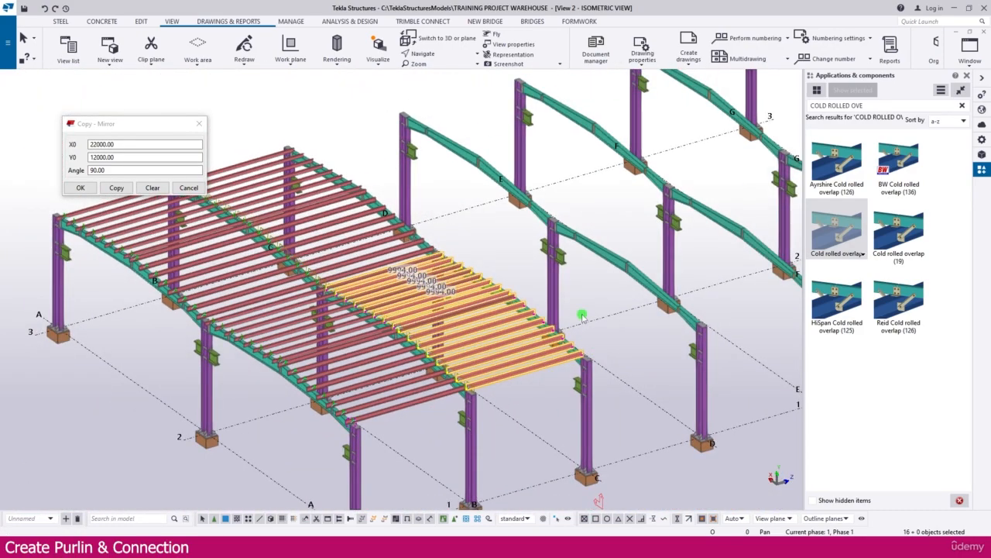
# Leave the mirror command and add the purlins between grids 2 and 3 in bay B–C to the selection
pyautogui.rightClick(582, 316)
pyautogui.click(620, 49)
pyautogui.keyDown('ctrl'); pyautogui.moveTo(559, 375); pyautogui.dragTo(486, 380, button='middle'); pyautogui.keyUp('ctrl')
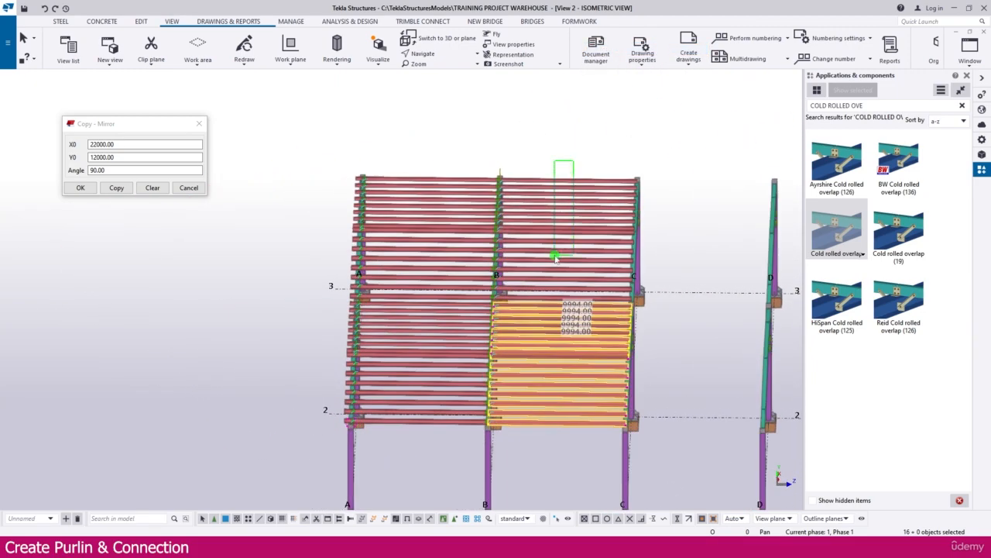
pyautogui.click(534, 305)
pyautogui.keyDown('ctrl'); pyautogui.moveTo(553, 300); pyautogui.dragTo(580, 332, button='middle'); pyautogui.keyUp('ctrl')
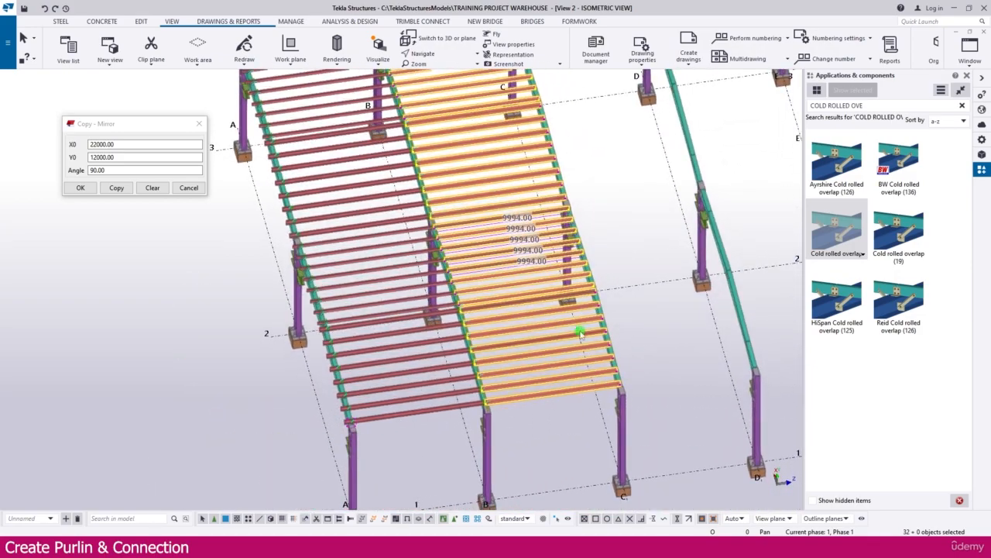
pyautogui.scroll(4, 522, 303)
pyautogui.scroll(-2, 516, 323)
pyautogui.scroll(-5, 468, 194)
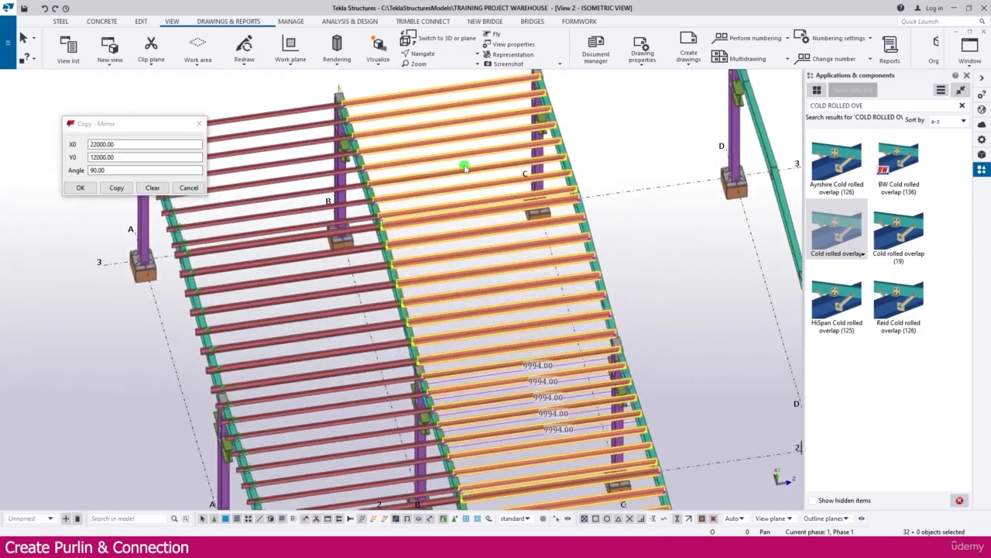
pyautogui.keyDown('ctrl'); pyautogui.moveTo(459, 223); pyautogui.dragTo(488, 293, button='middle'); pyautogui.keyUp('ctrl')
pyautogui.keyDown('ctrl'); pyautogui.moveTo(543, 375); pyautogui.dragTo(467, 313, button='middle'); pyautogui.keyUp('ctrl')
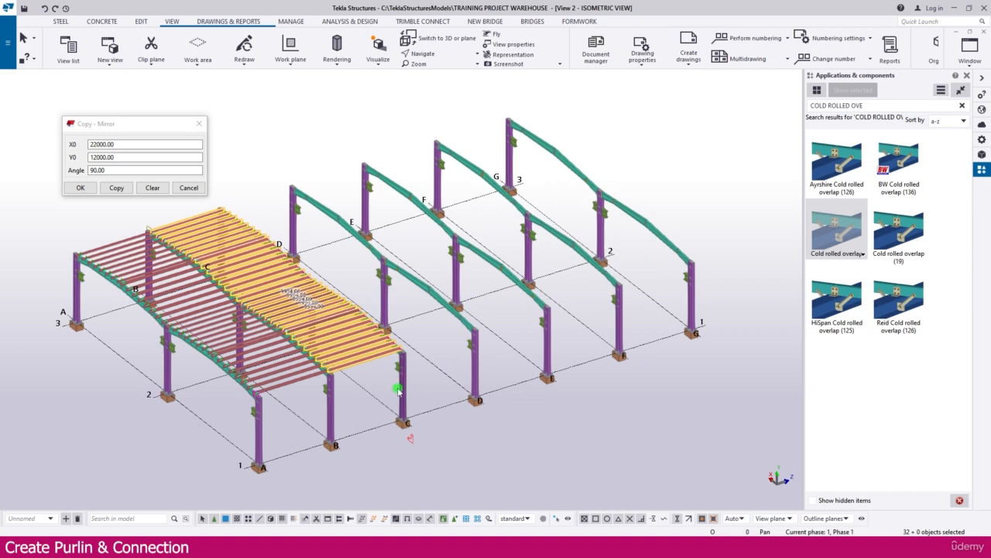
# Set the work plane at the base of the column at grid B/1, with its X axis running along grid line 1 towards G
pyautogui.scroll(8, 408, 409)
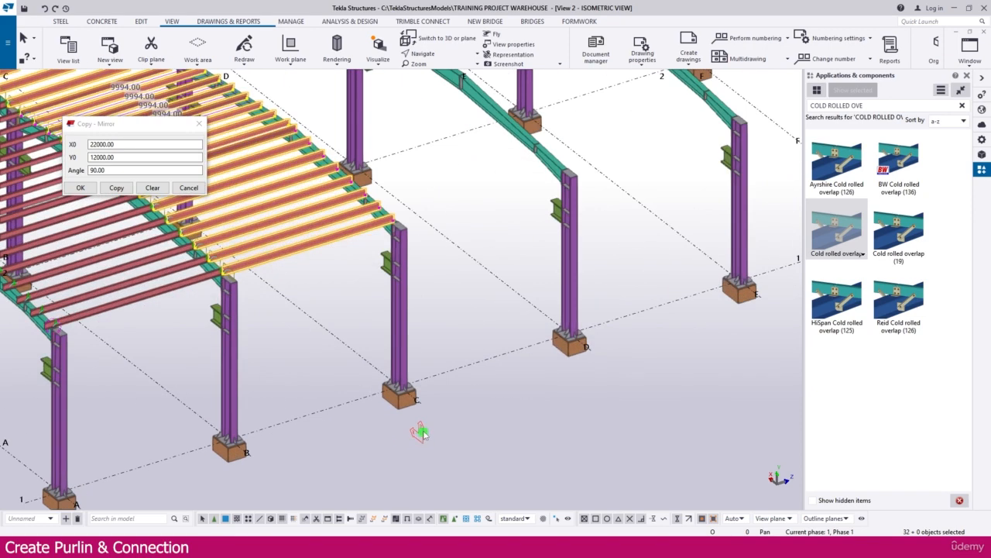
pyautogui.scroll(2, 428, 418)
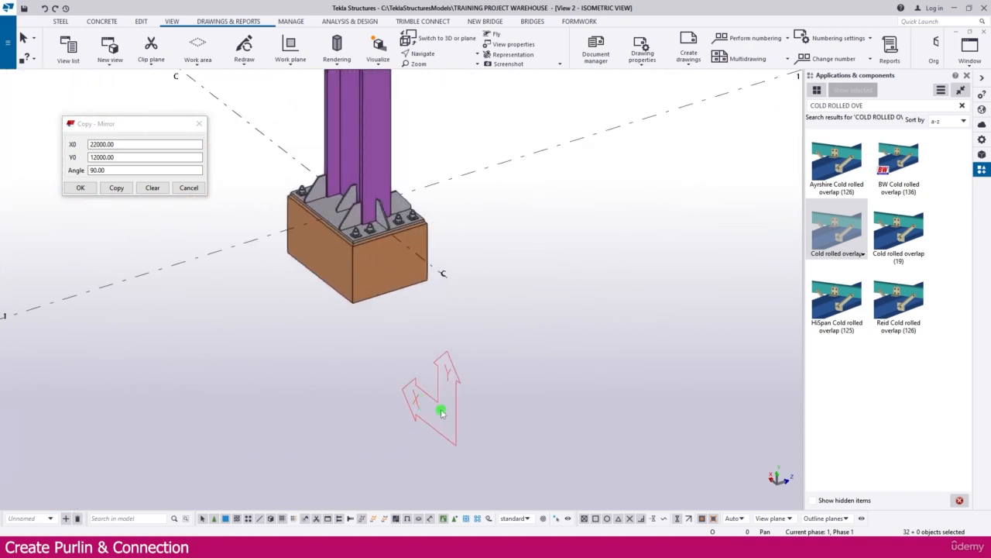
pyautogui.scroll(-5, 458, 382)
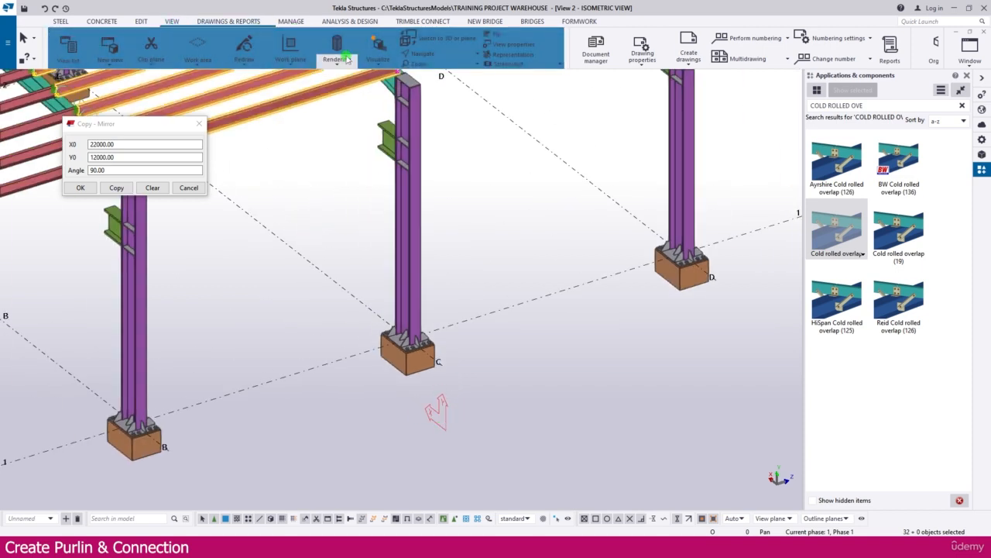
pyautogui.click(291, 54)
pyautogui.click(308, 90)
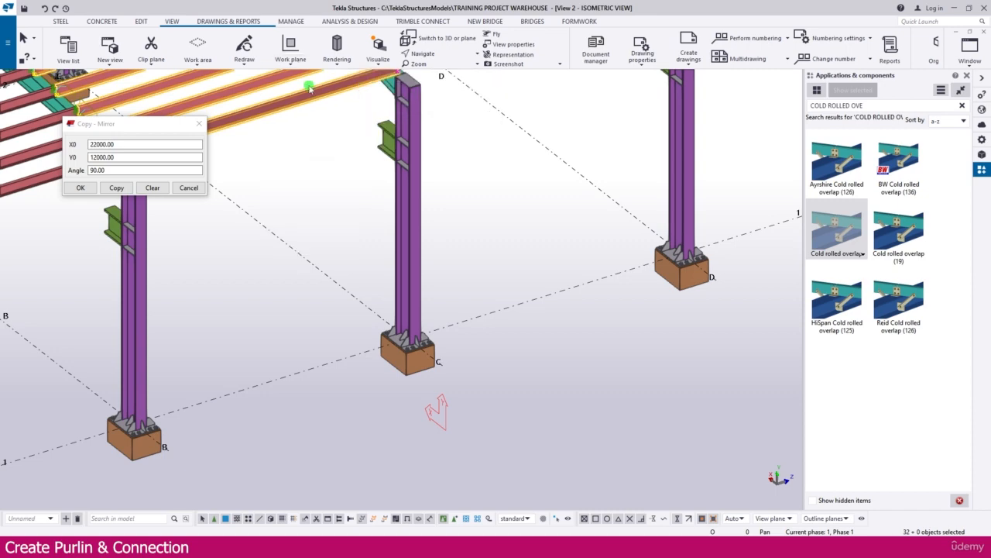
pyautogui.moveTo(463, 195); pyautogui.dragTo(481, 316, button='middle')
pyautogui.moveTo(433, 240); pyautogui.dragTo(465, 307, button='middle')
pyautogui.moveTo(370, 326); pyautogui.dragTo(390, 232, button='middle')
pyautogui.moveTo(321, 403); pyautogui.dragTo(357, 313, button='middle')
pyautogui.scroll(4, 239, 390)
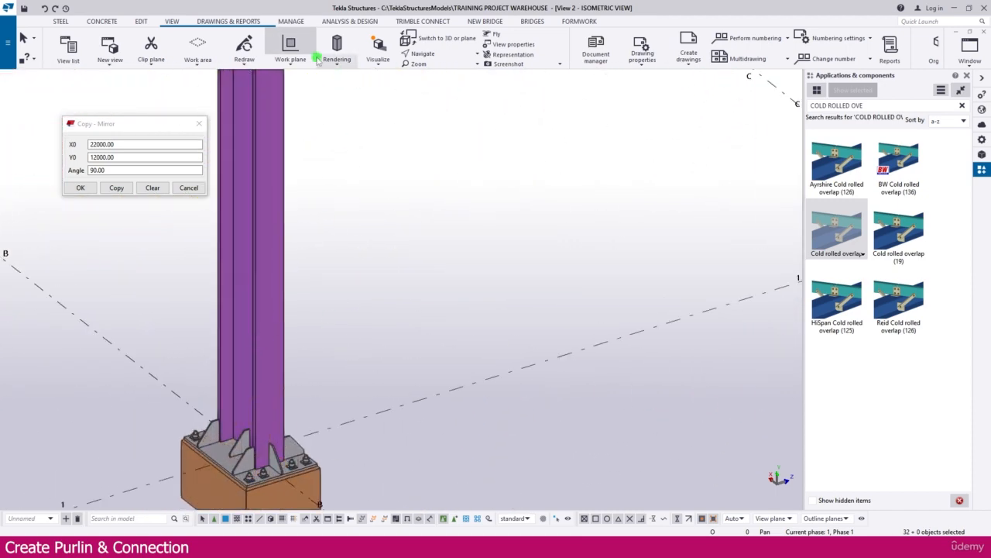
pyautogui.click(293, 60)
pyautogui.click(302, 87)
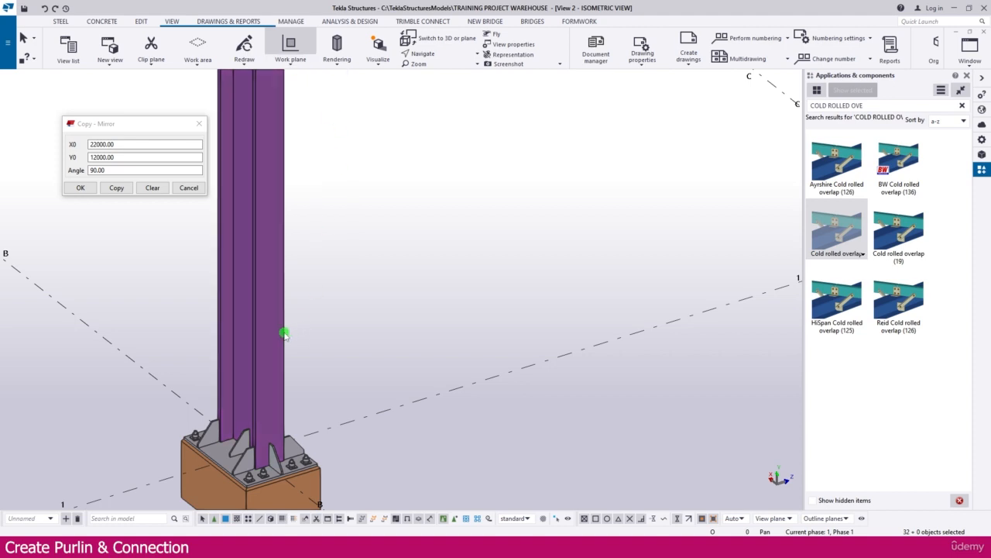
pyautogui.moveTo(297, 371); pyautogui.dragTo(310, 266, button='middle')
pyautogui.scroll(2, 293, 386)
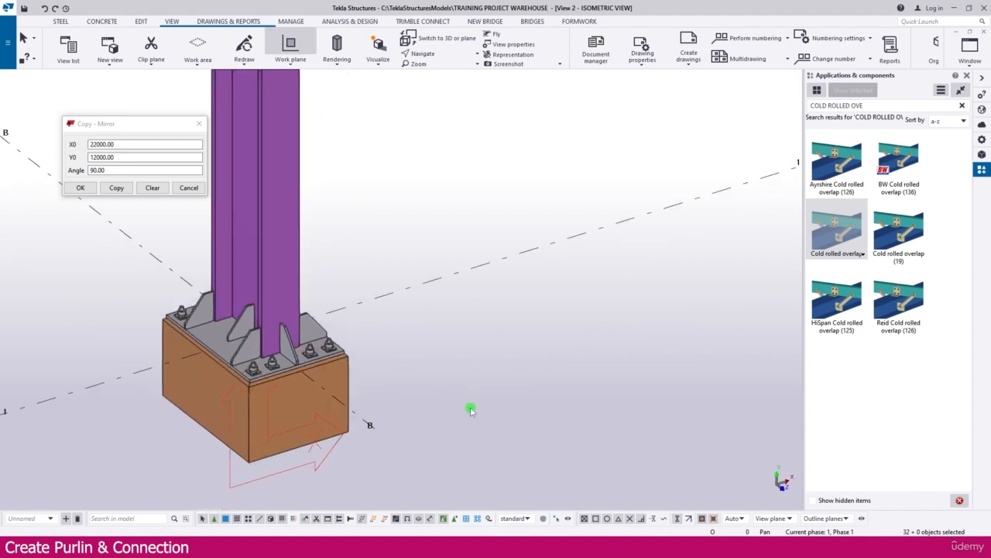
pyautogui.scroll(-5, 518, 391)
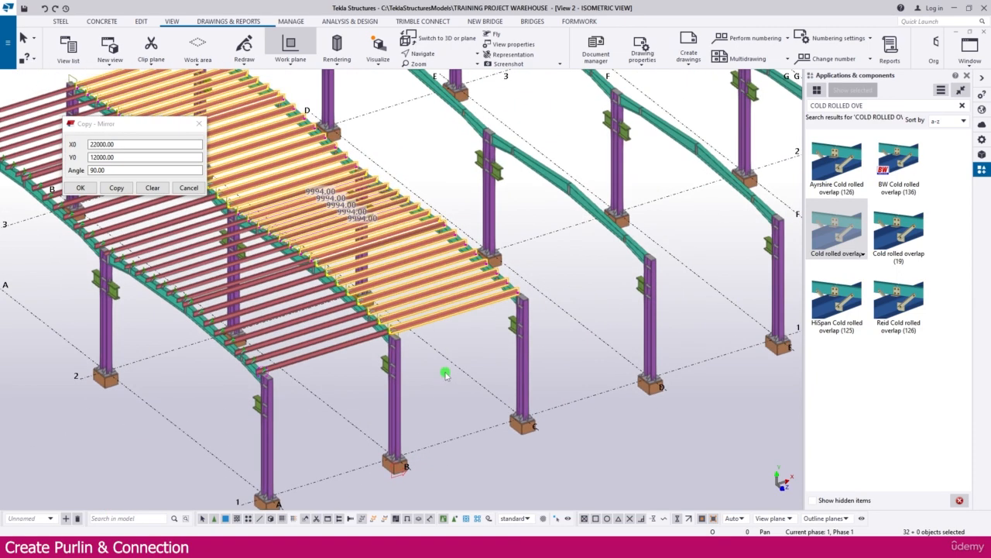
# Close the mirror settings and copy the selected purlins linearly with dX 10000, dY 0, dZ 0 and 4 copies
pyautogui.moveTo(451, 331); pyautogui.dragTo(400, 385, button='middle')
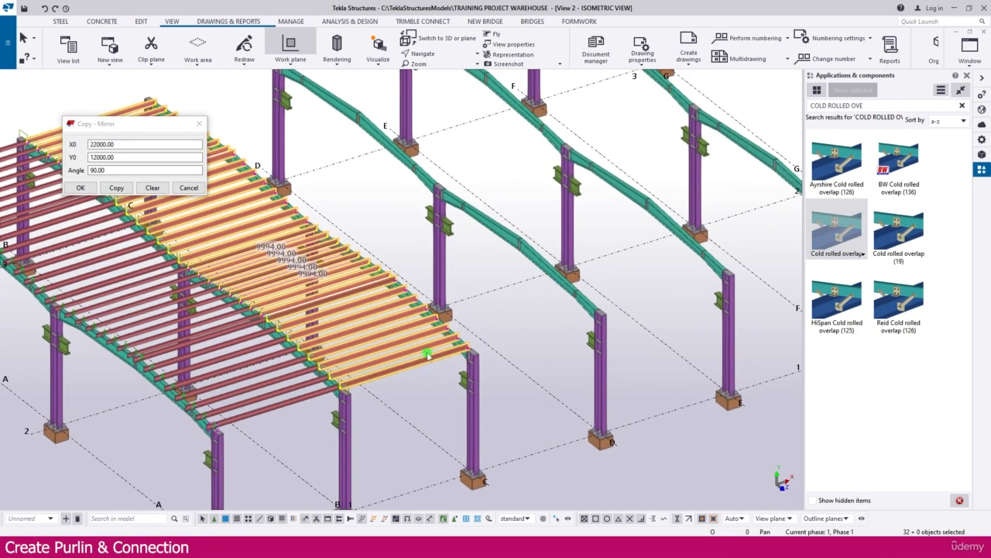
pyautogui.click(199, 124)
pyautogui.rightClick(363, 203)
pyautogui.moveTo(475, 235)
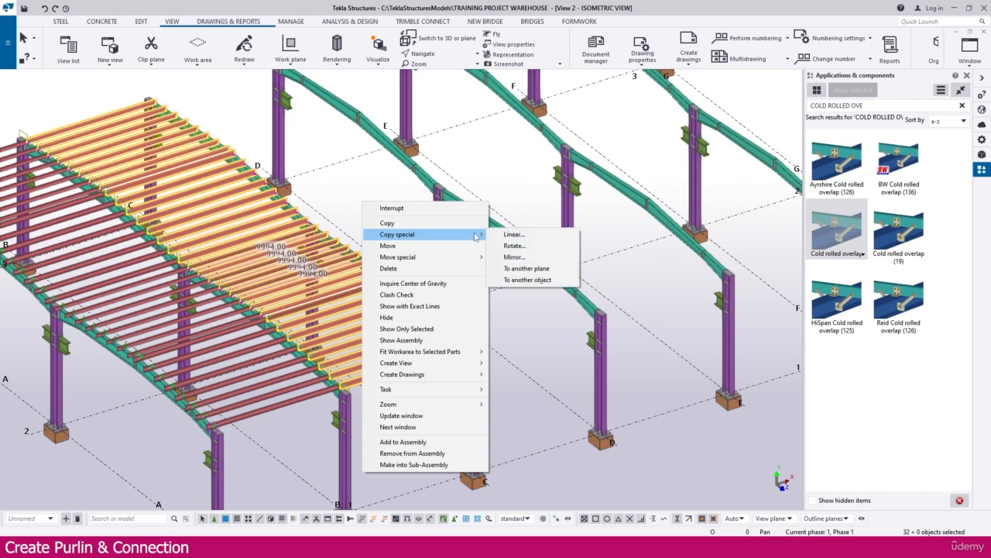
pyautogui.click(525, 235)
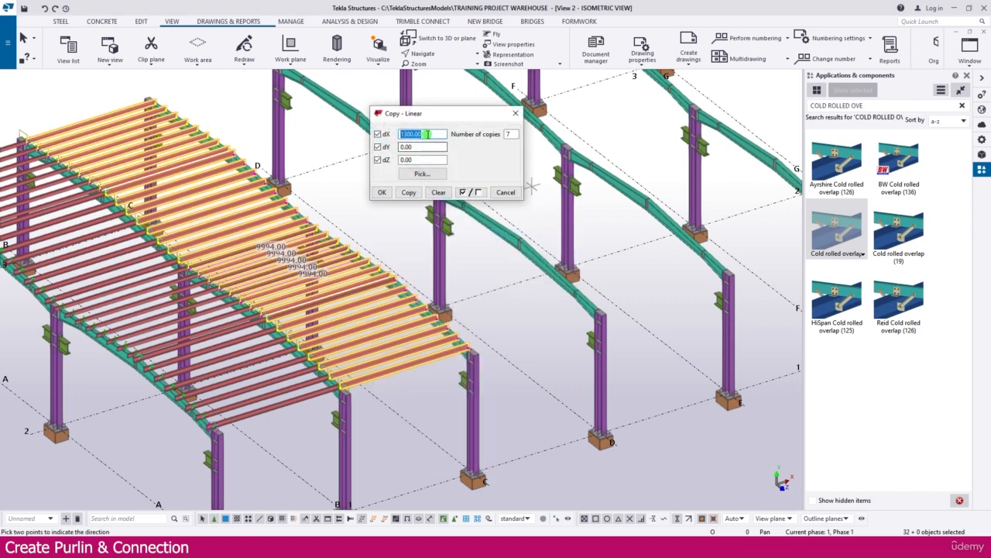
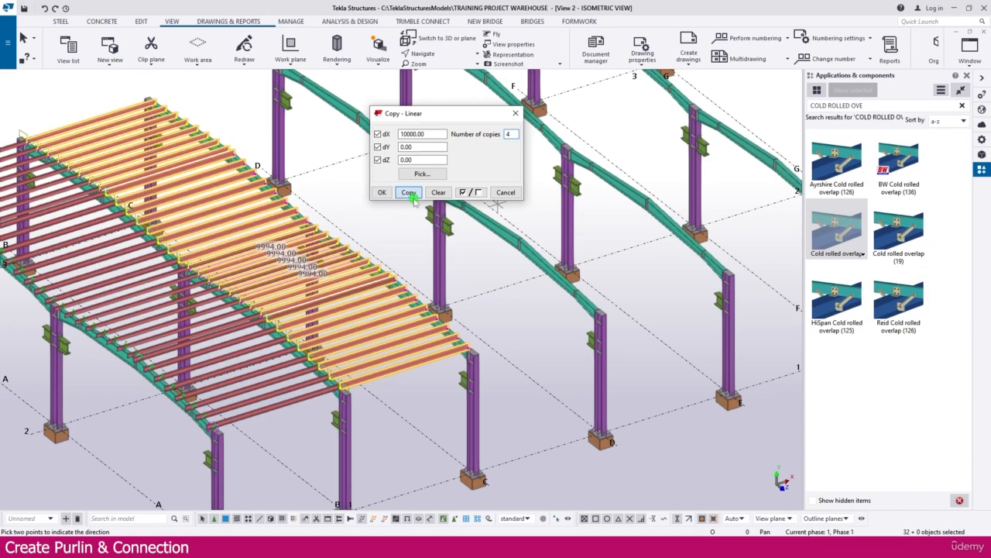
pyautogui.scroll(-3, 416, 307)
# Examine the copied purlins and their cleats along the frames towards grid G, and end the linear copy command
pyautogui.scroll(6, 492, 337)
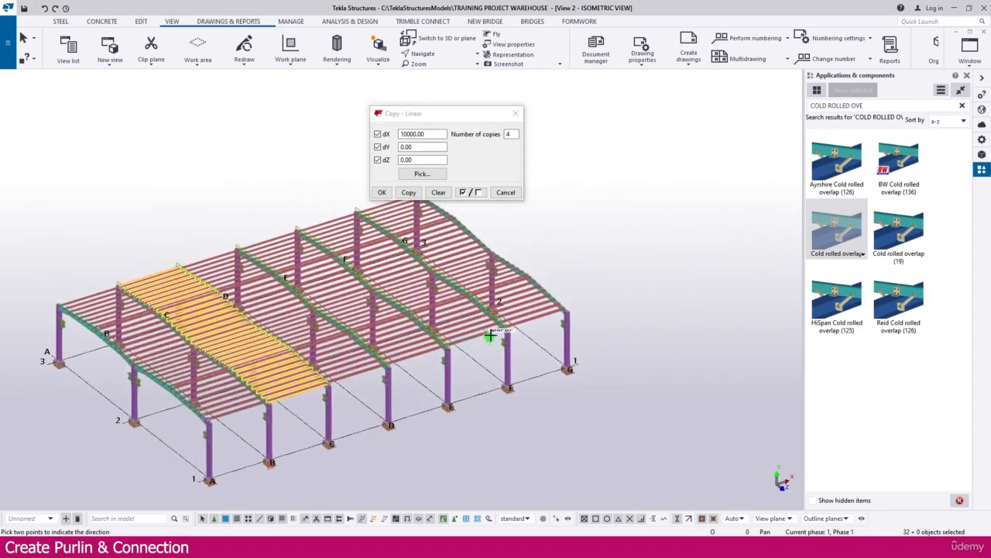
pyautogui.scroll(2, 464, 344)
pyautogui.scroll(-3, 488, 345)
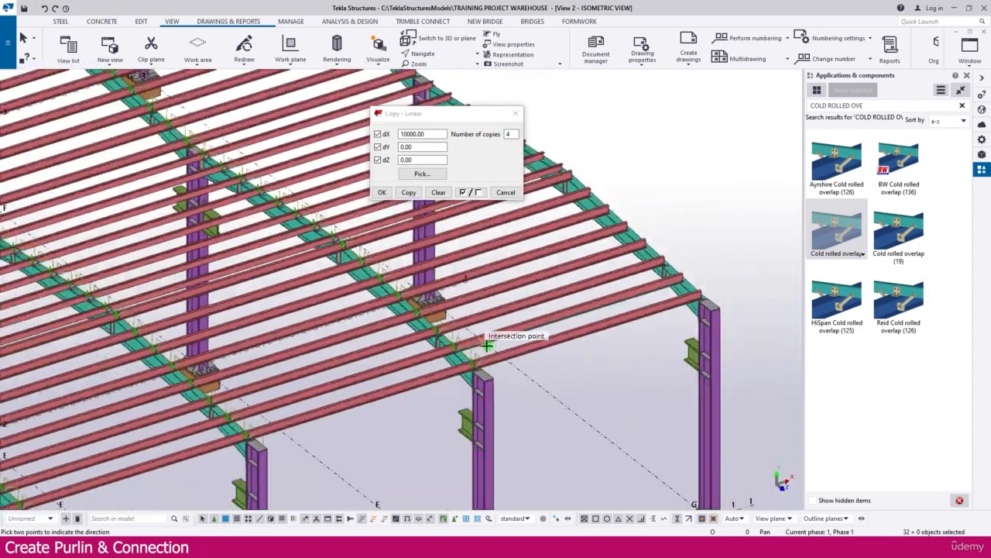
pyautogui.moveTo(293, 241); pyautogui.dragTo(336, 301, button='middle')
pyautogui.scroll(3, 341, 304)
pyautogui.scroll(5, 378, 331)
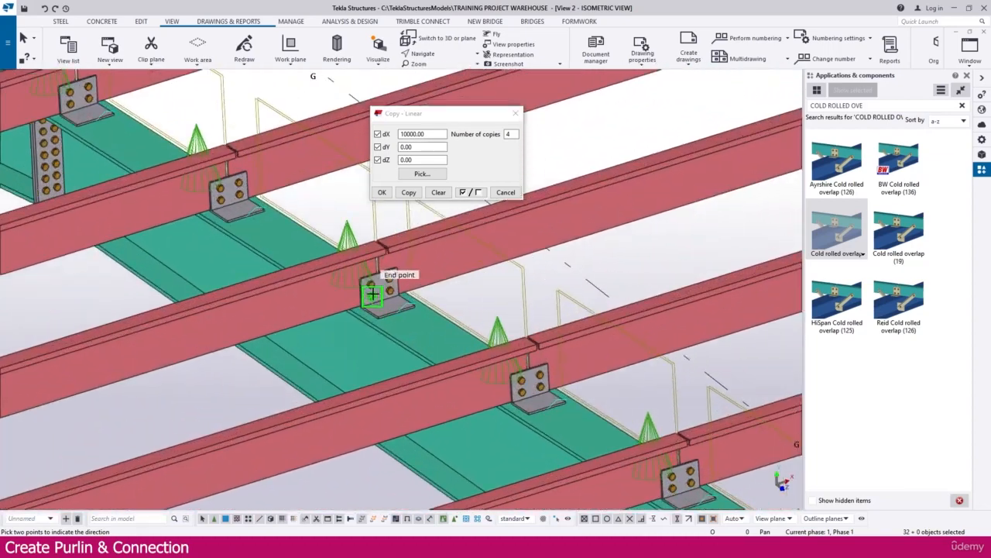
pyautogui.scroll(-6, 370, 284)
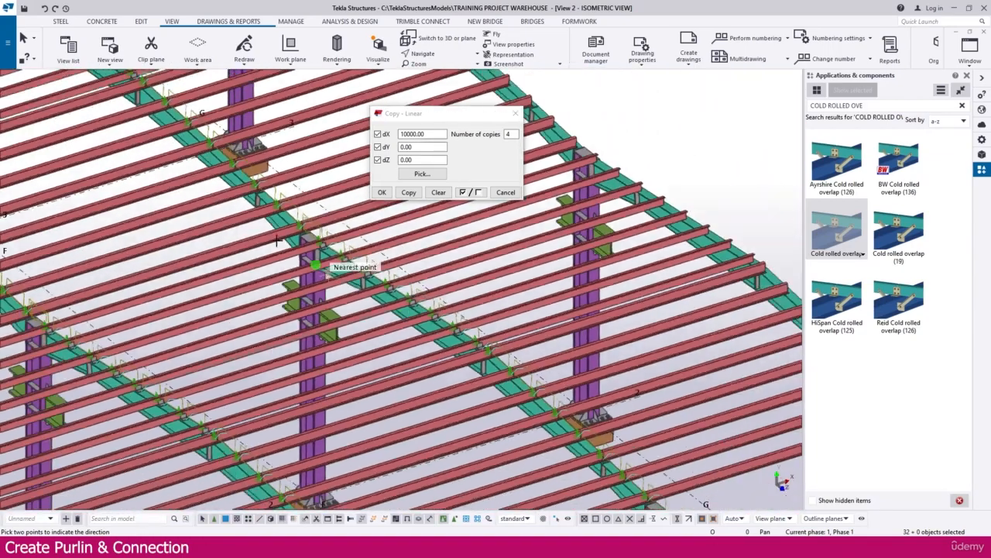
pyautogui.scroll(5, 255, 261)
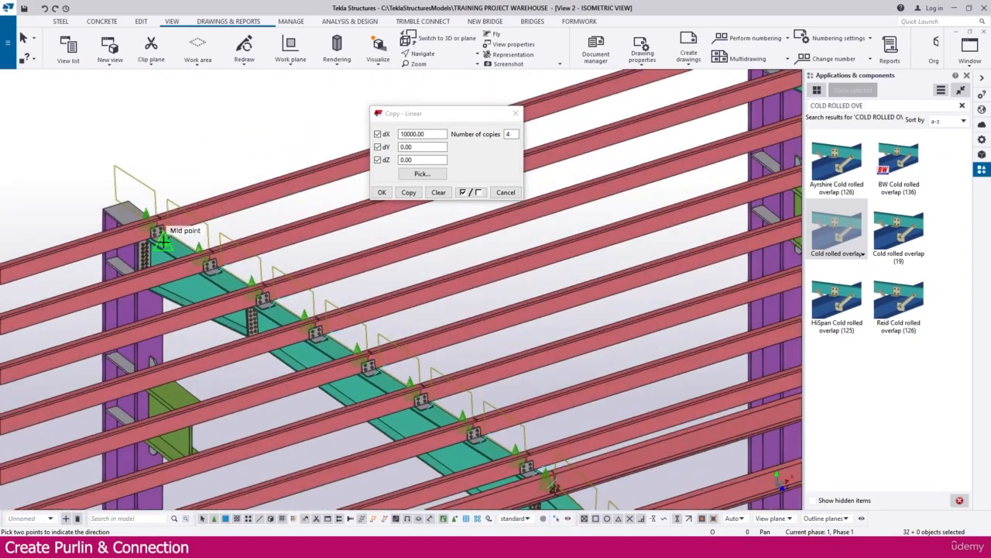
pyautogui.scroll(-6, 147, 226)
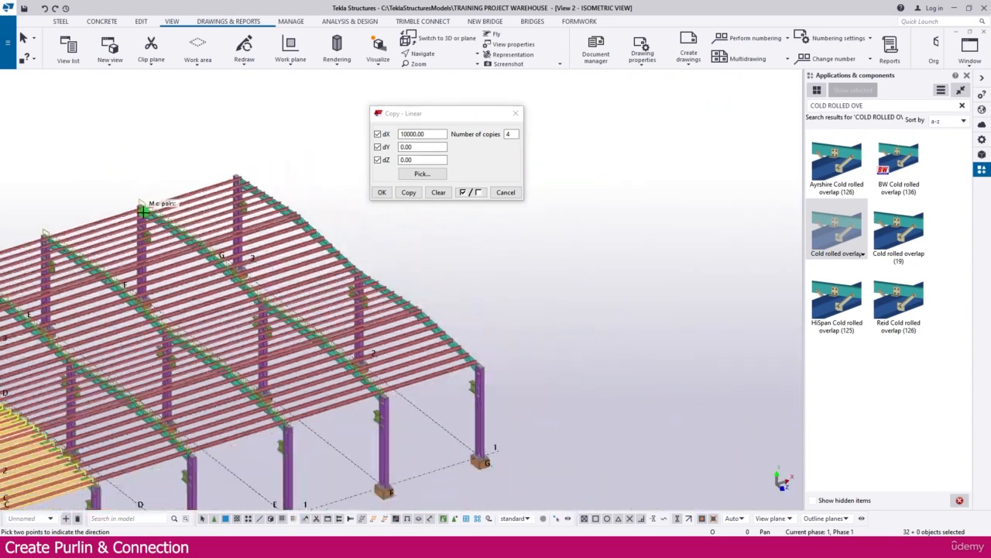
pyautogui.rightClick(454, 276)
pyautogui.click(496, 282)
pyautogui.scroll(-2, 459, 305)
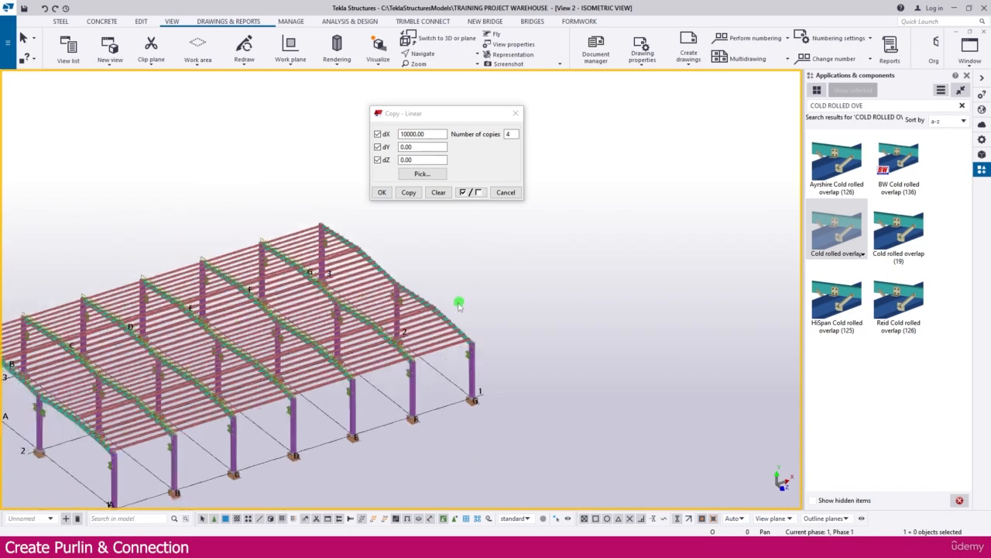
# Select the eight purlins on the slope nearest grid 1 in bay F–G and set their end Dx offset to 500 mm
pyautogui.scroll(4, 511, 395)
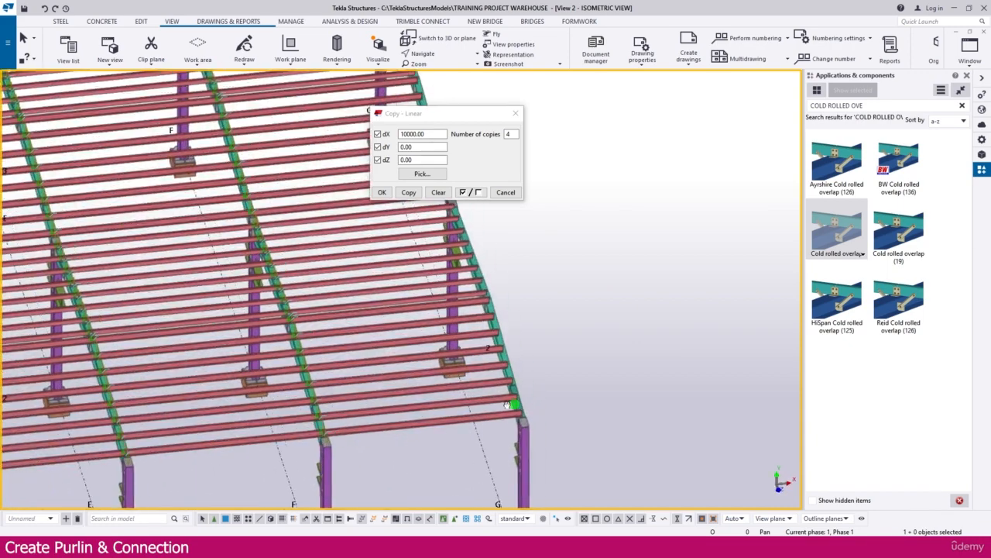
pyautogui.scroll(3, 508, 404)
pyautogui.scroll(-2, 474, 421)
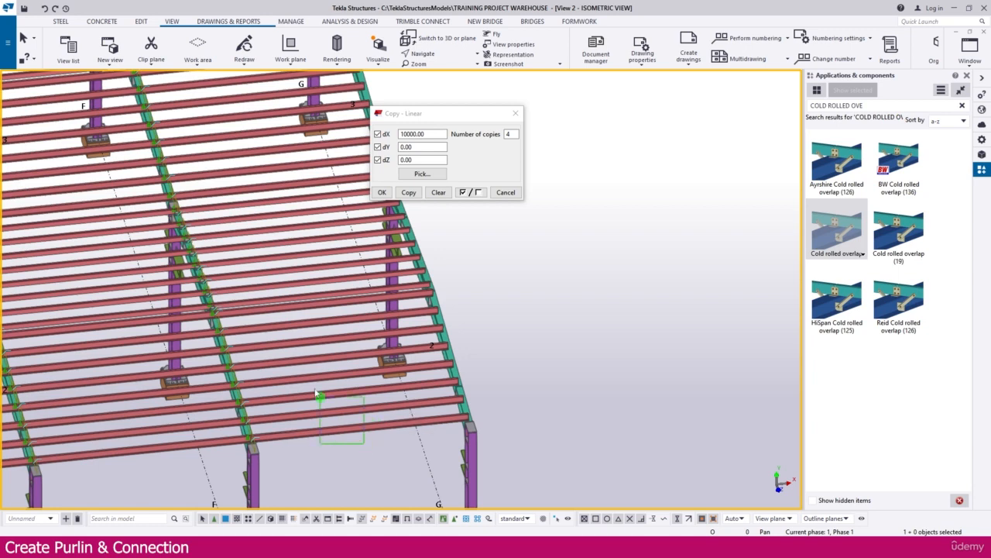
pyautogui.moveTo(364, 443); pyautogui.dragTo(288, 308)
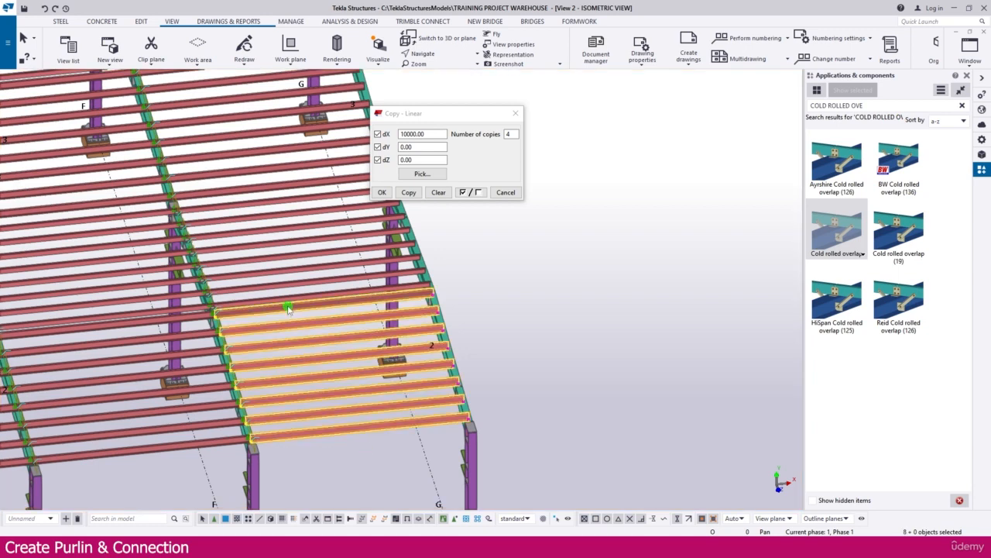
pyautogui.click(981, 140)
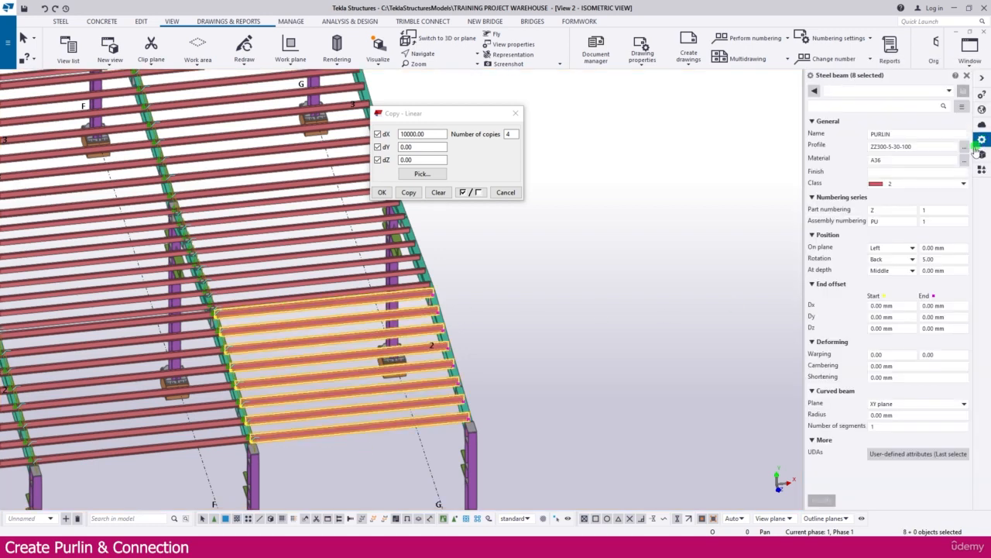
pyautogui.scroll(2, 431, 305)
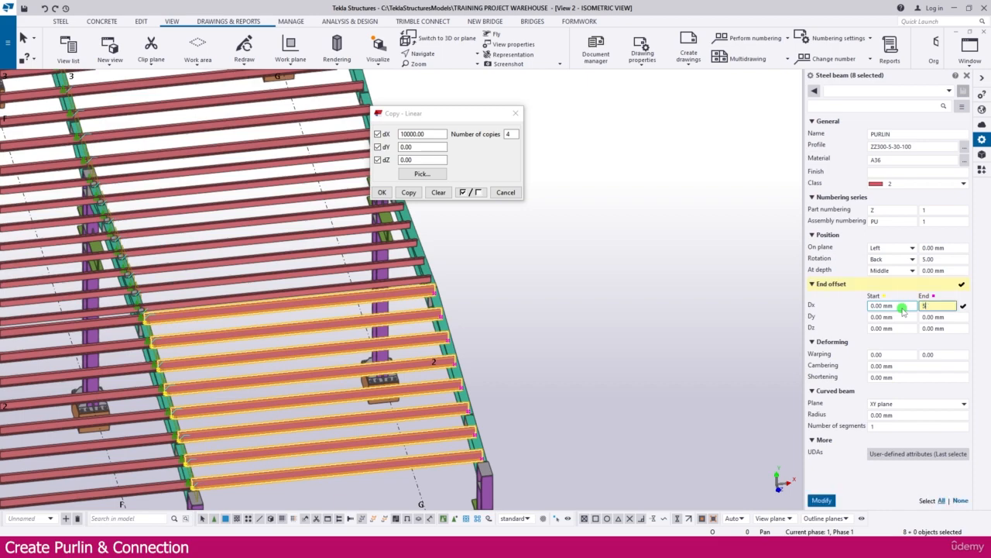
pyautogui.press('Return')
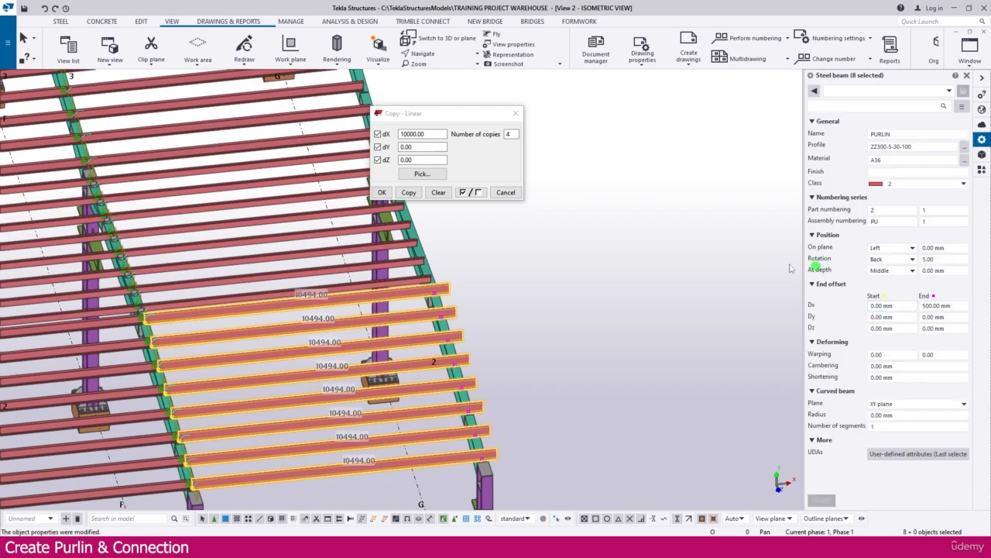
# Select the eight purlins on the other slope of span 1–2 in bay F–G and set their start Dx offset to -500 mm
pyautogui.hotkey('ctrl', 'p')
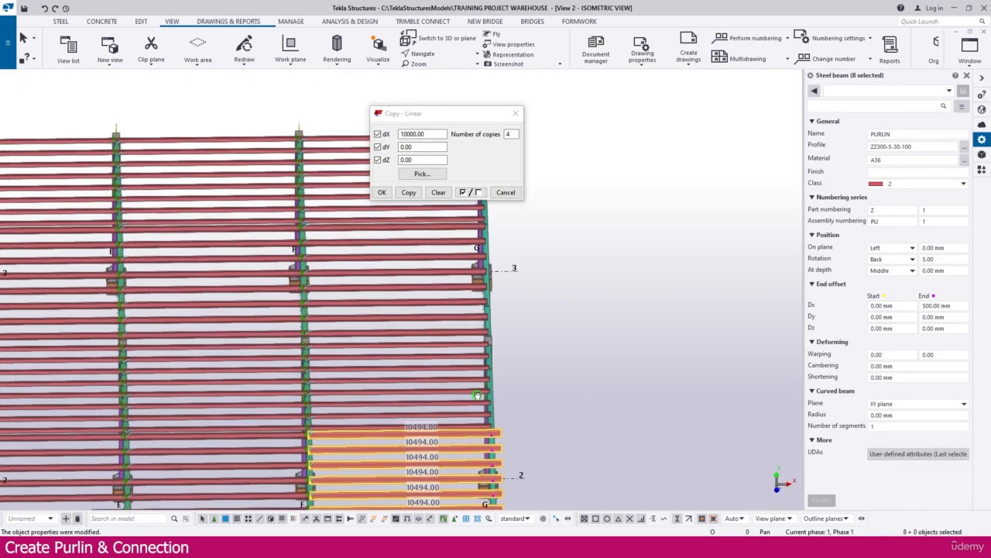
pyautogui.click(477, 443)
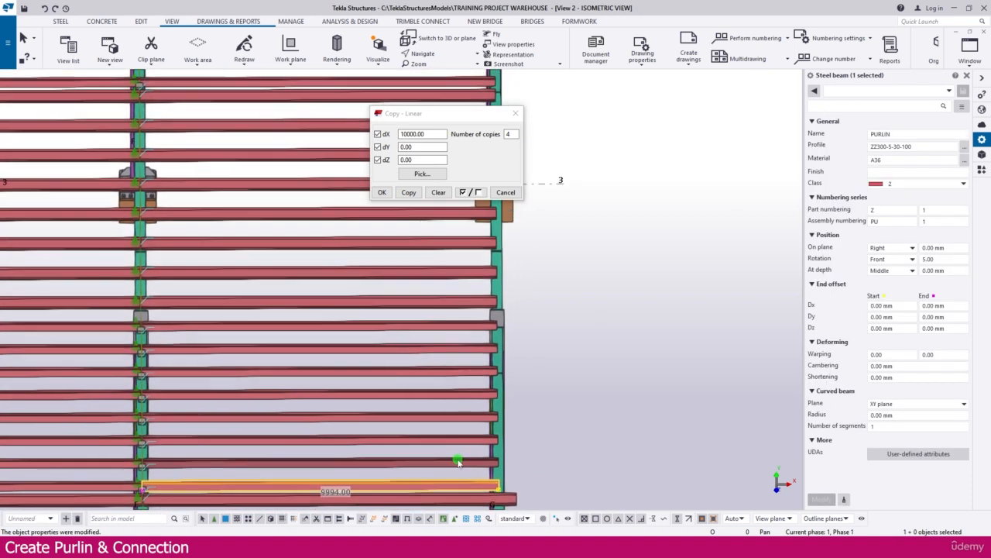
pyautogui.keyDown('ctrl'); pyautogui.click(465, 329); pyautogui.keyUp('ctrl')
pyautogui.keyDown('ctrl'); pyautogui.click(461, 350); pyautogui.keyUp('ctrl')
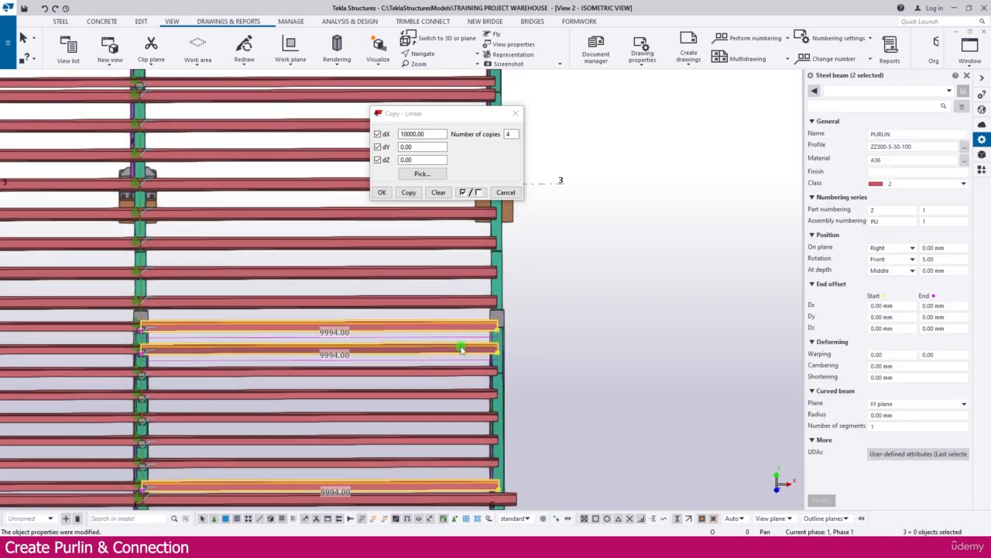
pyautogui.keyDown('ctrl'); pyautogui.click(459, 373); pyautogui.keyUp('ctrl')
pyautogui.keyDown('ctrl'); pyautogui.click(469, 400); pyautogui.keyUp('ctrl')
pyautogui.keyDown('ctrl'); pyautogui.click(471, 423); pyautogui.keyUp('ctrl')
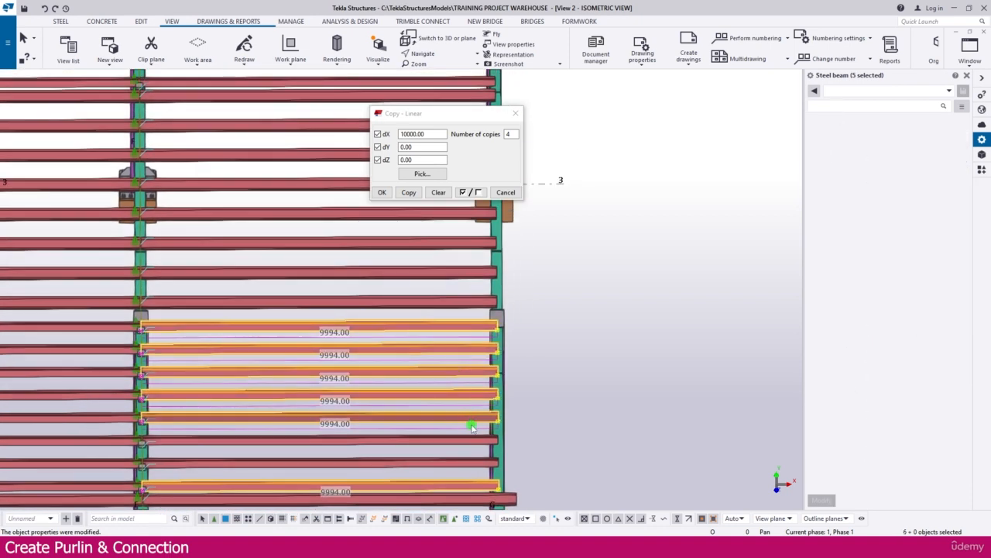
pyautogui.keyDown('ctrl'); pyautogui.click(471, 444); pyautogui.keyUp('ctrl')
pyautogui.keyDown('ctrl'); pyautogui.click(465, 462); pyautogui.keyUp('ctrl')
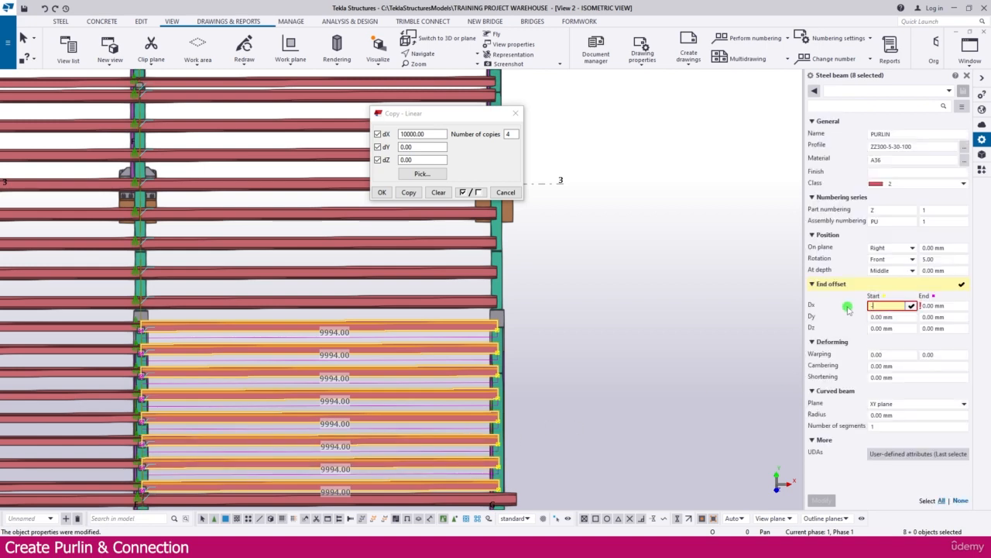
pyautogui.press('Return')
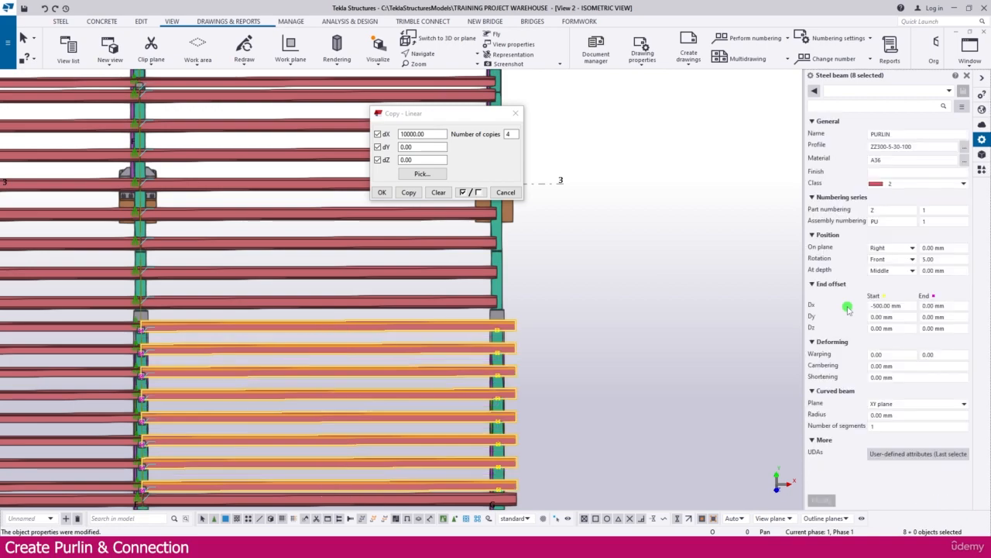
# Select the eight purlins on the slope nearest grid 2 of span 2–3 in bay F–G and set their end Dx offset to 500 mm
pyautogui.scroll(-2, 511, 338)
pyautogui.keyDown('ctrl'); pyautogui.moveTo(556, 325); pyautogui.dragTo(532, 315, button='middle'); pyautogui.keyUp('ctrl')
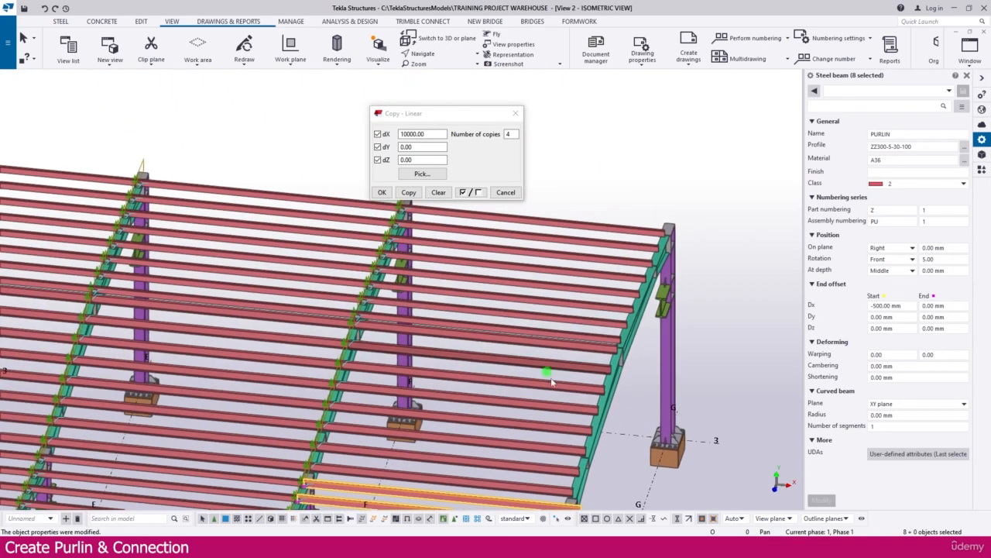
pyautogui.moveTo(553, 377); pyautogui.dragTo(509, 323, button='middle')
pyautogui.scroll(-2, 511, 323)
pyautogui.keyDown('ctrl'); pyautogui.moveTo(544, 389); pyautogui.dragTo(535, 385, button='middle'); pyautogui.keyUp('ctrl')
pyautogui.scroll(5, 534, 388)
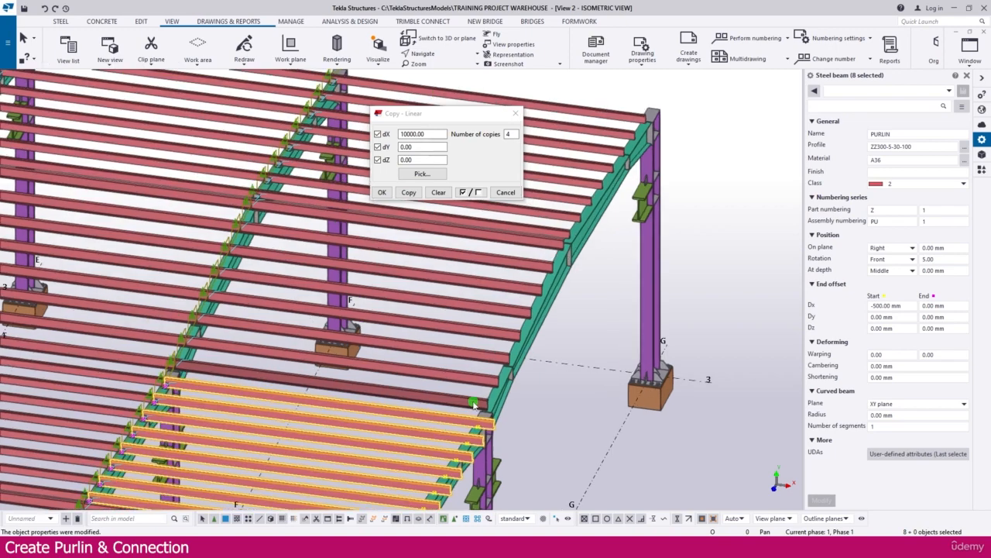
pyautogui.click(474, 403)
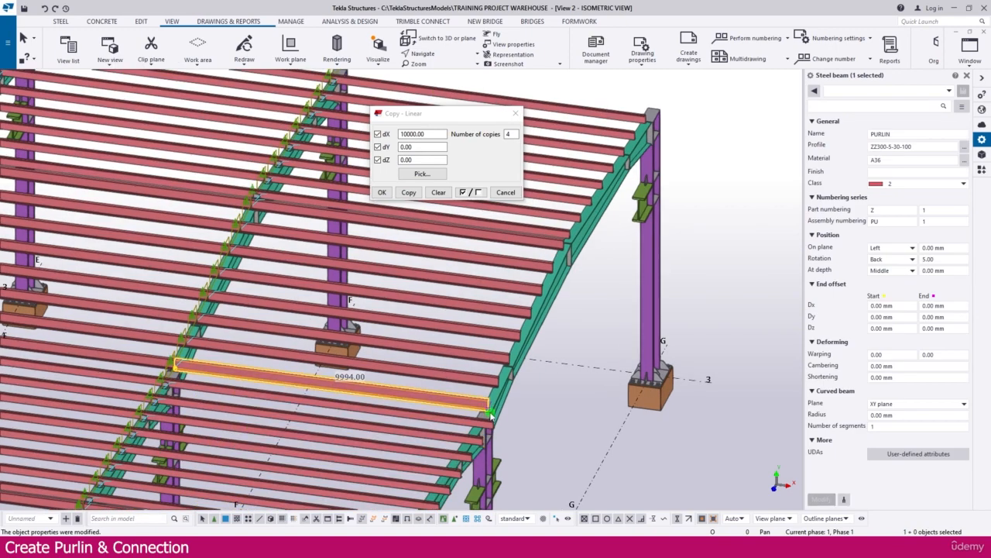
pyautogui.scroll(1, 488, 409)
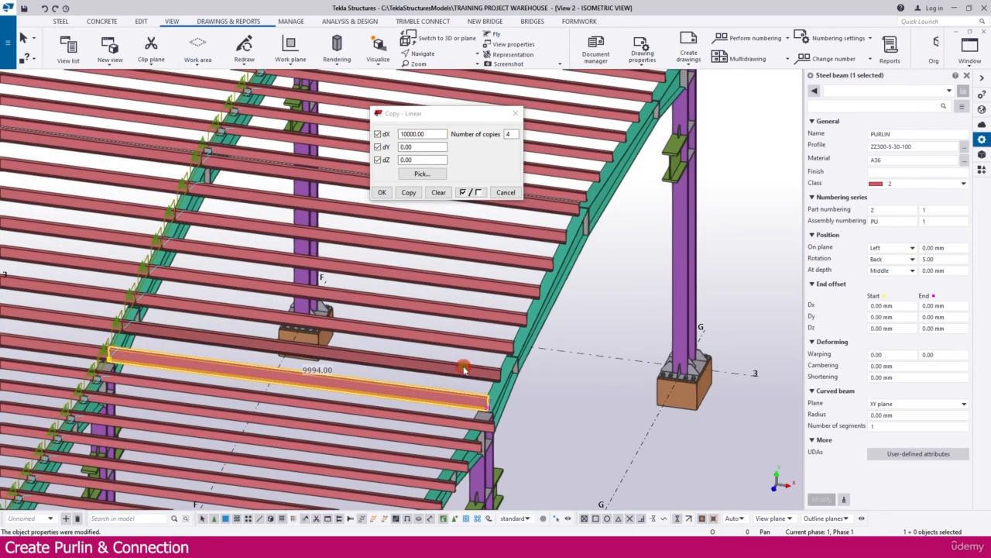
pyautogui.keyDown('ctrl'); pyautogui.click(494, 374); pyautogui.keyUp('ctrl')
pyautogui.keyDown('ctrl'); pyautogui.click(497, 347); pyautogui.keyUp('ctrl')
pyautogui.keyDown('ctrl'); pyautogui.click(501, 315); pyautogui.keyUp('ctrl')
pyautogui.keyDown('ctrl'); pyautogui.click(504, 287); pyautogui.keyUp('ctrl')
pyautogui.keyDown('ctrl'); pyautogui.click(519, 258); pyautogui.keyUp('ctrl')
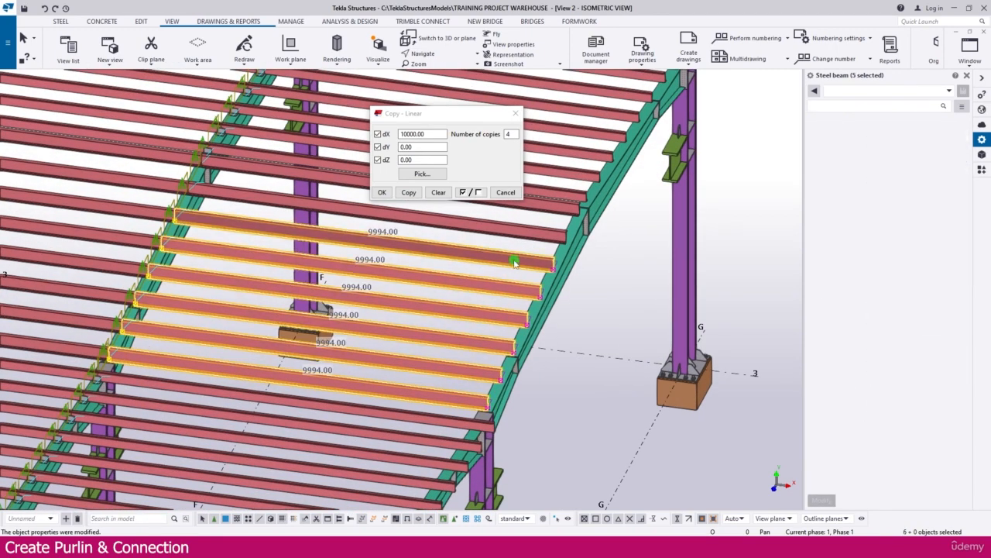
pyautogui.keyDown('ctrl'); pyautogui.click(535, 231); pyautogui.keyUp('ctrl')
pyautogui.keyDown('ctrl'); pyautogui.click(548, 204); pyautogui.keyUp('ctrl')
pyautogui.keyDown('ctrl'); pyautogui.click(562, 178); pyautogui.keyUp('ctrl')
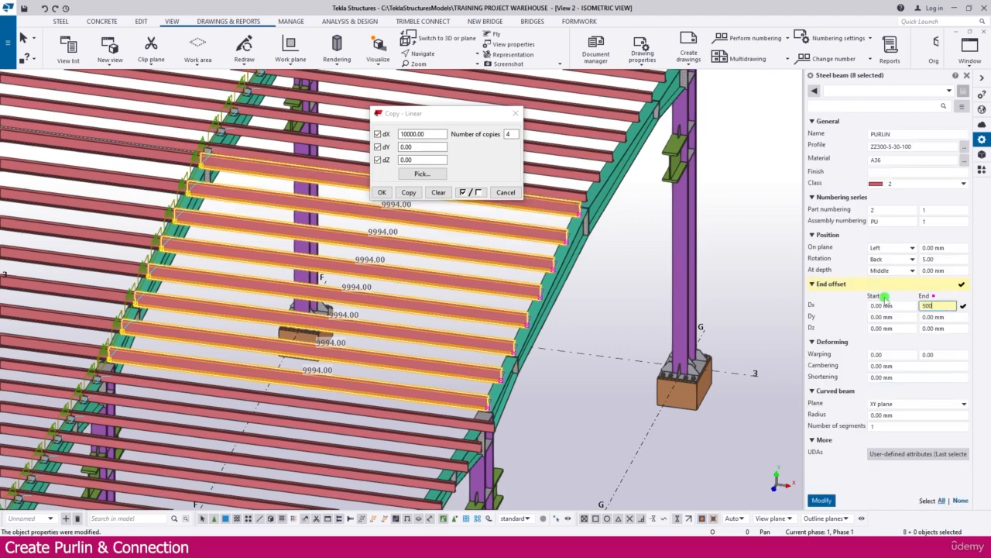
# Select the eight purlins on the slope nearest grid 3 in bay F–G and set their start Dx offset to -500 mm
pyautogui.moveTo(568, 407); pyautogui.dragTo(524, 393, button='middle')
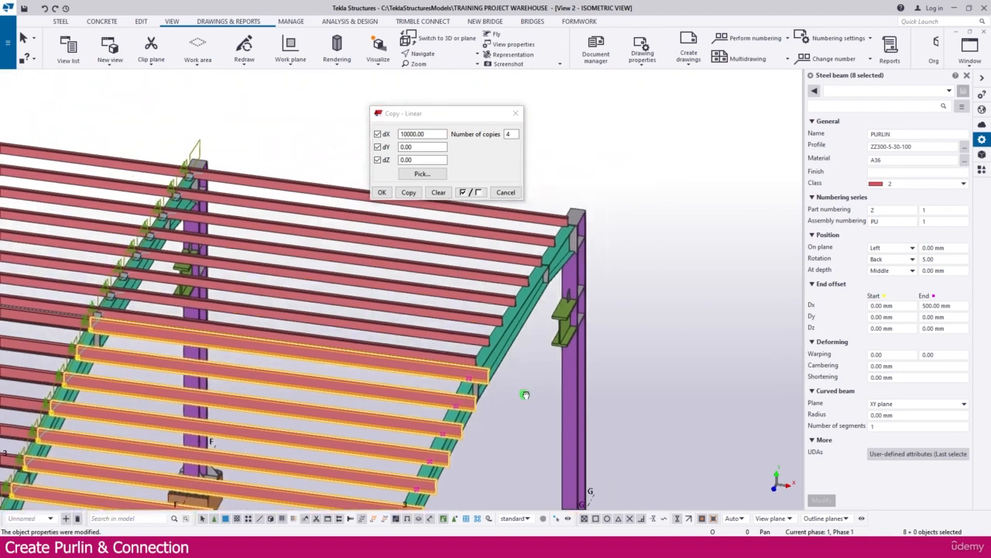
pyautogui.scroll(1, 463, 354)
pyautogui.click(464, 355)
pyautogui.keyDown('ctrl'); pyautogui.click(476, 328); pyautogui.keyUp('ctrl')
pyautogui.keyDown('ctrl'); pyautogui.click(490, 302); pyautogui.keyUp('ctrl')
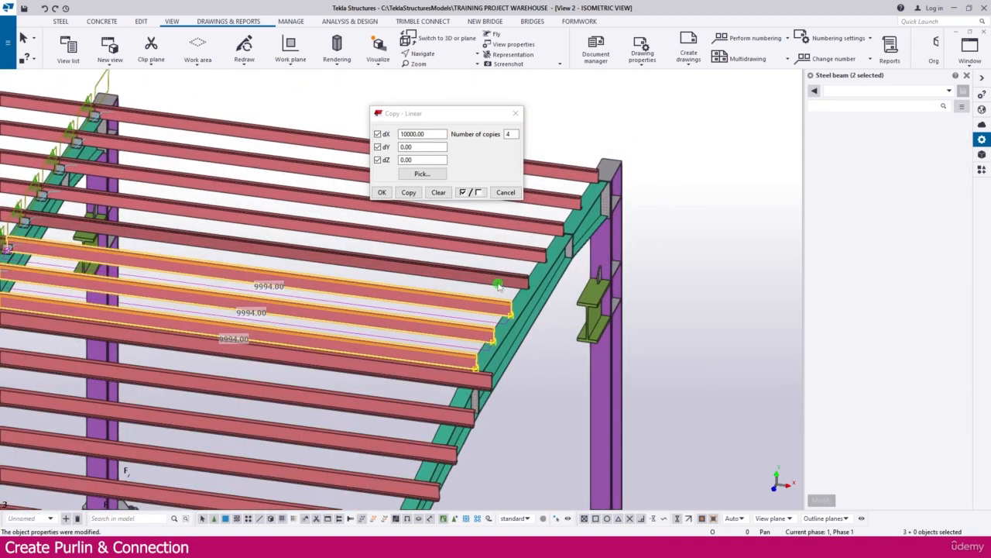
pyautogui.keyDown('ctrl'); pyautogui.click(503, 276); pyautogui.keyUp('ctrl')
pyautogui.keyDown('ctrl'); pyautogui.click(516, 249); pyautogui.keyUp('ctrl')
pyautogui.keyDown('ctrl'); pyautogui.click(529, 223); pyautogui.keyUp('ctrl')
pyautogui.keyDown('ctrl'); pyautogui.click(543, 197); pyautogui.keyUp('ctrl')
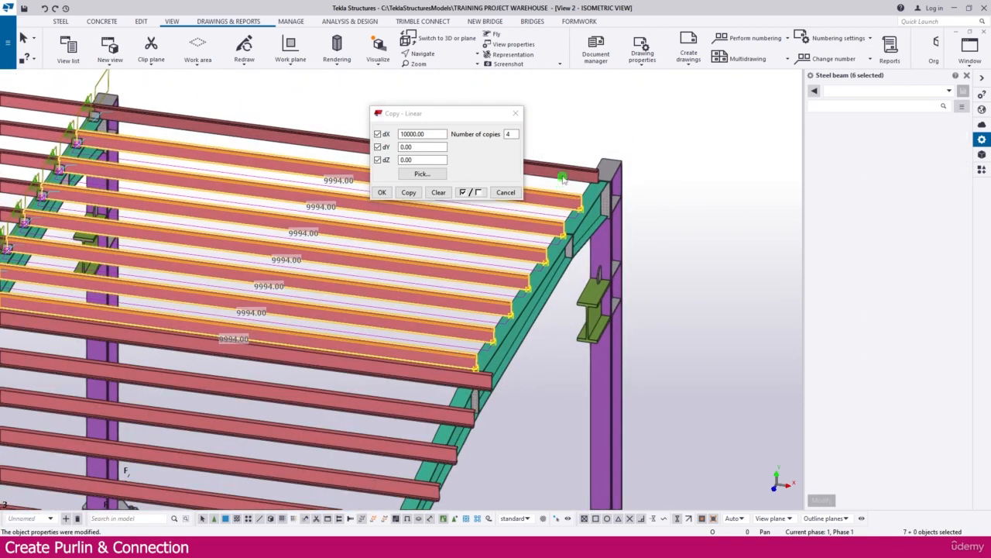
pyautogui.keyDown('ctrl'); pyautogui.click(555, 171); pyautogui.keyUp('ctrl')
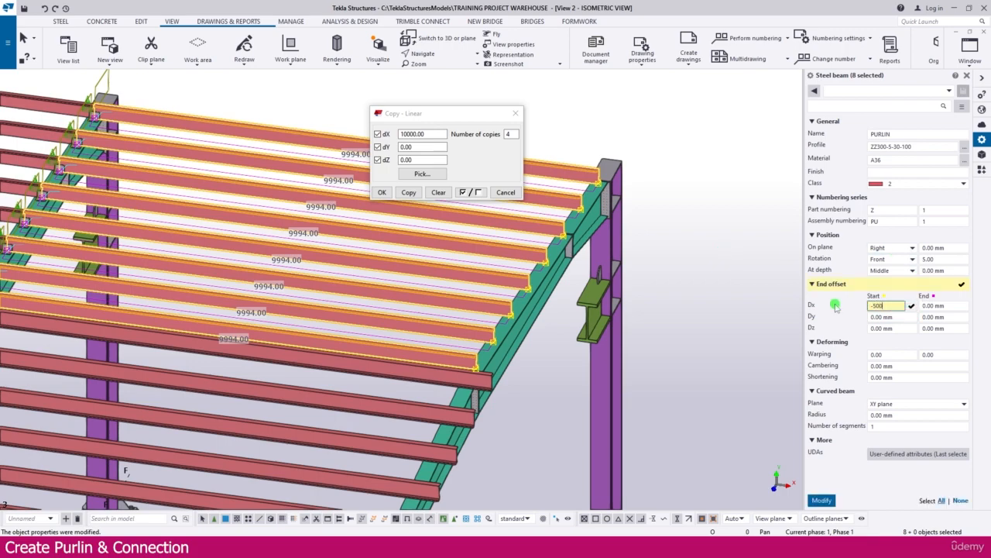
pyautogui.press('Return')
# Deselect the purlins and close the linear copy settings
pyautogui.scroll(-5, 555, 339)
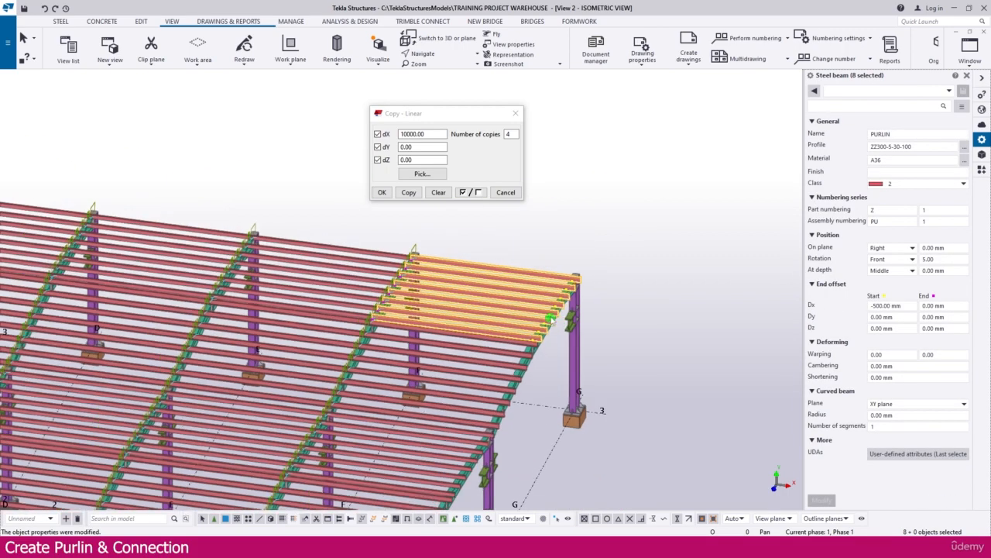
pyautogui.scroll(-5, 566, 324)
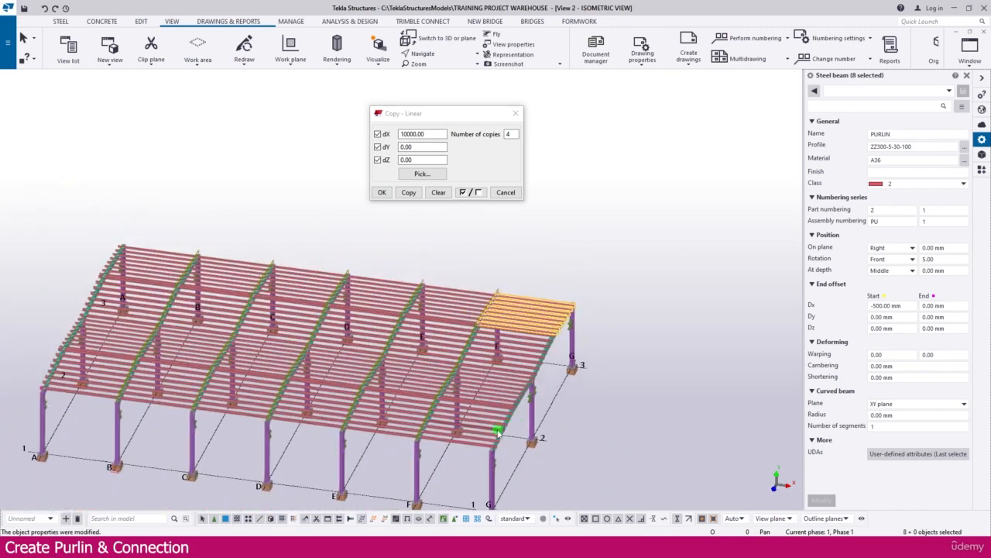
pyautogui.keyDown('ctrl'); pyautogui.moveTo(501, 431); pyautogui.dragTo(516, 394, button='middle'); pyautogui.keyUp('ctrl')
pyautogui.scroll(5, 421, 340)
pyautogui.scroll(5, 421, 339)
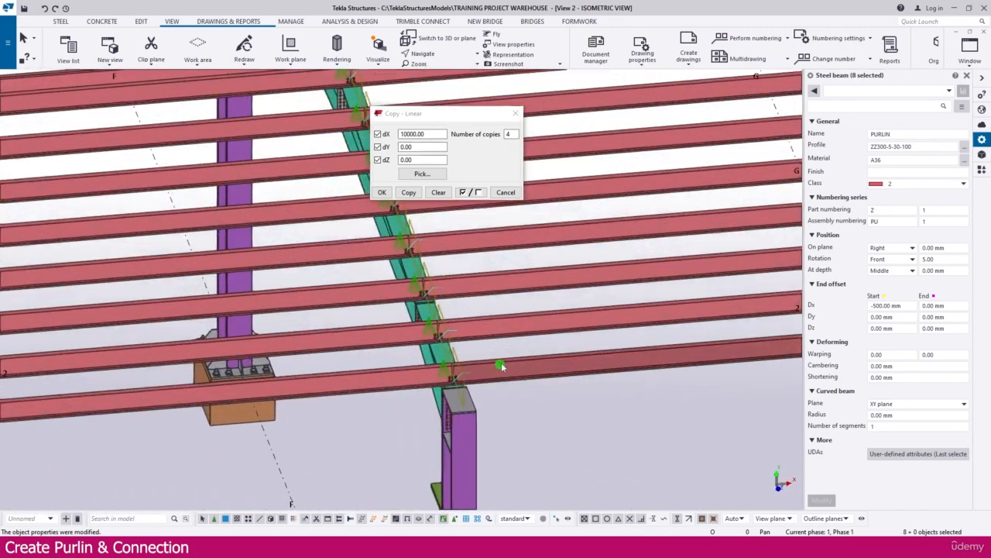
pyautogui.moveTo(589, 401); pyautogui.dragTo(505, 436, button='middle')
pyautogui.click(504, 437)
pyautogui.click(506, 192)
# Open the Cold rolled overlap settings of an existing purlin cleat on frame F near grid 1 and accept them
pyautogui.scroll(5, 372, 341)
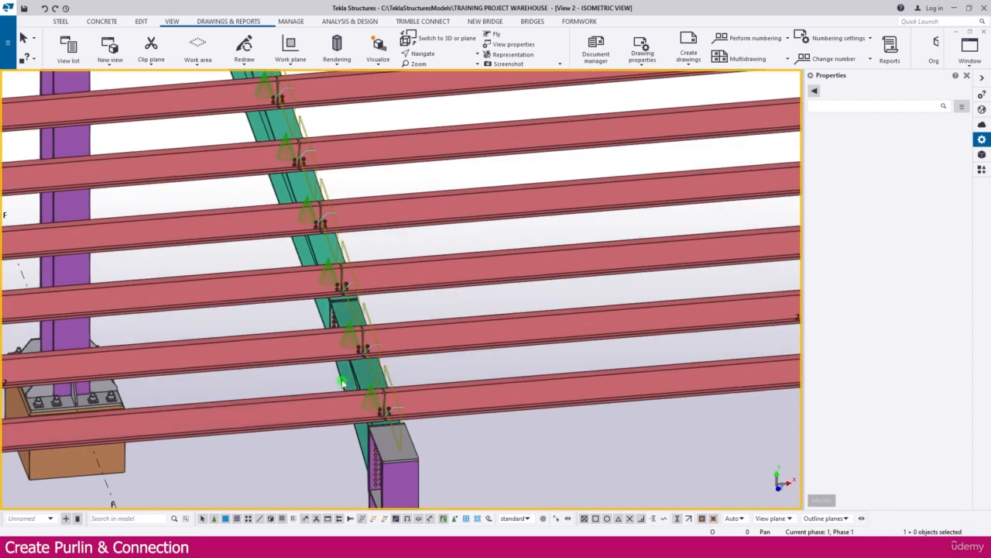
pyautogui.doubleClick(349, 322)
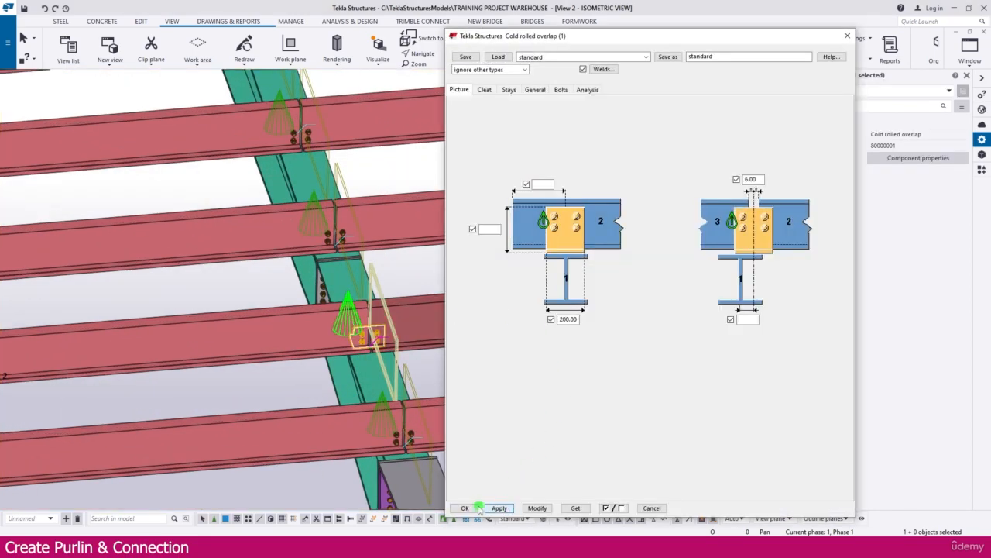
pyautogui.click(465, 508)
pyautogui.click(460, 279)
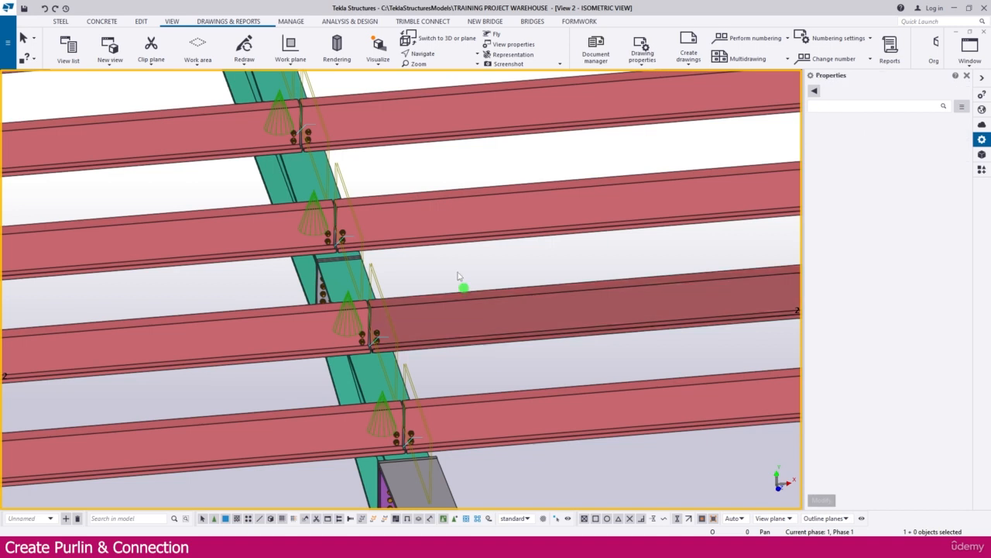
# Create the current Cold rolled overlap connection between the frame G rafter and the eave purlin at grid 1
pyautogui.click(141, 22)
pyautogui.click(341, 38)
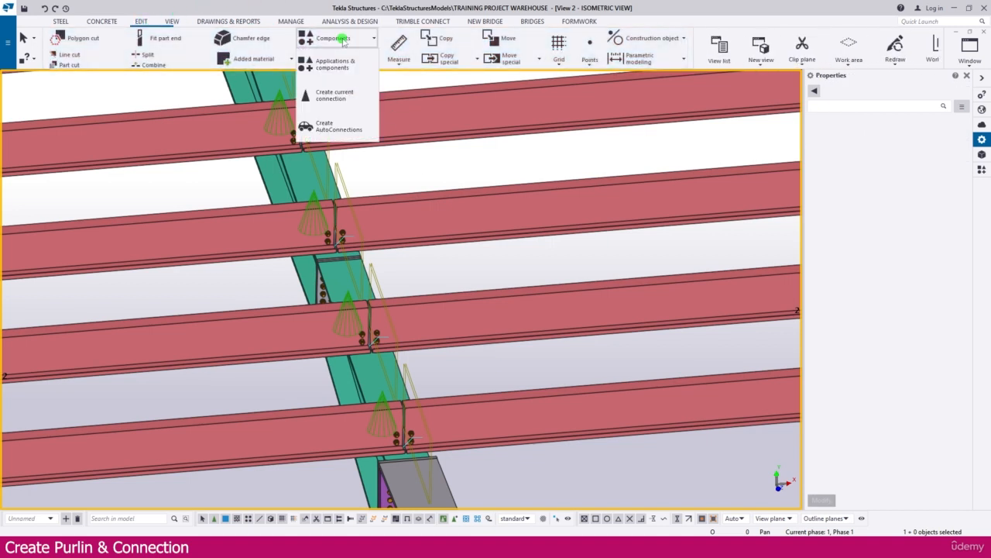
pyautogui.click(335, 96)
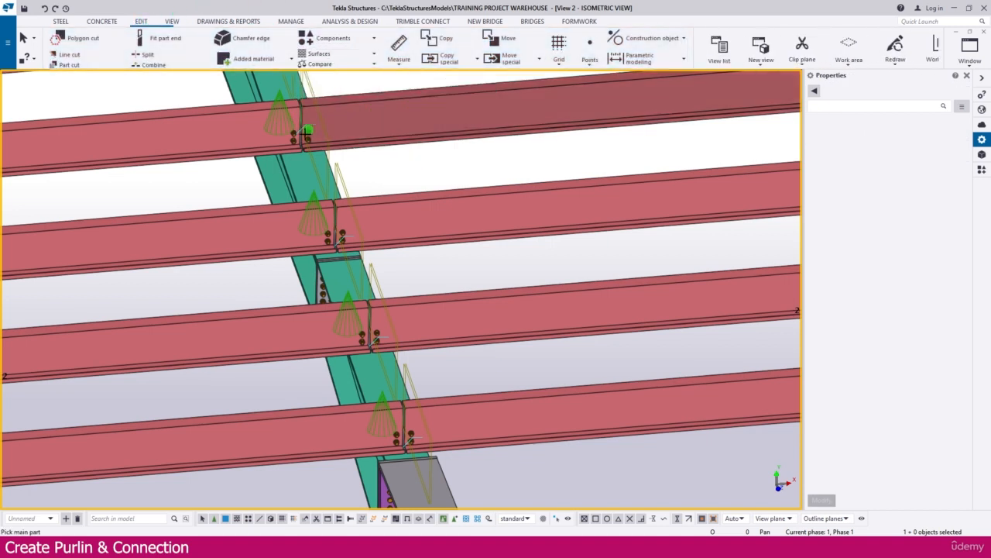
pyautogui.scroll(-5, 261, 284)
pyautogui.scroll(5, 471, 316)
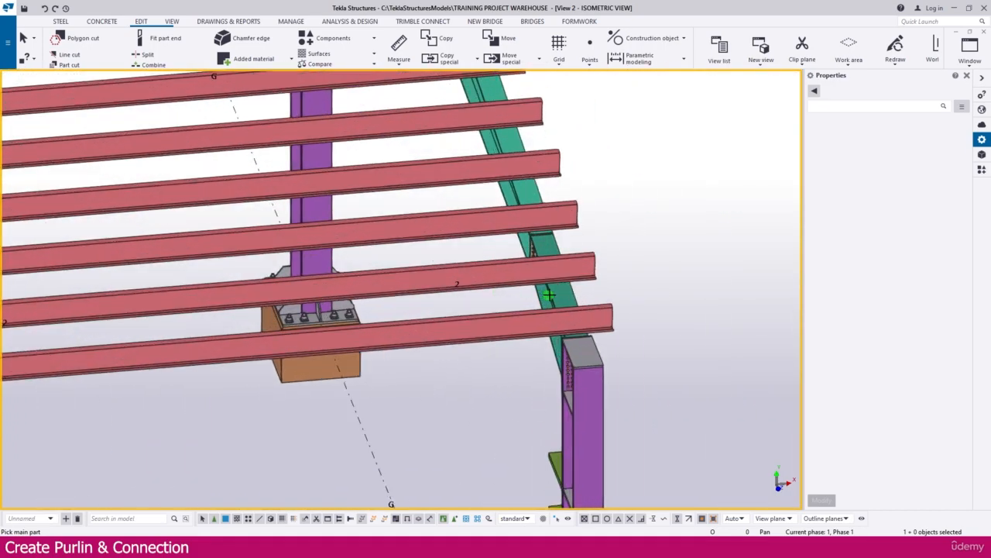
pyautogui.click(568, 291)
pyautogui.click(619, 312)
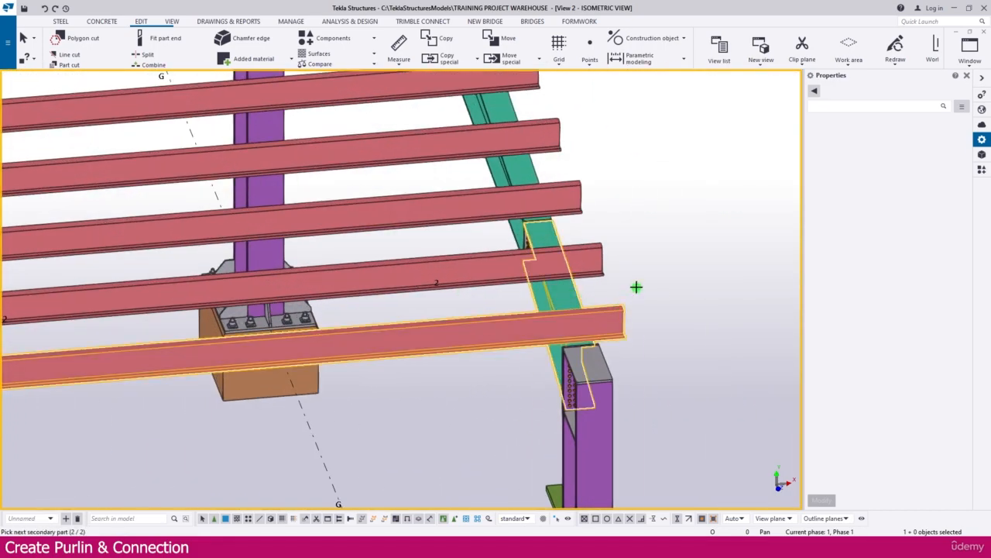
pyautogui.middleClick(636, 287)
# Create a Cold rolled overlap connection between the frame G rafter and the second purlin from the grid 1 eave
pyautogui.scroll(-2, 573, 302)
pyautogui.moveTo(504, 316)
pyautogui.keyDown('ctrl'); pyautogui.mouseDown(button='middle')
pyautogui.moveTo(535, 333)
pyautogui.moveTo(489, 321)
pyautogui.mouseUp(button='middle'); pyautogui.keyUp('ctrl')
pyautogui.moveTo(498, 495); pyautogui.dragTo(460, 423, button='middle')
pyautogui.scroll(5, 460, 411)
pyautogui.scroll(1, 416, 377)
pyautogui.click(409, 382)
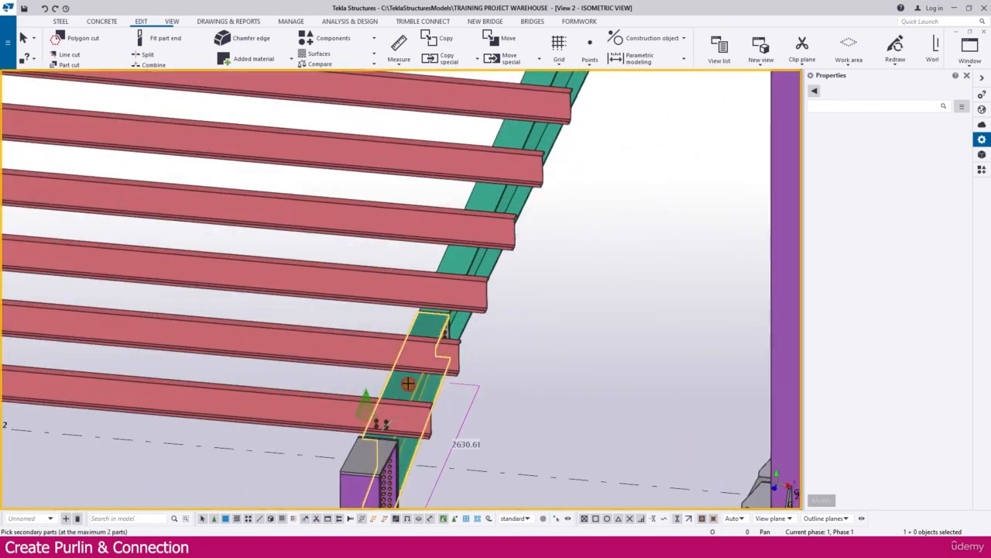
pyautogui.click(421, 359)
pyautogui.middleClick(507, 335)
# Create Cold rolled overlap connections between the frame G rafters and the third, fourth and fifth purlins from the grid 1 eave
pyautogui.click(467, 262)
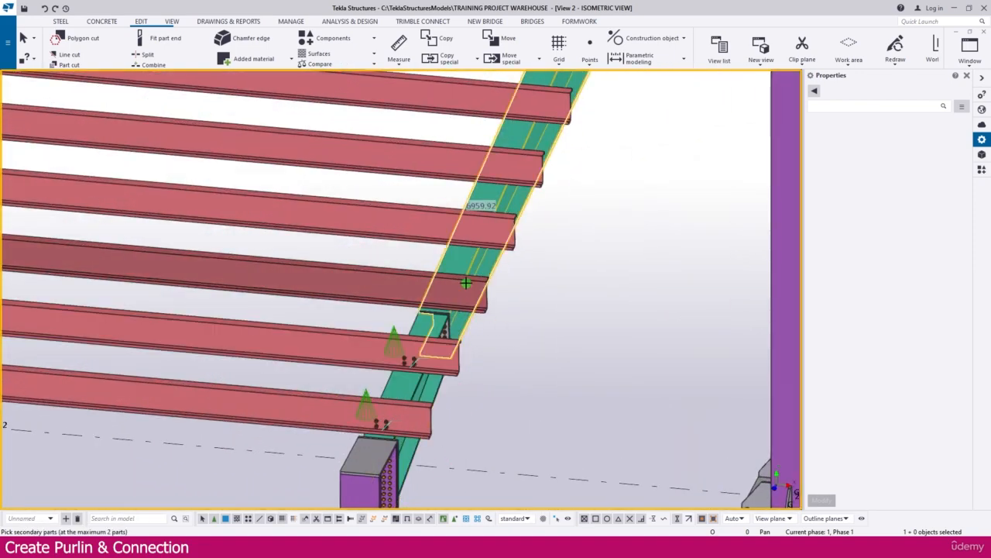
pyautogui.click(467, 286)
pyautogui.middleClick(523, 283)
pyautogui.moveTo(523, 279); pyautogui.dragTo(438, 370, button='middle')
pyautogui.click(414, 289)
pyautogui.click(428, 314)
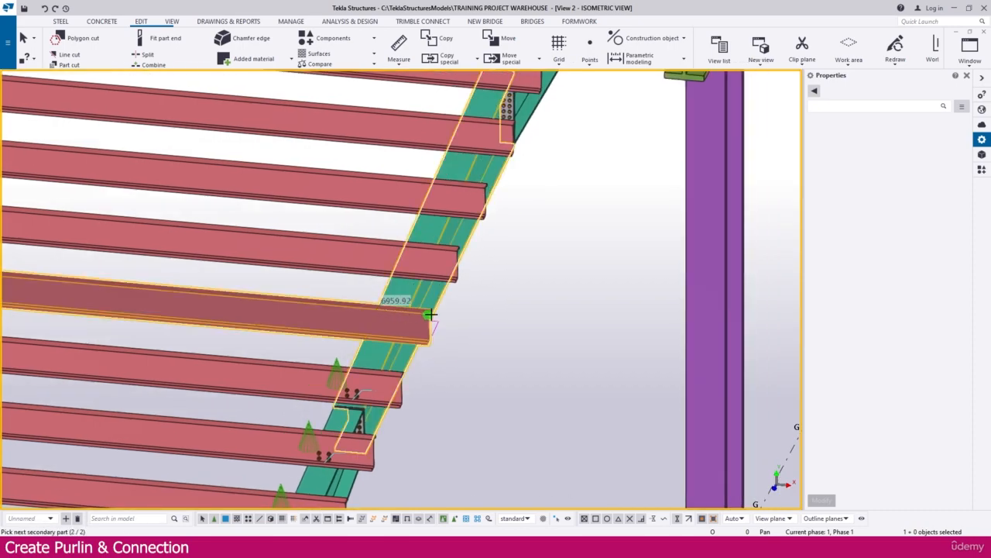
pyautogui.middleClick(463, 303)
pyautogui.moveTo(464, 303); pyautogui.dragTo(427, 380, button='middle')
pyautogui.click(362, 371)
pyautogui.click(376, 338)
pyautogui.middleClick(376, 337)
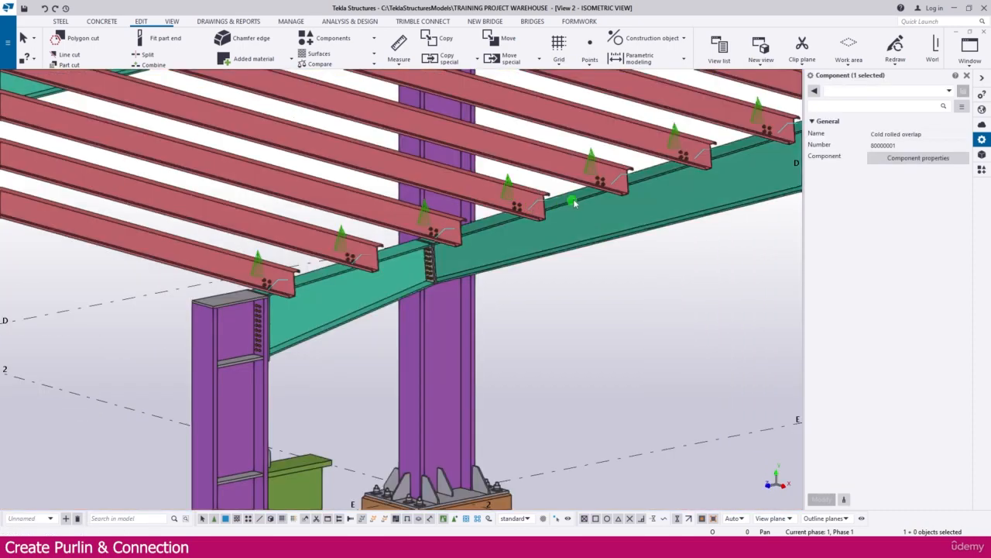
# Open the cleat settings of the Cold rolled overlap connection beside a bolted rafter splice on the grid G end frame
pyautogui.moveTo(635, 193); pyautogui.dragTo(384, 245, button='middle')
pyautogui.scroll(-2, 419, 248)
pyautogui.scroll(3, 584, 188)
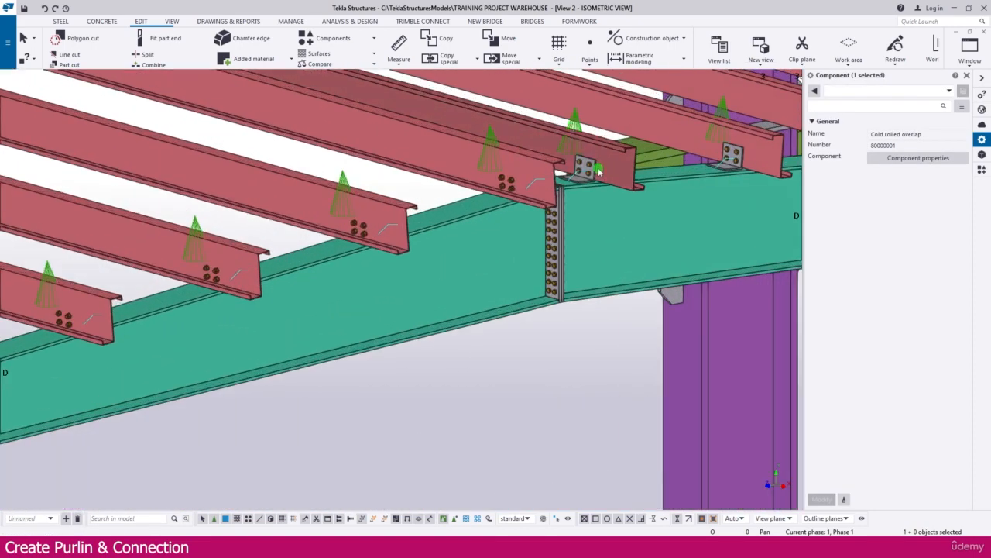
pyautogui.moveTo(594, 168); pyautogui.dragTo(279, 274, button='middle')
pyautogui.scroll(-4, 278, 274)
pyautogui.scroll(-1, 280, 274)
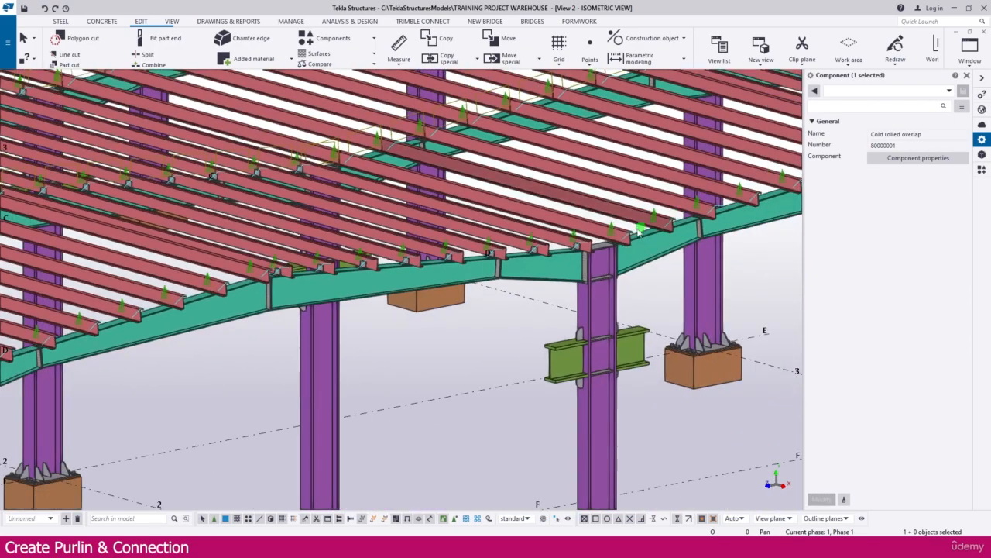
pyautogui.scroll(5, 539, 265)
pyautogui.scroll(4, 471, 237)
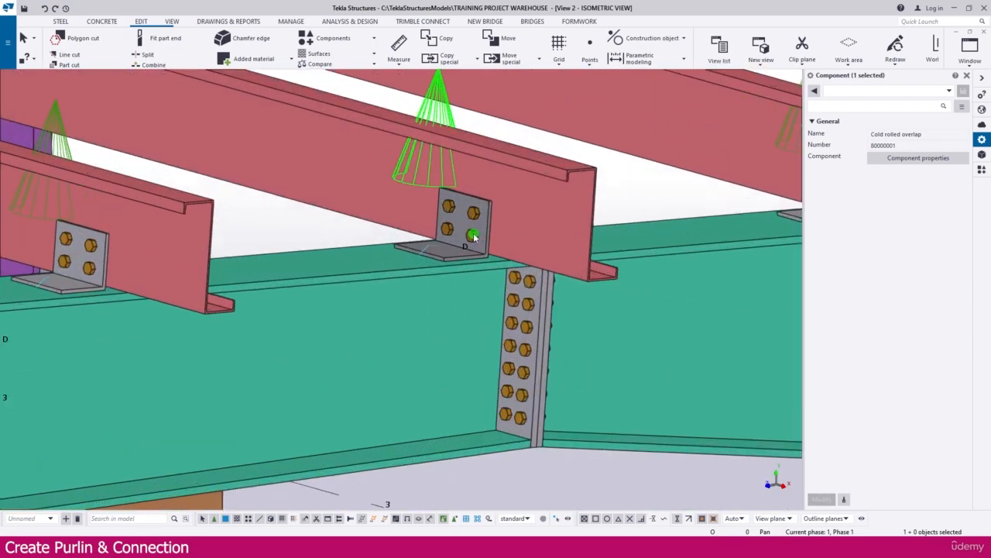
pyautogui.doubleClick(430, 260)
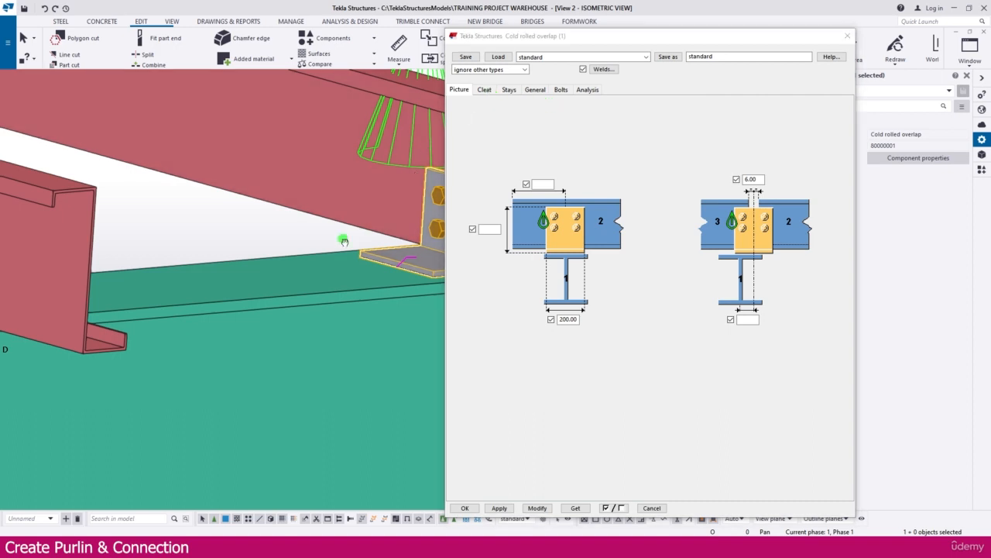
pyautogui.scroll(-5, 343, 232)
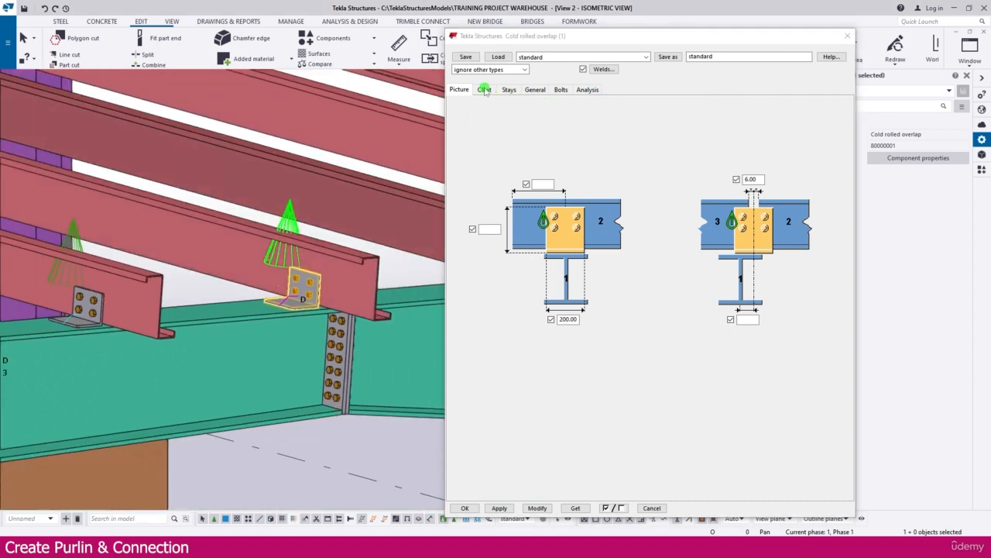
pyautogui.click(484, 90)
pyautogui.click(460, 90)
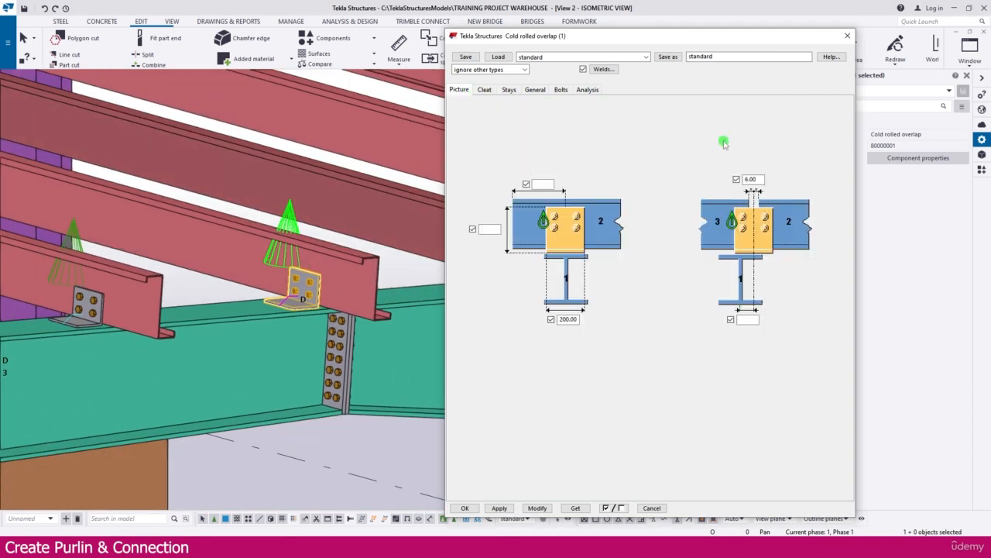
pyautogui.click(482, 89)
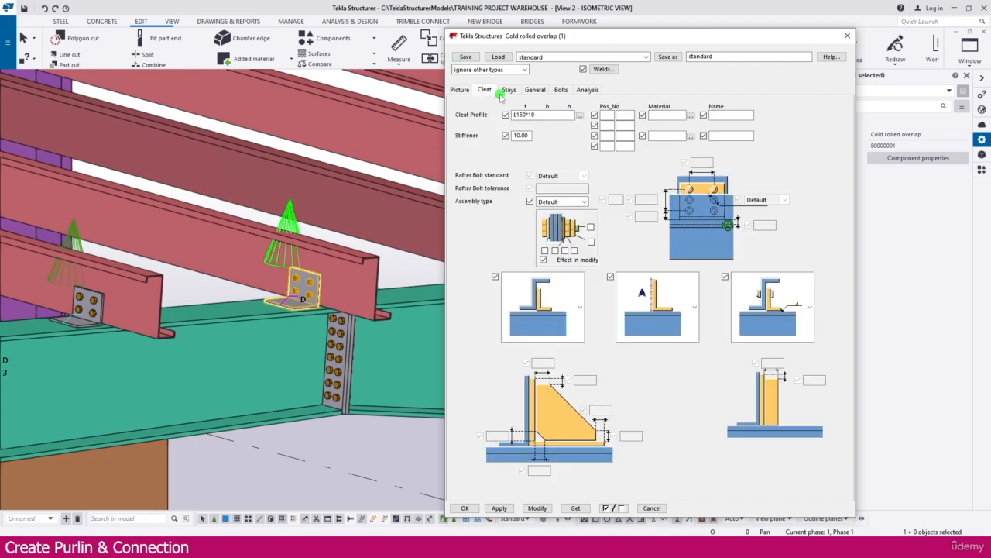
# Give the cleat profile position number L 1, material A36 and name ANGLE, and the stiffener P 1, A36 and PLATE
pyautogui.click(610, 115)
pyautogui.click(608, 136)
pyautogui.click(691, 115)
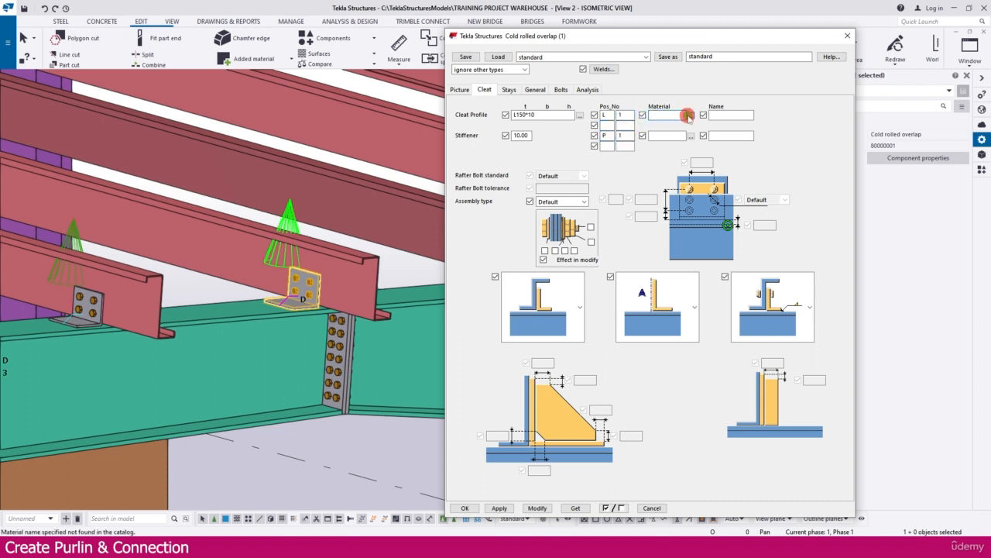
pyautogui.click(116, 123)
pyautogui.doubleClick(136, 132)
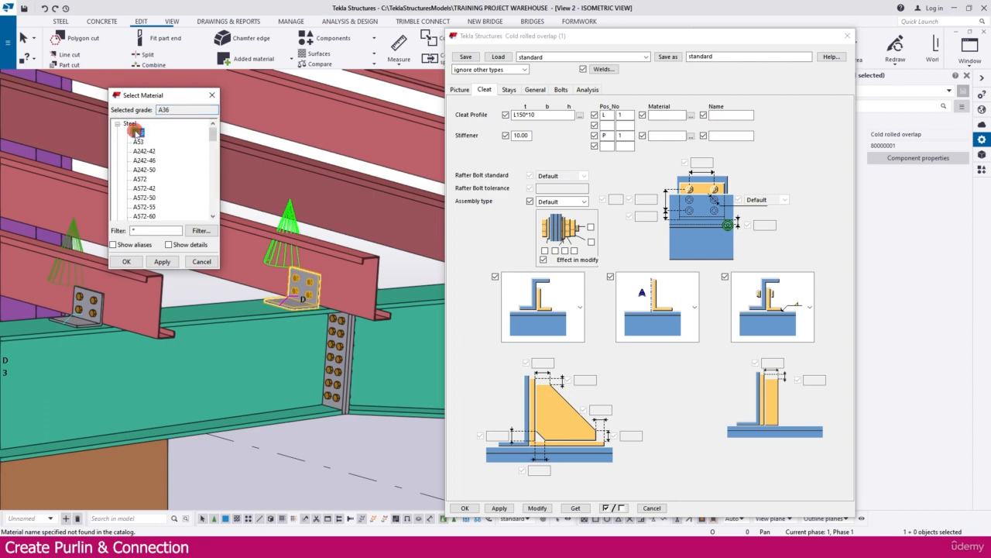
pyautogui.doubleClick(666, 115)
pyautogui.hotkey('ctrl', 'c')
pyautogui.click(669, 136)
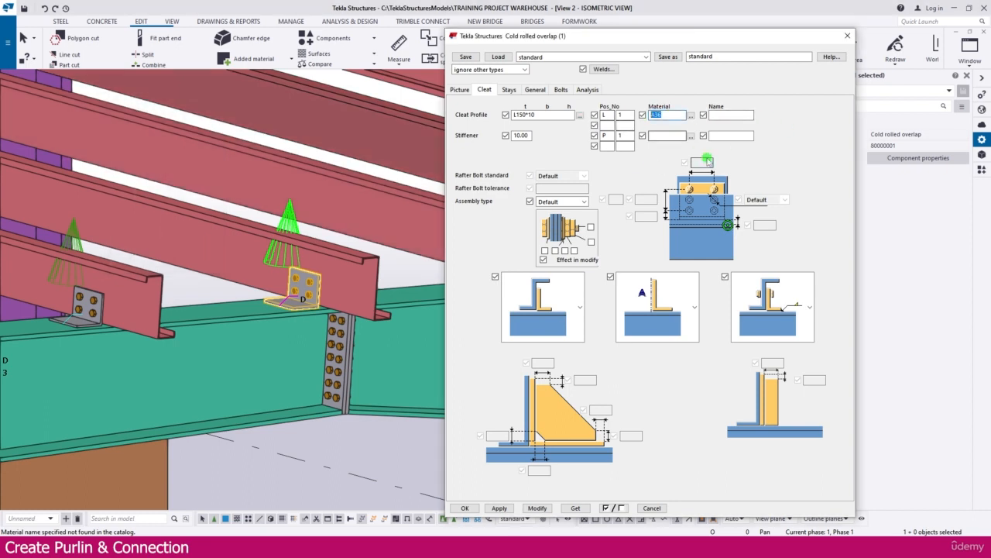
pyautogui.hotkey('ctrl', 'v')
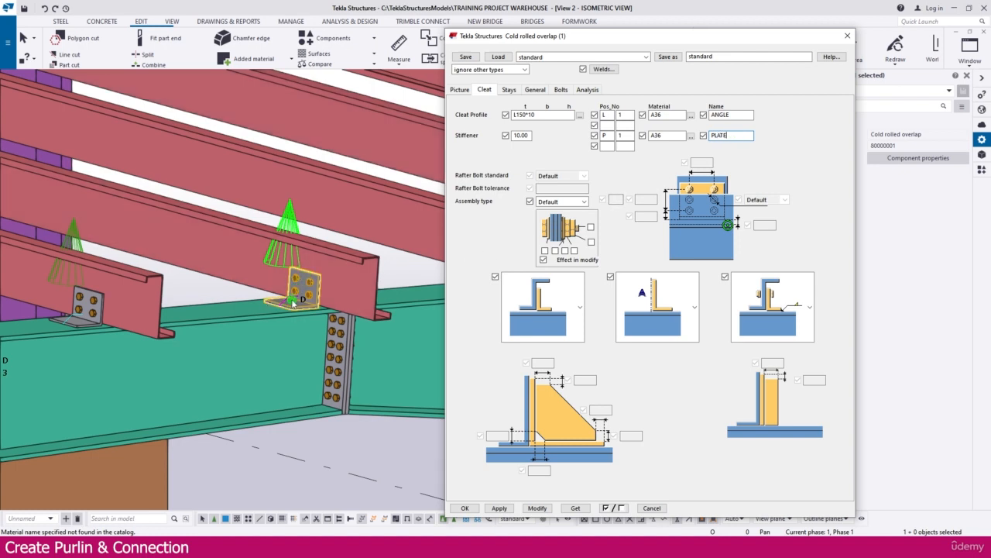
# Change the cleat type to the angle with a triangular stiffener plate and modify the selected connection
pyautogui.click(579, 306)
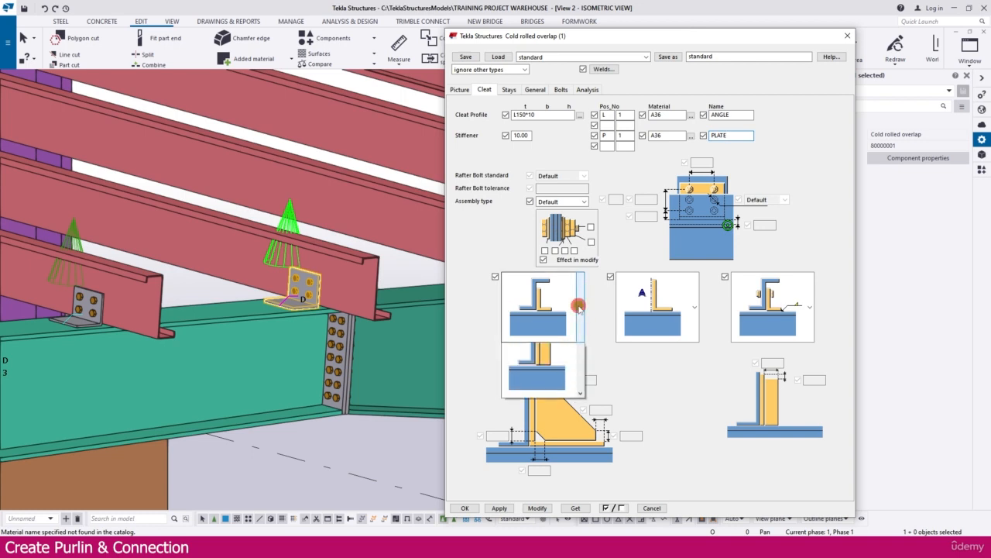
pyautogui.scroll(-2, 579, 475)
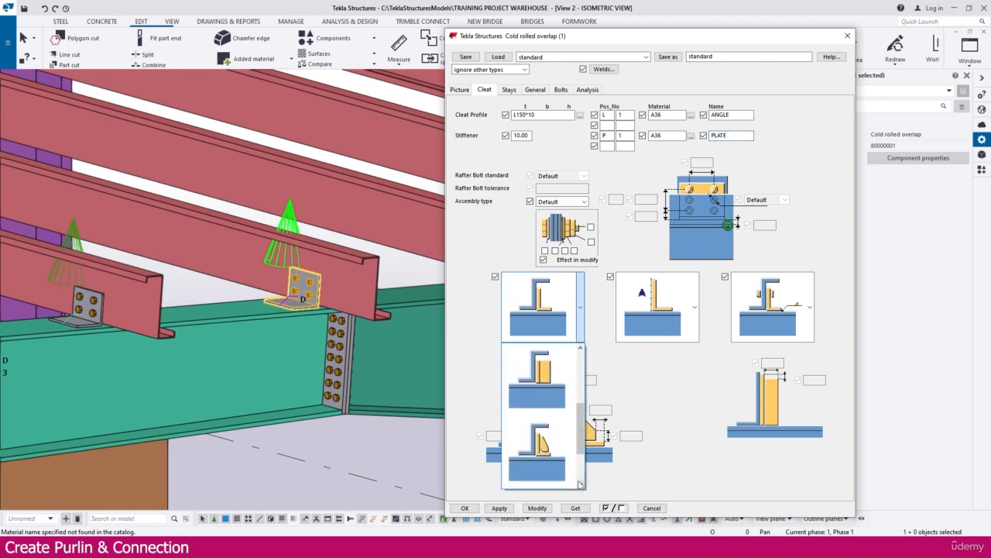
pyautogui.click(545, 439)
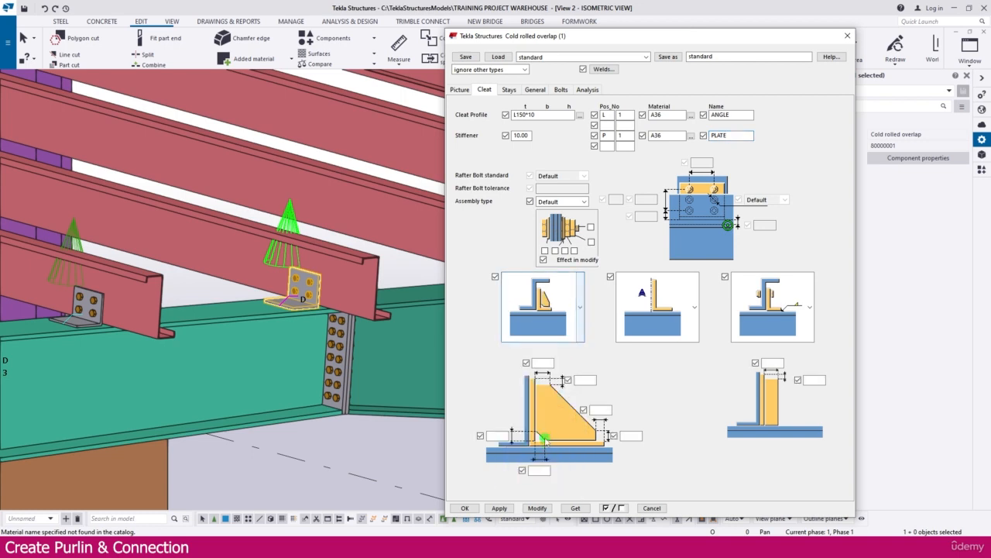
pyautogui.click(540, 508)
pyautogui.scroll(5, 282, 288)
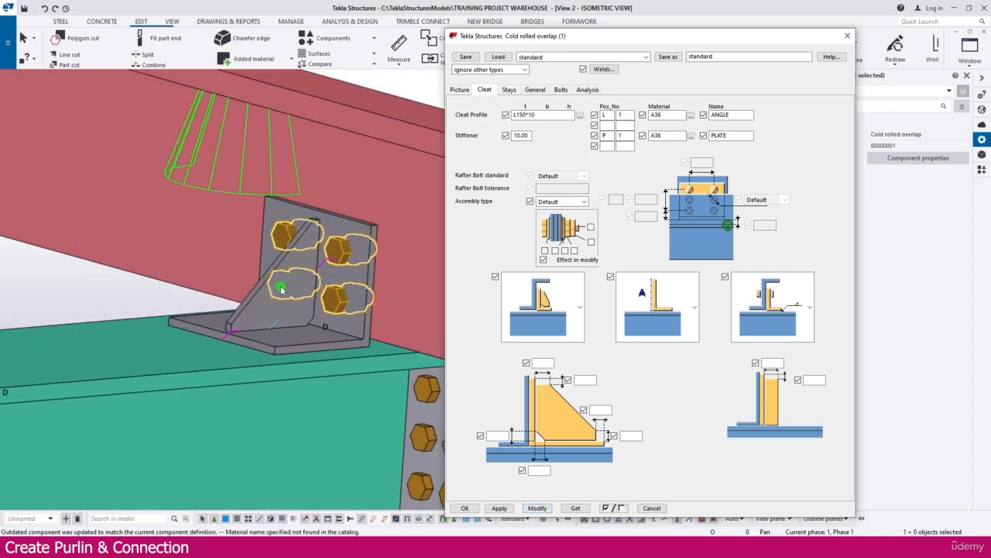
# Select the roof framing and purlin connections across all frames and apply the stiffened Cold rolled overlap cleat settings to them
pyautogui.scroll(-10, 281, 288)
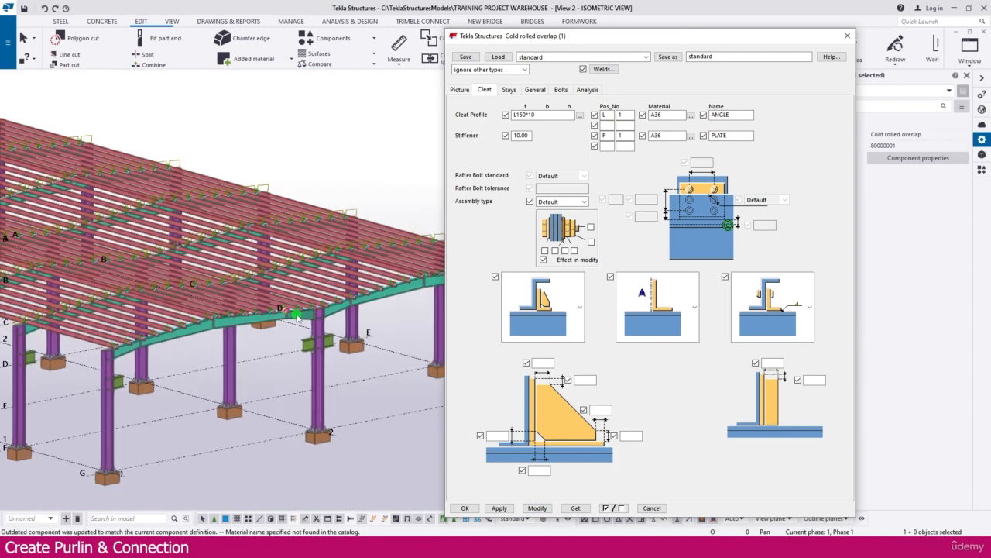
pyautogui.scroll(-6, 297, 316)
pyautogui.click(333, 326)
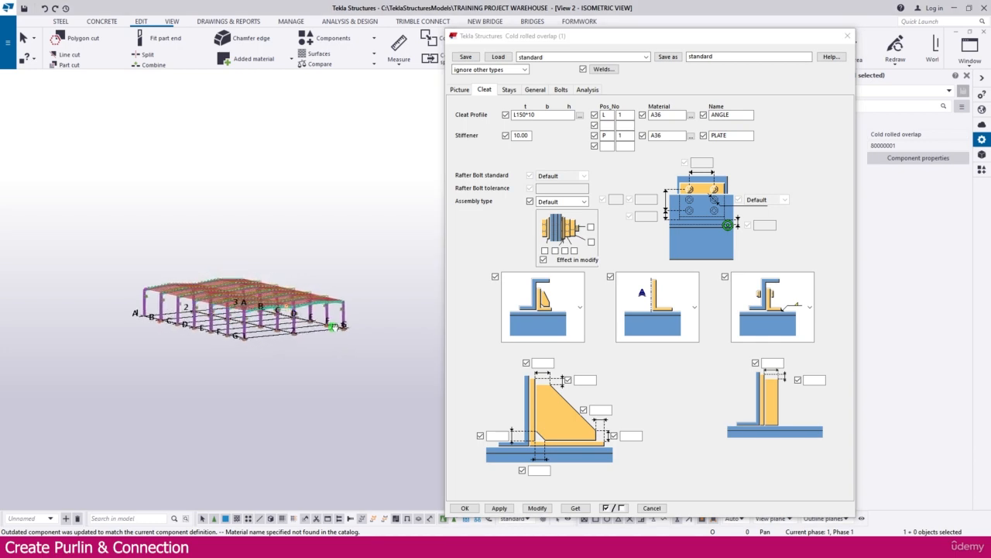
pyautogui.keyDown('ctrl'); pyautogui.moveTo(332, 328); pyautogui.dragTo(249, 298, button='middle'); pyautogui.keyUp('ctrl')
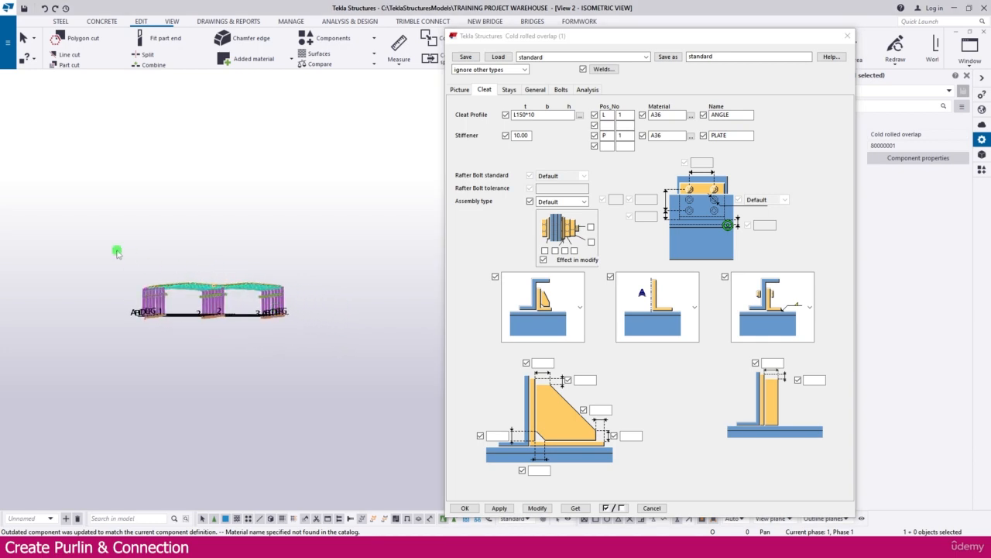
pyautogui.moveTo(95, 237); pyautogui.dragTo(326, 294)
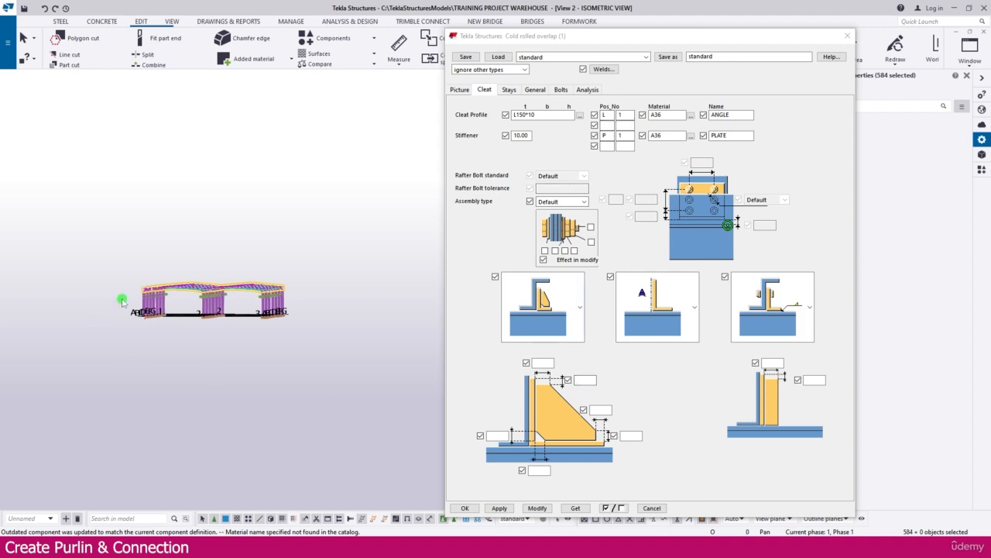
pyautogui.scroll(3, 123, 301)
pyautogui.moveTo(109, 237); pyautogui.dragTo(393, 313)
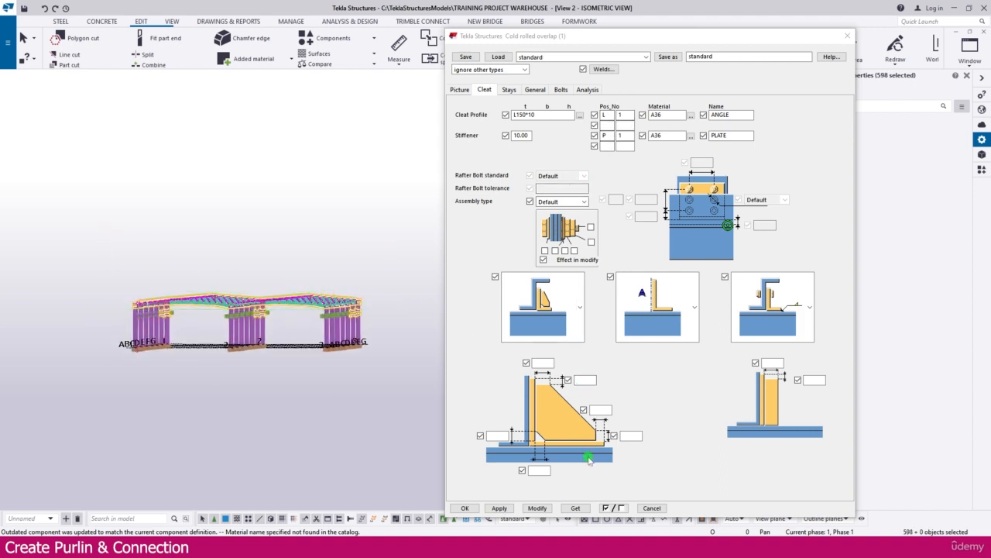
pyautogui.click(543, 508)
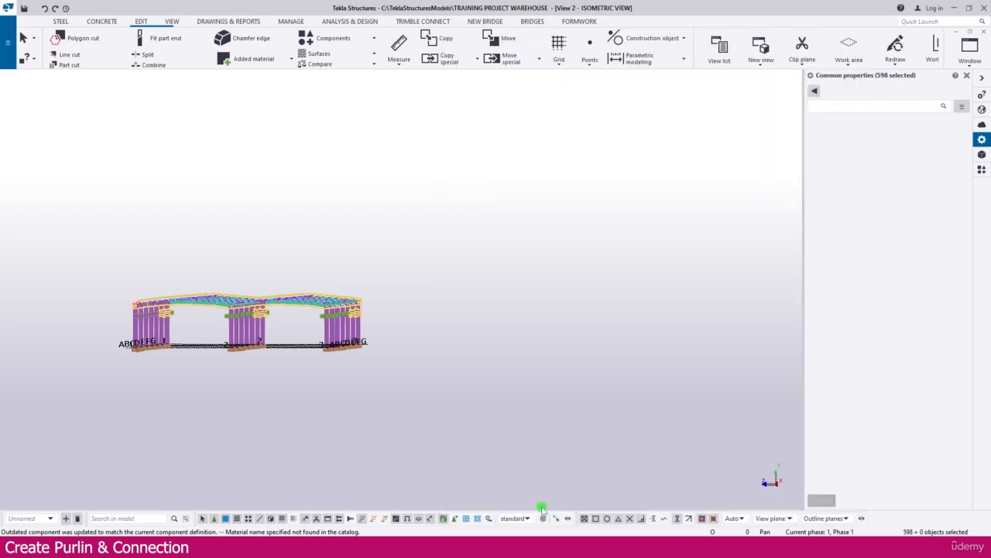
# Examine the modified purlin cleats along the grid A end frame and across the whole warehouse roof
pyautogui.keyDown('ctrl'); pyautogui.moveTo(302, 361); pyautogui.dragTo(385, 396, button='middle'); pyautogui.keyUp('ctrl')
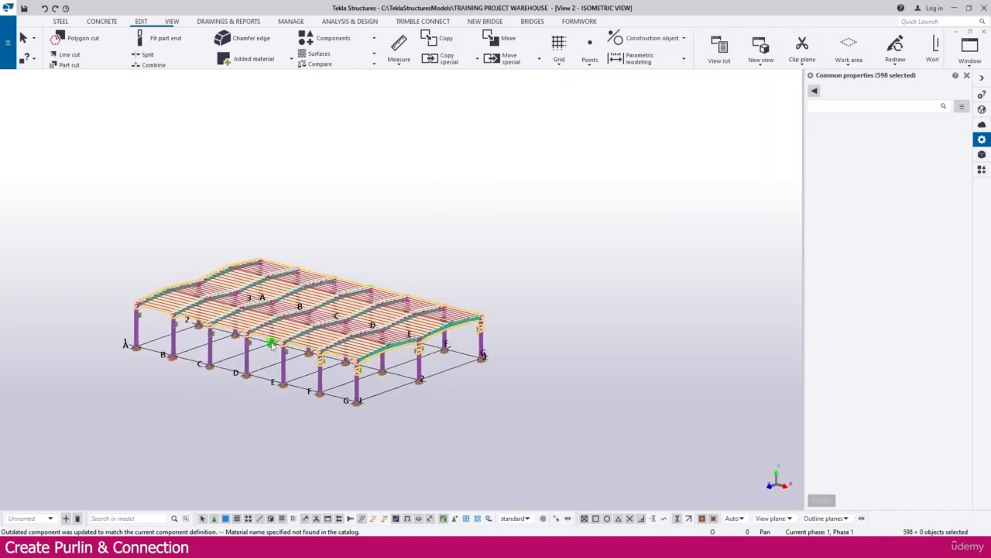
pyautogui.scroll(3, 240, 327)
pyautogui.scroll(10, 236, 327)
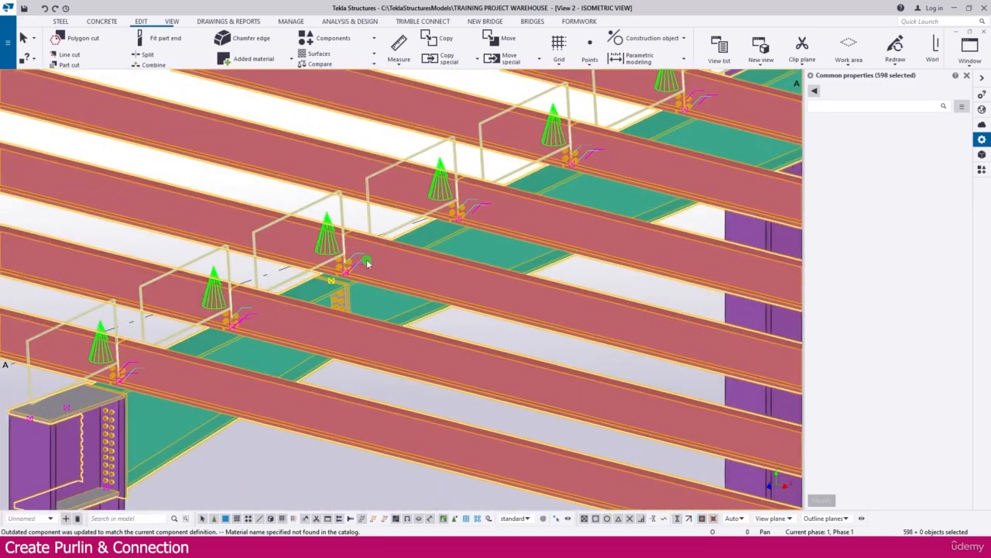
pyautogui.scroll(-5, 354, 261)
pyautogui.scroll(-3, 370, 267)
pyautogui.keyDown('ctrl'); pyautogui.moveTo(264, 265); pyautogui.dragTo(320, 281, button='middle'); pyautogui.keyUp('ctrl')
pyautogui.scroll(4, 220, 237)
pyautogui.scroll(3, 220, 237)
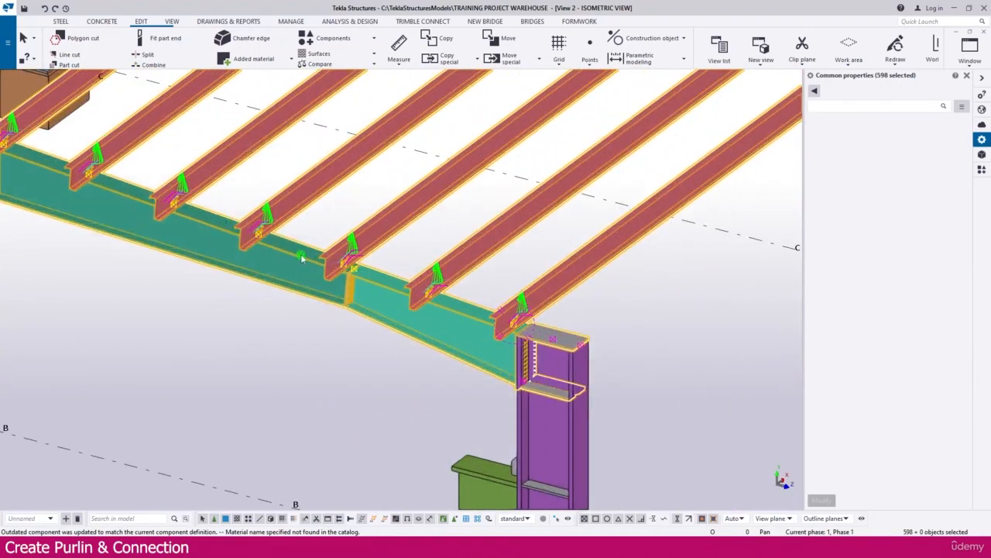
pyautogui.scroll(-4, 487, 345)
pyautogui.moveTo(142, 232); pyautogui.dragTo(408, 322, button='middle')
pyautogui.scroll(2, 132, 257)
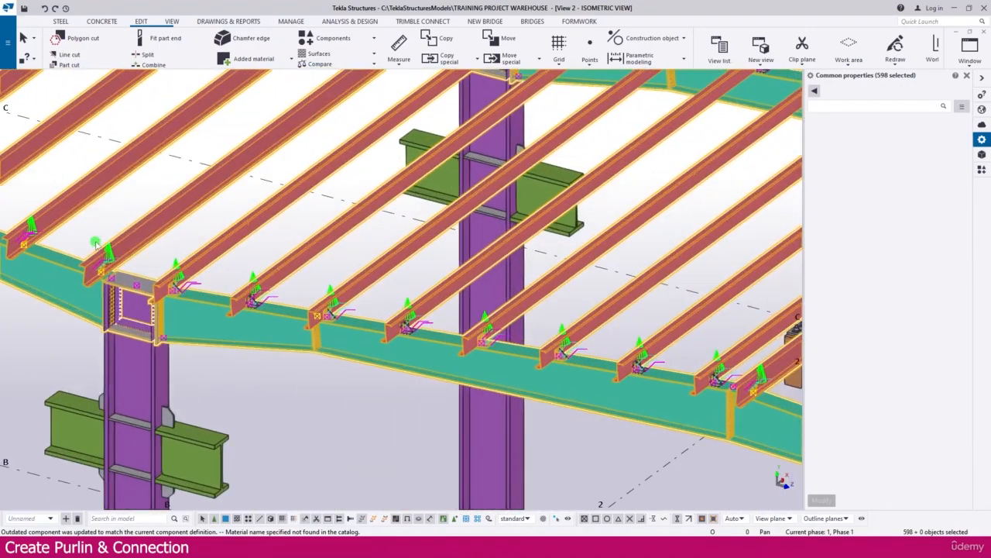
pyautogui.moveTo(97, 237); pyautogui.dragTo(347, 307, button='middle')
pyautogui.moveTo(178, 281); pyautogui.dragTo(488, 375, button='middle')
pyautogui.scroll(-2, 488, 375)
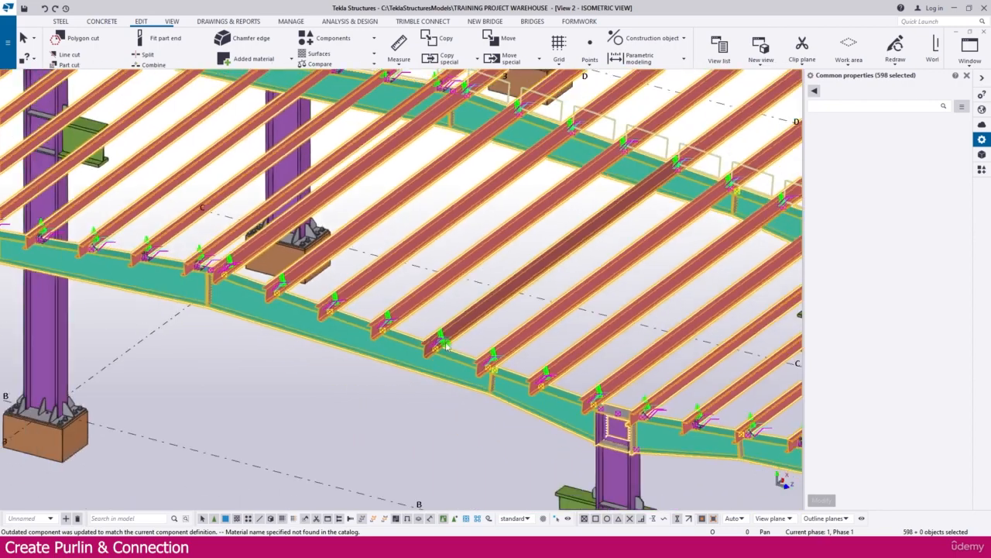
pyautogui.scroll(5, 177, 256)
pyautogui.scroll(1, 247, 301)
pyautogui.moveTo(247, 301); pyautogui.dragTo(532, 350, button='middle')
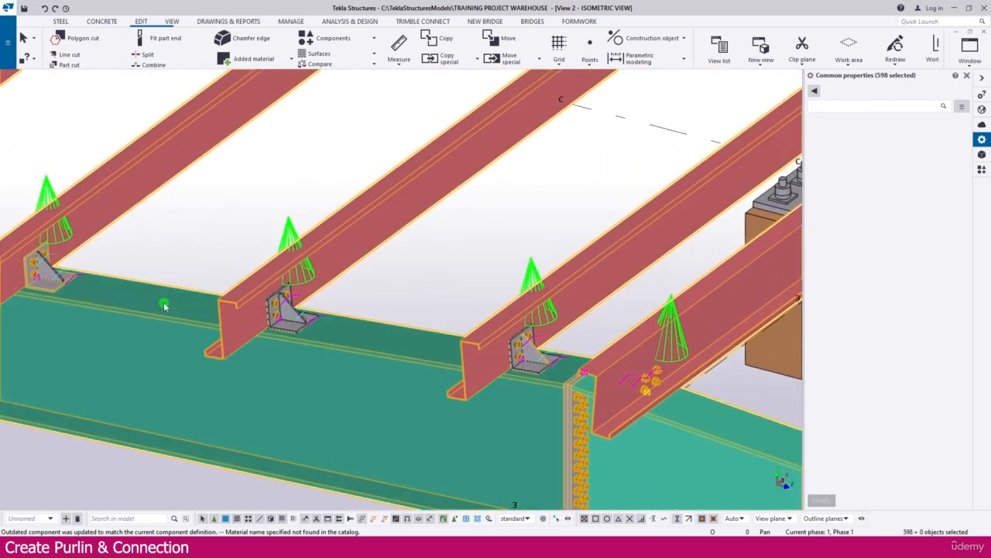
pyautogui.moveTo(163, 303); pyautogui.dragTo(470, 345, button='middle')
pyautogui.scroll(-1, 237, 303)
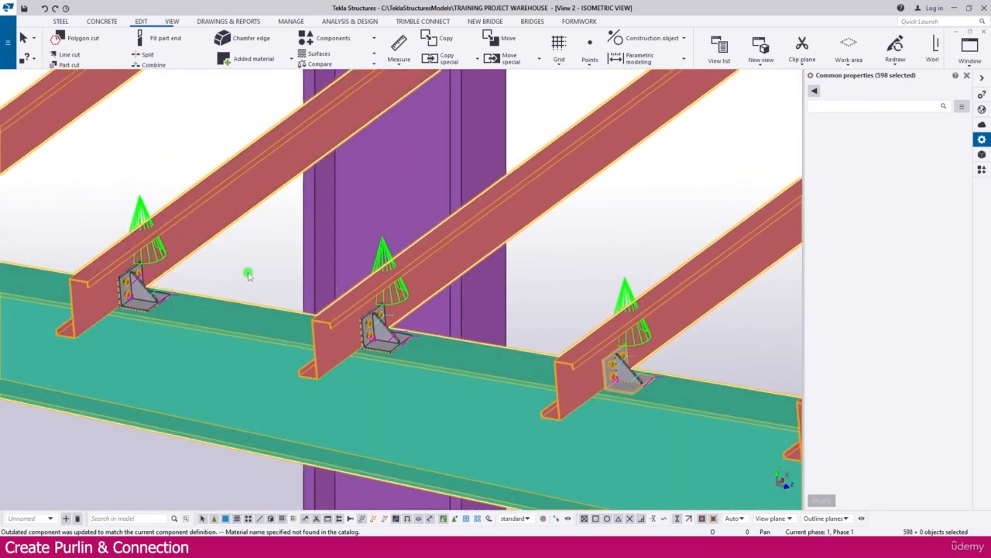
pyautogui.scroll(-3, 244, 274)
pyautogui.scroll(-5, 86, 250)
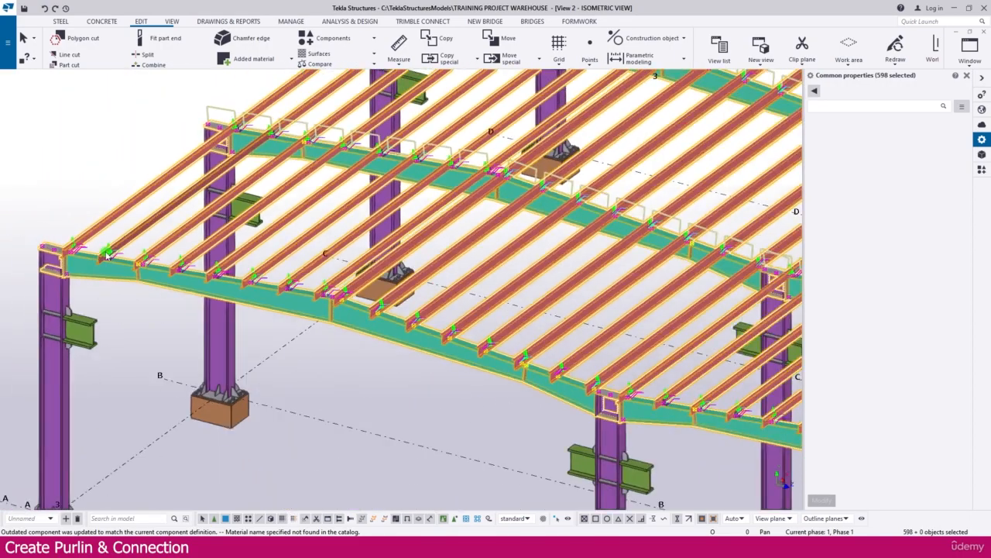
pyautogui.scroll(-5, 289, 241)
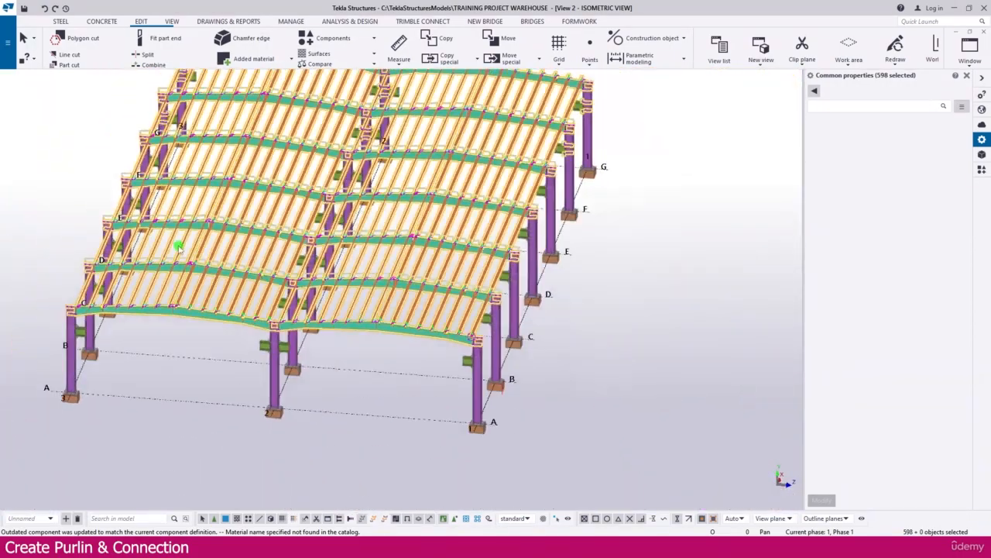
pyautogui.keyDown('ctrl'); pyautogui.moveTo(494, 246); pyautogui.dragTo(459, 239, button='middle'); pyautogui.keyUp('ctrl')
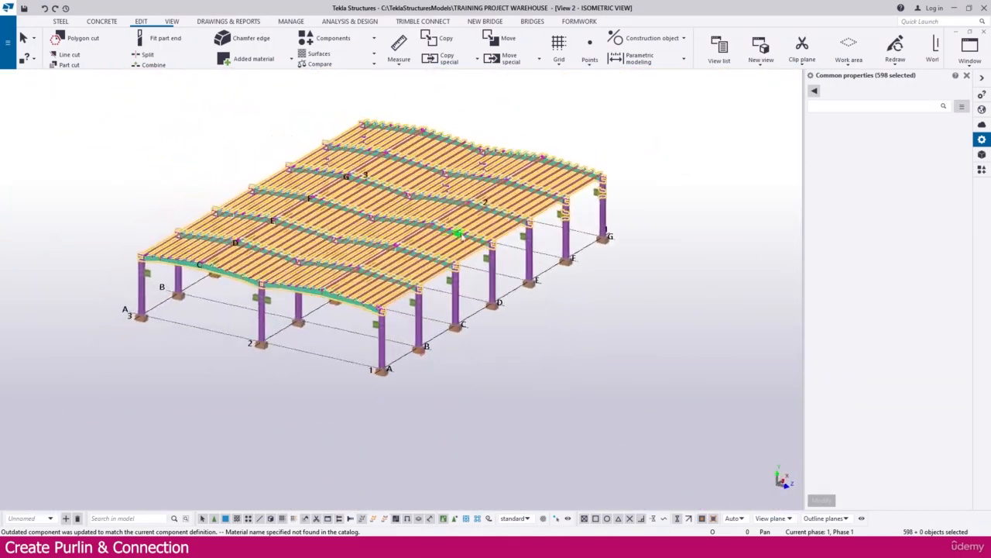
pyautogui.scroll(6, 569, 212)
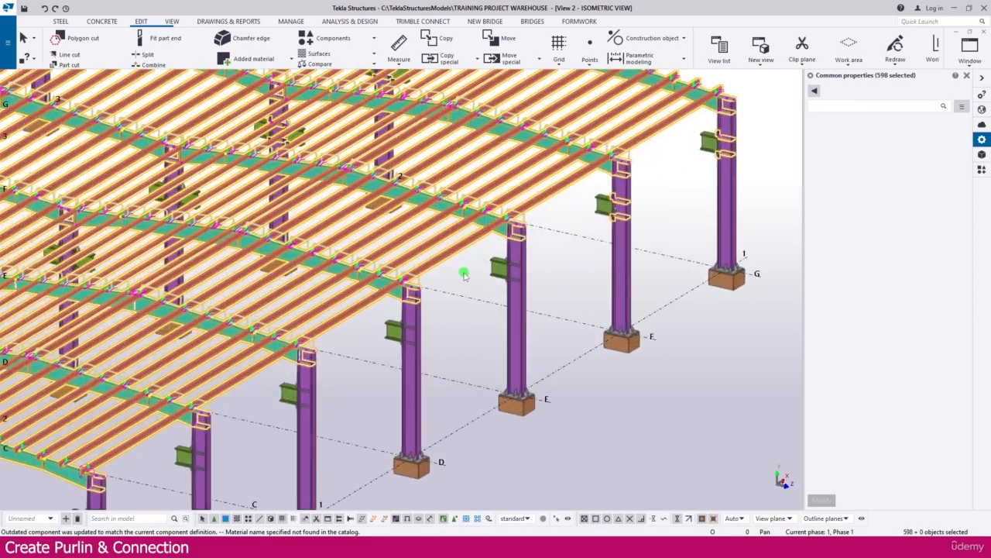
# Examine the bolted purlin cleats on the grid F rafter near its grid 1 column
pyautogui.scroll(8, 458, 279)
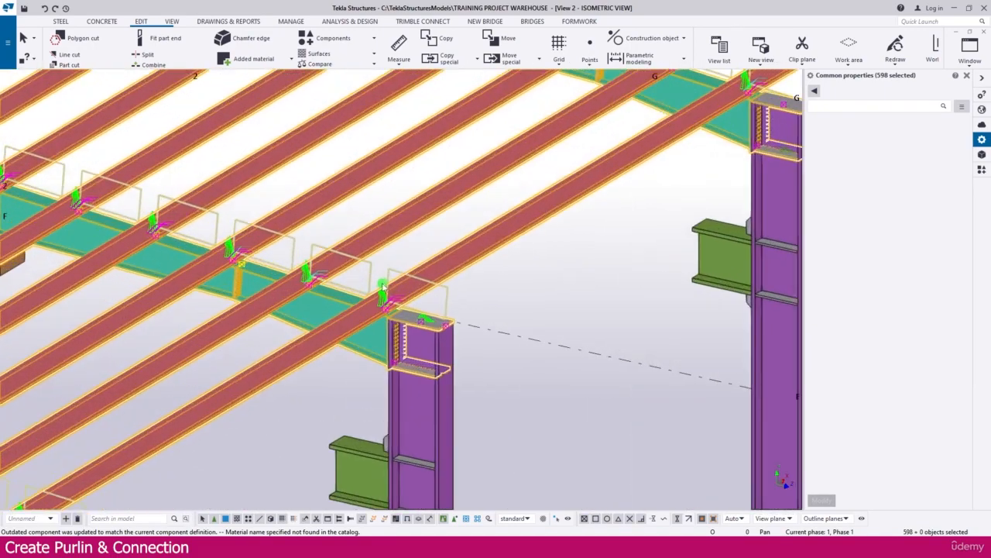
pyautogui.scroll(2, 387, 304)
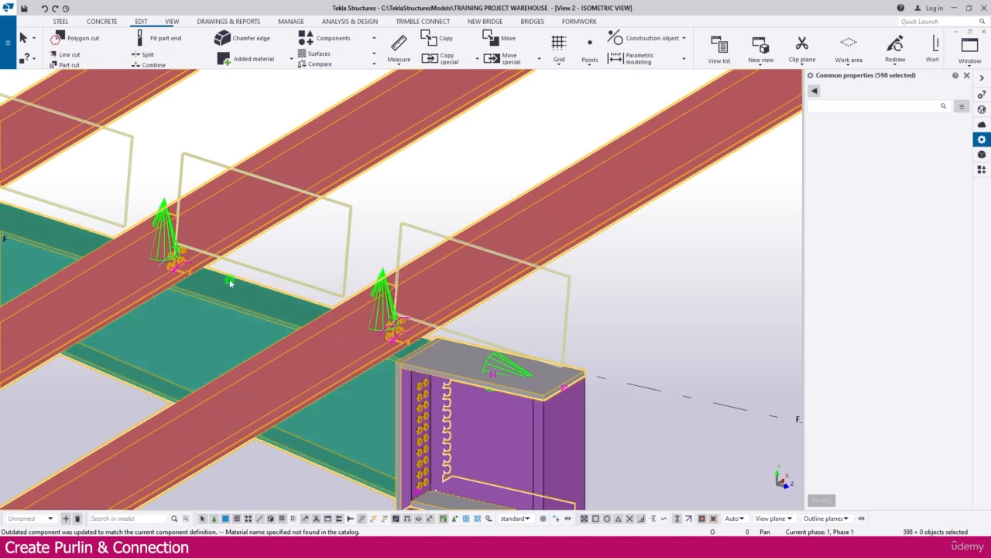
pyautogui.scroll(3, 178, 264)
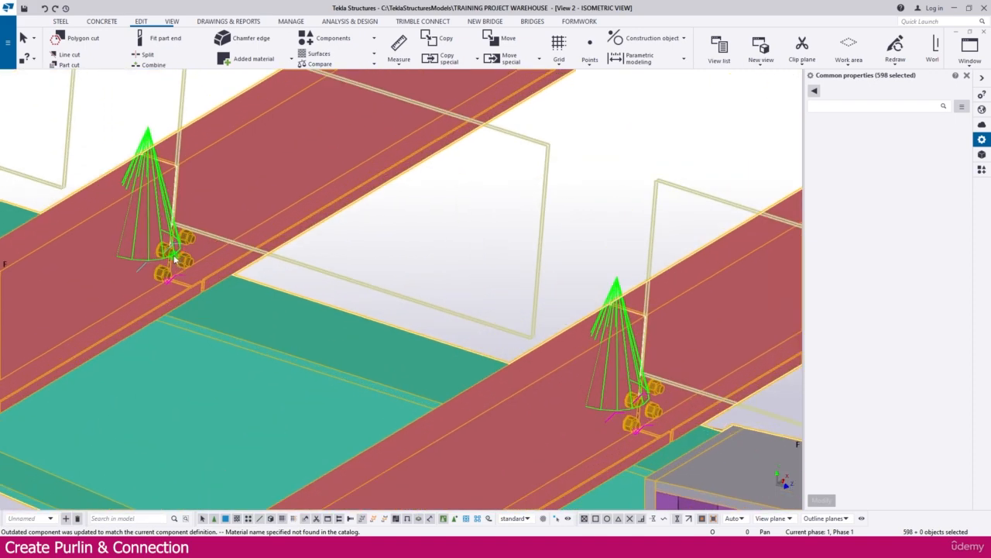
pyautogui.scroll(-4, 175, 260)
pyautogui.scroll(1, 175, 260)
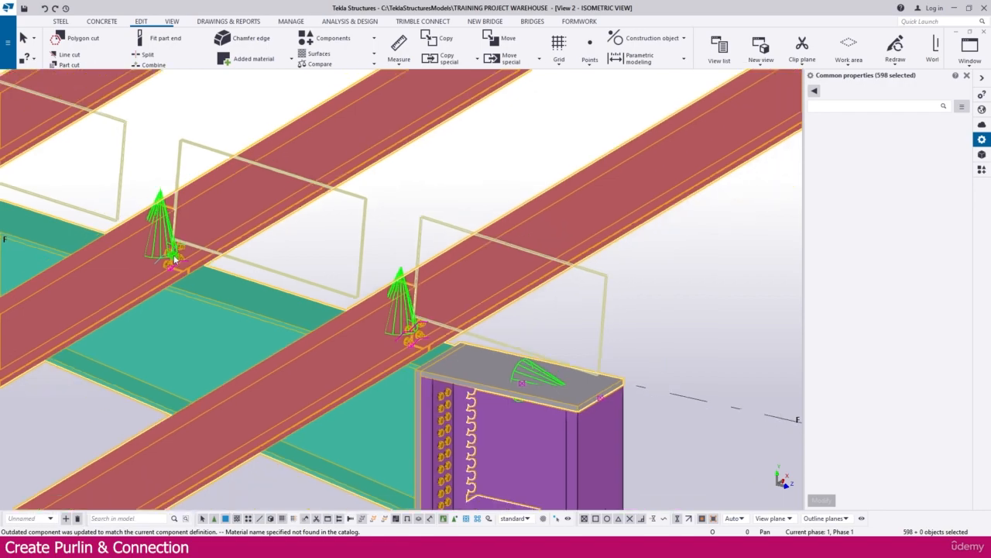
pyautogui.scroll(-10, 175, 262)
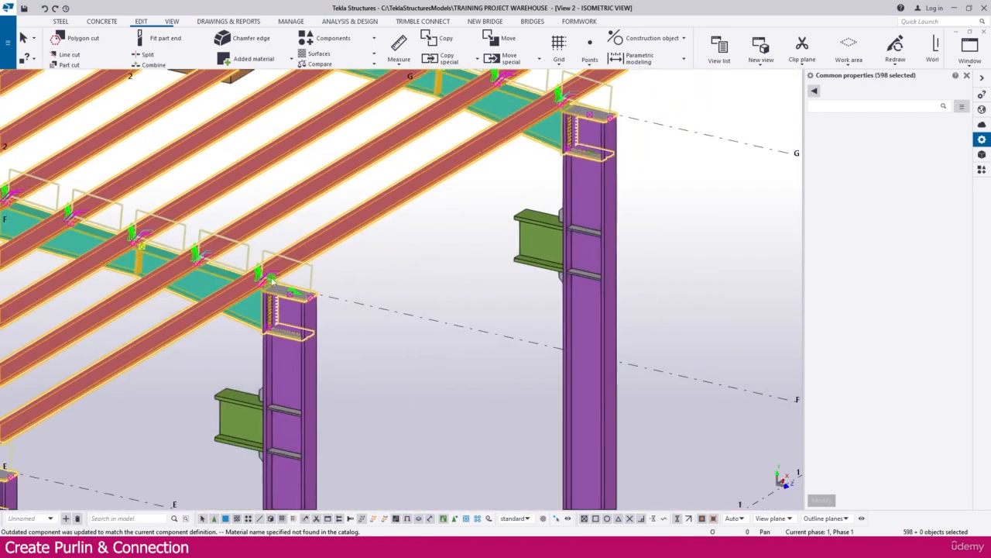
pyautogui.scroll(-3, 395, 297)
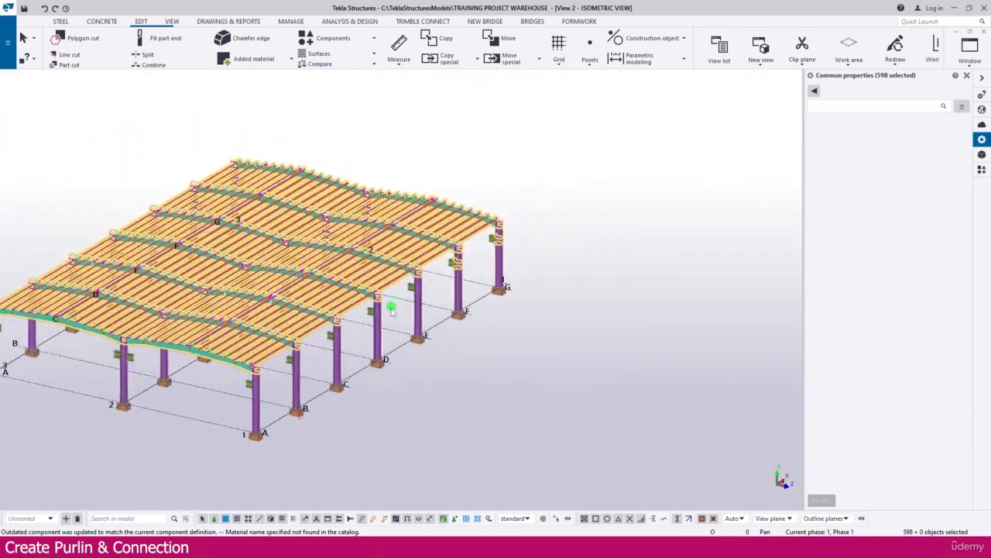
# Clear the selection of roof framing and purlin connections across the warehouse model
pyautogui.click(378, 393)
pyautogui.keyDown('ctrl'); pyautogui.moveTo(385, 385); pyautogui.dragTo(378, 385, button='middle'); pyautogui.keyUp('ctrl')
pyautogui.scroll(1, 377, 385)
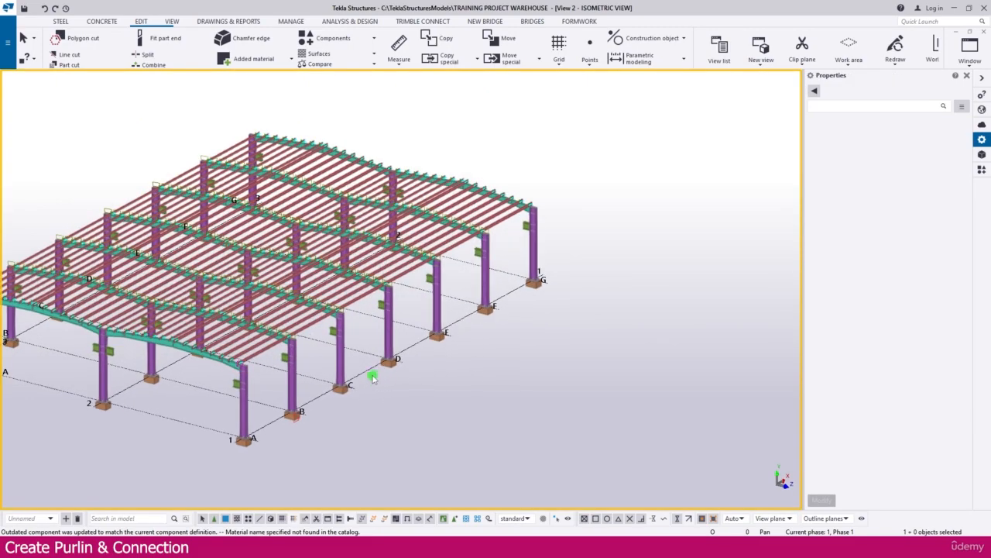